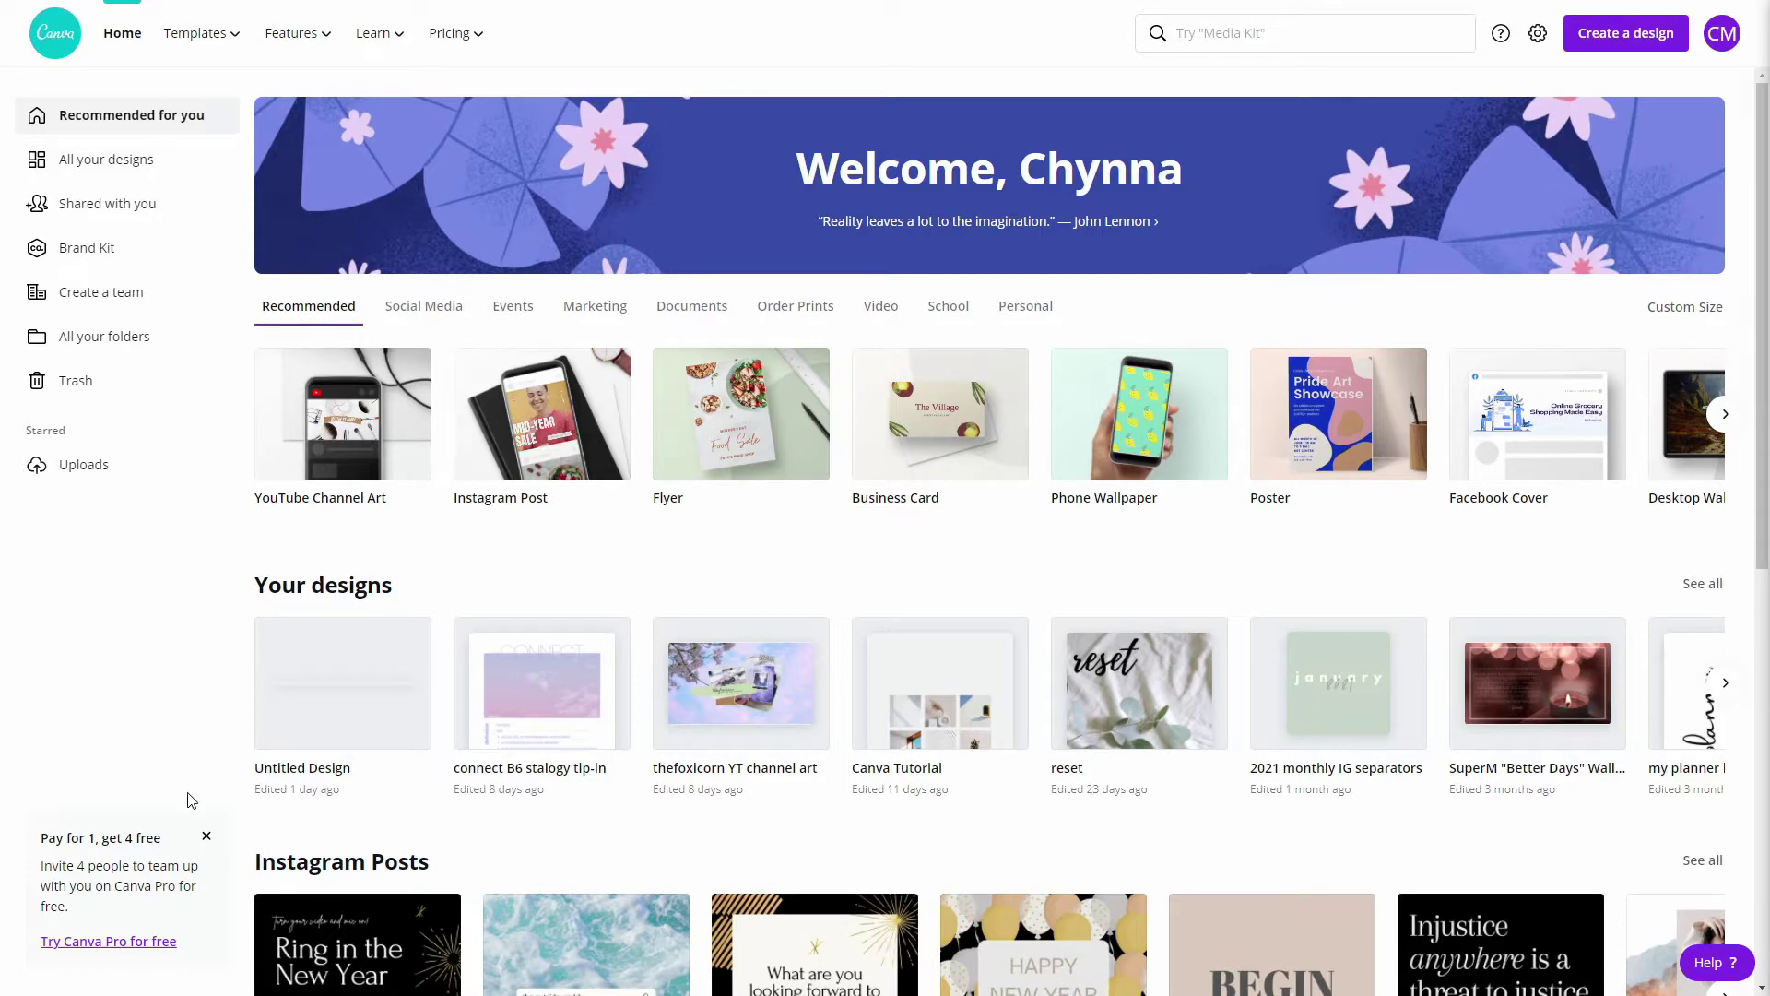
Close the 'Pay for 1, get 4 free' promo box on the Canva home page.
{"action": "left_click", "coordinate": [207, 835]}
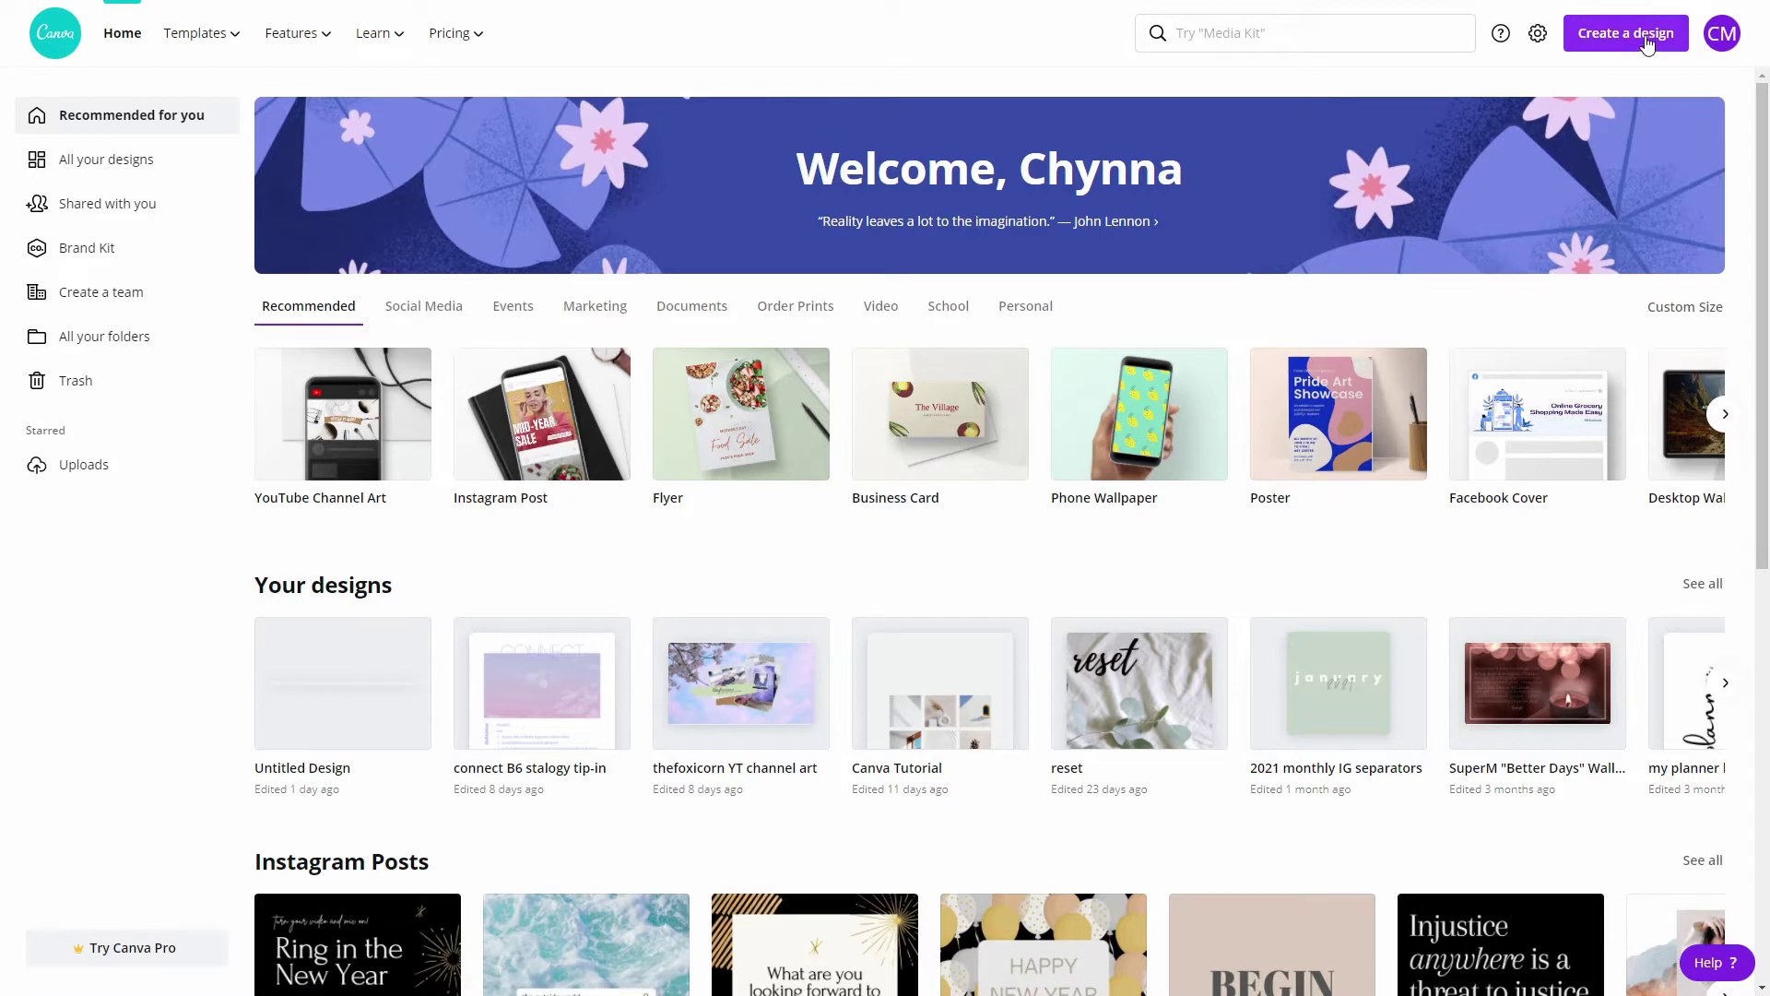
Start a custom-size design and enter width 5.5 and height 8.5.
{"action": "left_click", "coordinate": [1647, 37]}
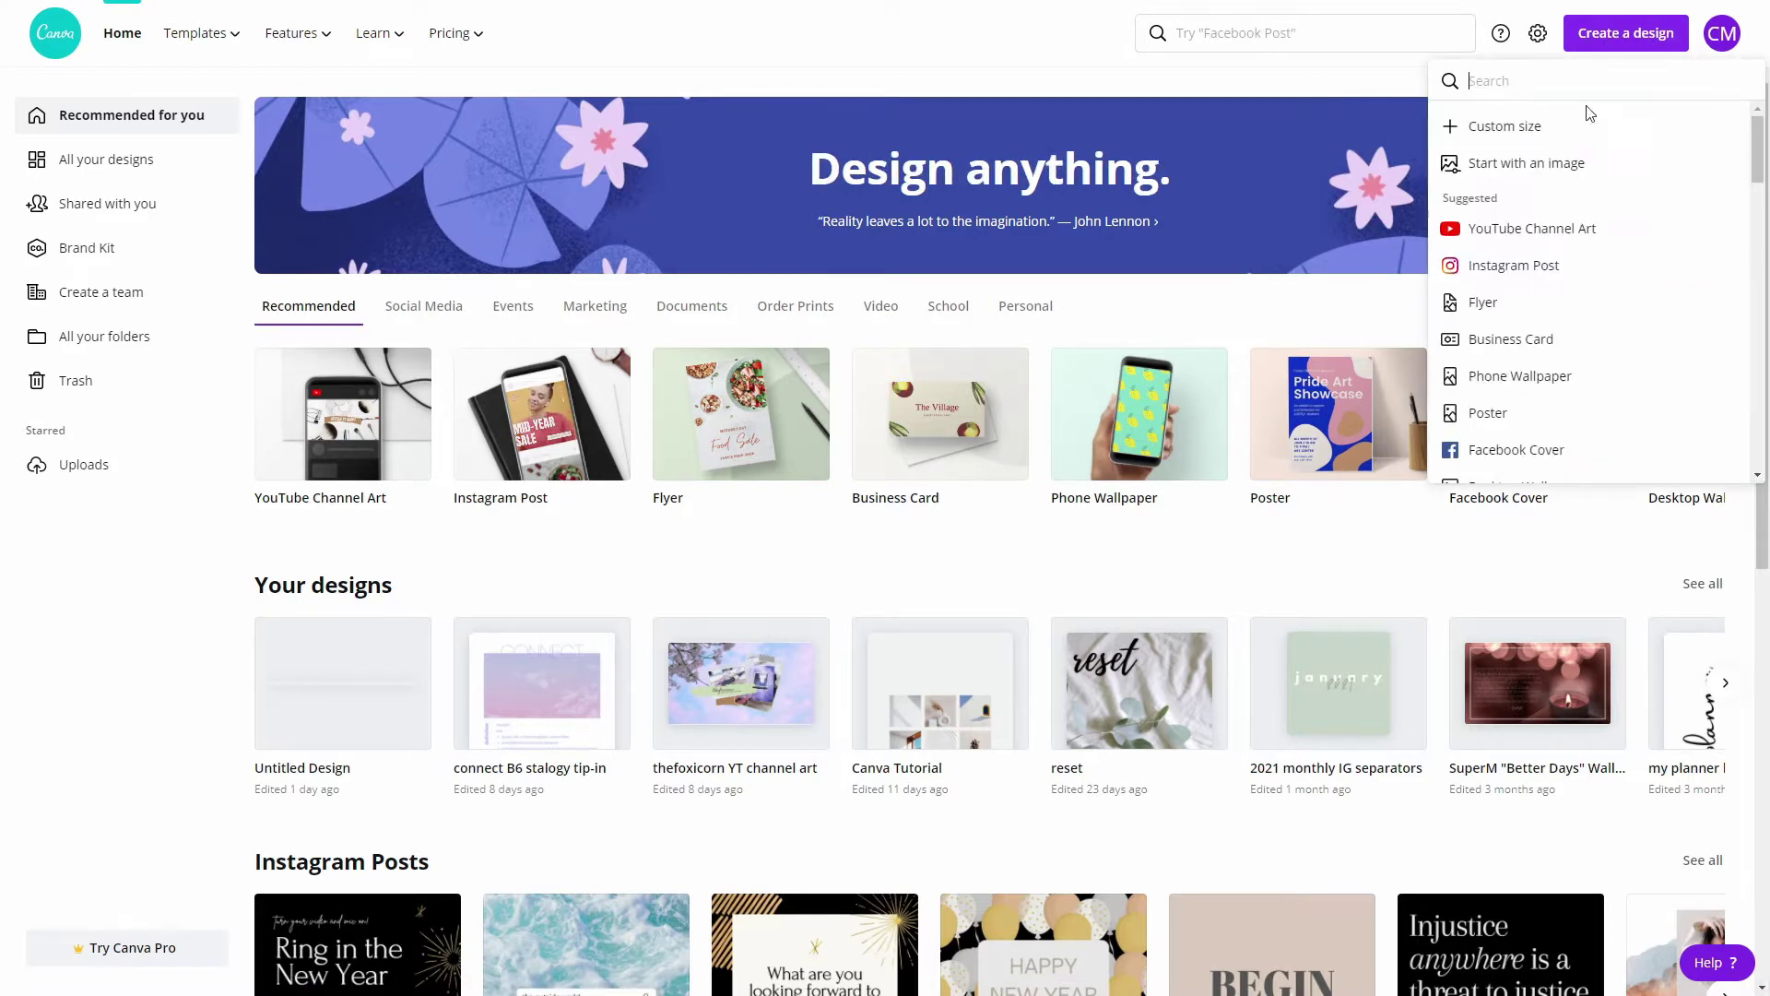
{"action": "left_click", "coordinate": [1535, 126]}
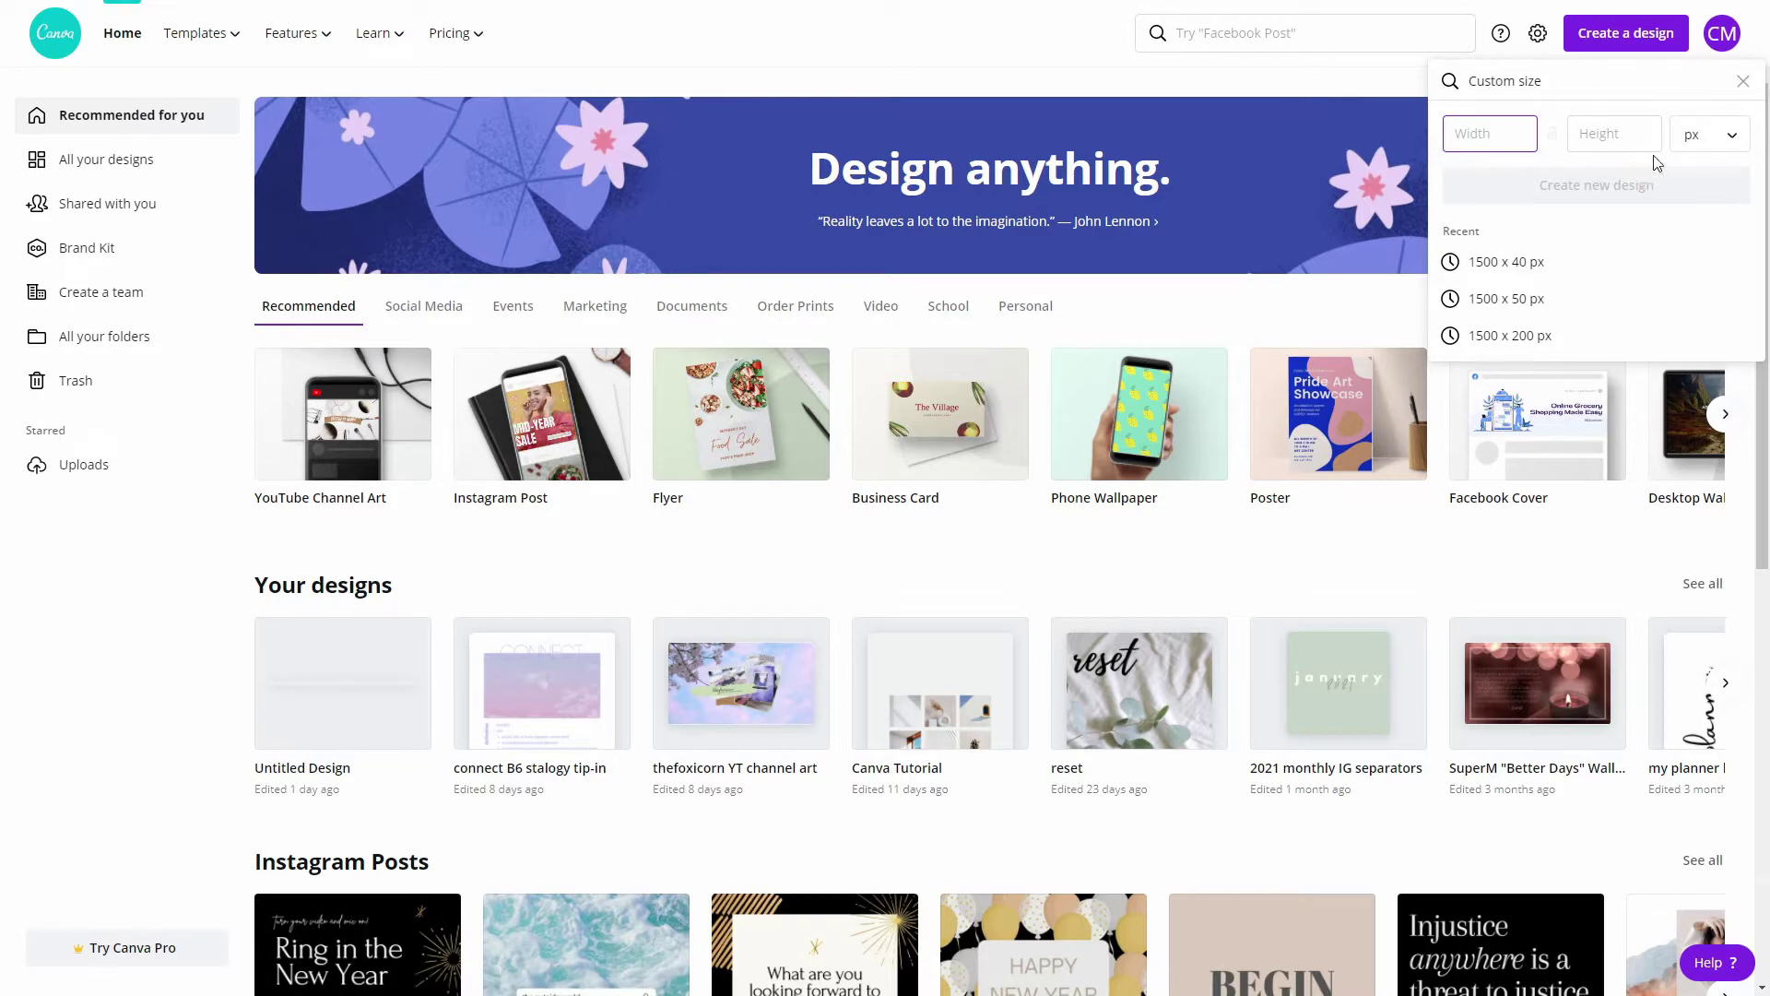
{"action": "left_click", "coordinate": [1702, 140]}
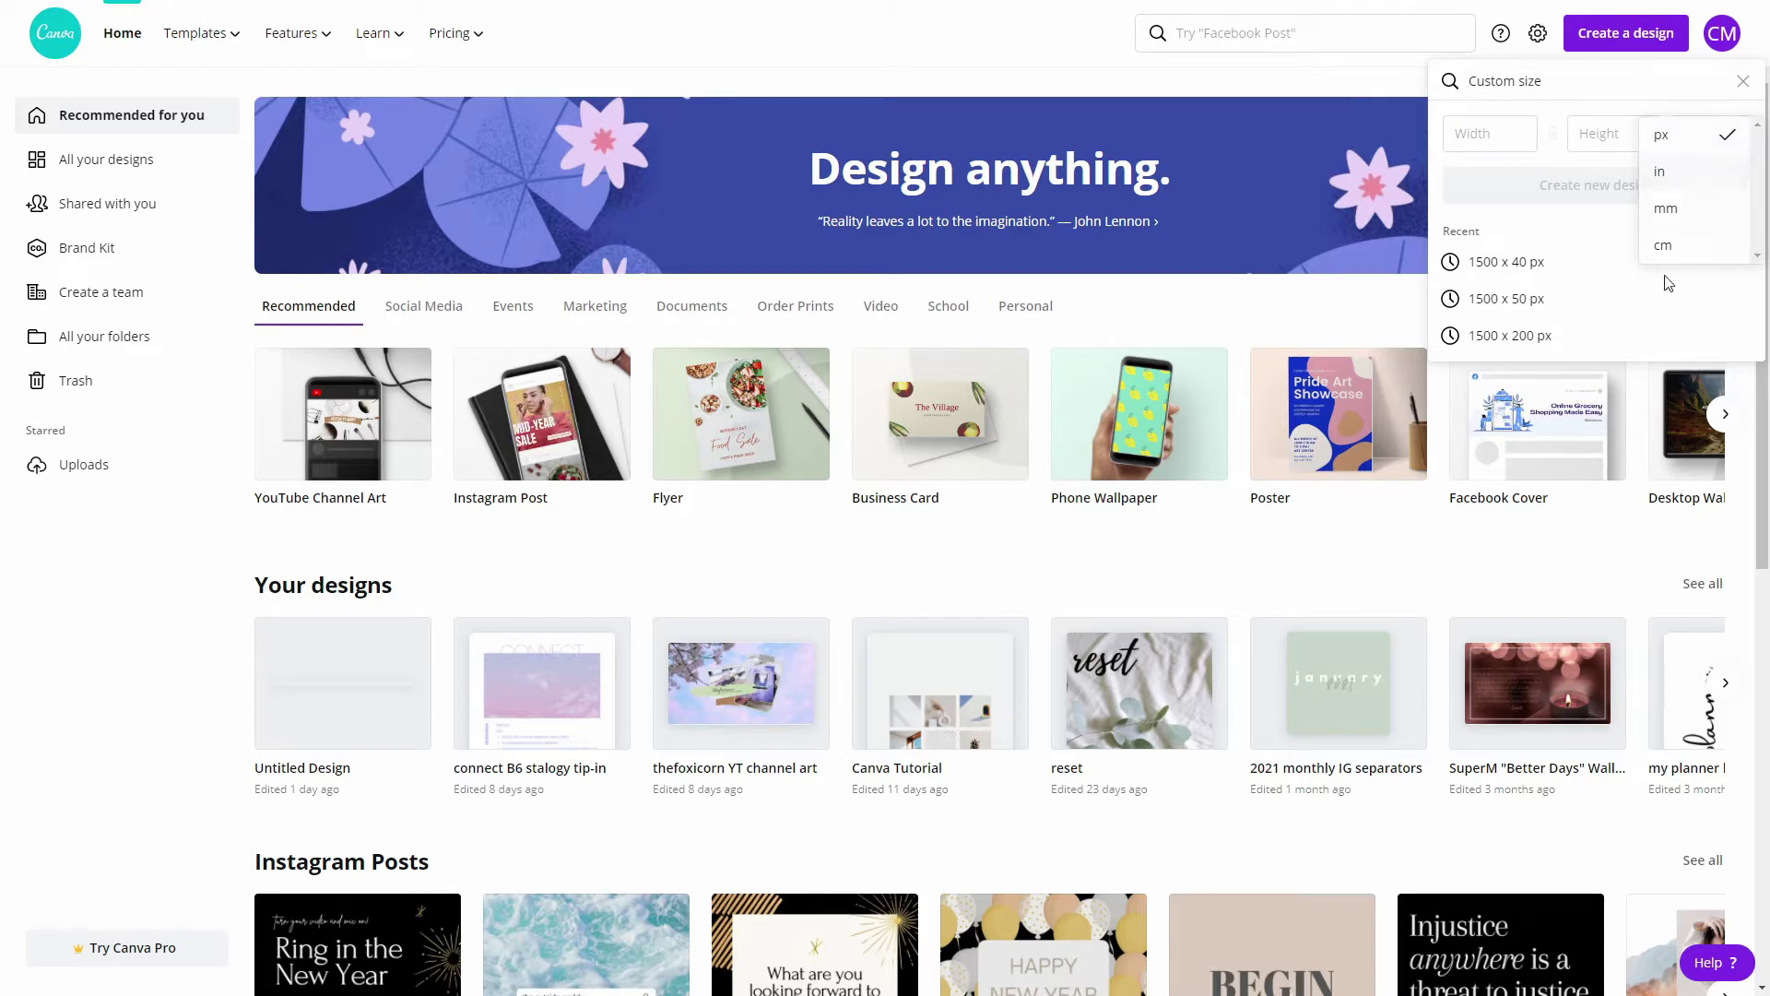
{"action": "left_click", "coordinate": [1660, 134]}
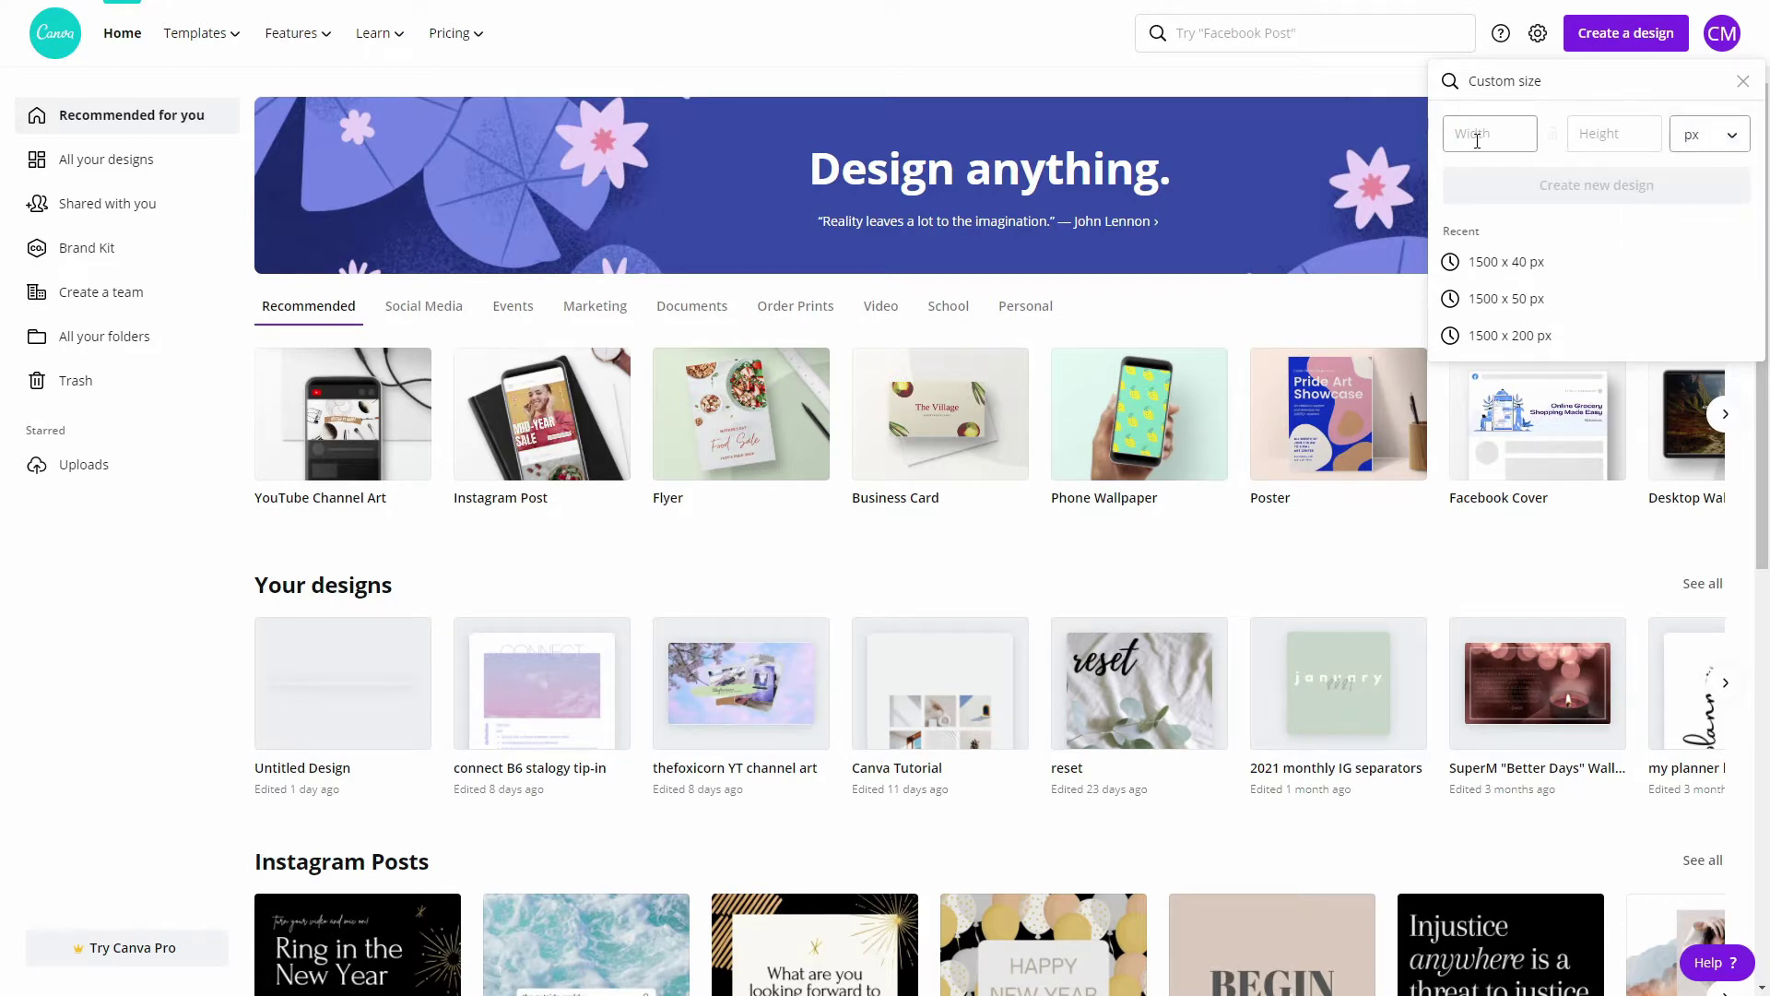
{"action": "left_click", "coordinate": [1473, 134]}
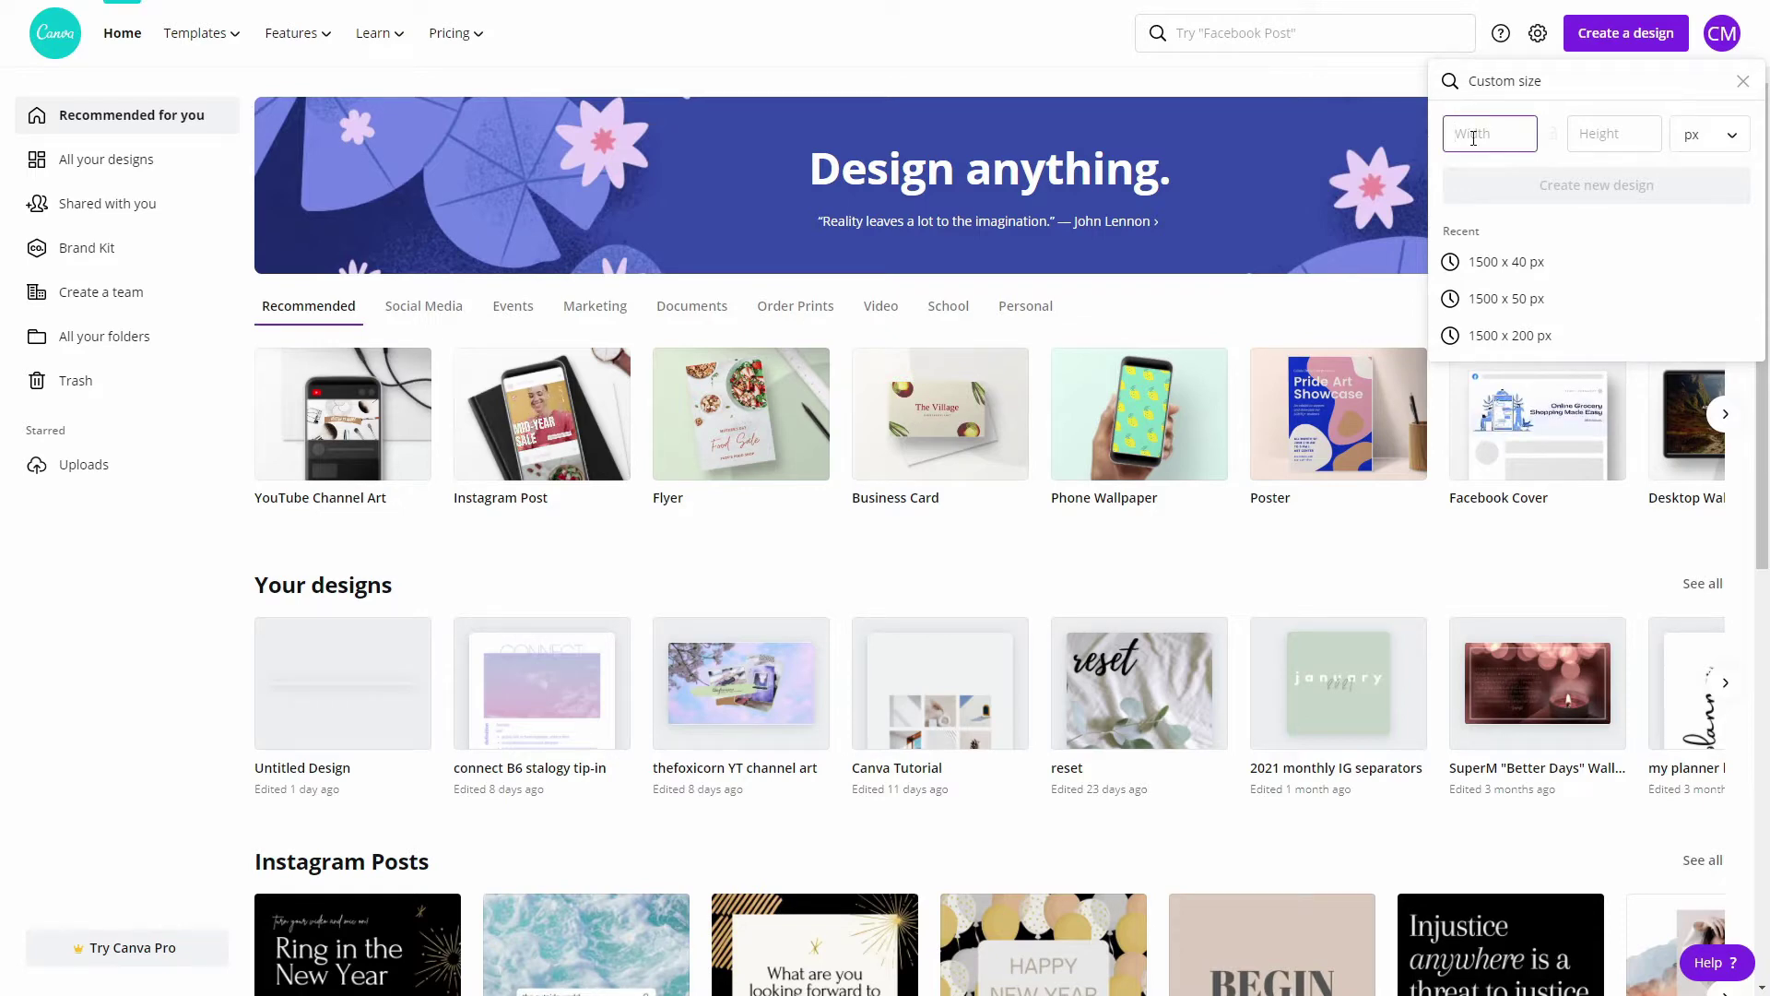
{"action": "type", "text": "5.5"}
{"action": "key", "text": "Tab"}
{"action": "type", "text": "8.5"}
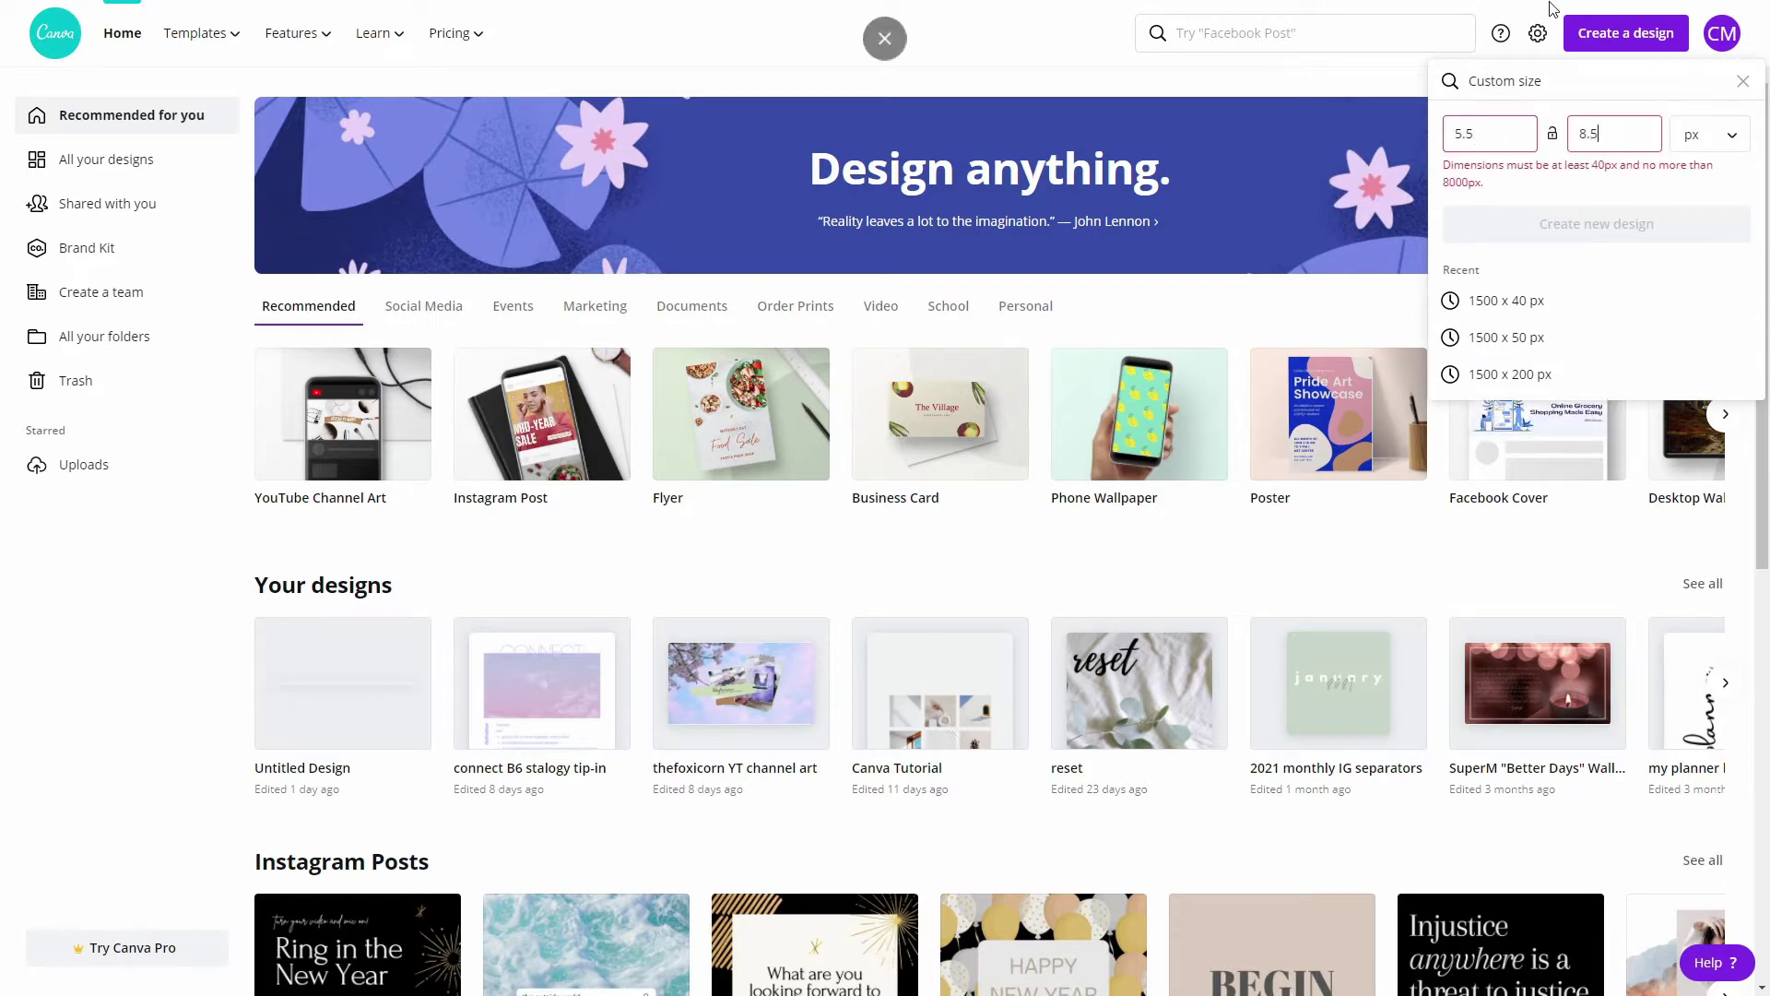
Switch the units to inches and re-enter width 5.5 and height 8.5.
{"action": "left_click", "coordinate": [1716, 138]}
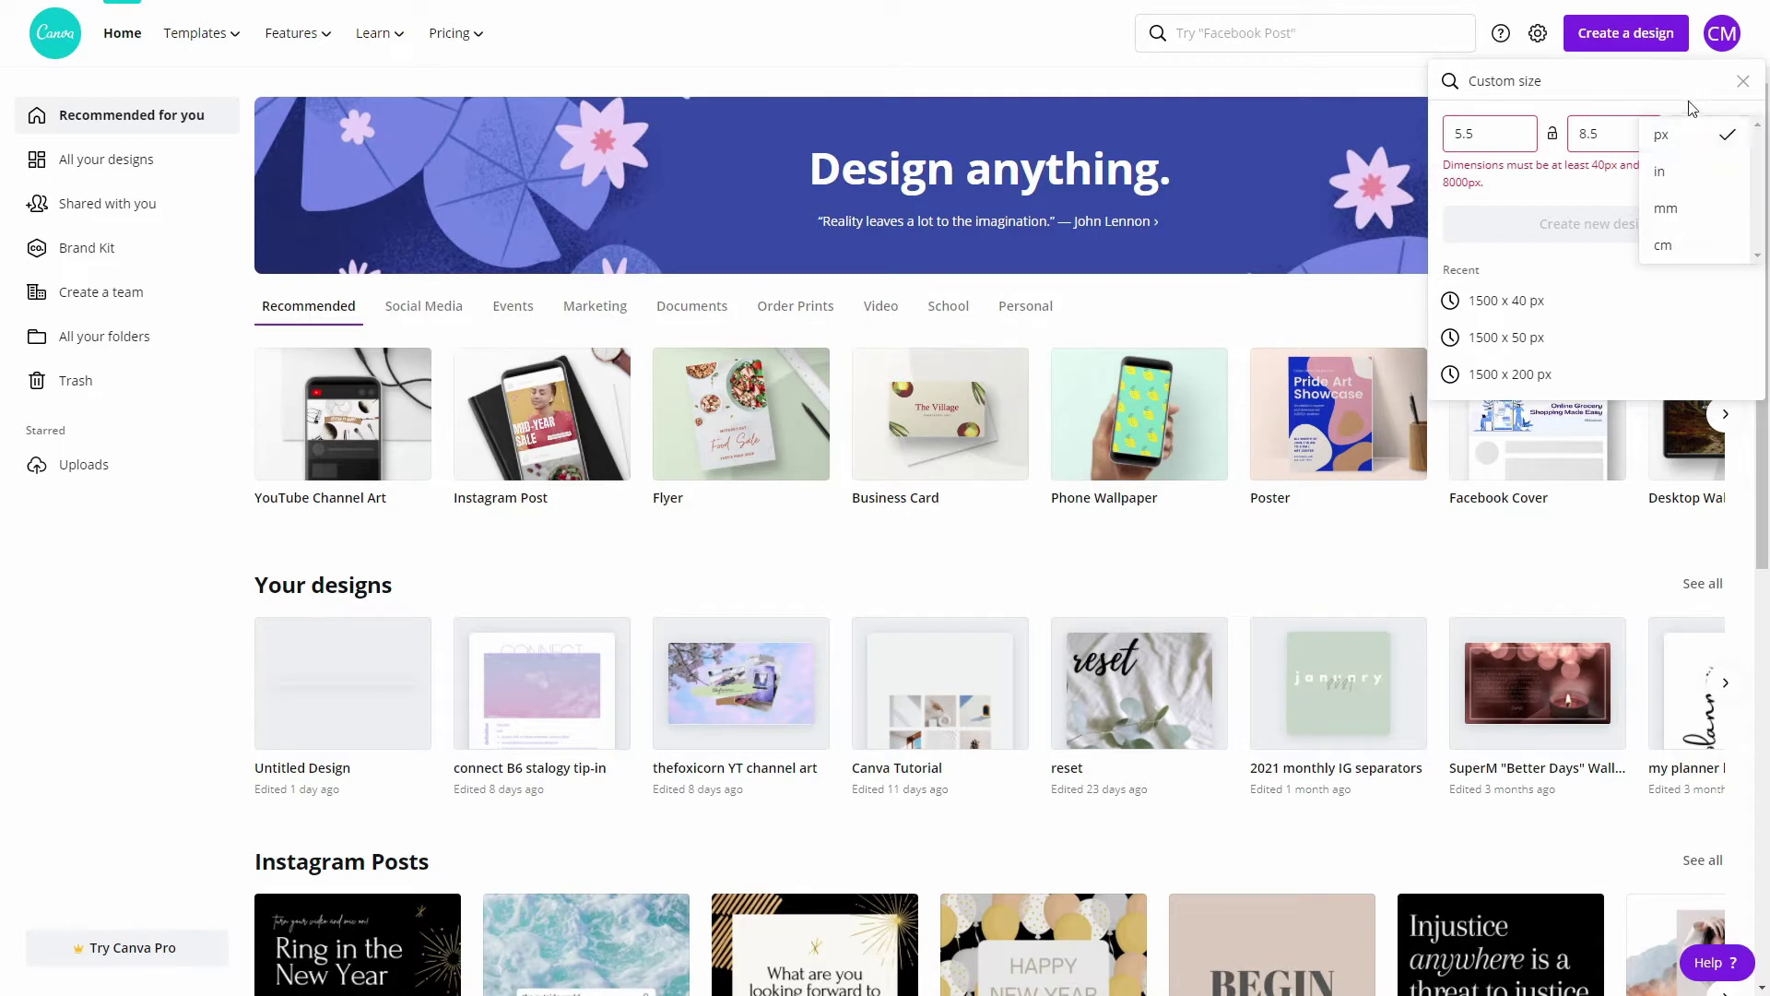
{"action": "left_click", "coordinate": [1706, 175]}
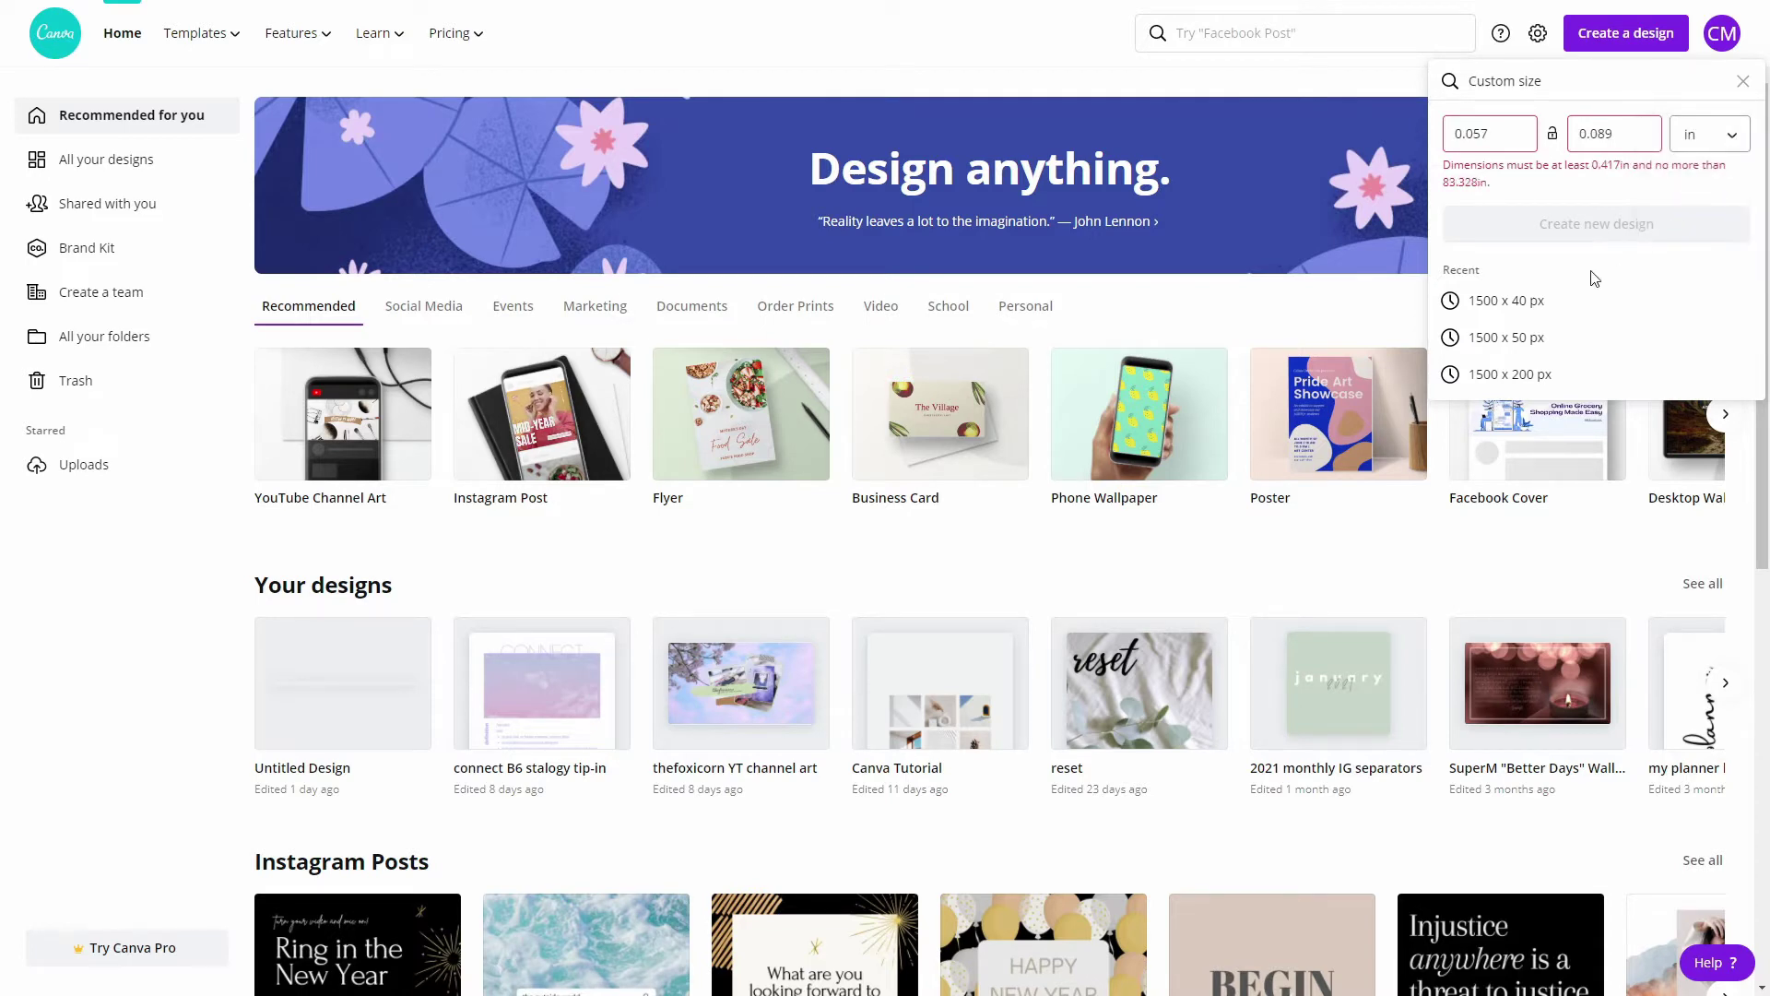
{"action": "left_click", "coordinate": [1628, 129]}
{"action": "key", "text": "BackSpace"}
{"action": "double_click", "coordinate": [1537, 136]}
{"action": "key", "text": "BackSpace"}
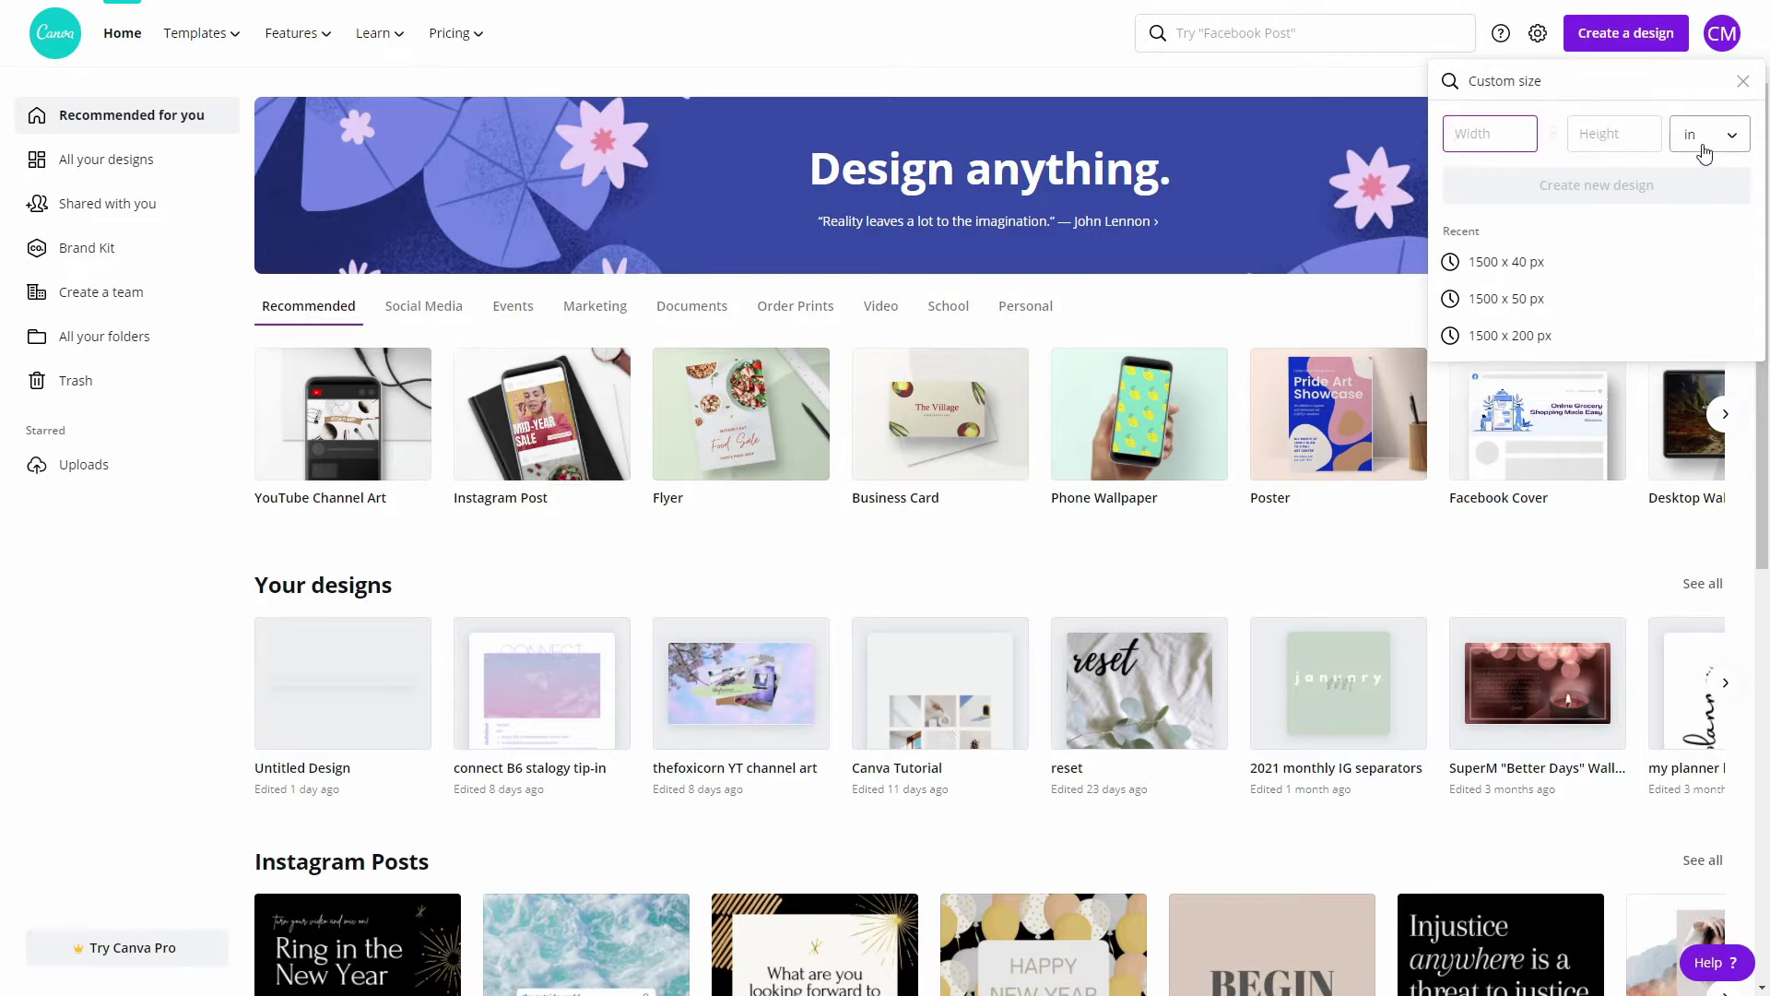
{"action": "type", "text": "5.5"}
{"action": "key", "text": "Tab"}
{"action": "type", "text": "8.5"}
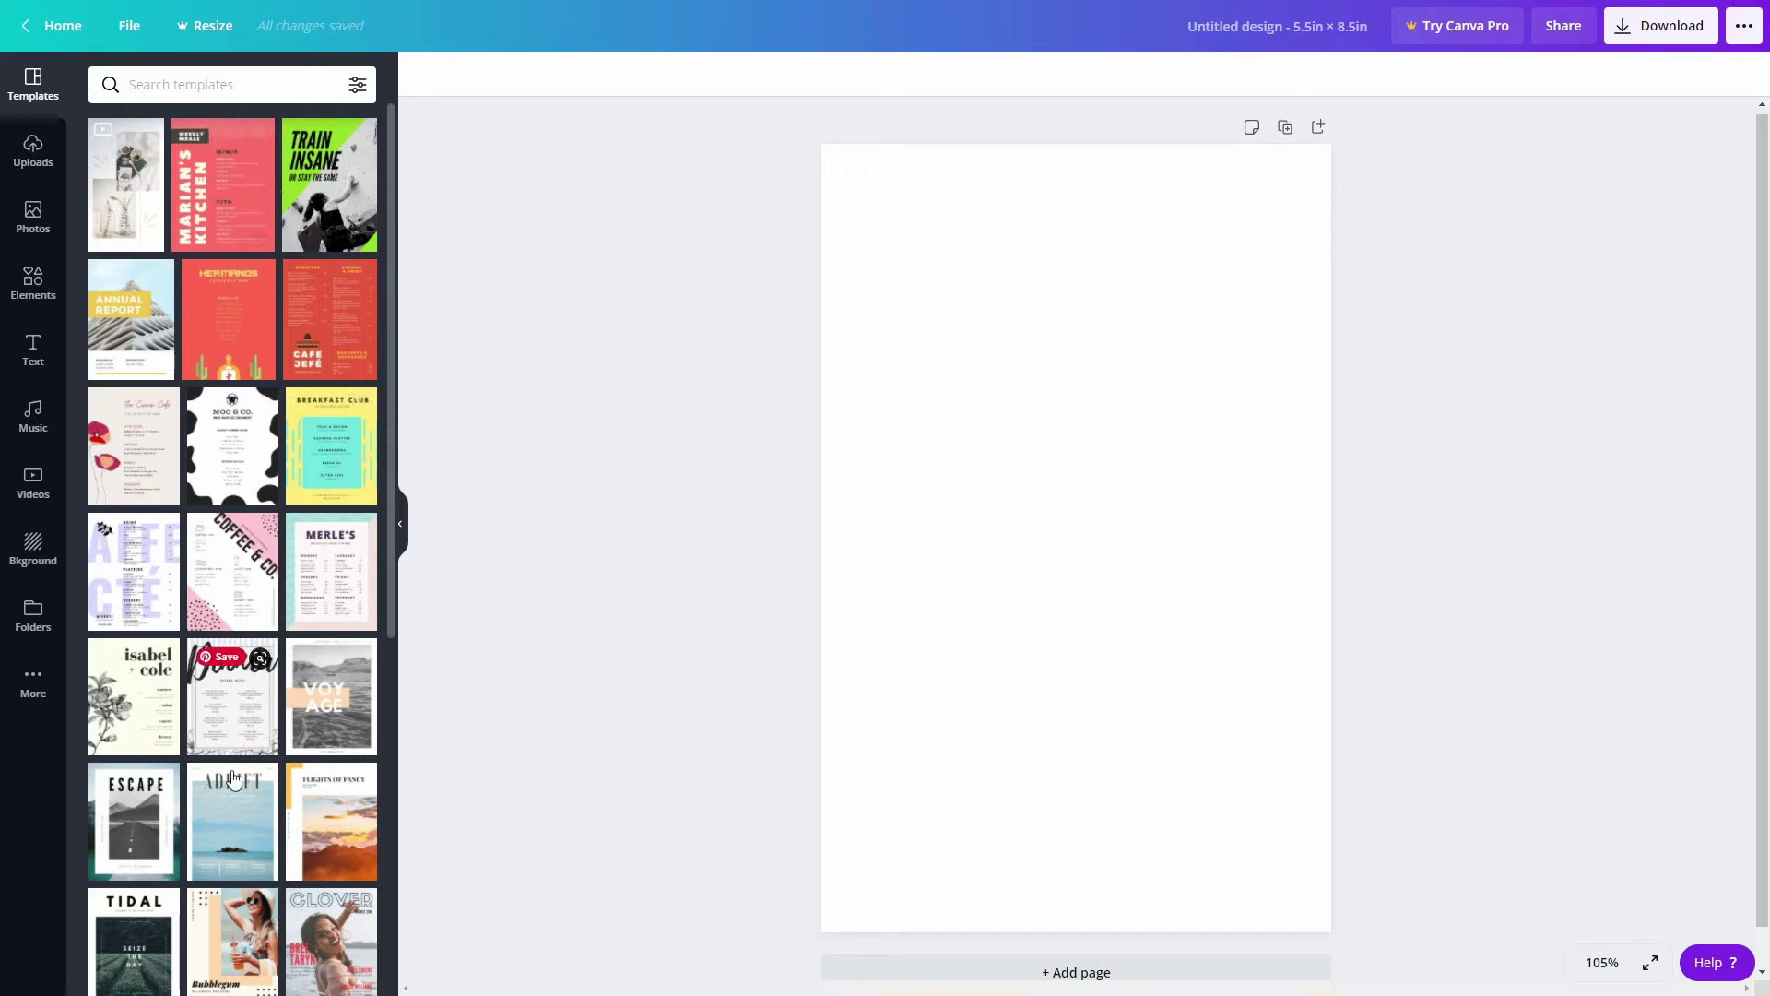
Apply the pink Coffee & Co menu template to the page.
{"action": "scroll", "coordinate": [300, 660], "scroll_direction": "down", "scroll_amount": 4}
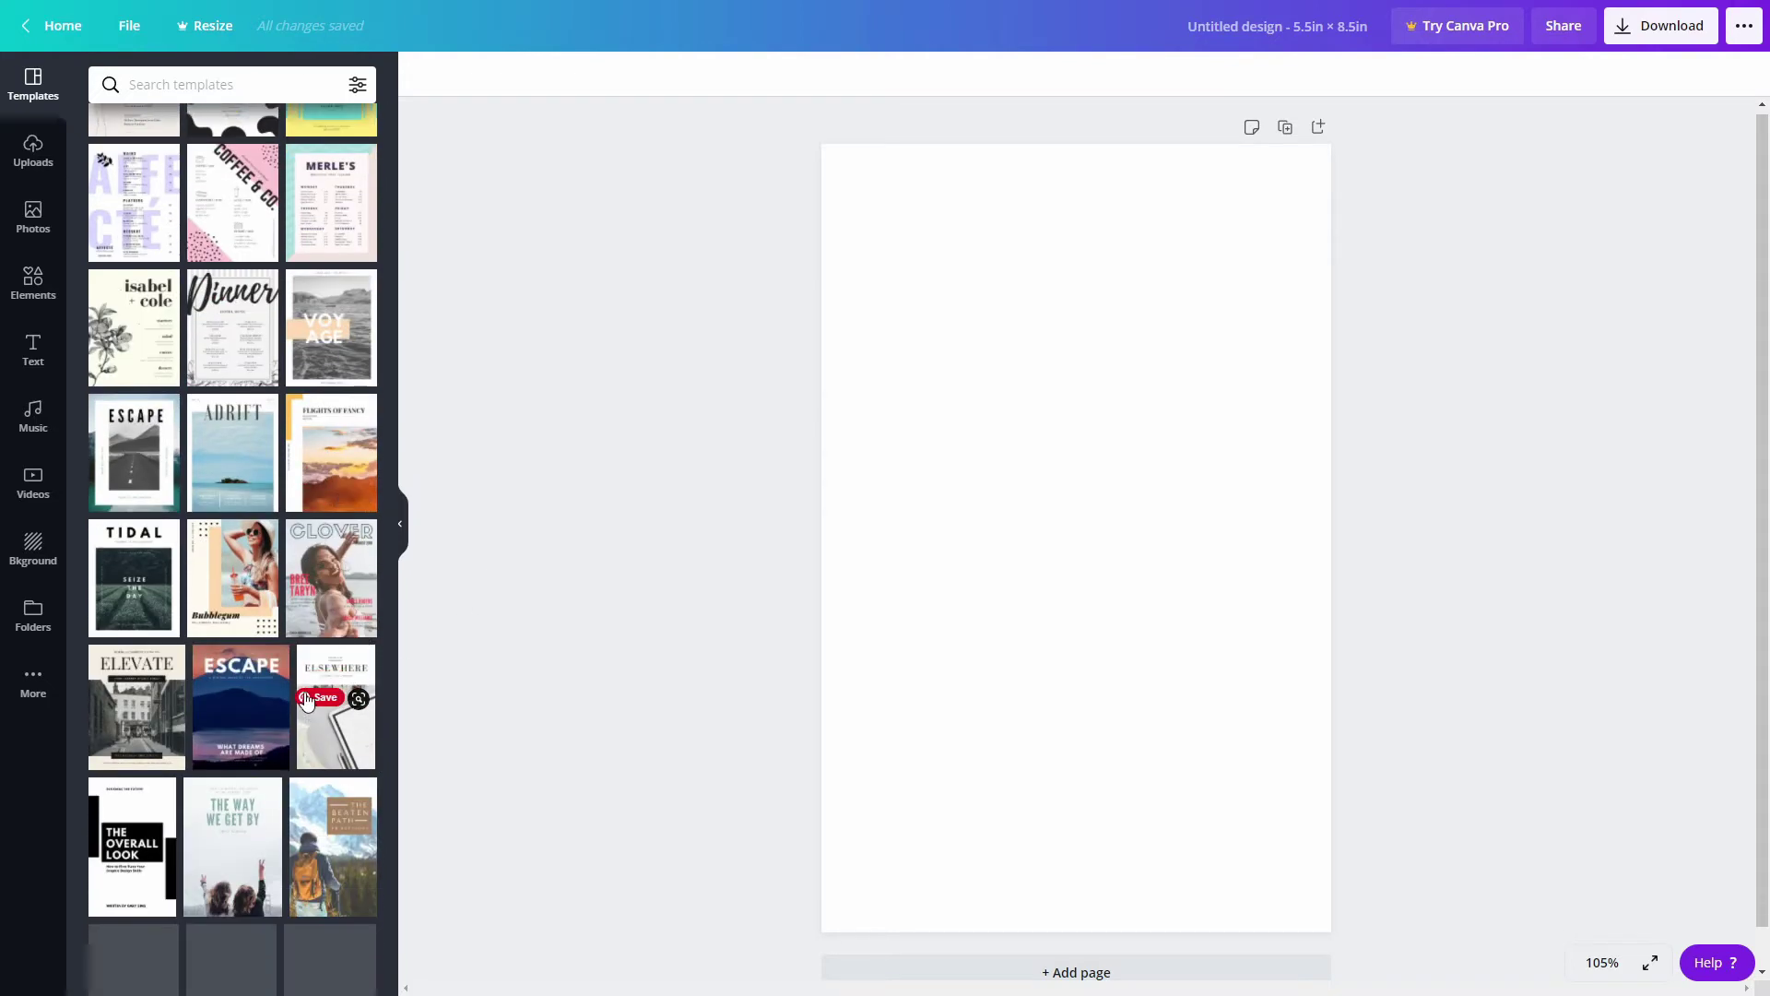
{"action": "scroll", "coordinate": [299, 595], "scroll_direction": "down", "scroll_amount": 3}
{"action": "scroll", "coordinate": [267, 627], "scroll_direction": "up", "scroll_amount": 7}
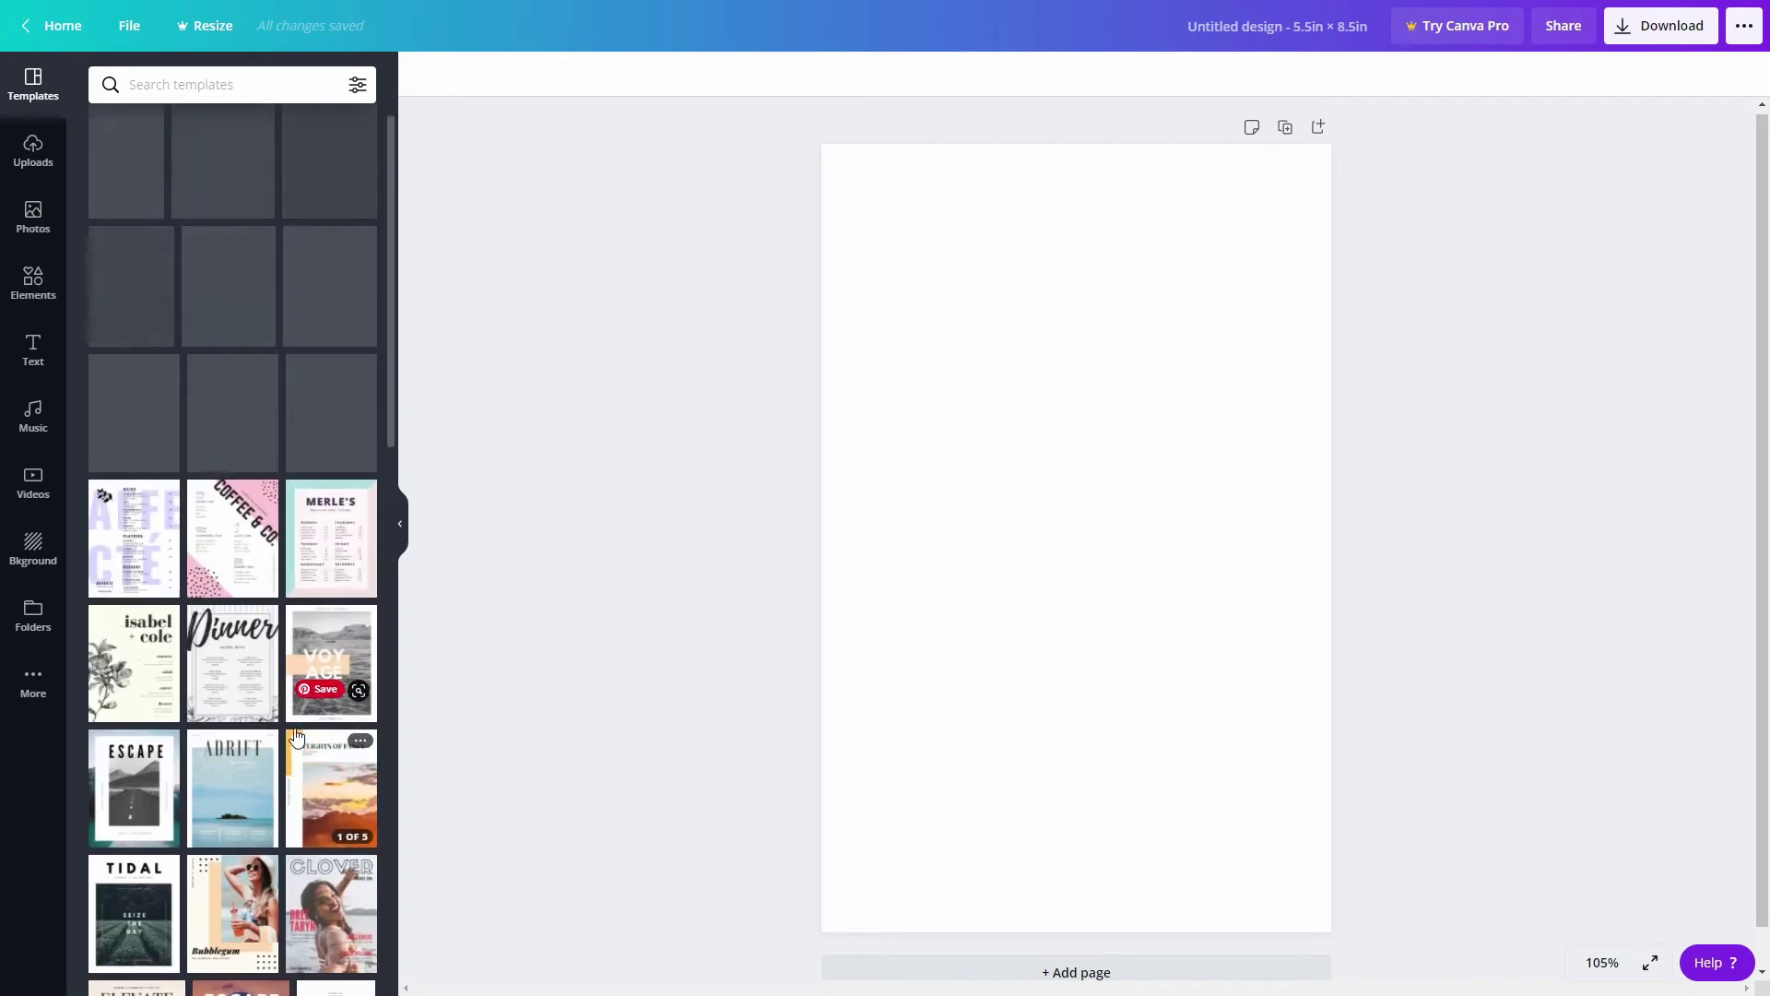
{"action": "left_click", "coordinate": [242, 590]}
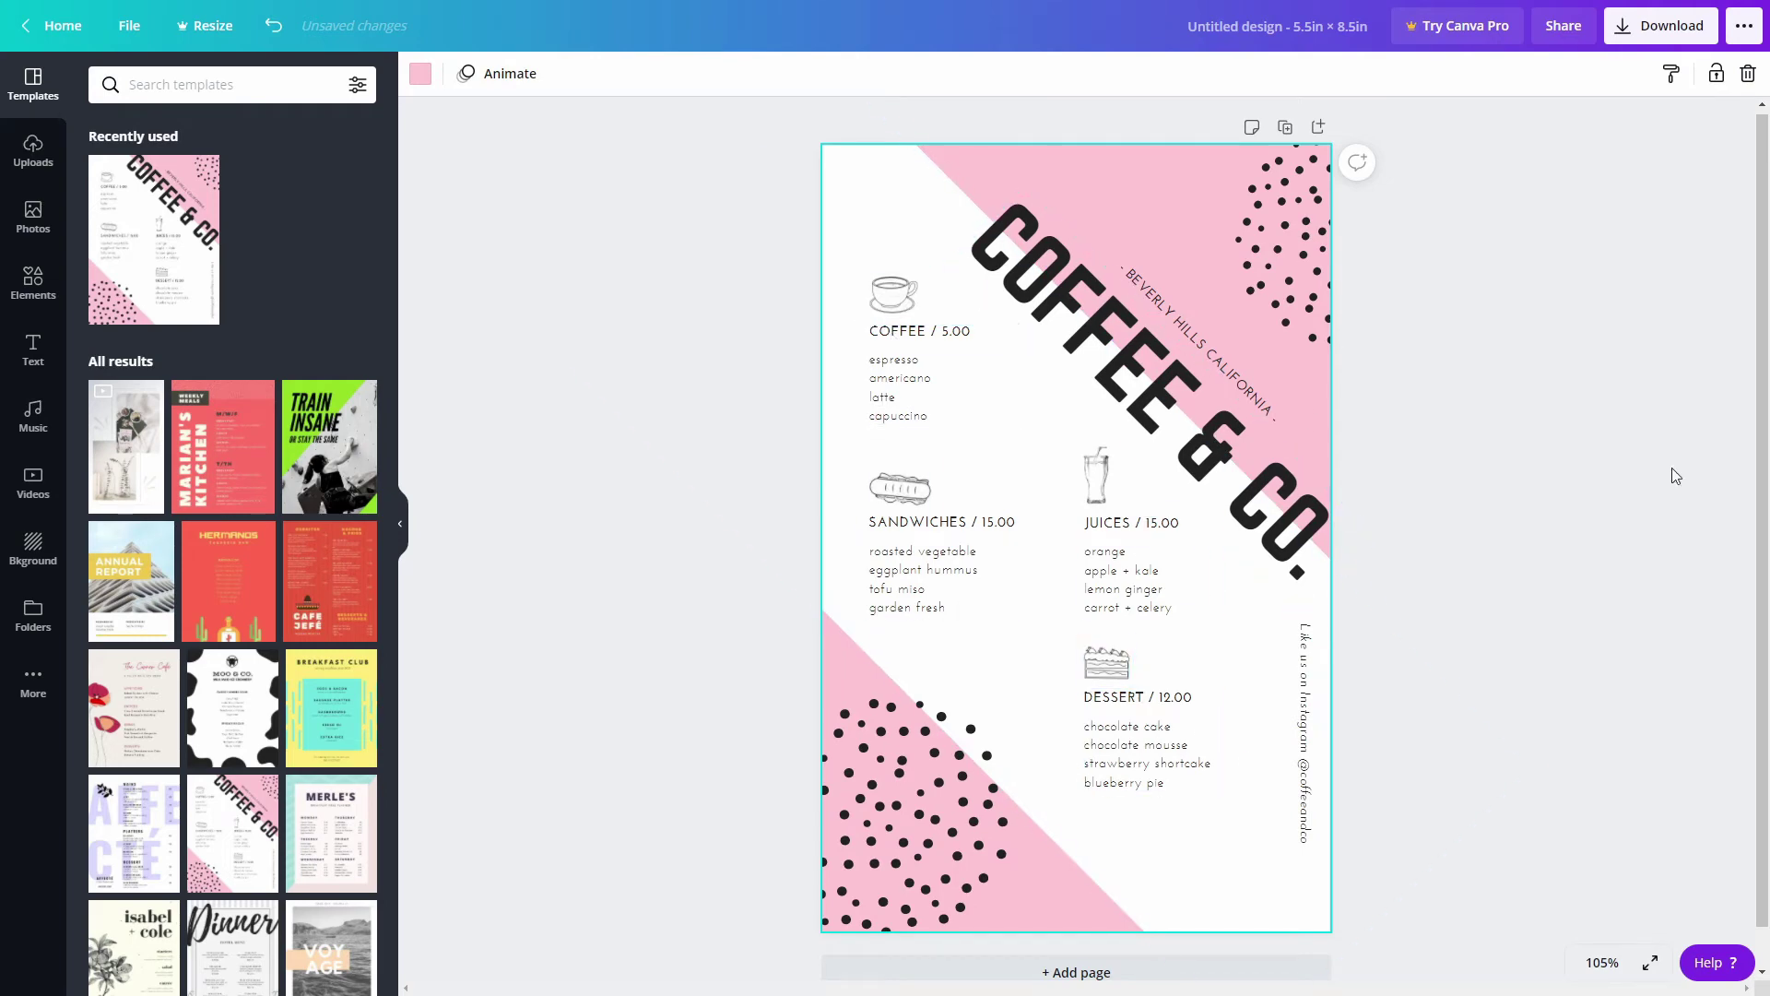
{"action": "left_click", "coordinate": [1454, 504]}
Add the Coffee & Co template to Likes.
{"action": "mouse_move", "coordinate": [199, 176]}
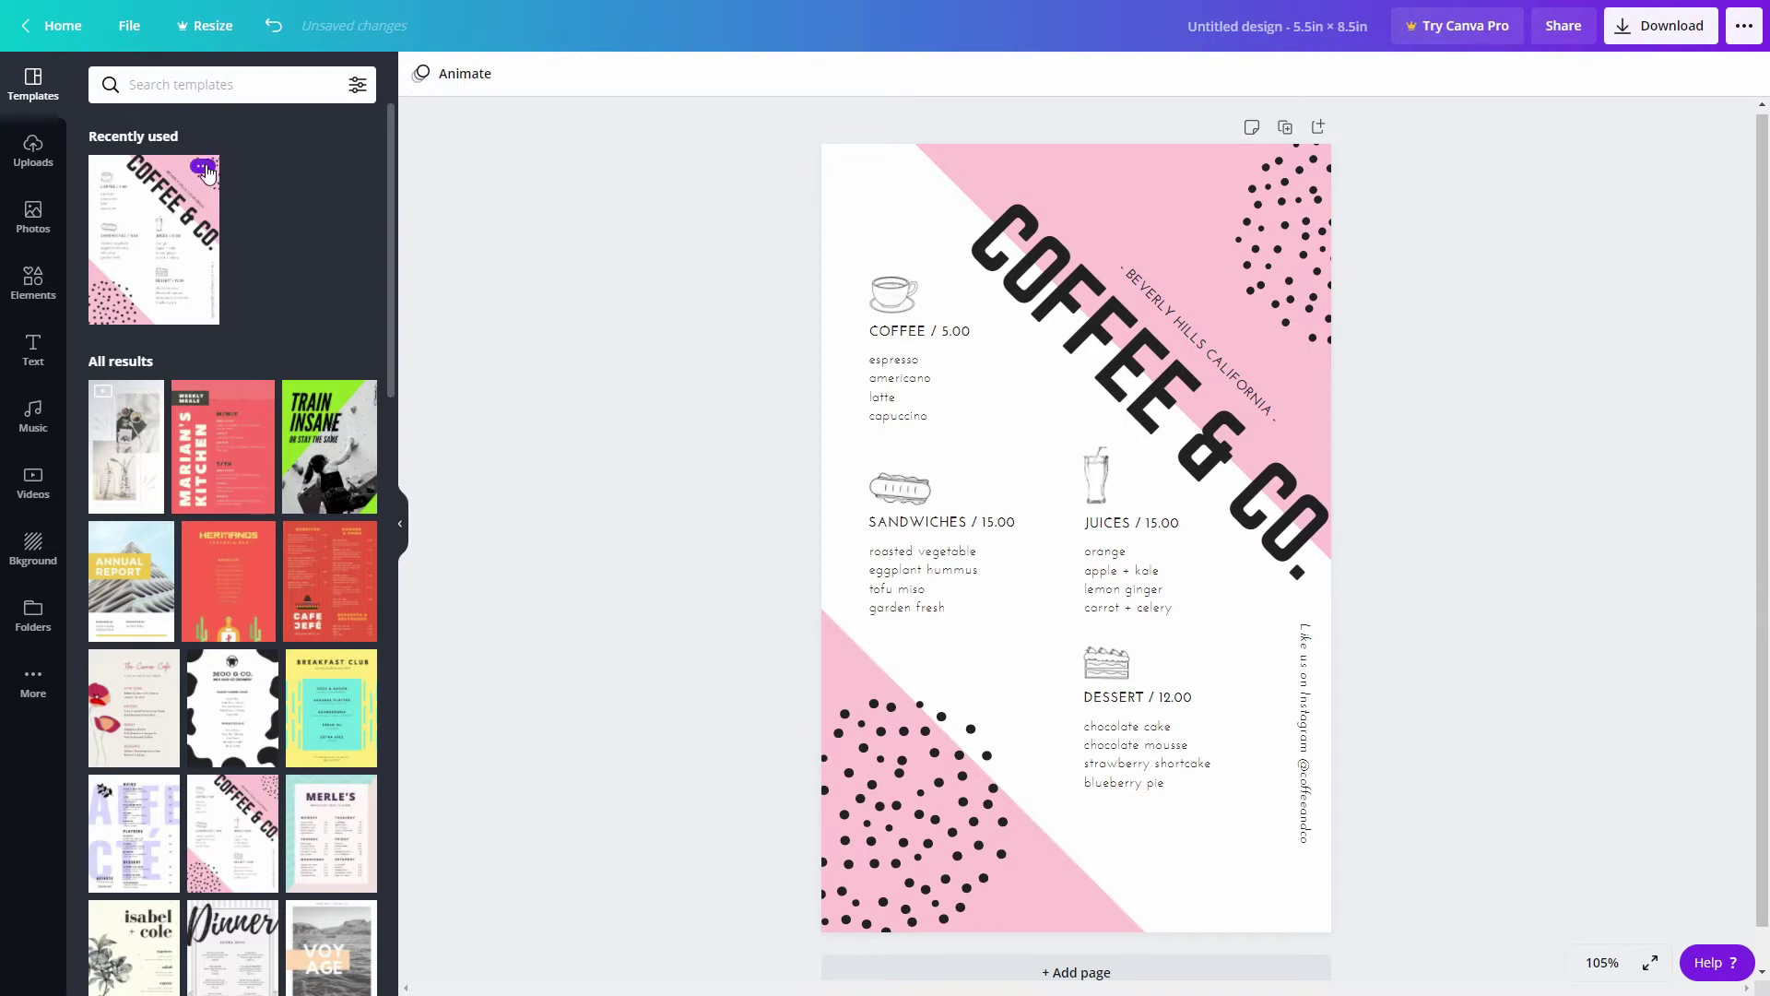
{"action": "left_click", "coordinate": [204, 170]}
{"action": "left_click", "coordinate": [232, 386]}
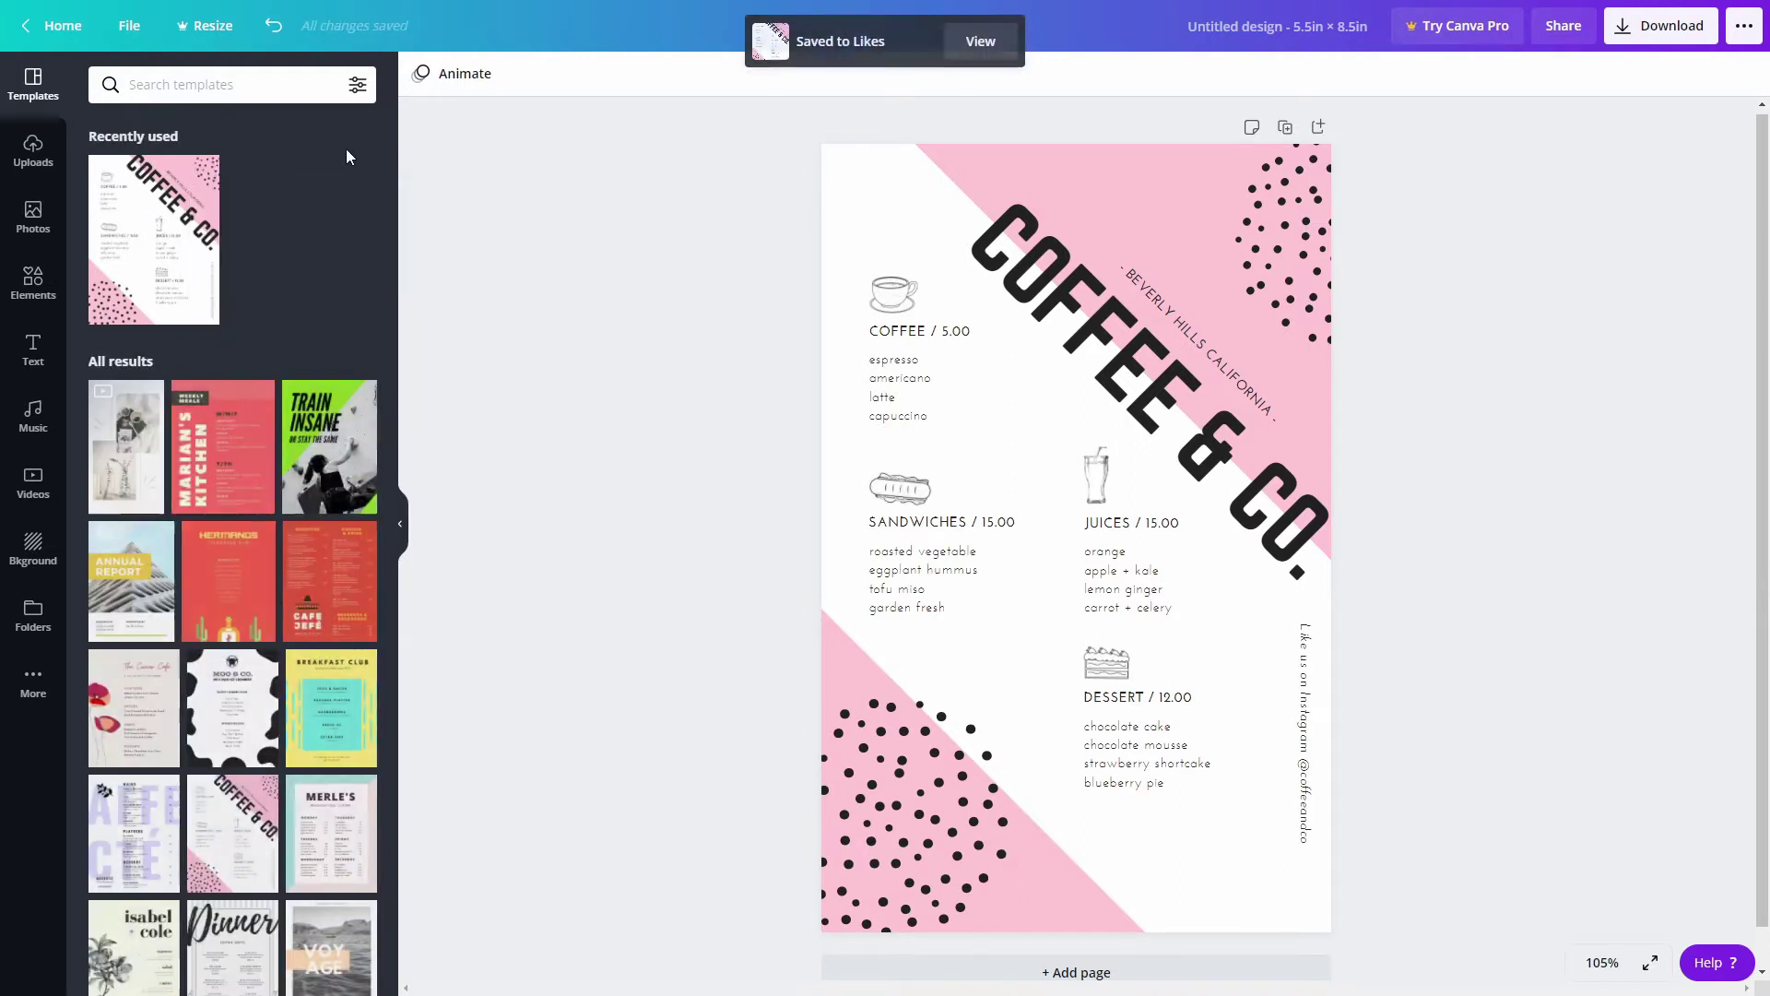
{"action": "left_click", "coordinate": [242, 92]}
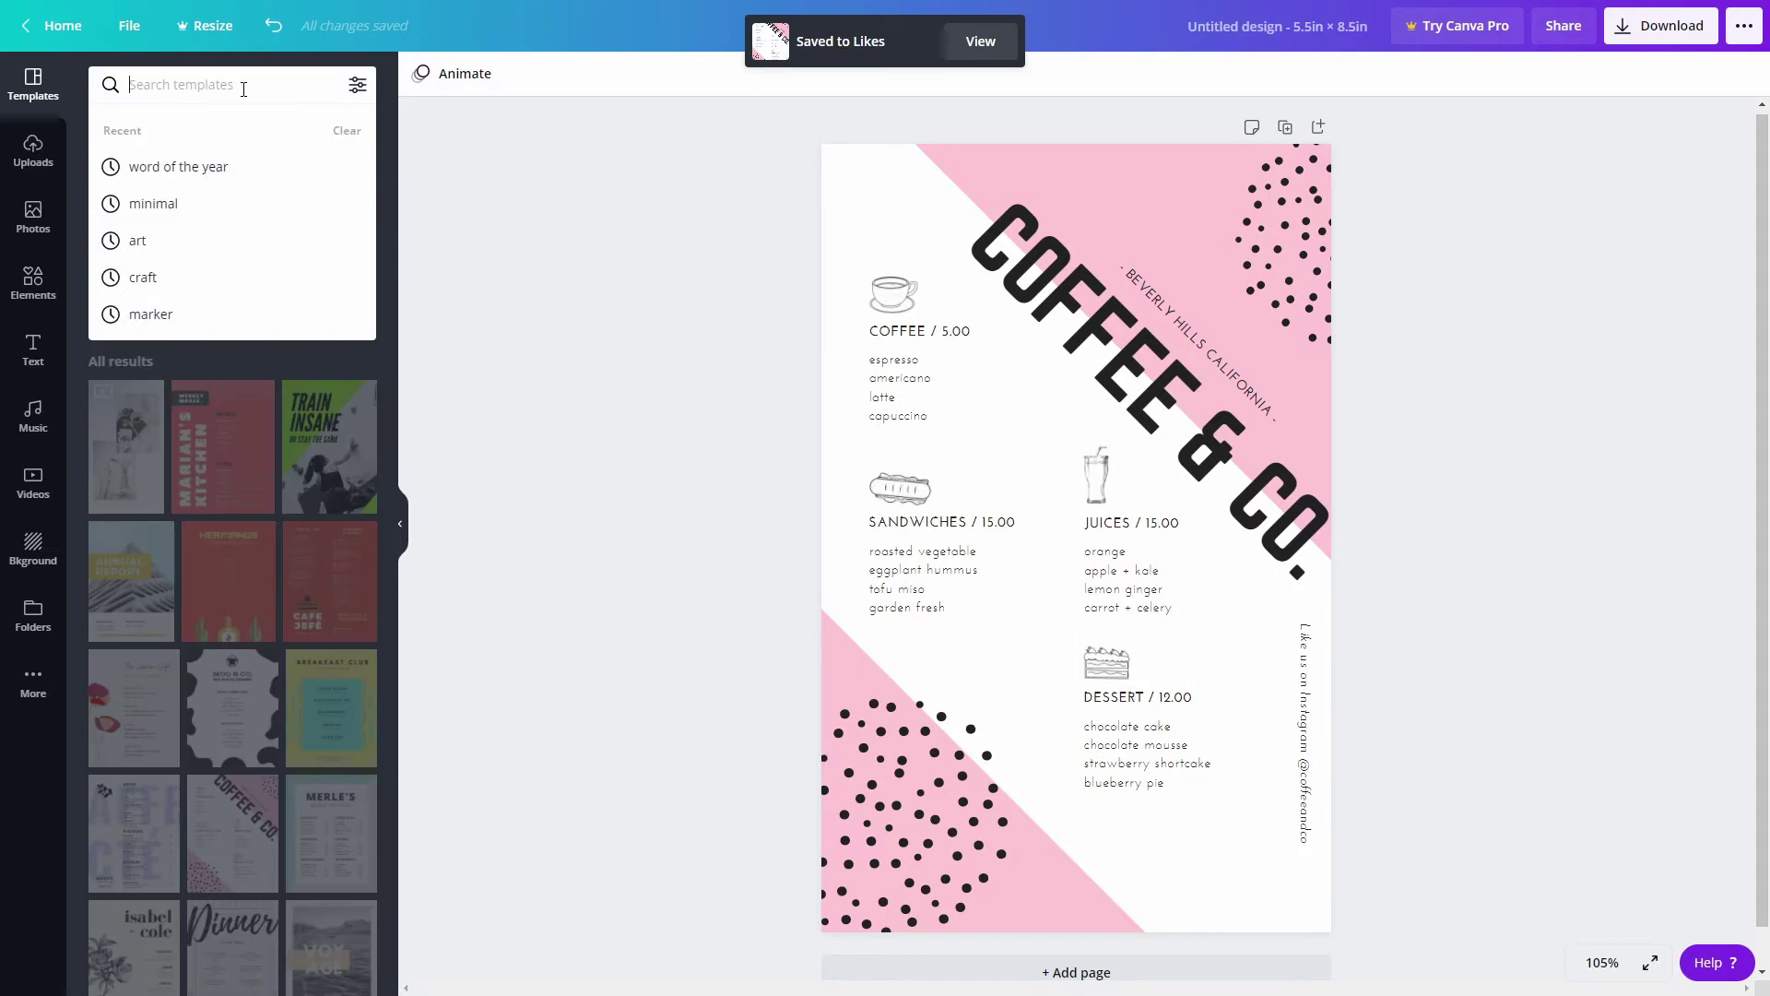
Clear the coffee menu and pink background, then apply the minimal nine-photo grid template.
{"action": "left_click", "coordinate": [184, 205]}
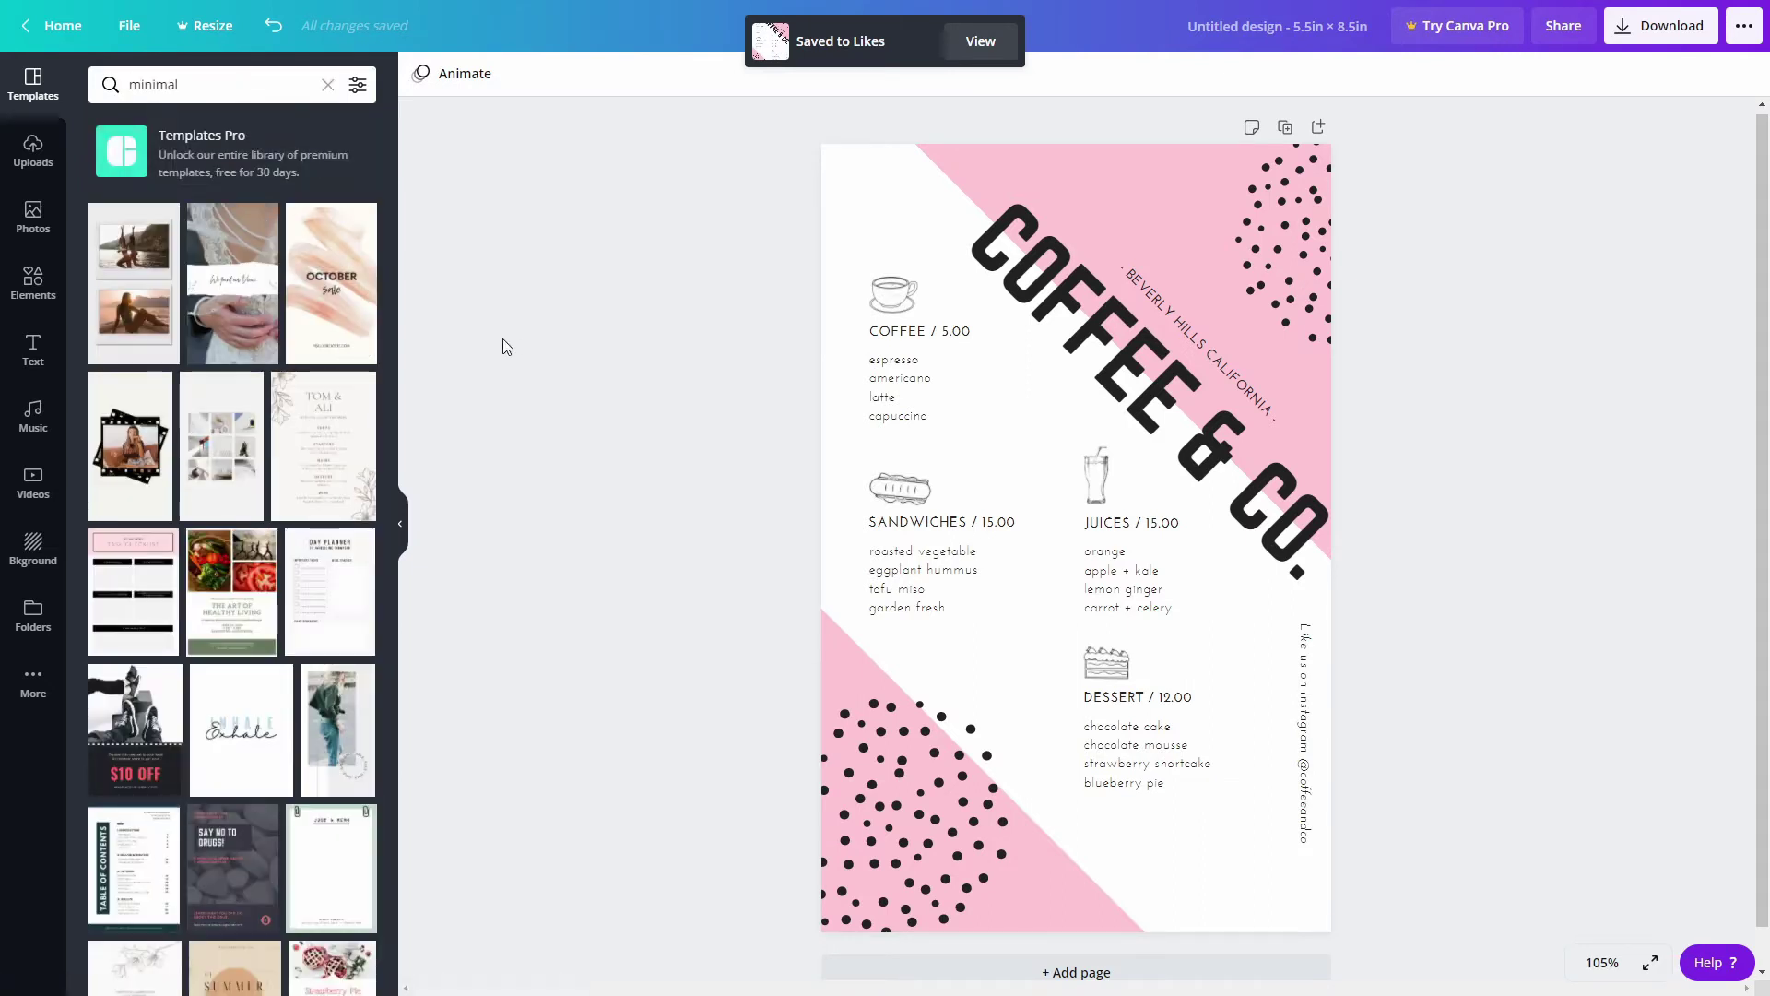
{"action": "left_click", "coordinate": [207, 474]}
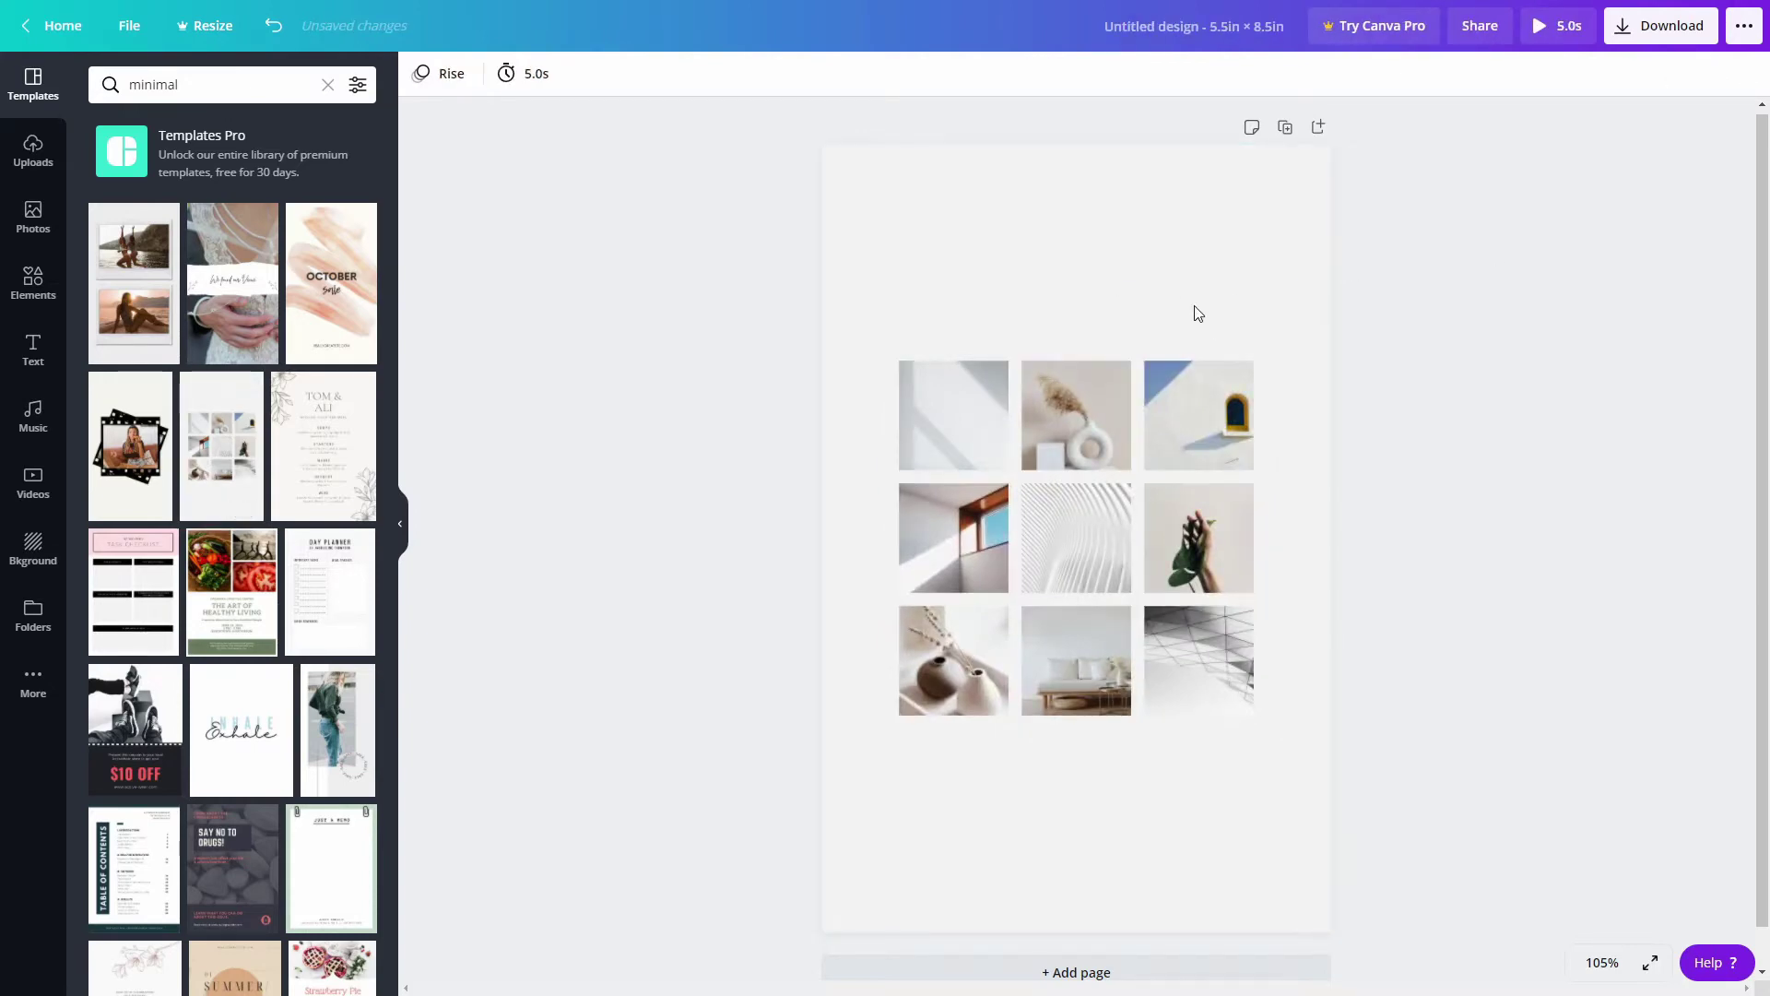
{"action": "key", "text": "ctrl+z"}
{"action": "key", "text": "ctrl+a"}
{"action": "key", "text": "Delete"}
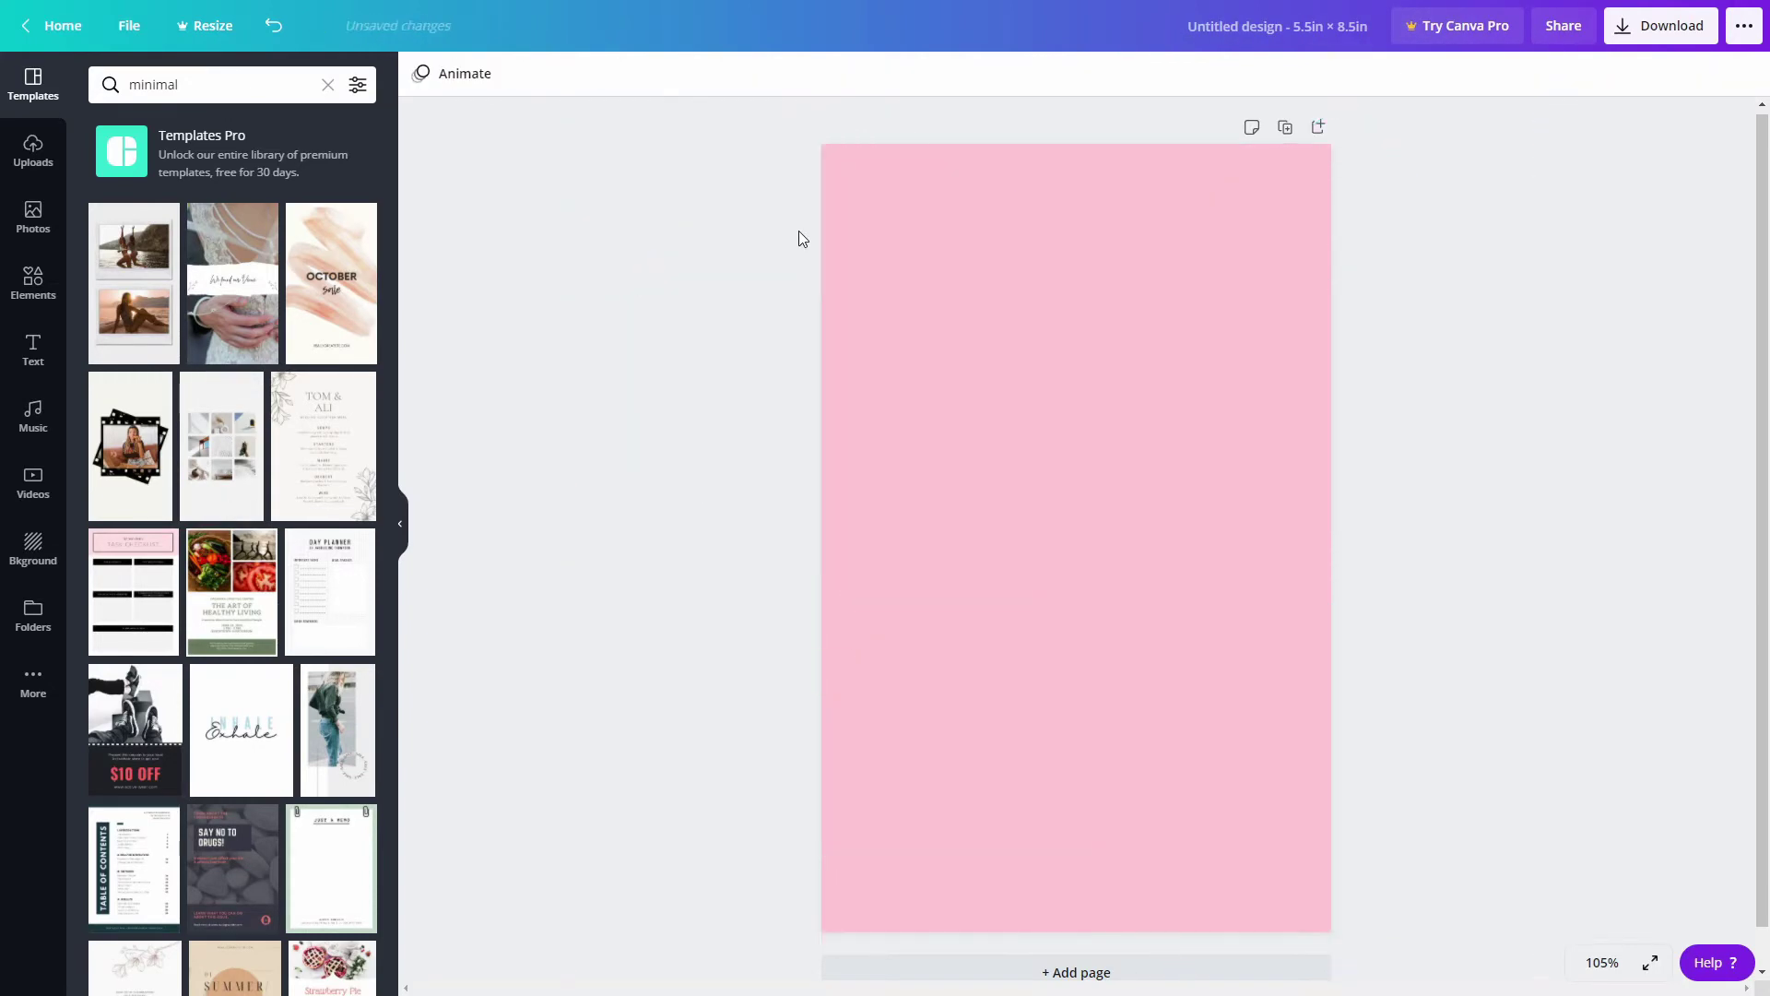
{"action": "left_click", "coordinate": [944, 367]}
{"action": "key", "text": "Delete"}
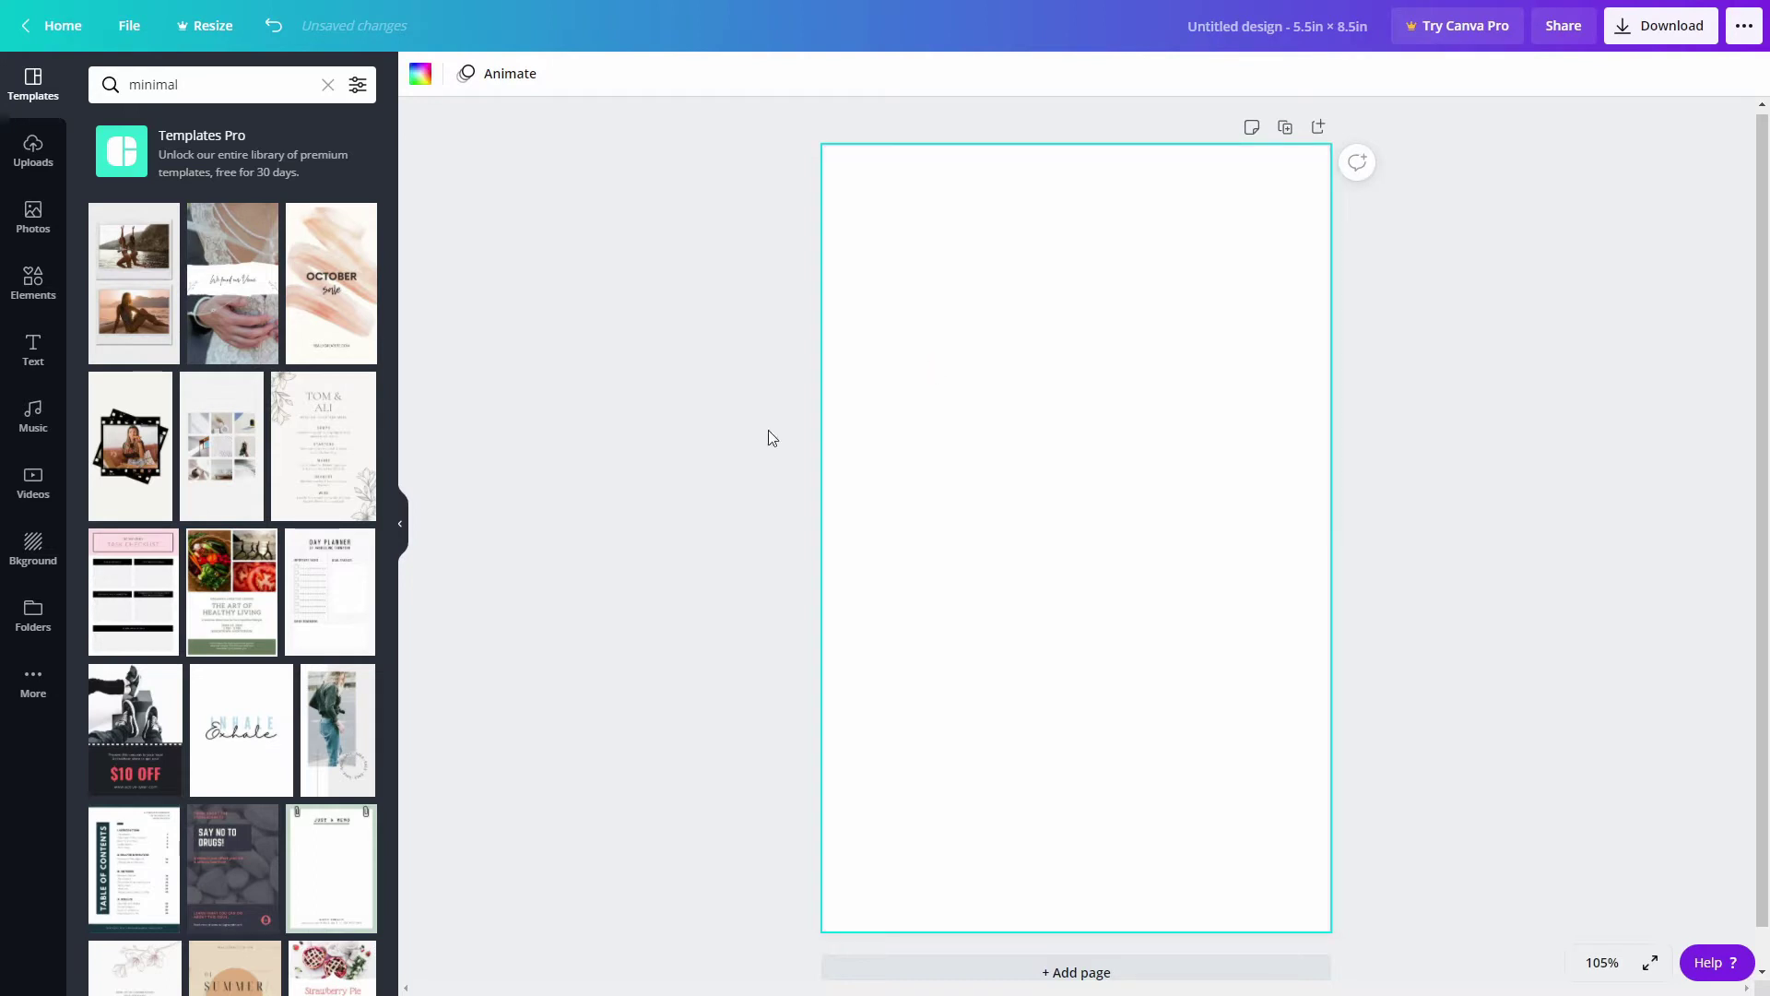
{"action": "left_click", "coordinate": [221, 447]}
{"action": "left_click", "coordinate": [1493, 484]}
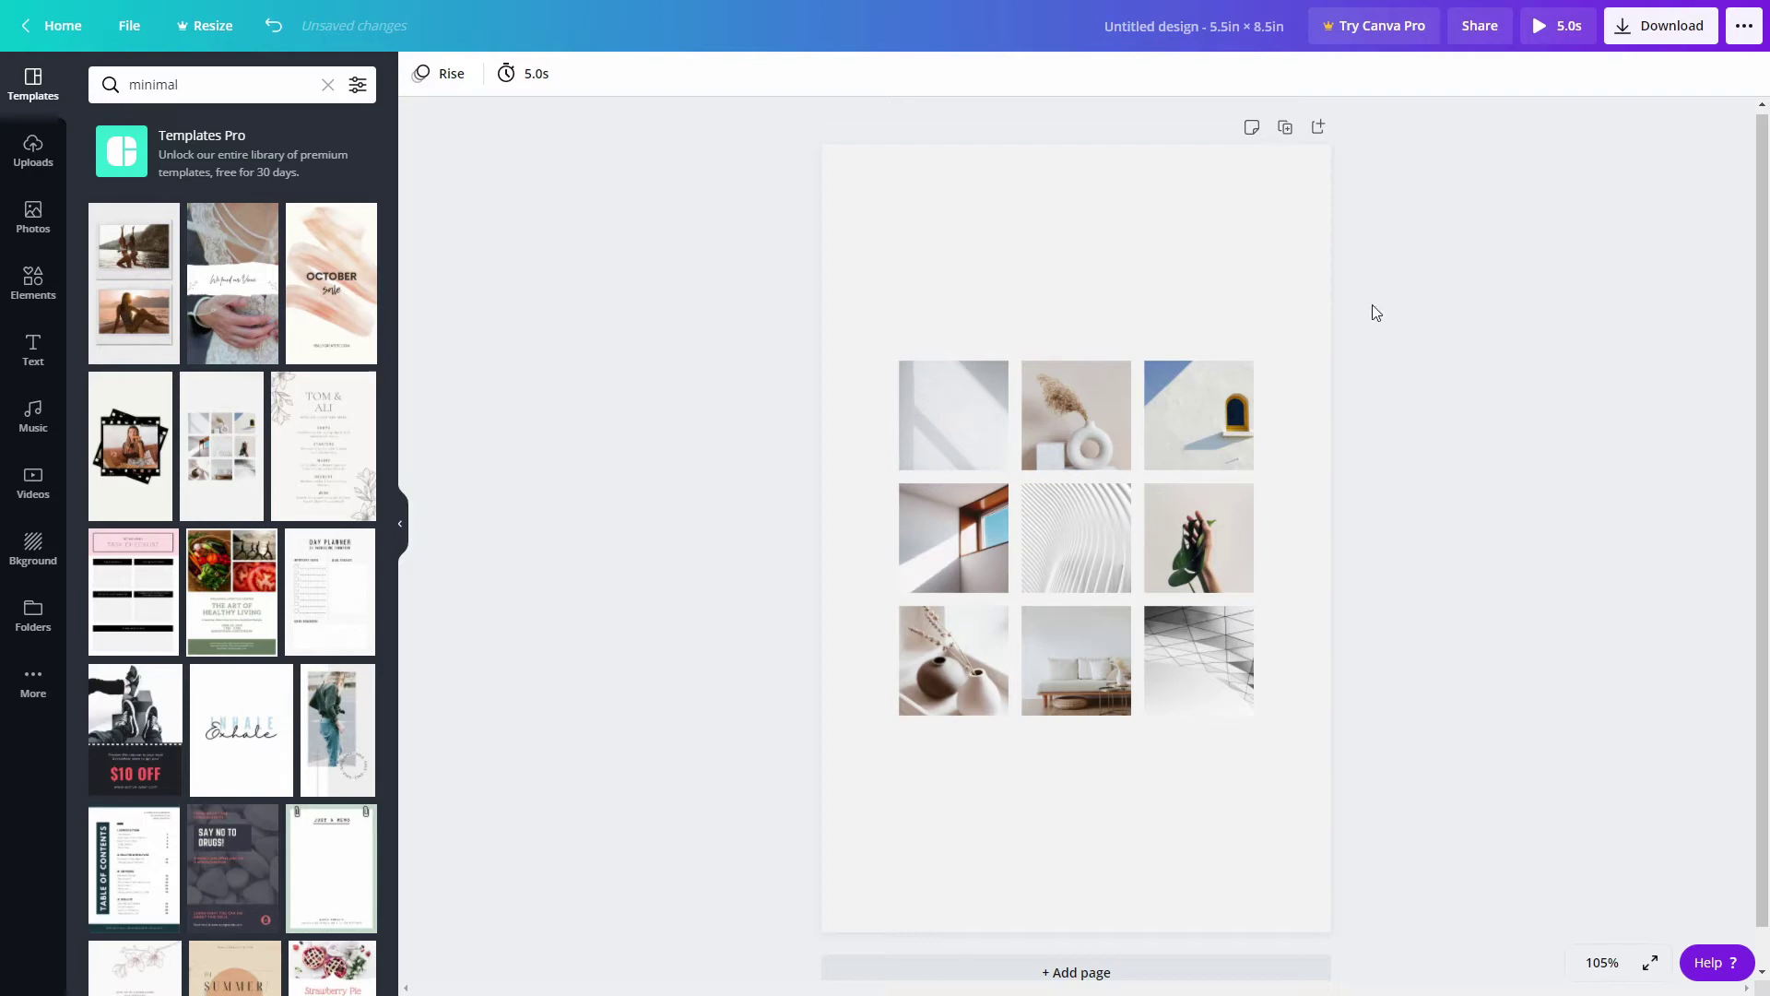
Search templates for 'coffee' and browse the results.
{"action": "left_click", "coordinate": [264, 93]}
{"action": "type", "text": "coffee"}
{"action": "key", "text": "Return"}
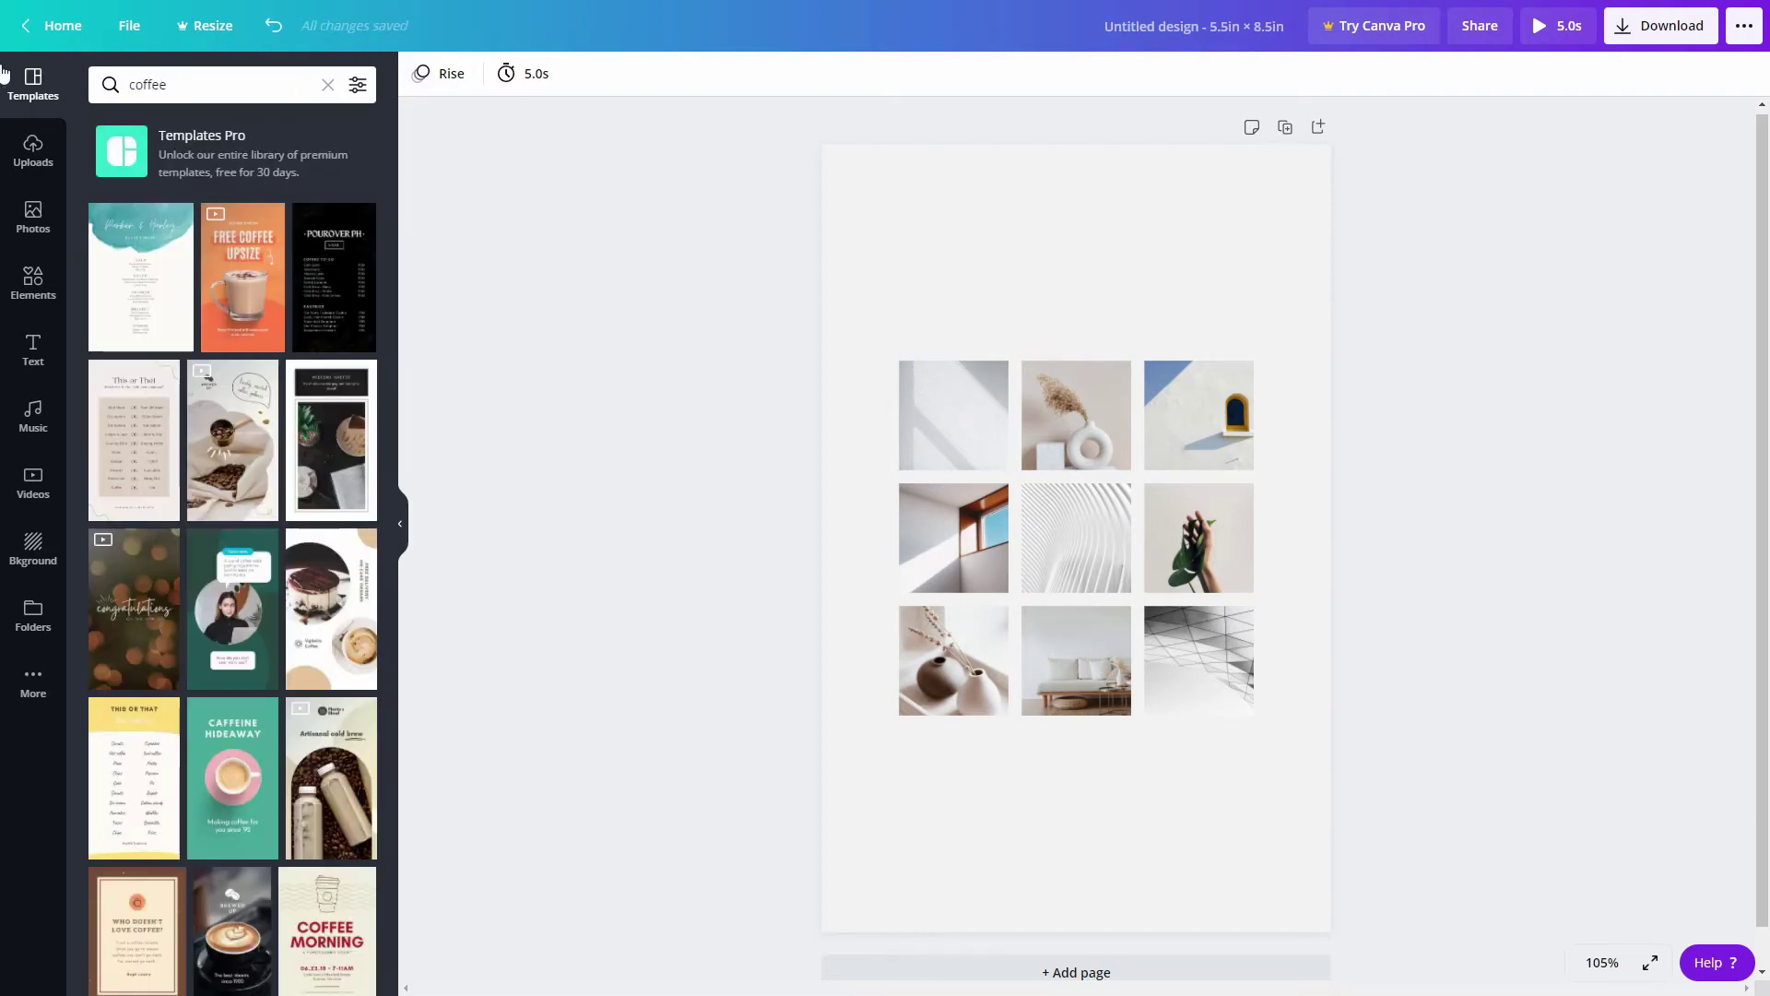
{"action": "scroll", "coordinate": [266, 461], "scroll_direction": "down", "scroll_amount": 5}
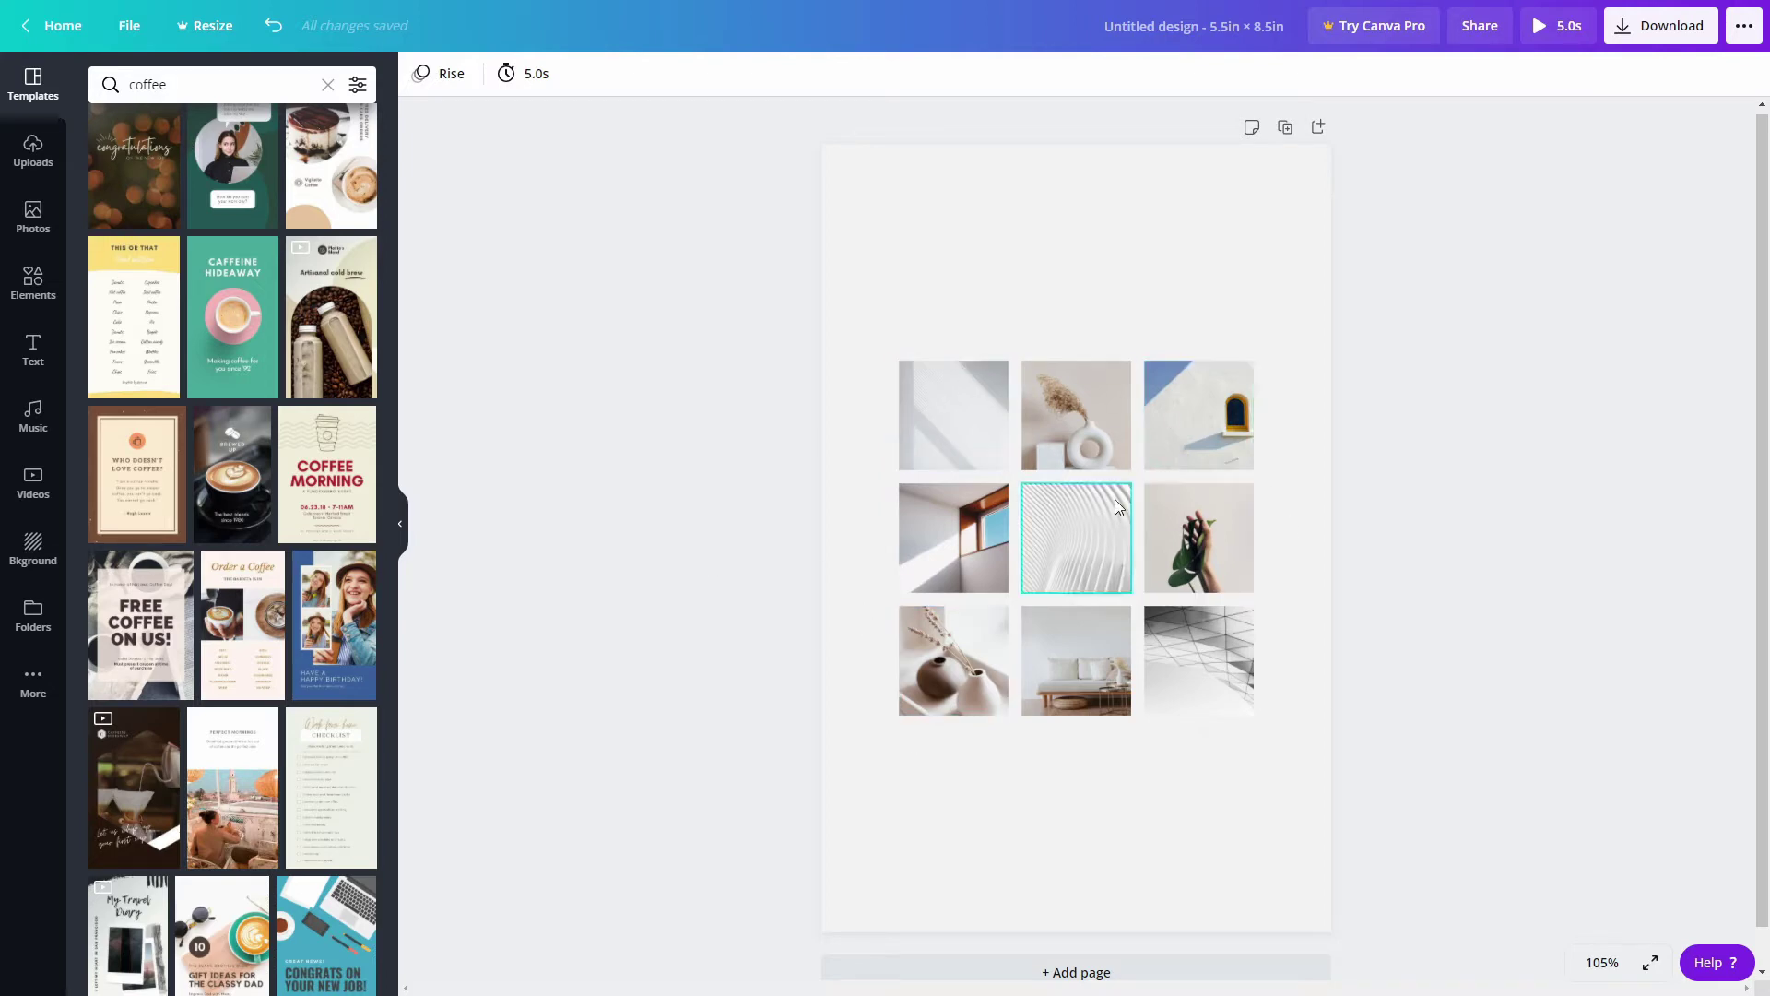
{"action": "left_click", "coordinate": [1318, 584]}
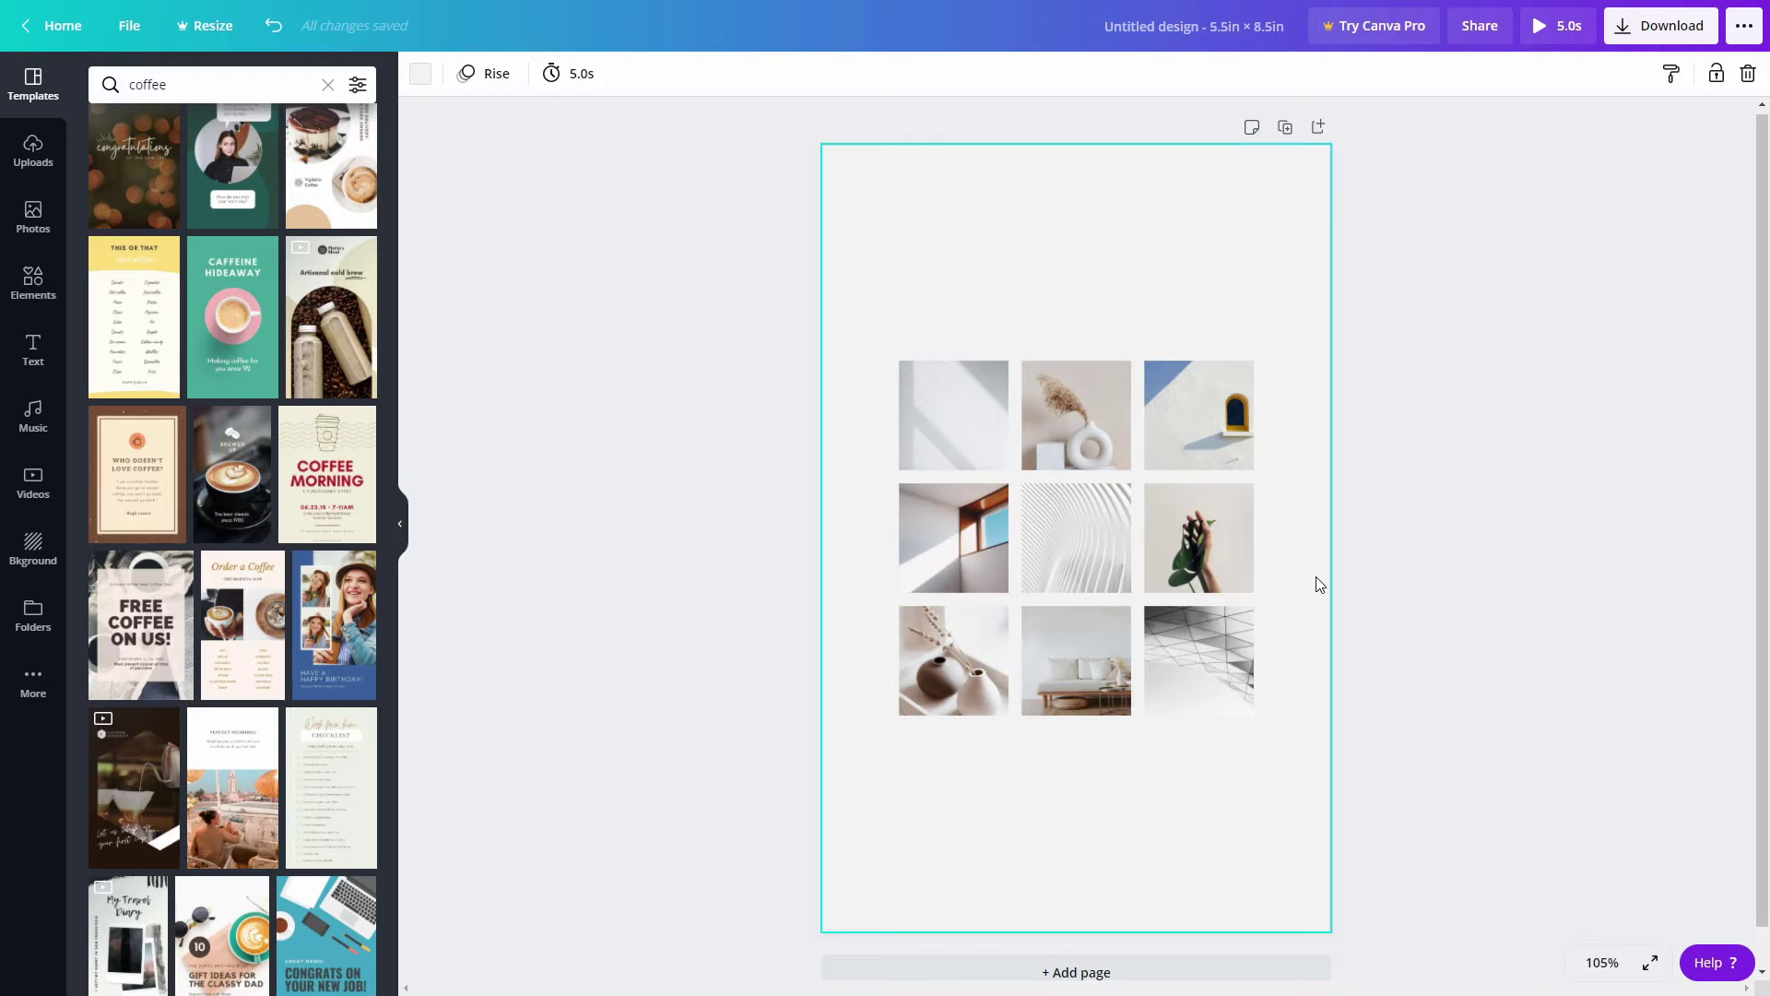
{"action": "left_click", "coordinate": [1426, 550]}
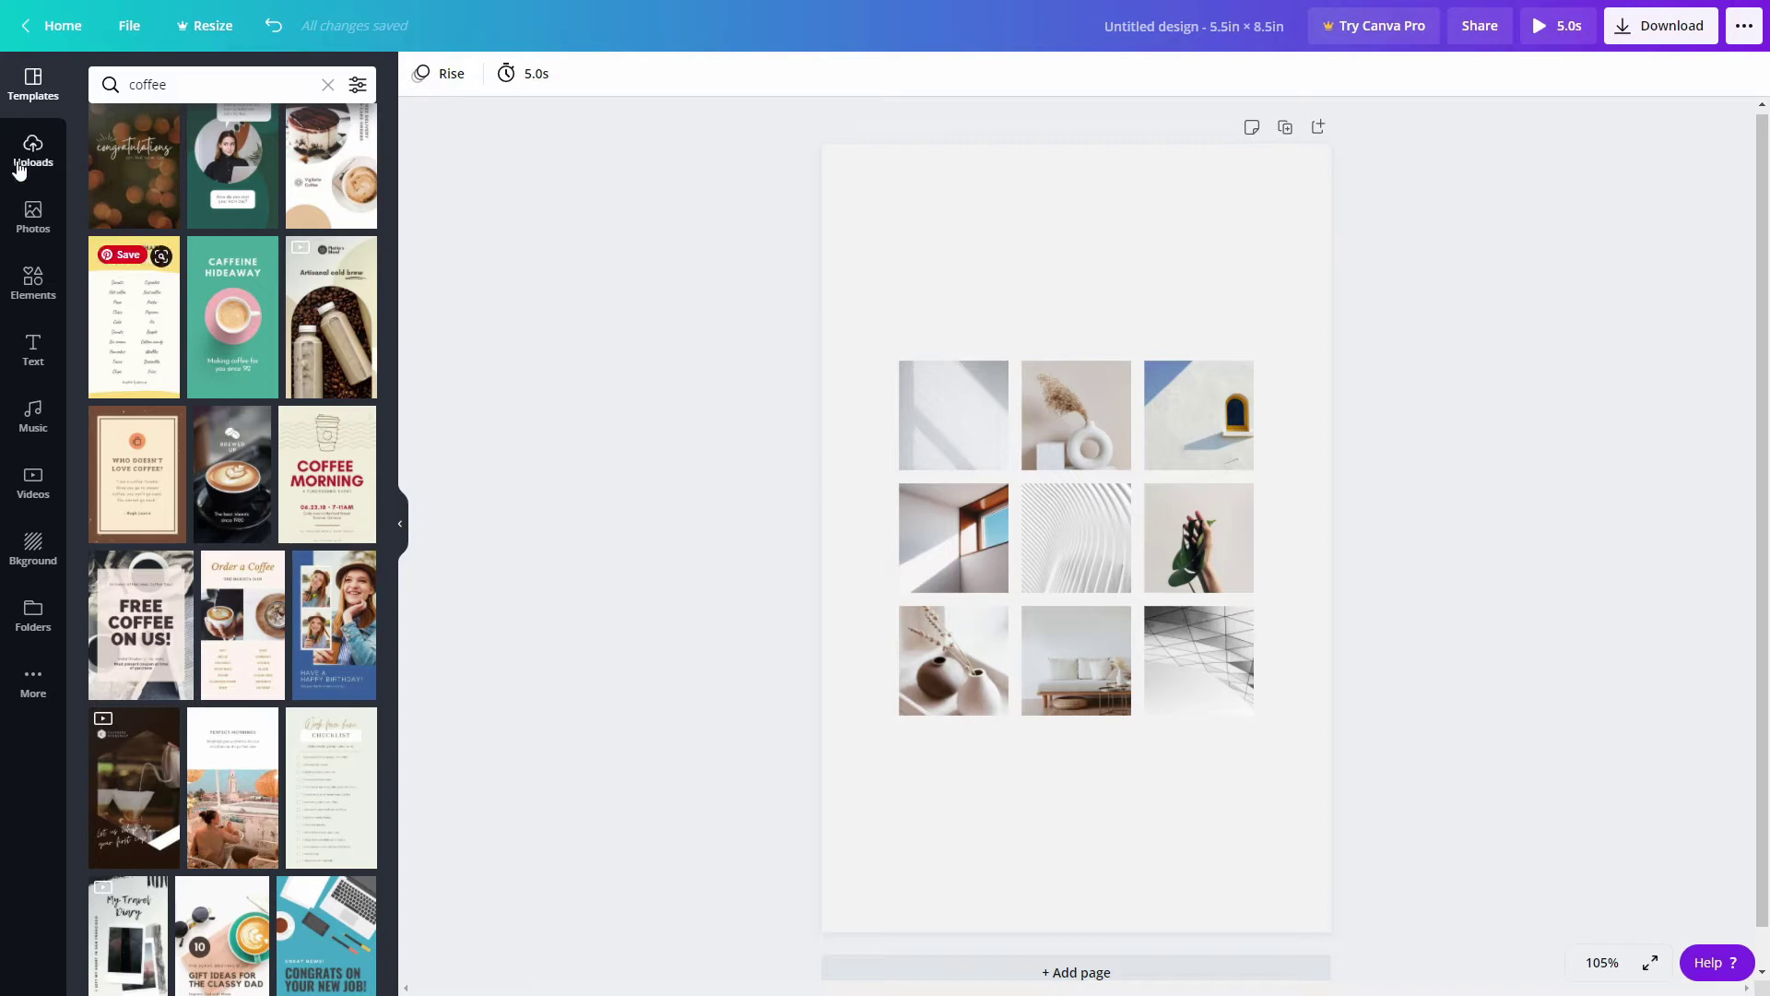
Search the Photos library for 'cozy'.
{"action": "left_click", "coordinate": [56, 219]}
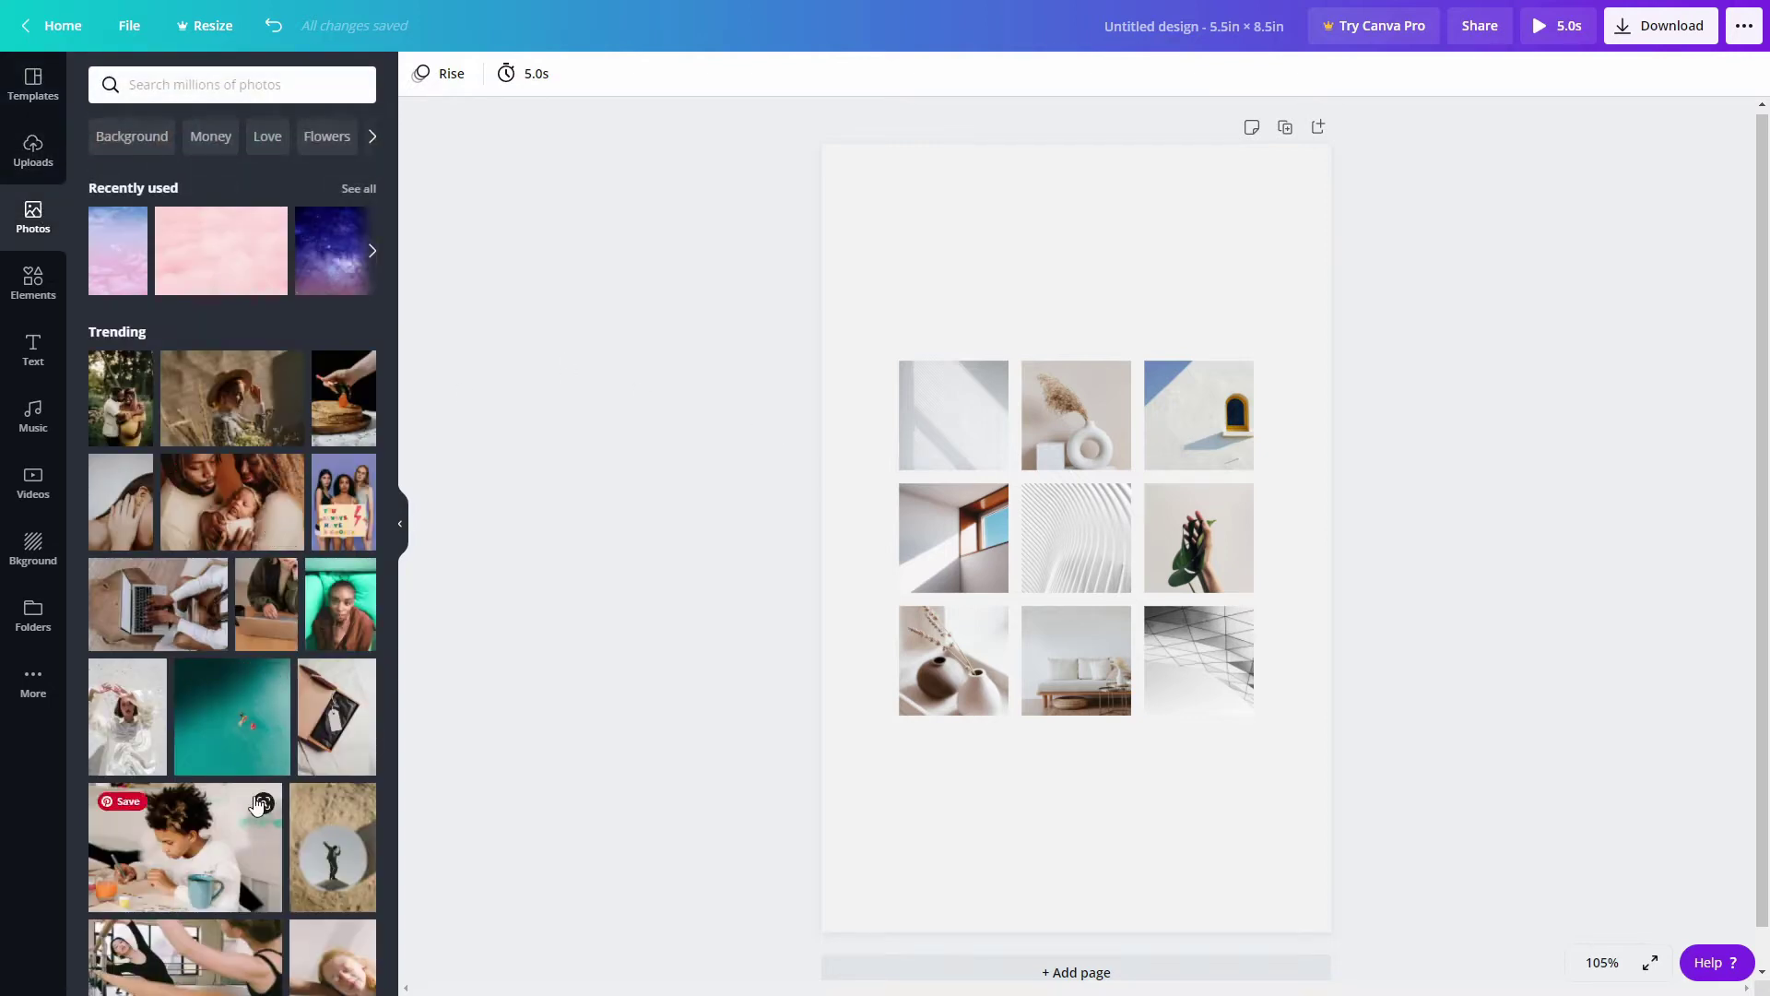
{"action": "scroll", "coordinate": [296, 597], "scroll_direction": "down", "scroll_amount": 1}
{"action": "scroll", "coordinate": [297, 594], "scroll_direction": "down", "scroll_amount": 5}
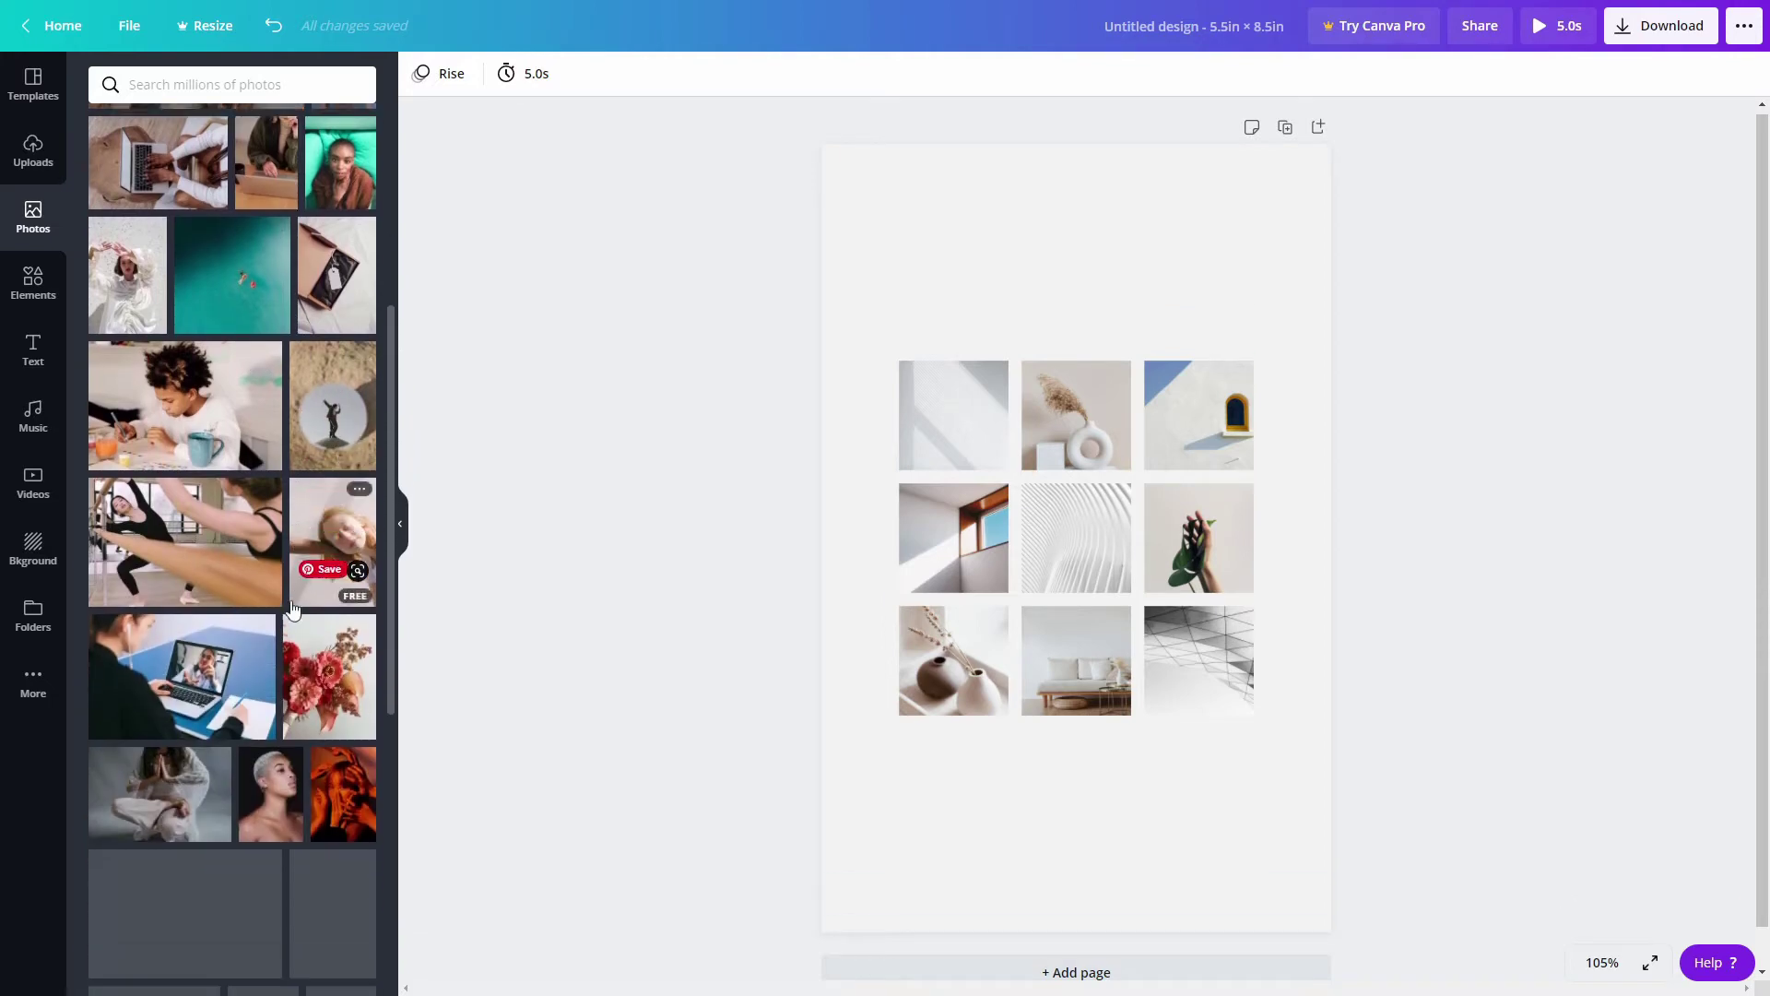
{"action": "scroll", "coordinate": [314, 677], "scroll_direction": "down", "scroll_amount": 10}
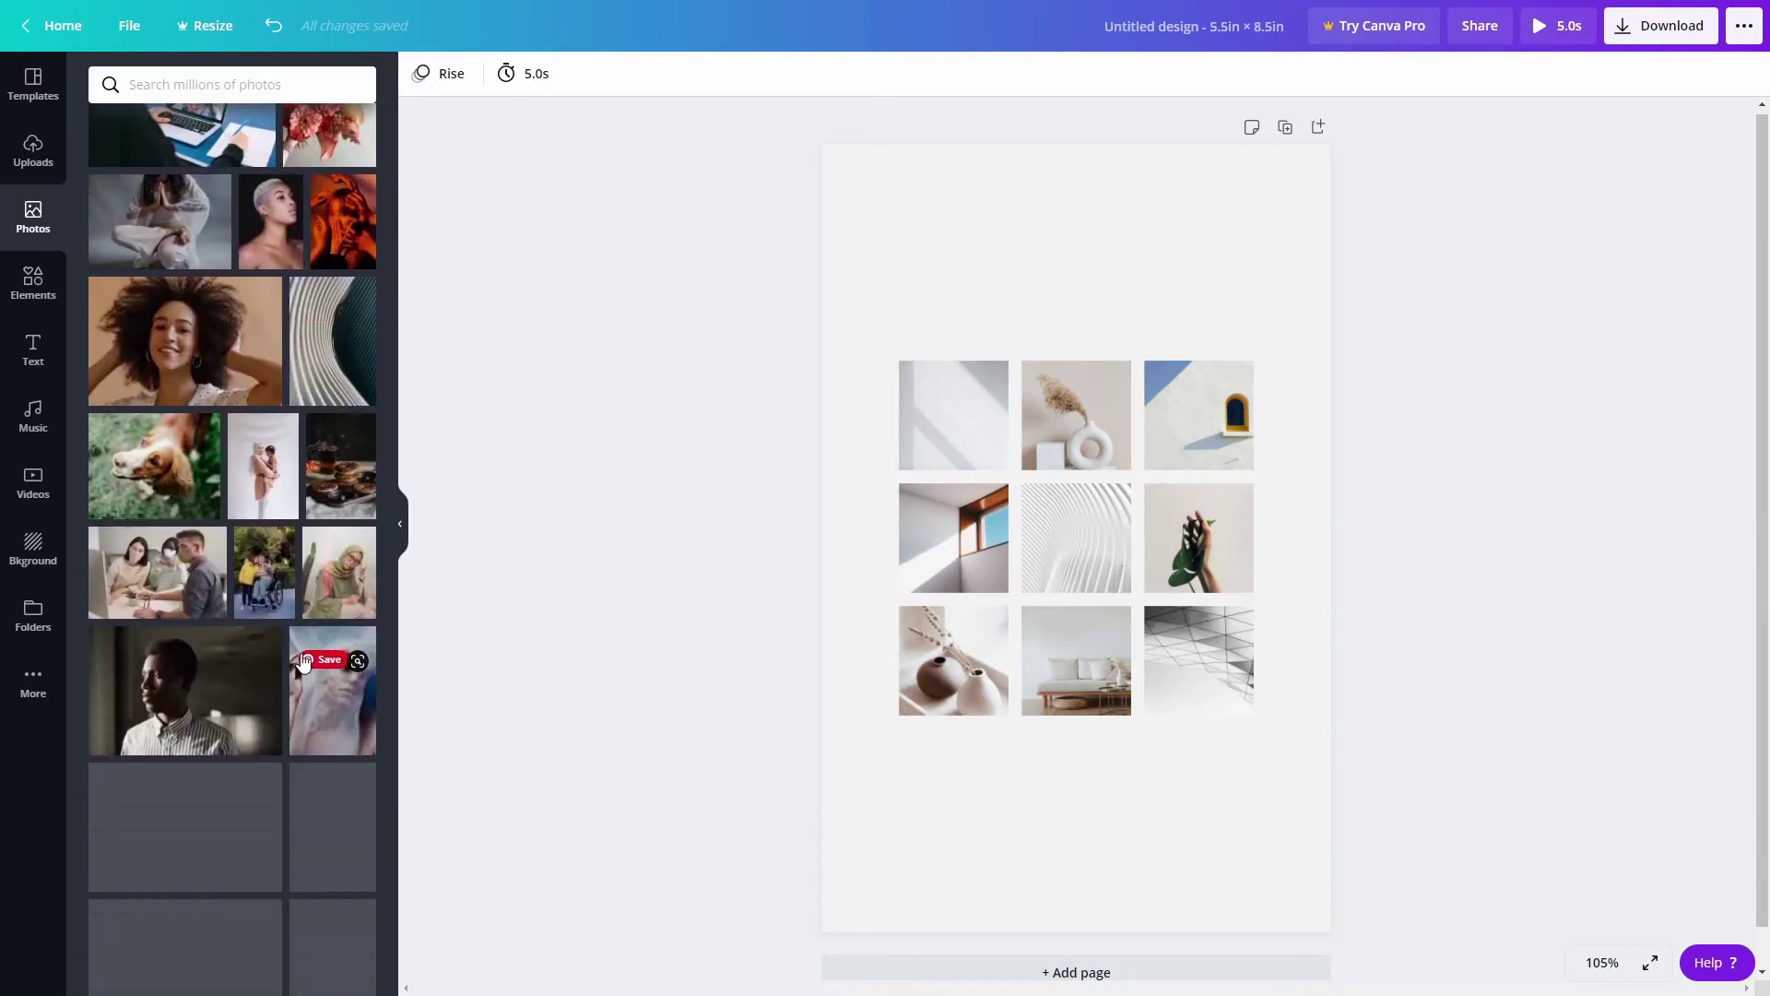
{"action": "scroll", "coordinate": [236, 710], "scroll_direction": "up", "scroll_amount": 15}
{"action": "left_click", "coordinate": [193, 87]}
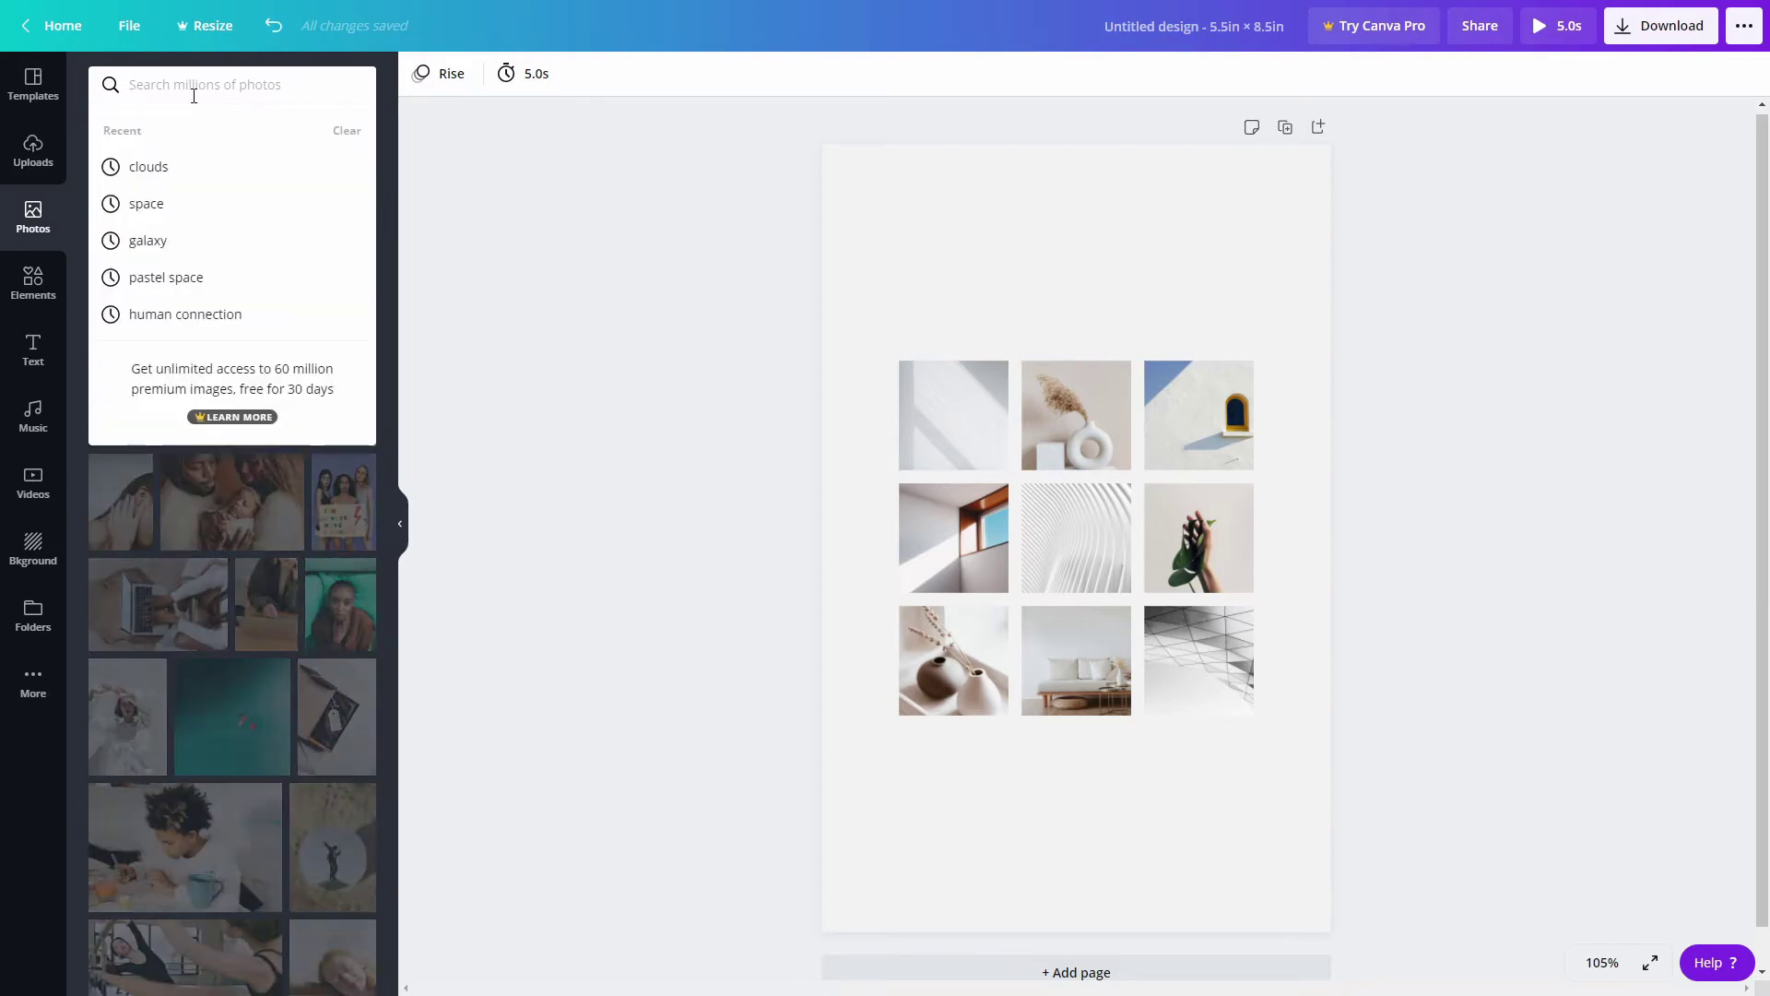
{"action": "type", "text": "cozy"}
{"action": "key", "text": "Return"}
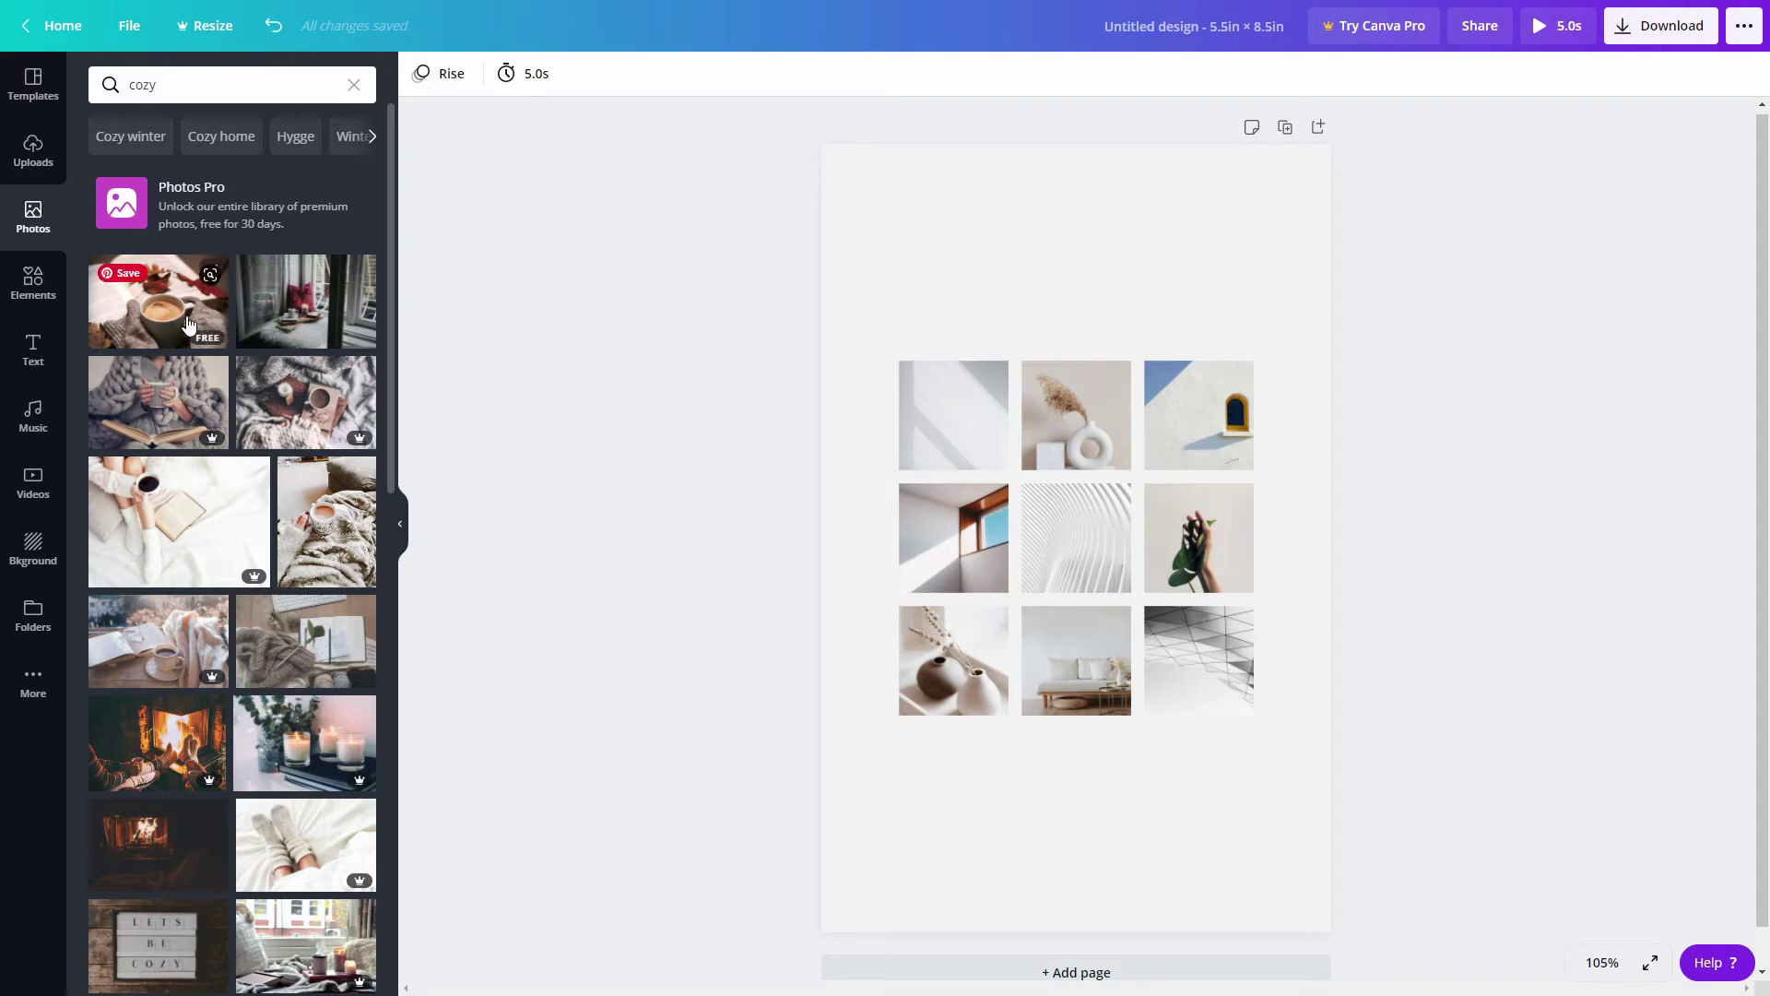
Replace the search with 'galaxy' and browse the galaxy photo results.
{"action": "left_click", "coordinate": [354, 85]}
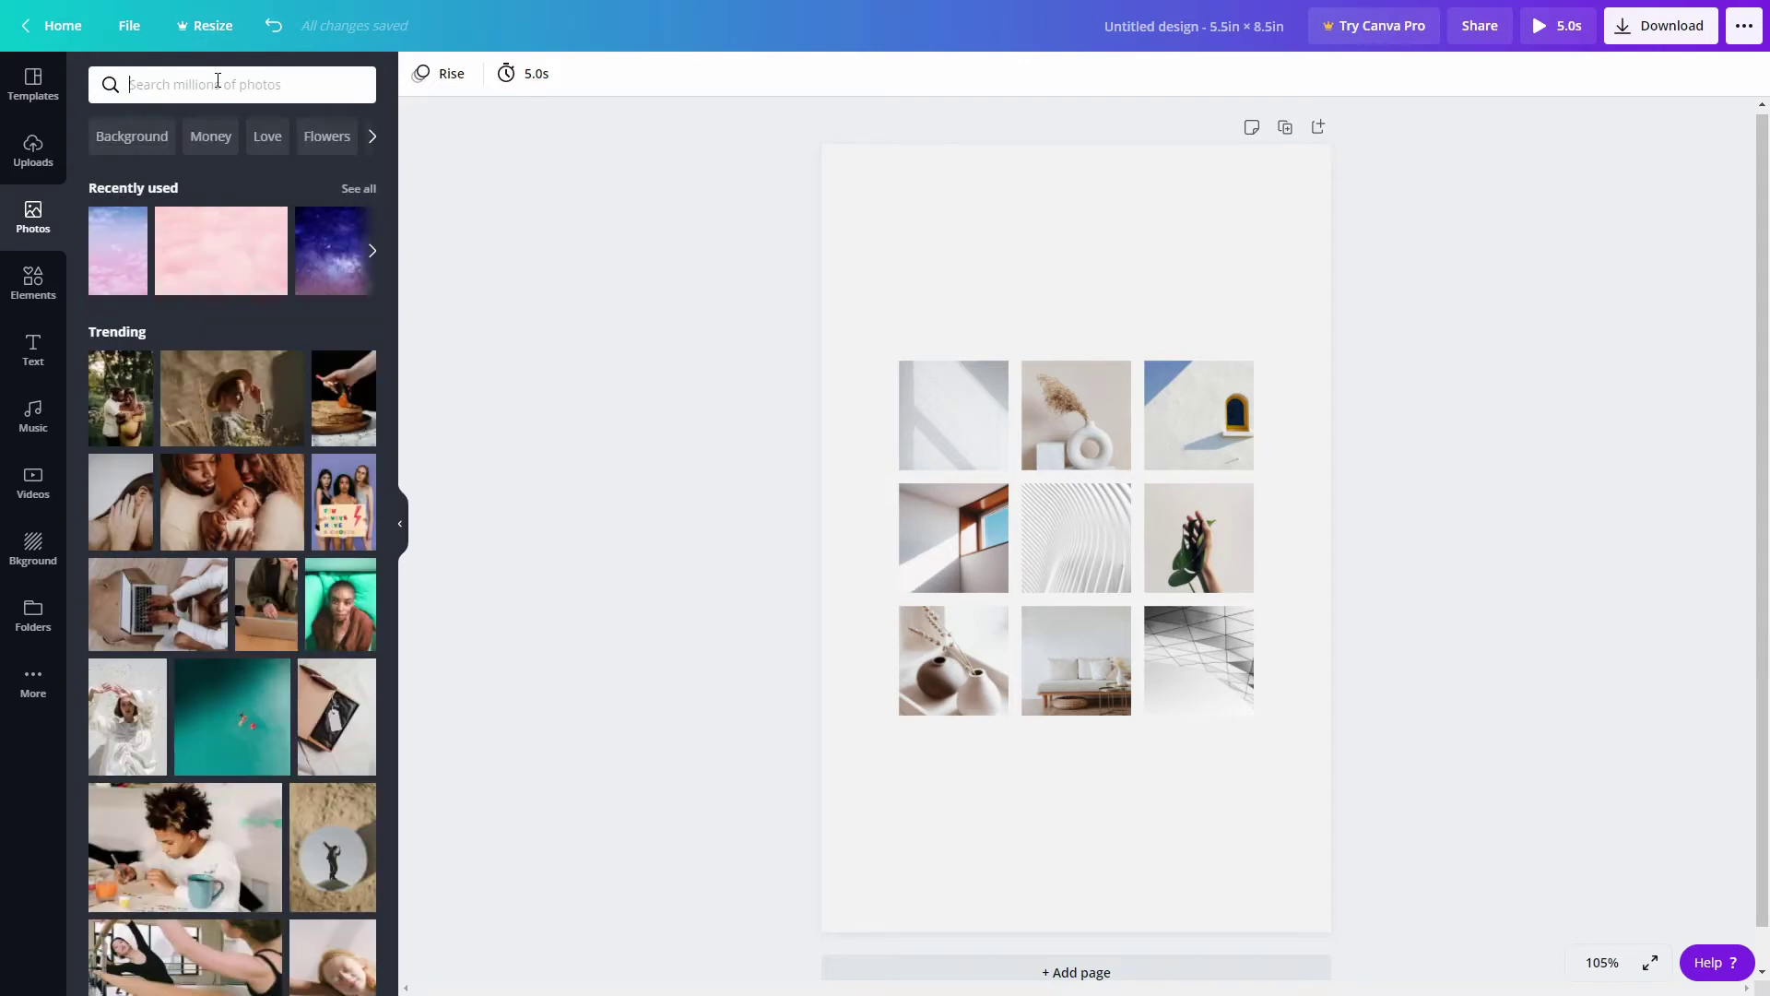
{"action": "type", "text": "galaxy"}
{"action": "key", "text": "Return"}
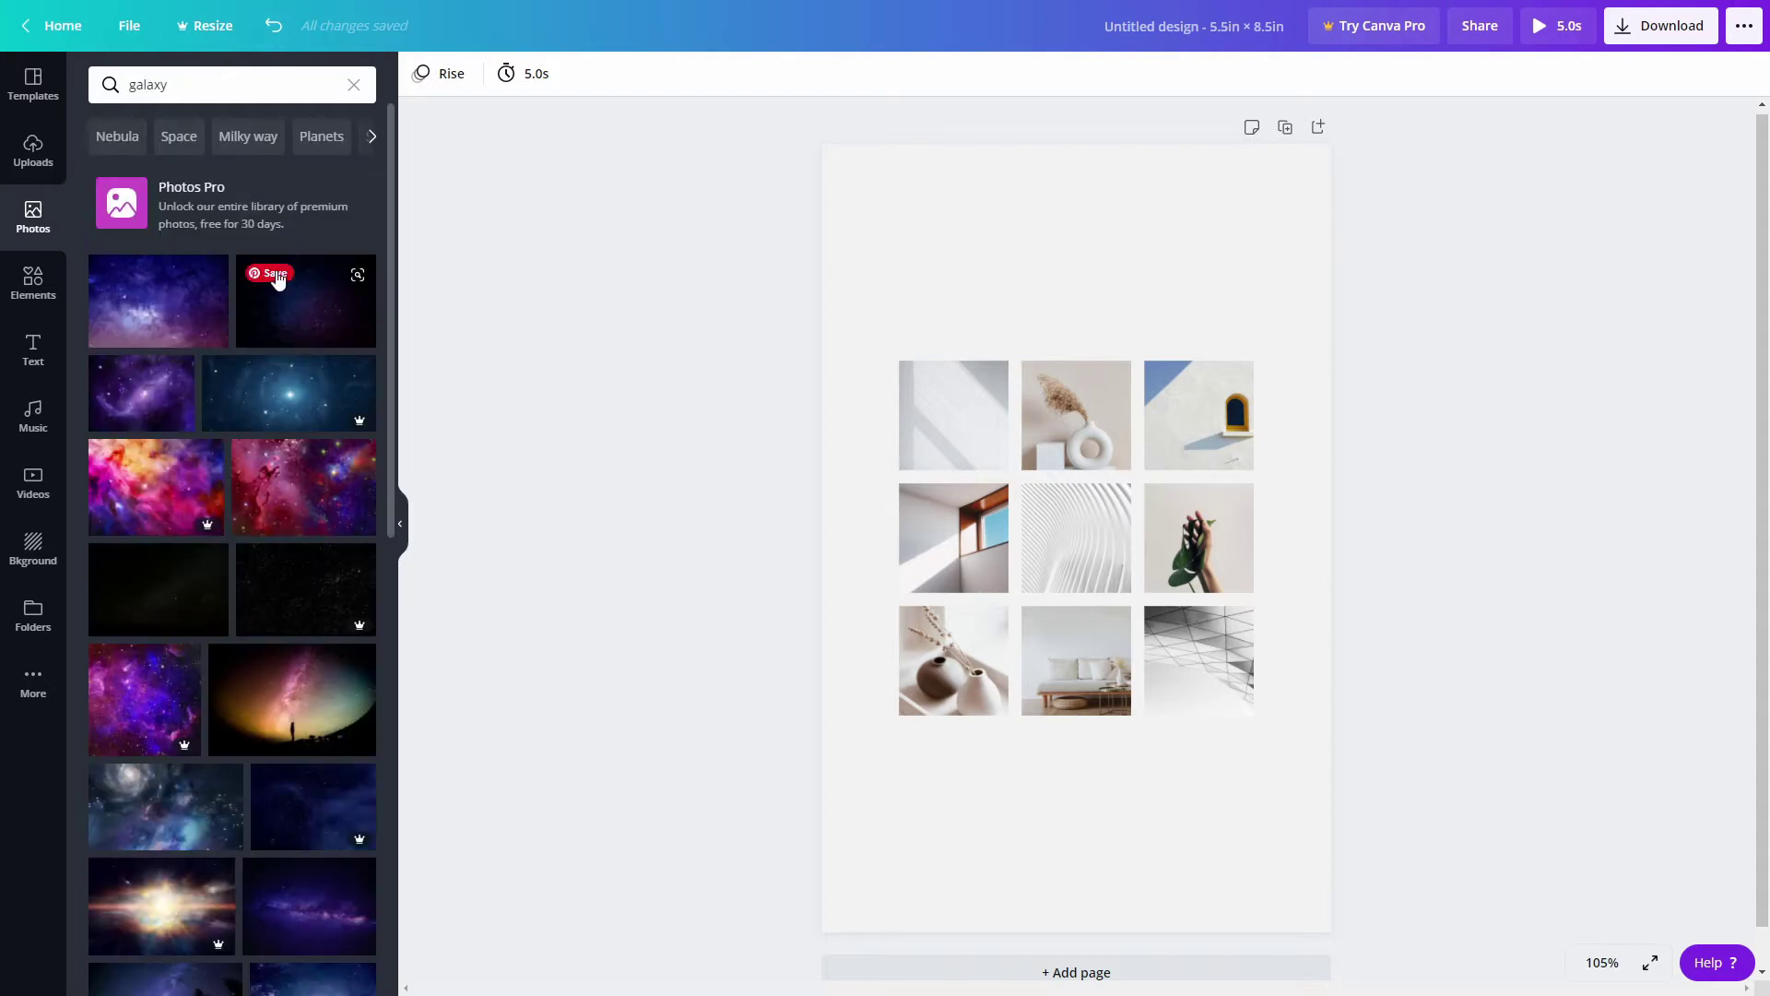
{"action": "left_click_drag", "start_coordinate": [193, 328], "coordinate": [153, 273]}
{"action": "scroll", "coordinate": [313, 751], "scroll_direction": "down", "scroll_amount": 5}
{"action": "scroll", "coordinate": [309, 753], "scroll_direction": "down", "scroll_amount": 3}
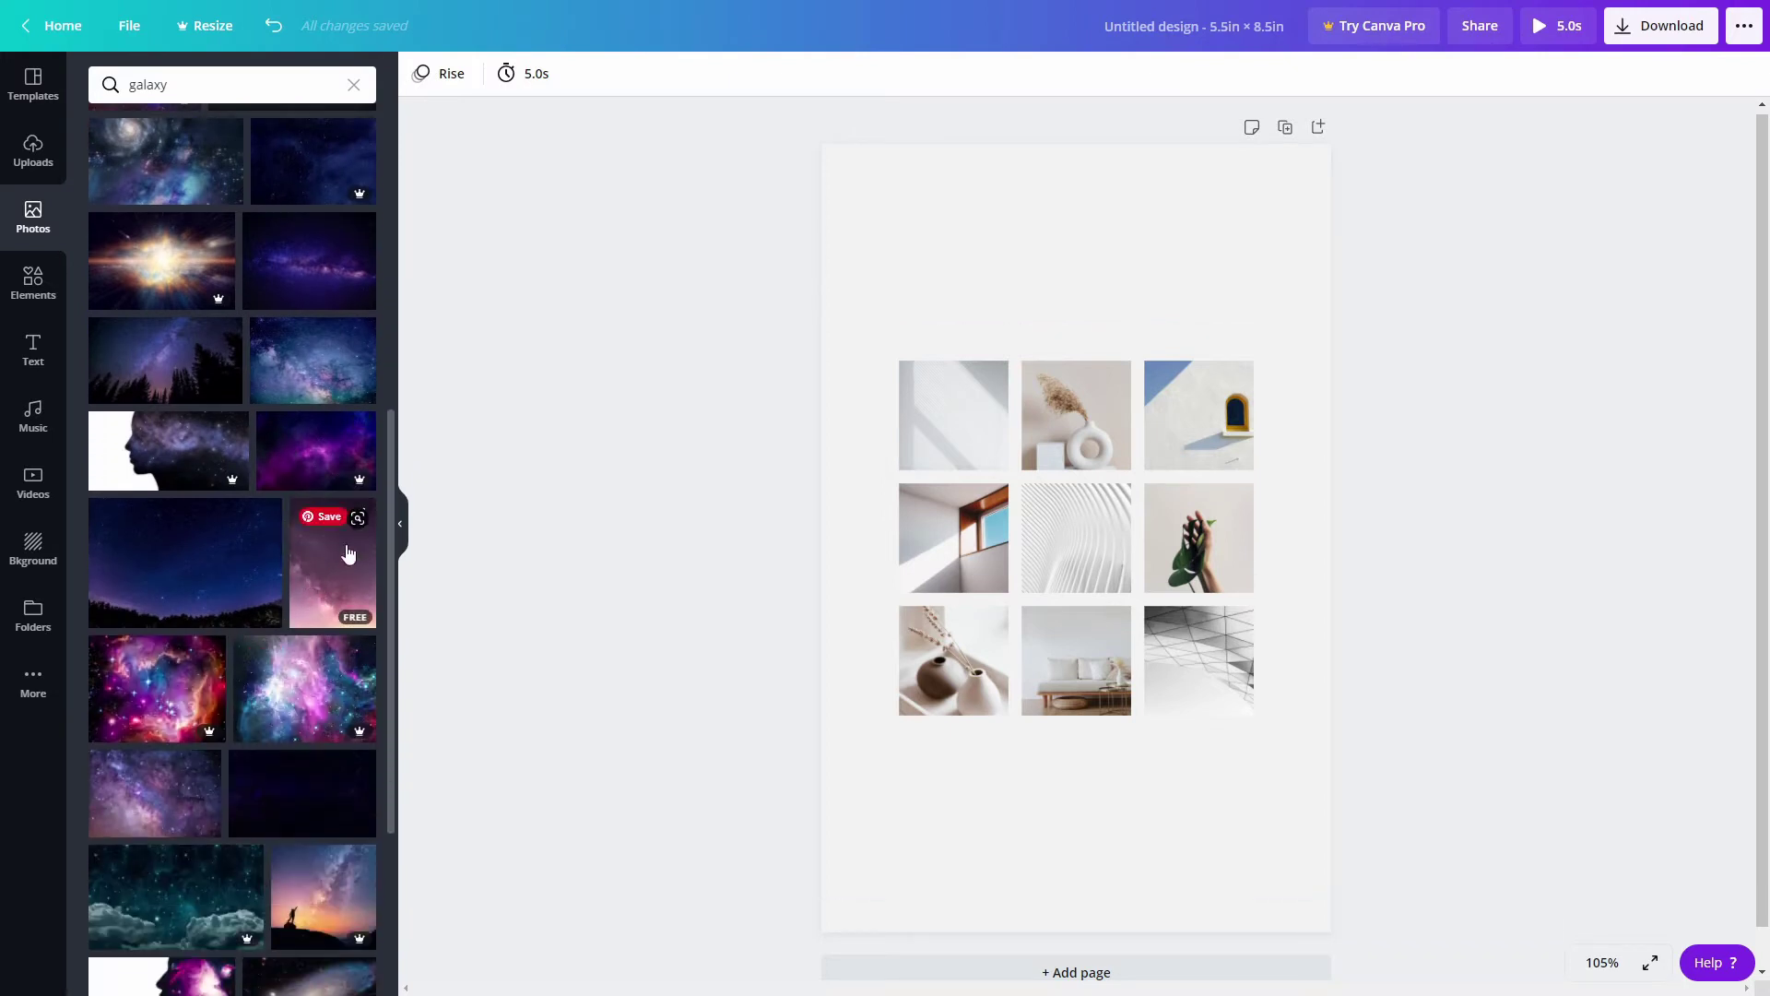
Put the pink galaxy photo in the top-left cell and shift it upward in its frame.
{"action": "left_click_drag", "start_coordinate": [328, 578], "coordinate": [959, 446]}
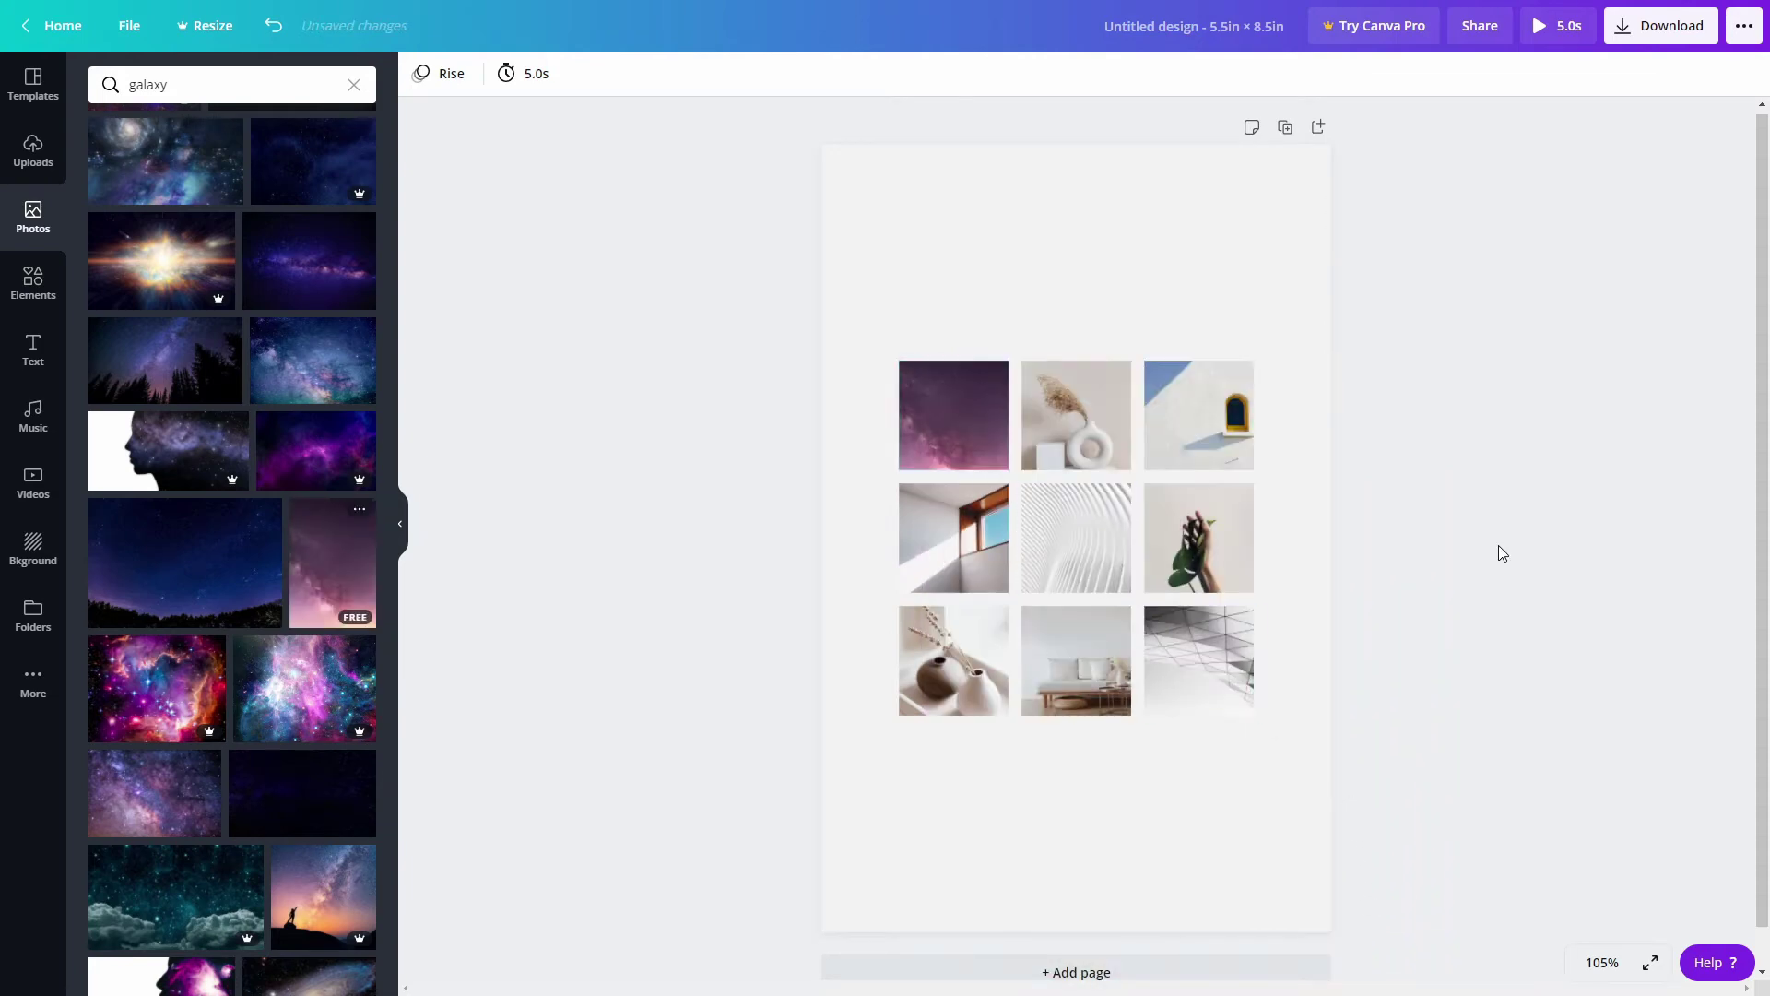
{"action": "double_click", "coordinate": [955, 424]}
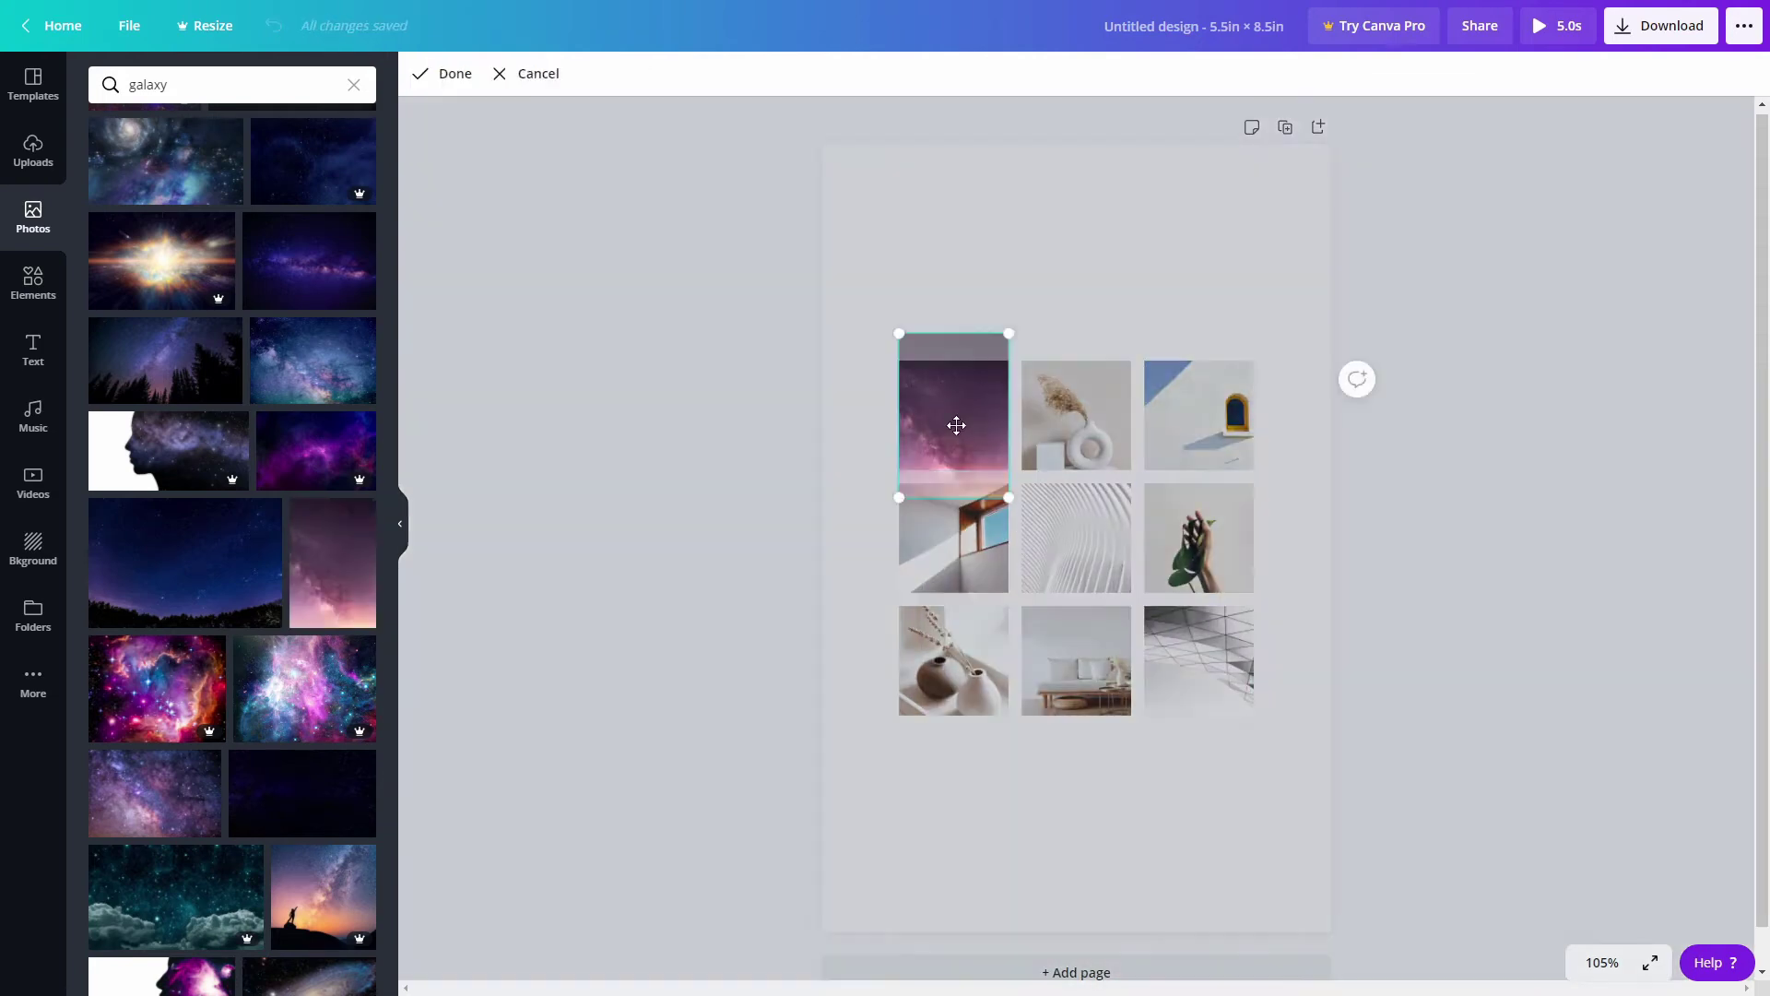
{"action": "left_click_drag", "start_coordinate": [950, 454], "coordinate": [960, 413]}
{"action": "left_click", "coordinate": [1420, 498]}
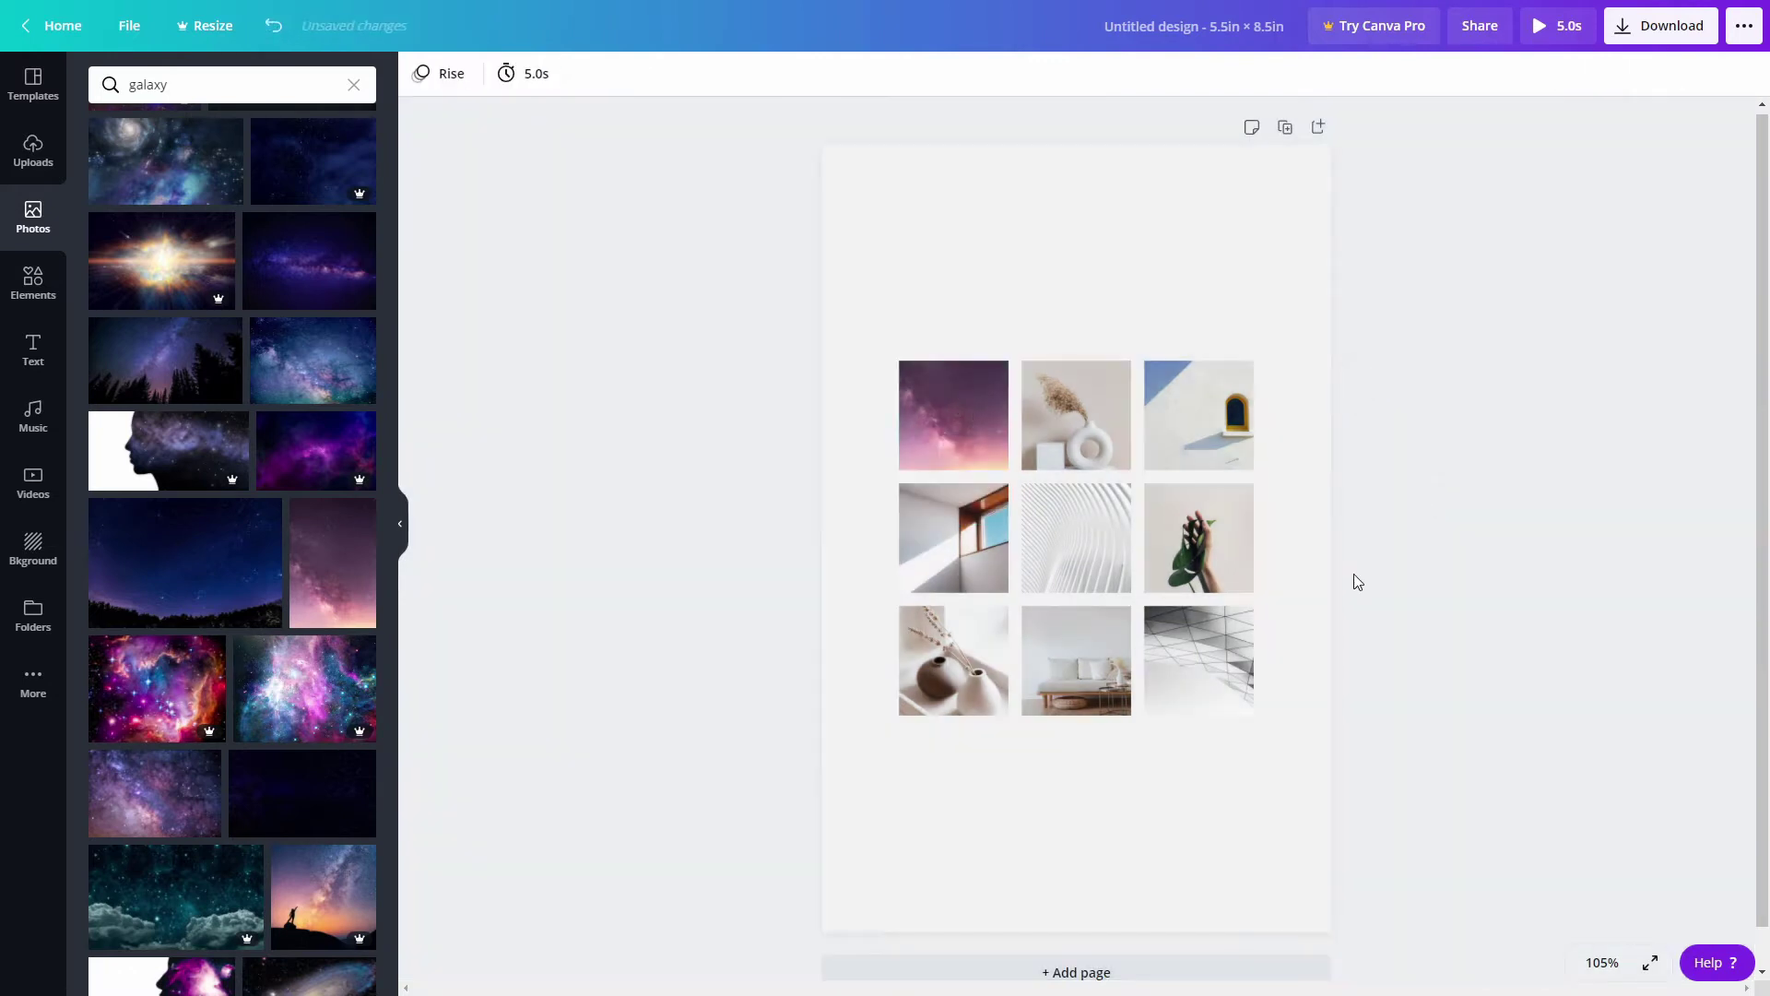
{"action": "left_click", "coordinate": [161, 794]}
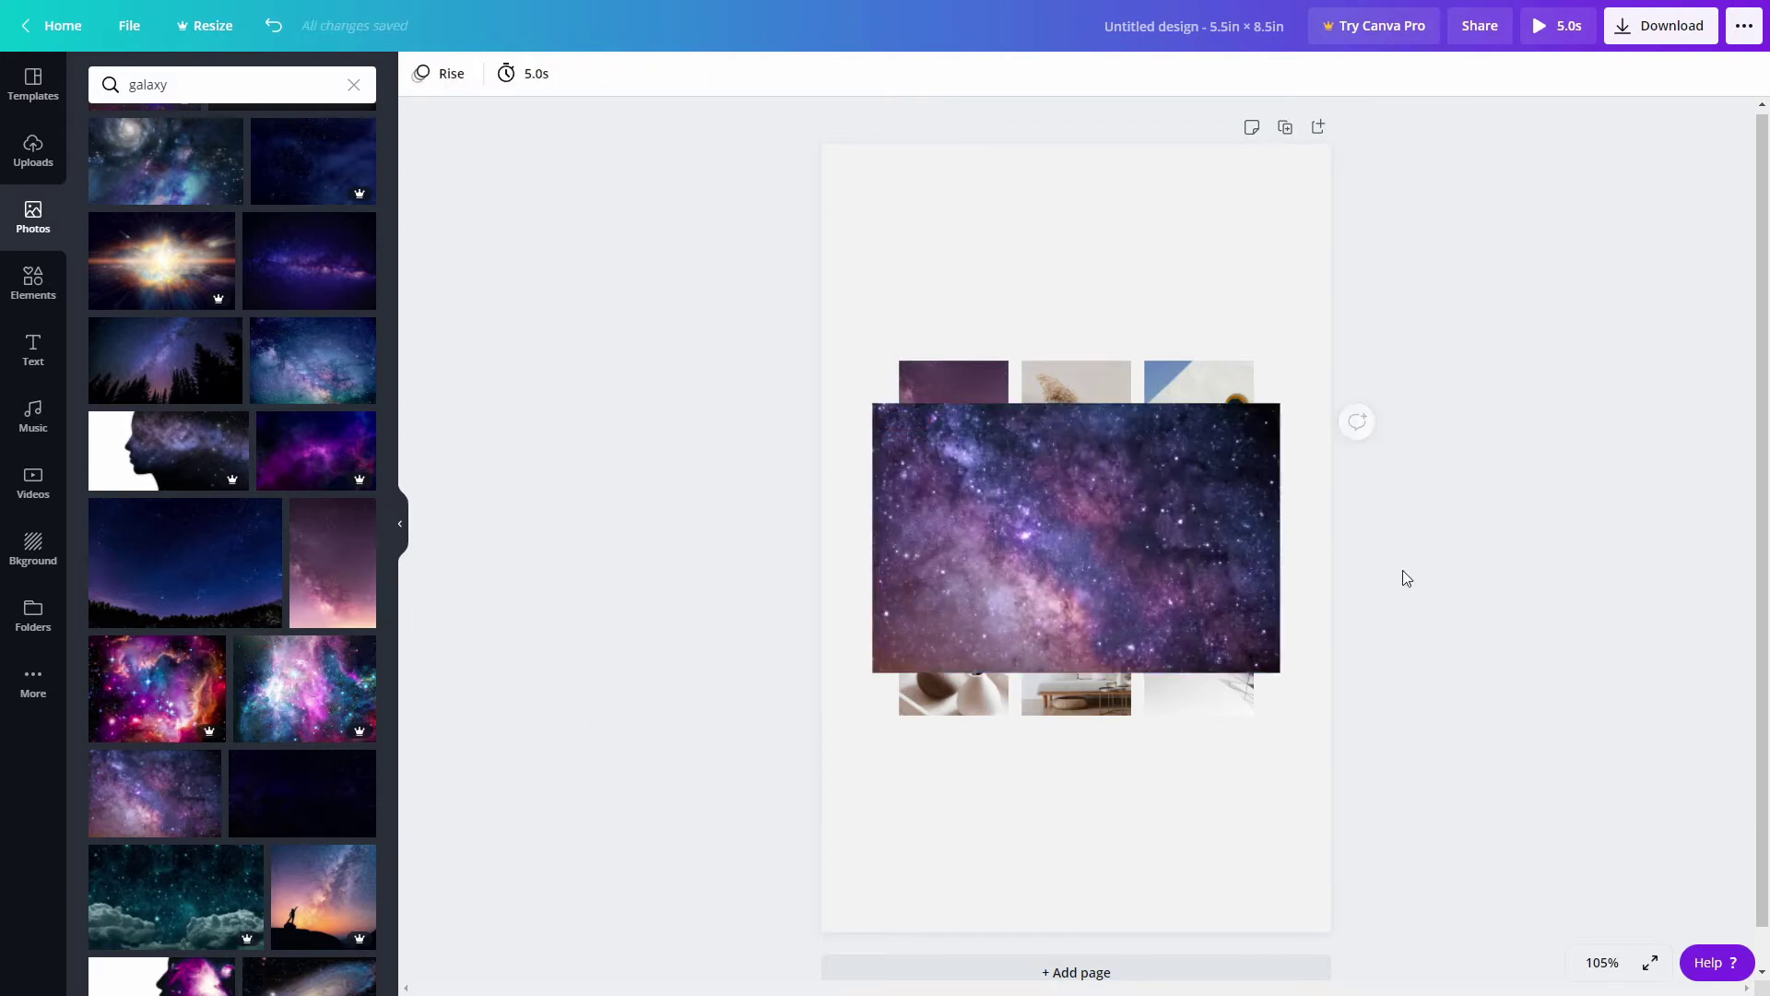
{"action": "key", "text": "Delete"}
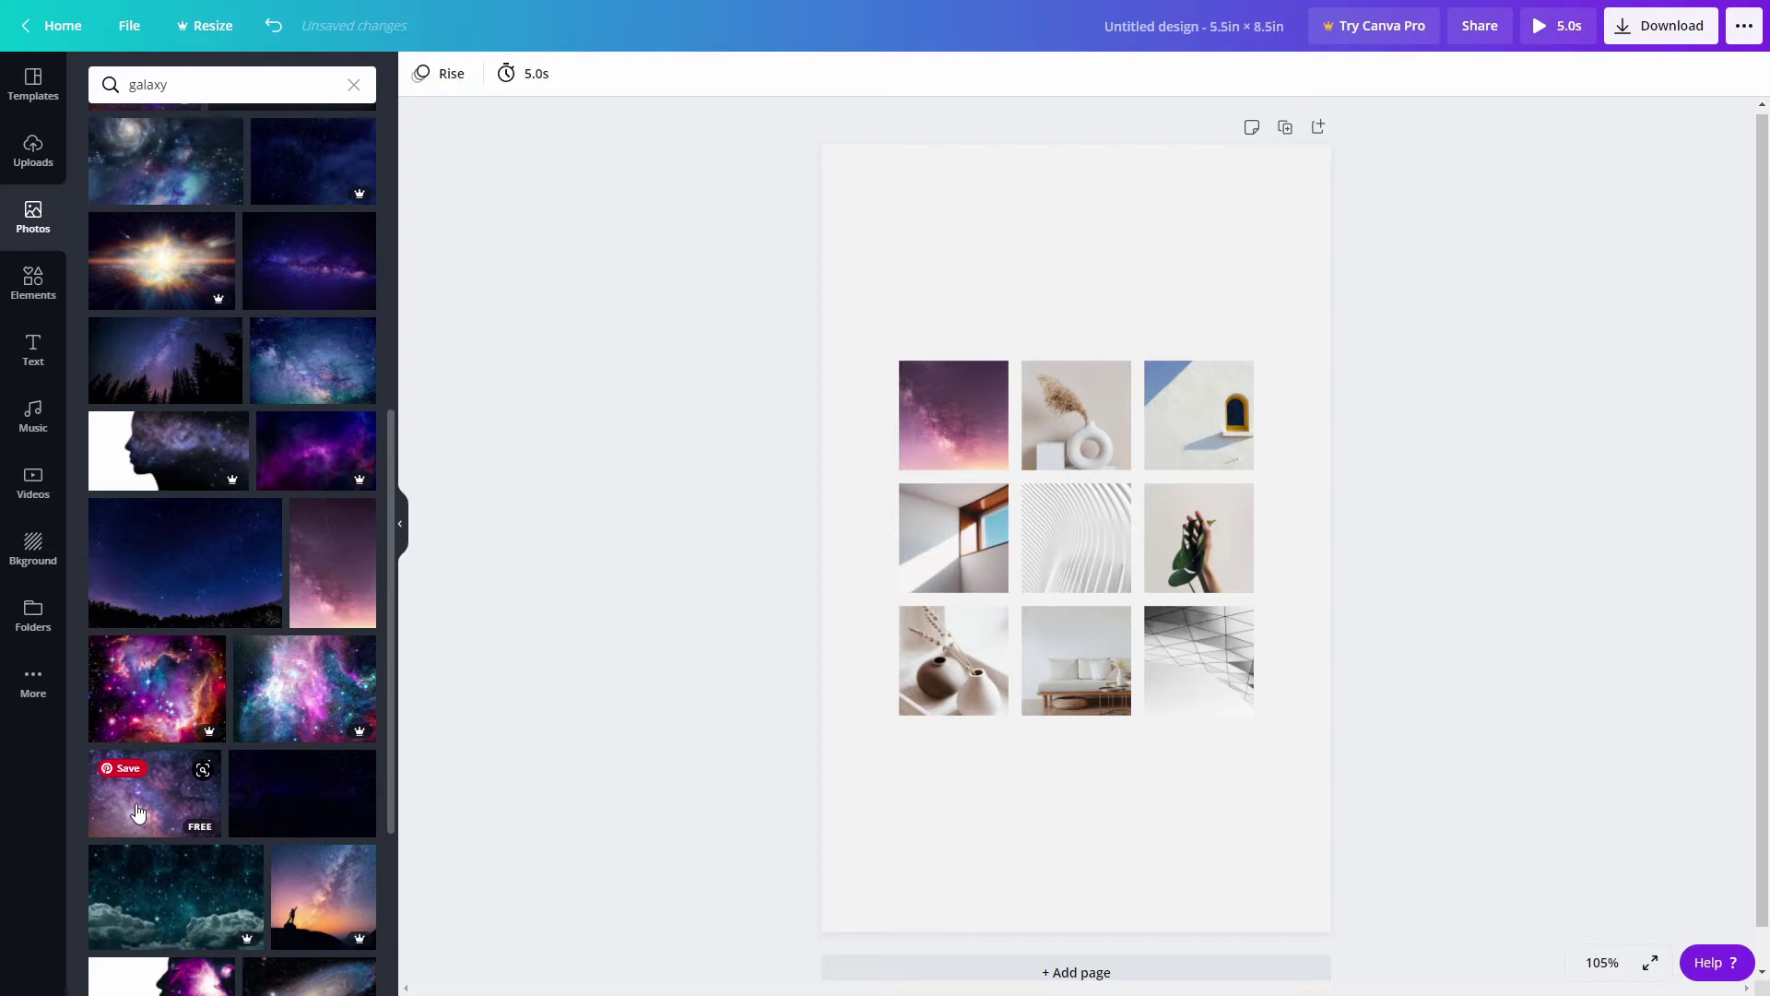
Fill the bottom-right, bottom-left and top-right cells with galaxy and red nebula photos.
{"action": "left_click_drag", "start_coordinate": [140, 809], "coordinate": [1184, 646]}
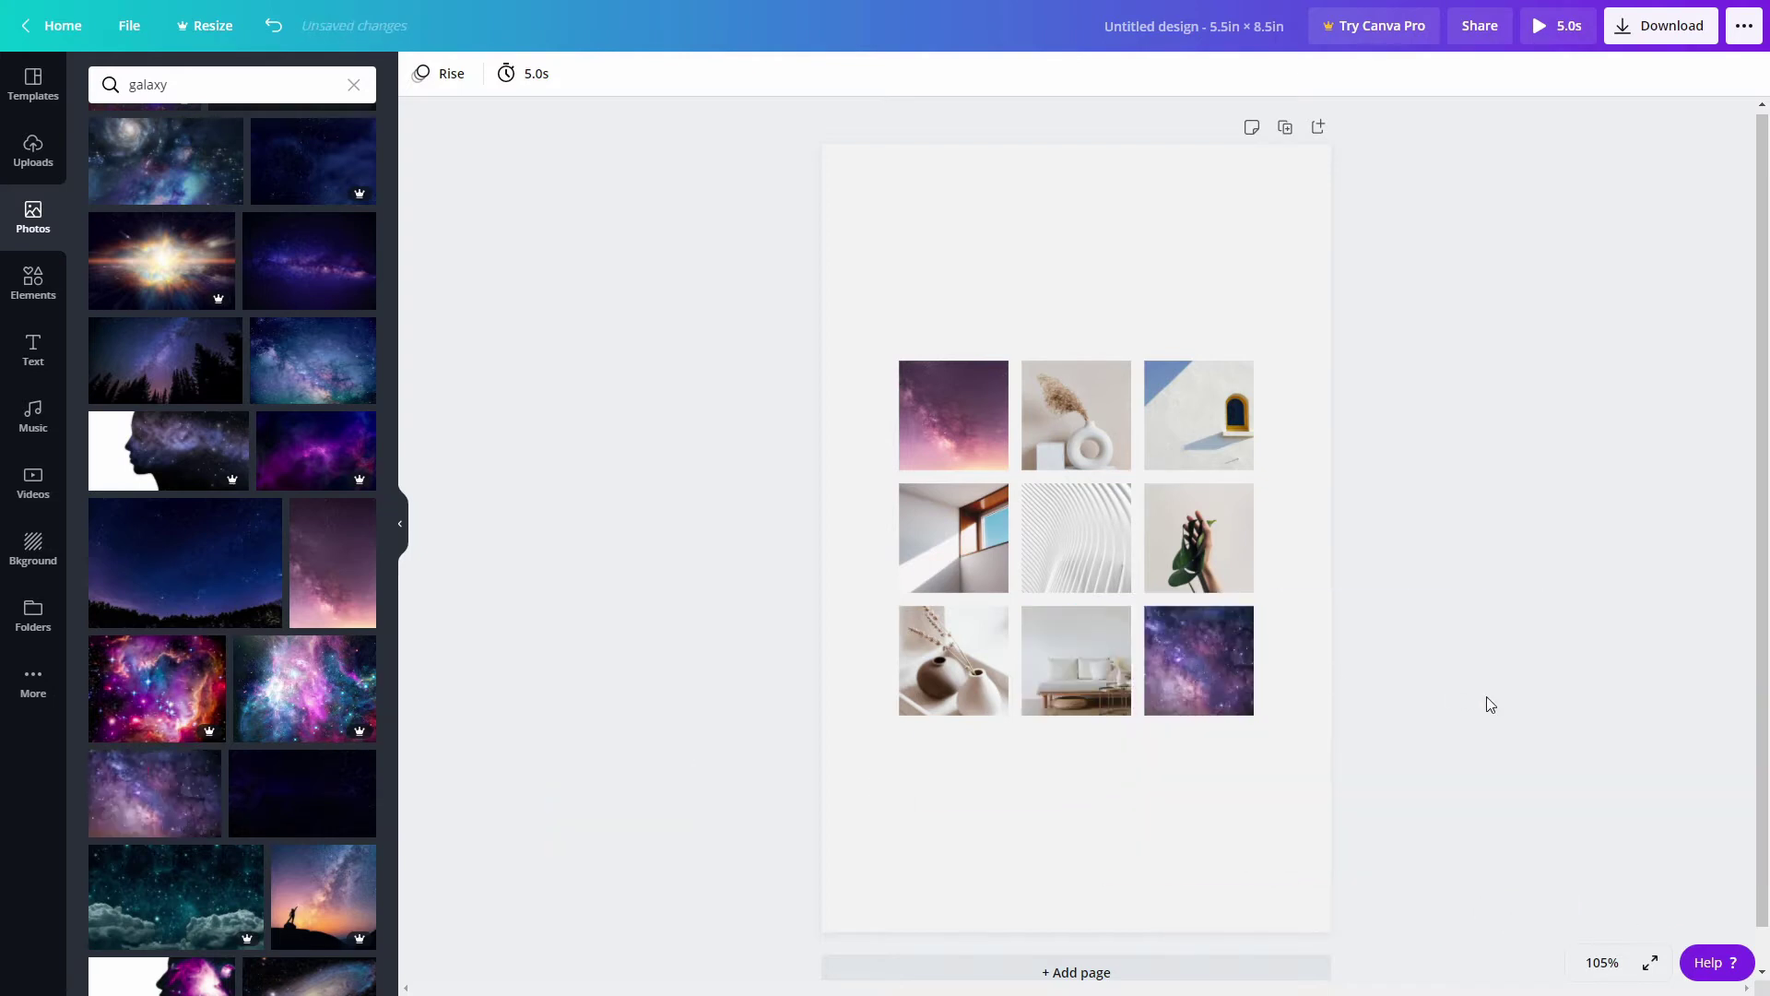
{"action": "scroll", "coordinate": [298, 663], "scroll_direction": "up", "scroll_amount": 6}
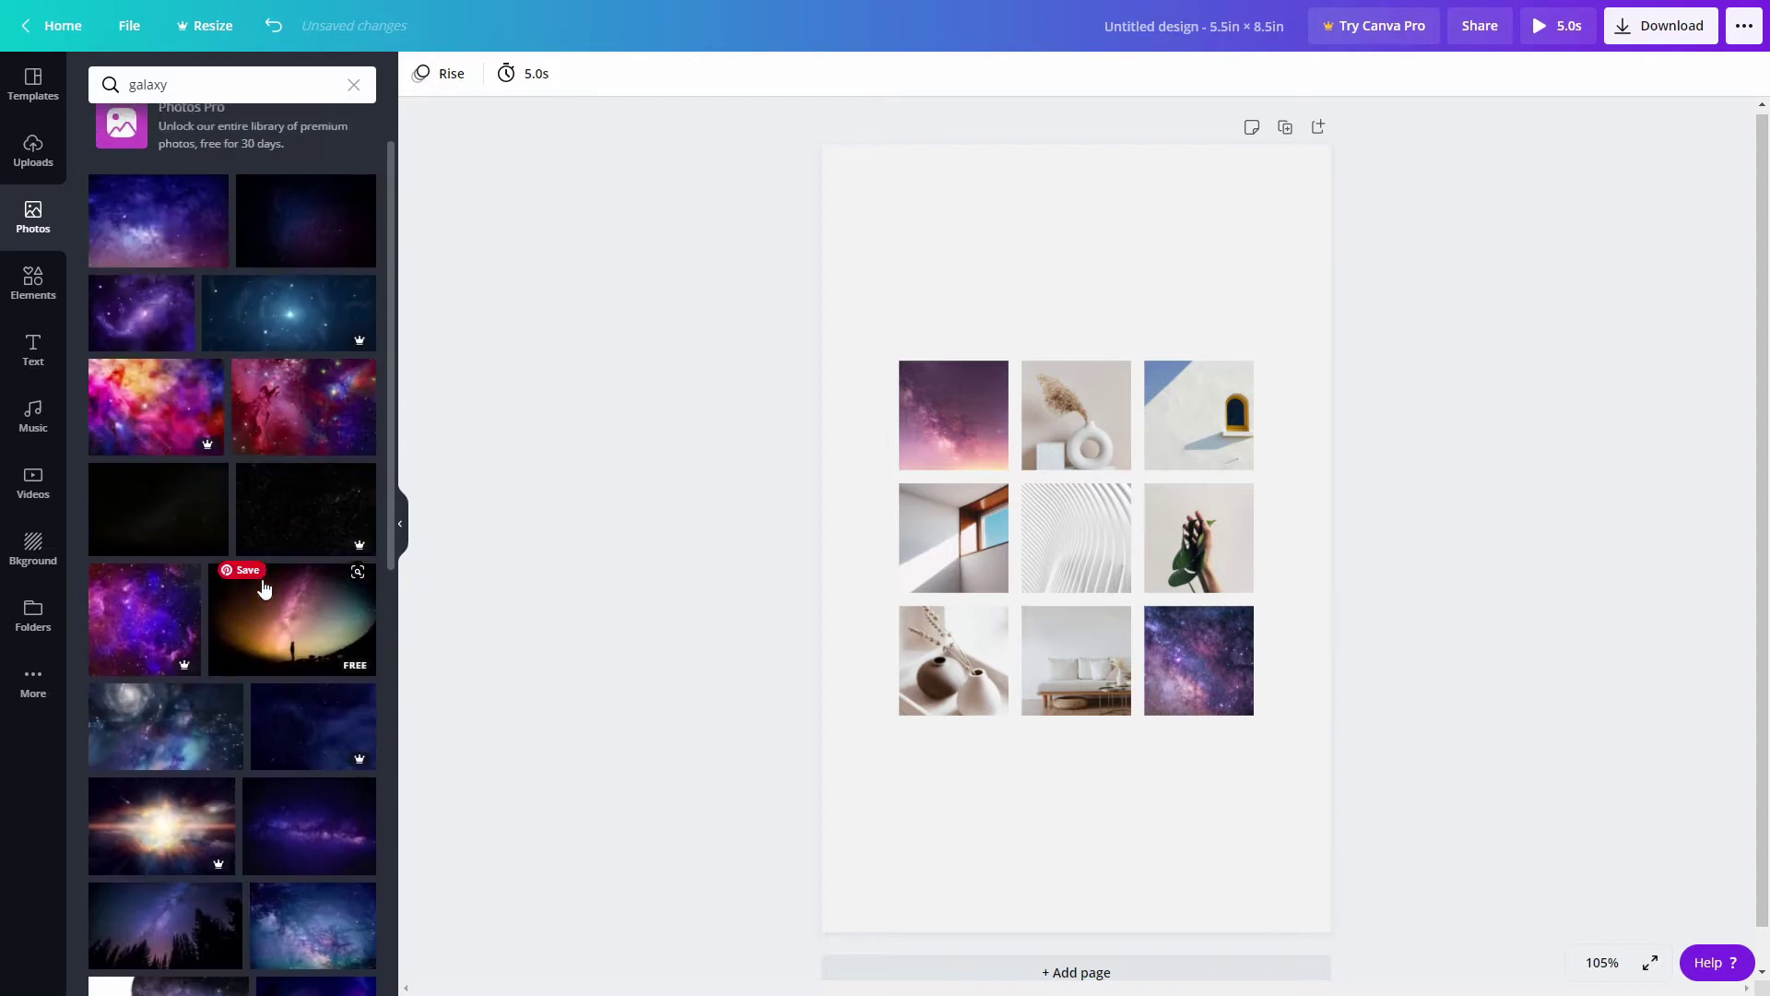
{"action": "left_click_drag", "start_coordinate": [157, 395], "coordinate": [954, 660]}
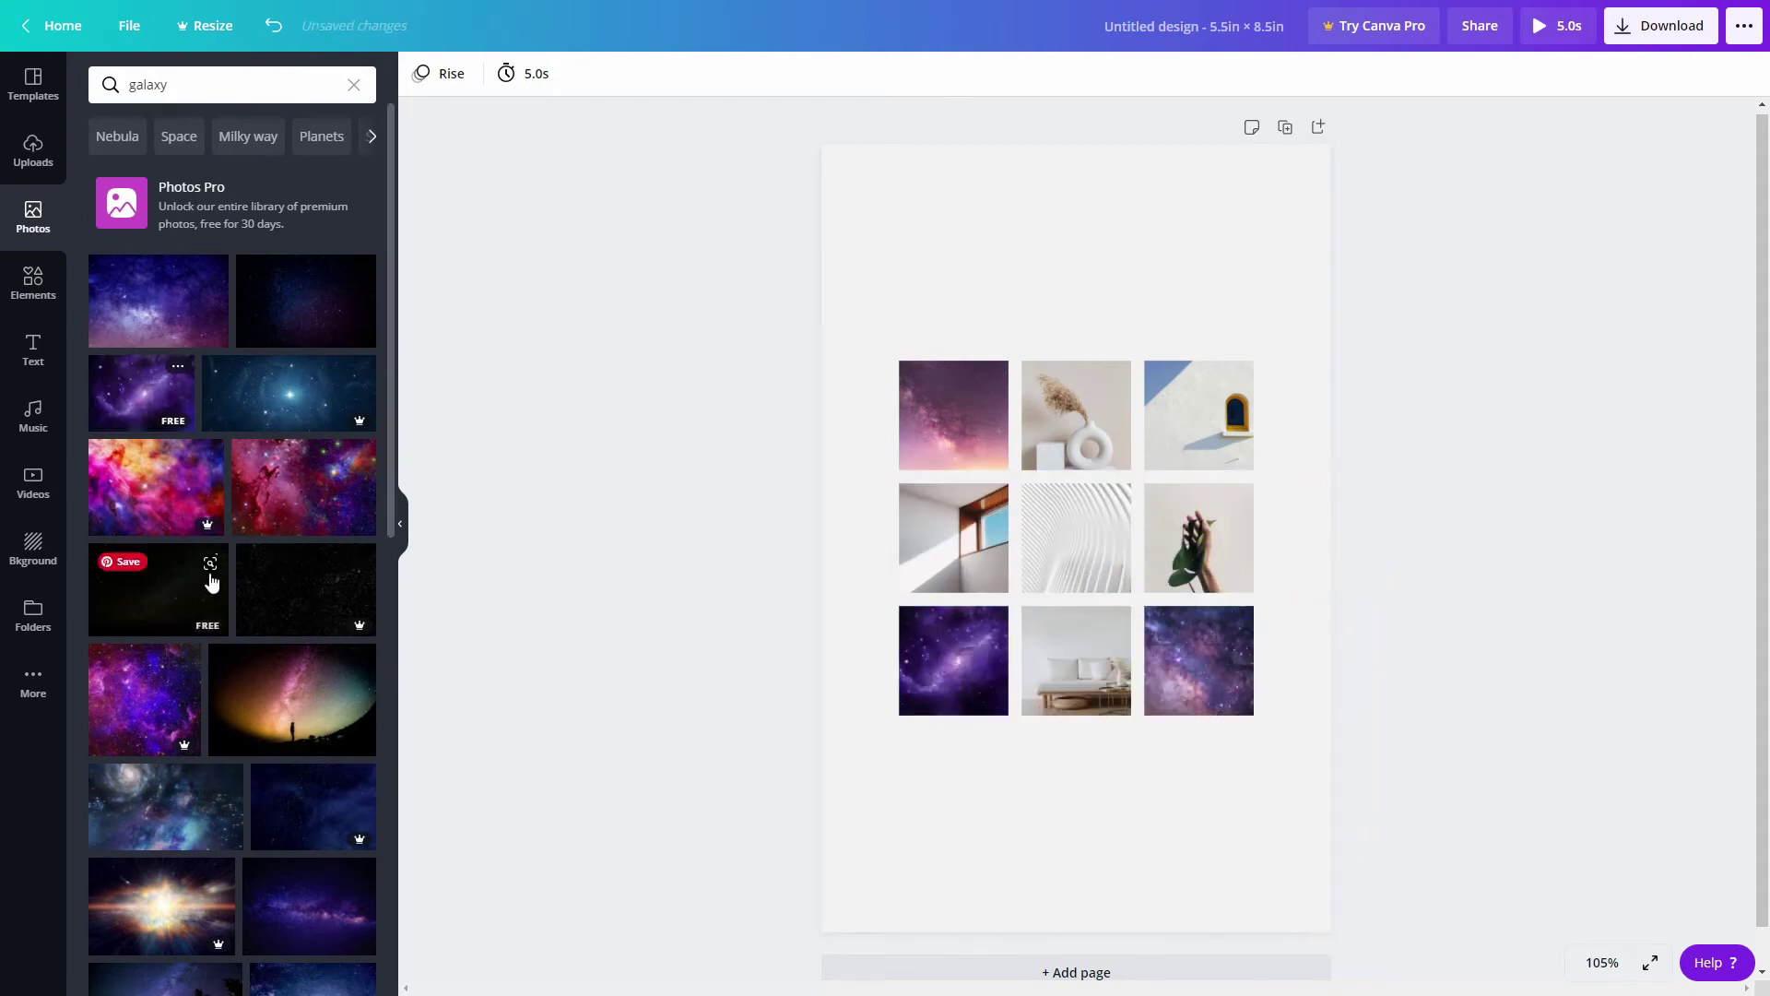
{"action": "scroll", "coordinate": [221, 645], "scroll_direction": "down", "scroll_amount": 7}
{"action": "scroll", "coordinate": [277, 576], "scroll_direction": "down", "scroll_amount": 10}
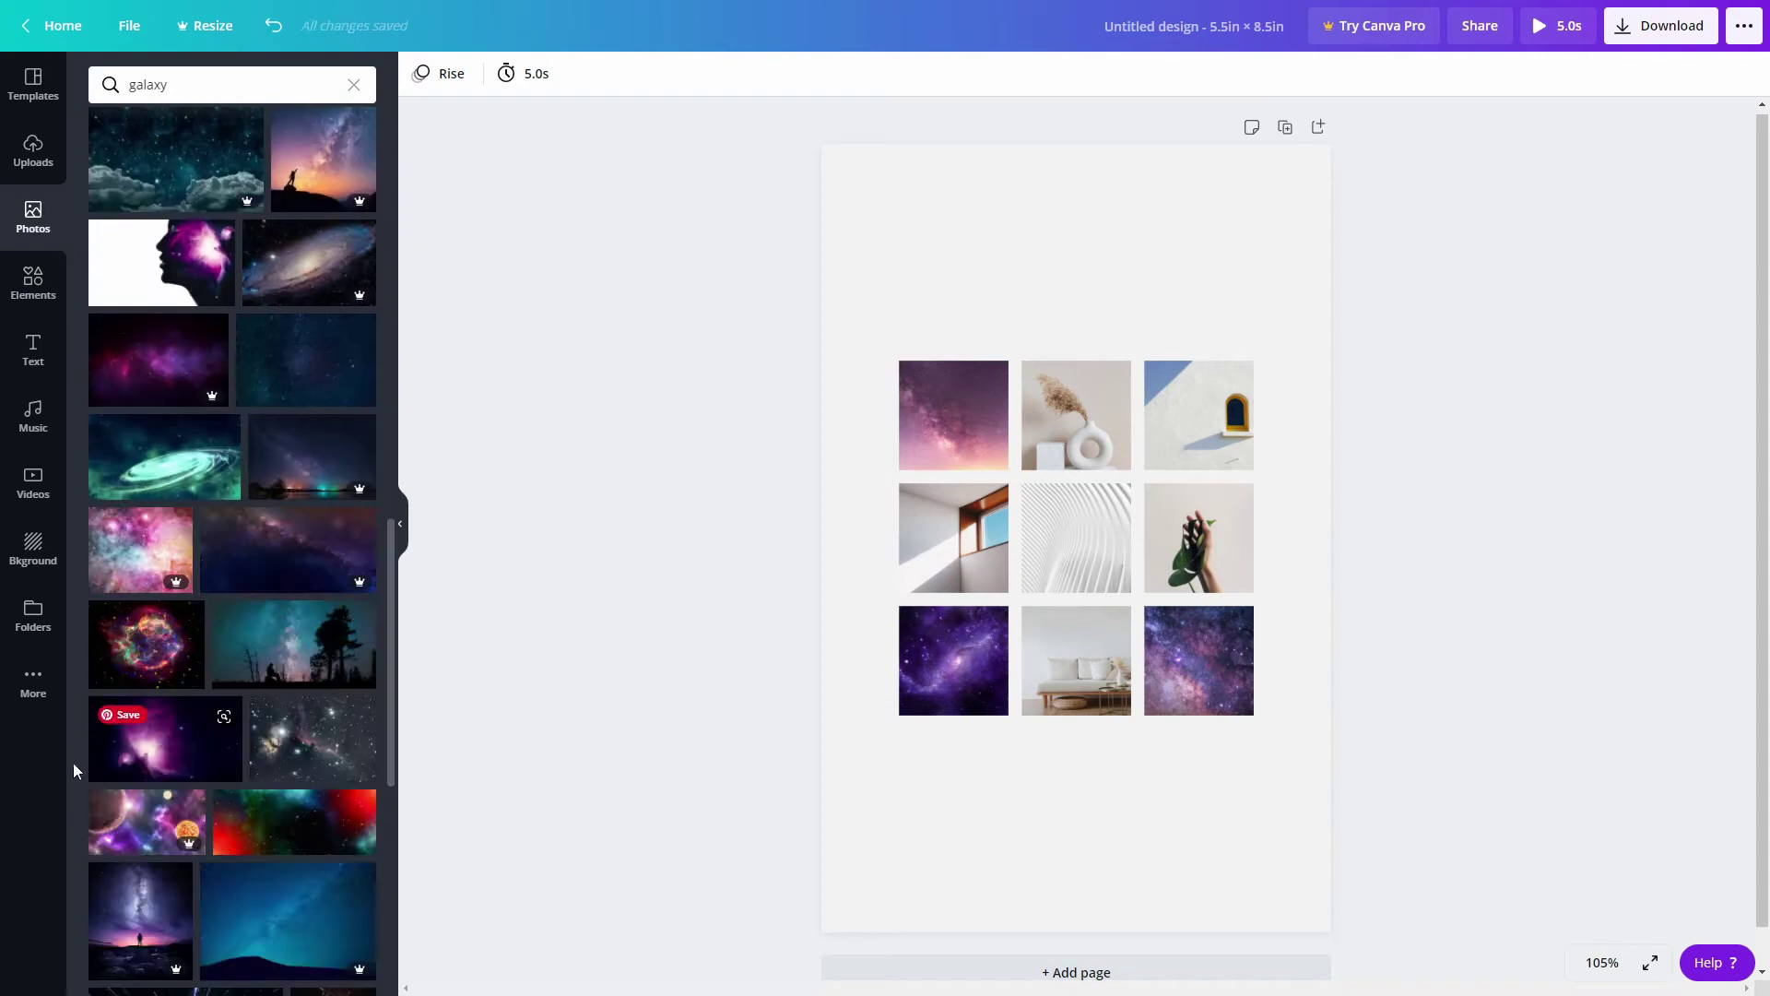
{"action": "scroll", "coordinate": [295, 653], "scroll_direction": "down", "scroll_amount": 5}
{"action": "scroll", "coordinate": [294, 655], "scroll_direction": "down", "scroll_amount": 4}
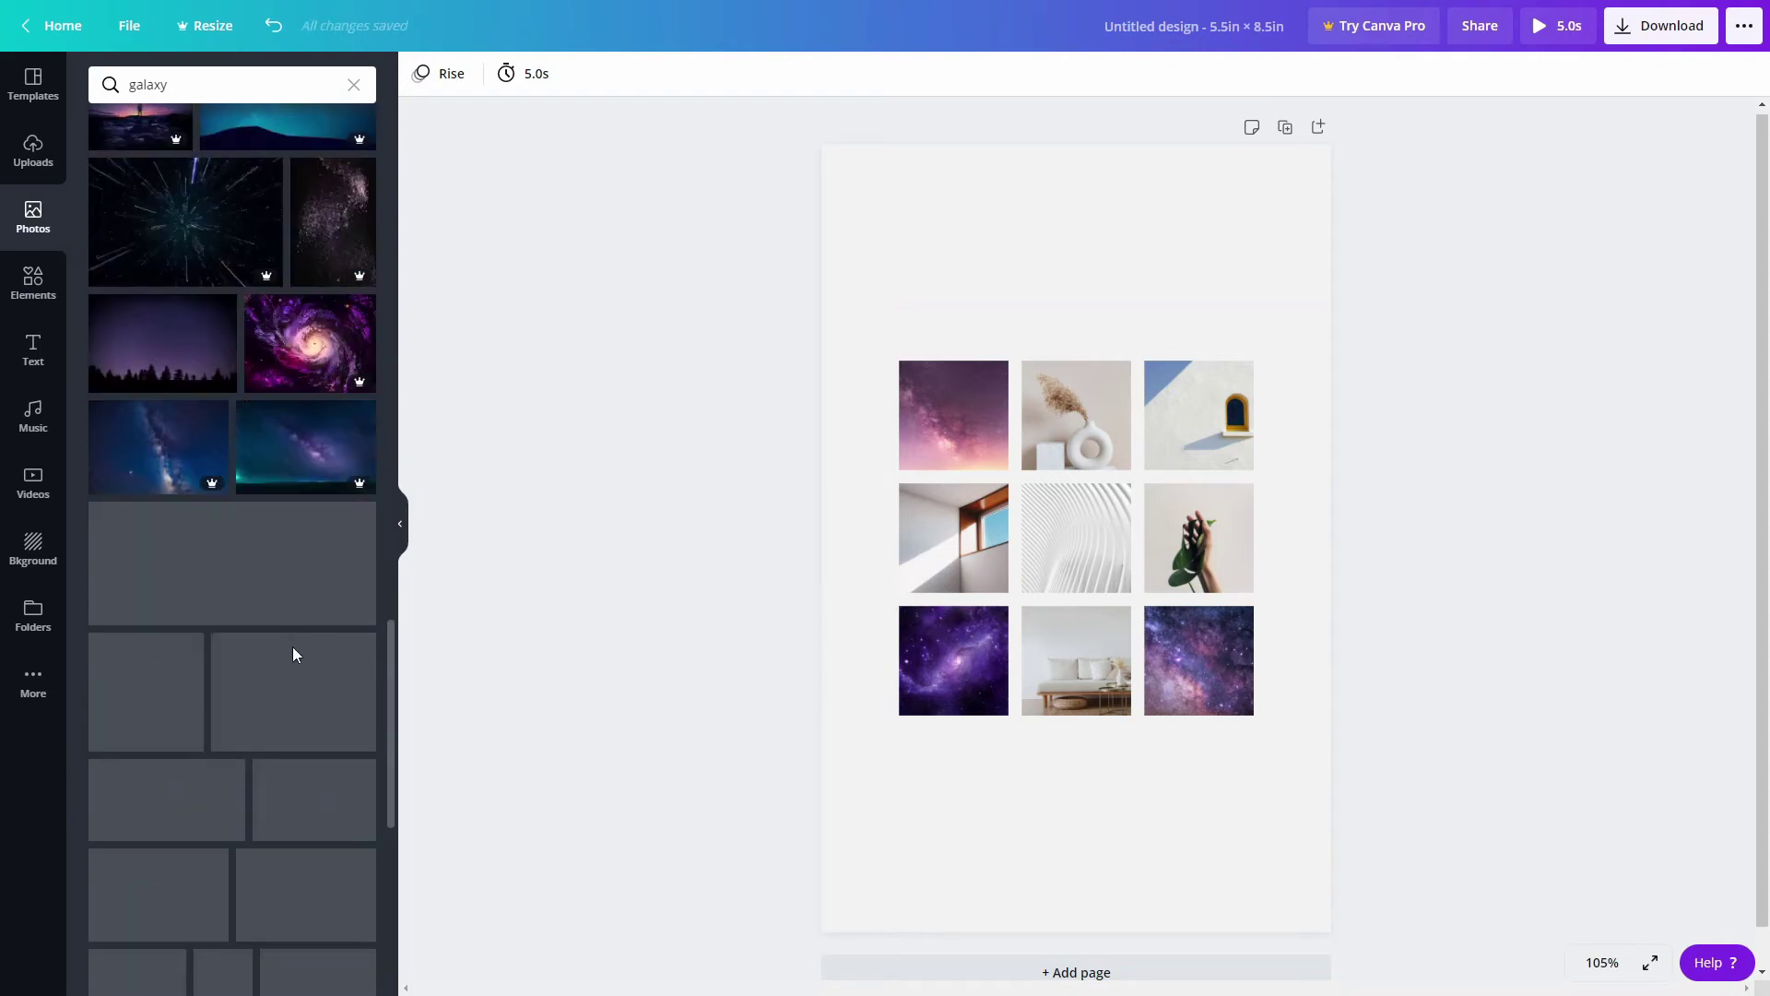
{"action": "scroll", "coordinate": [352, 680], "scroll_direction": "down", "scroll_amount": 7}
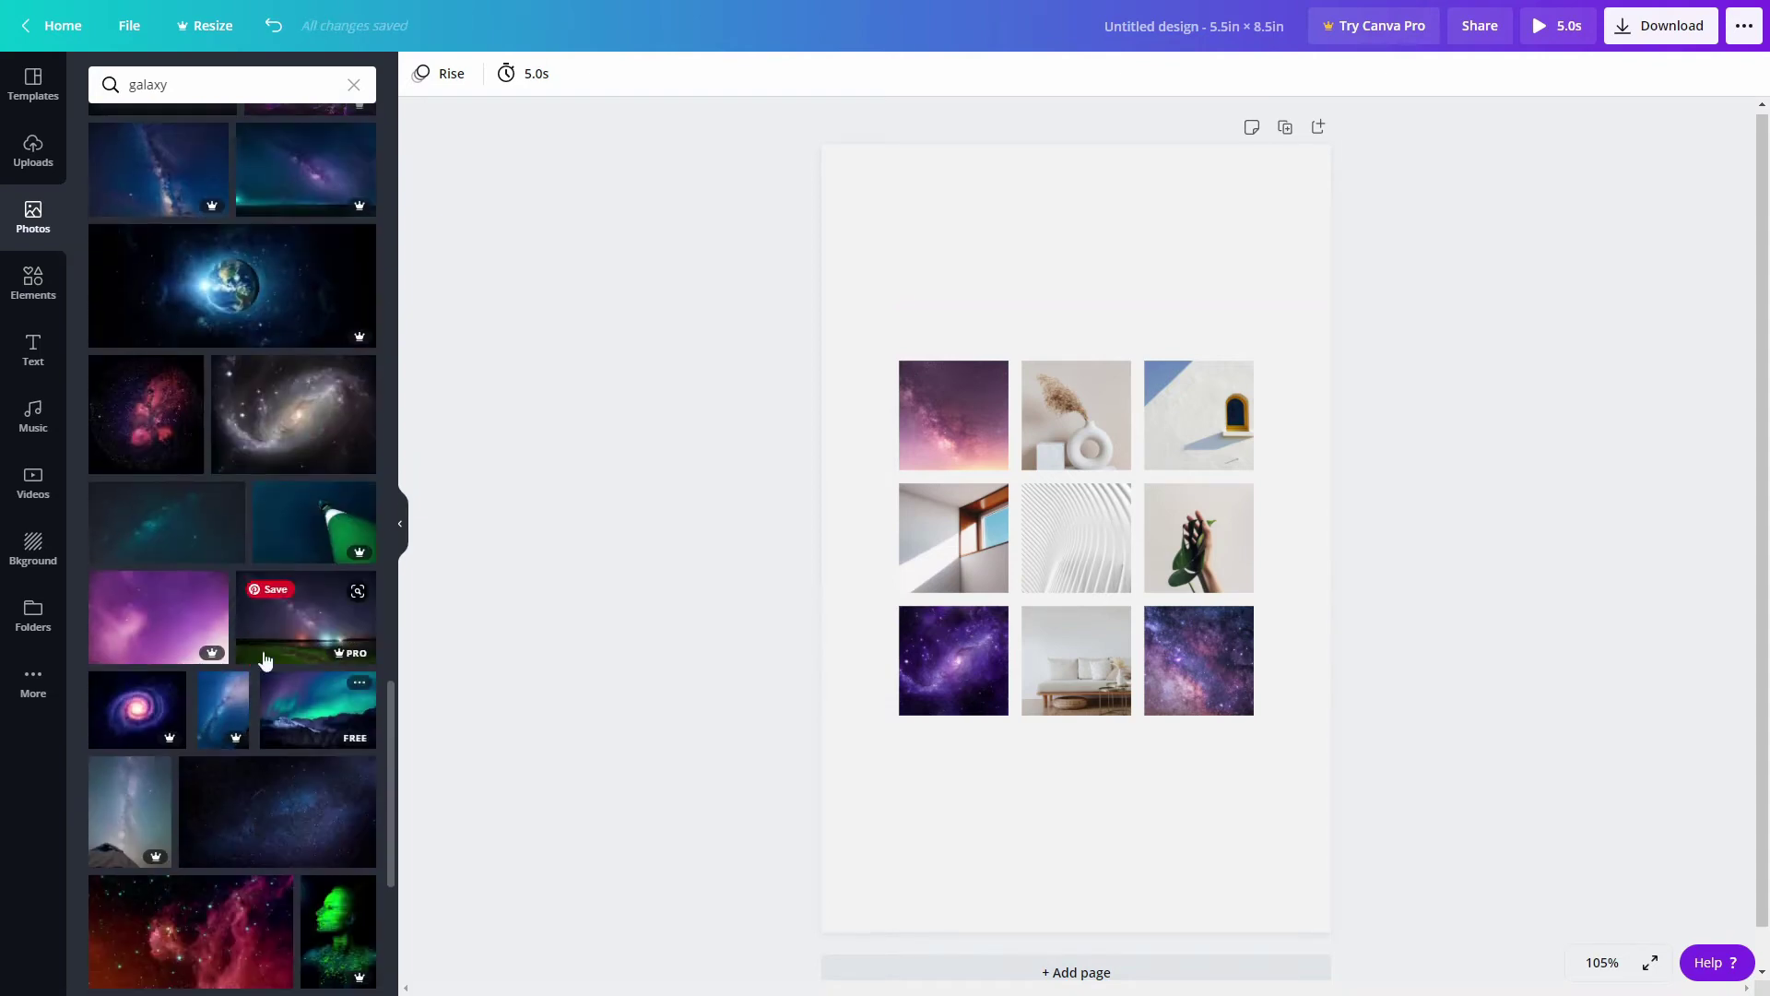
{"action": "left_click_drag", "start_coordinate": [221, 572], "coordinate": [1392, 453]}
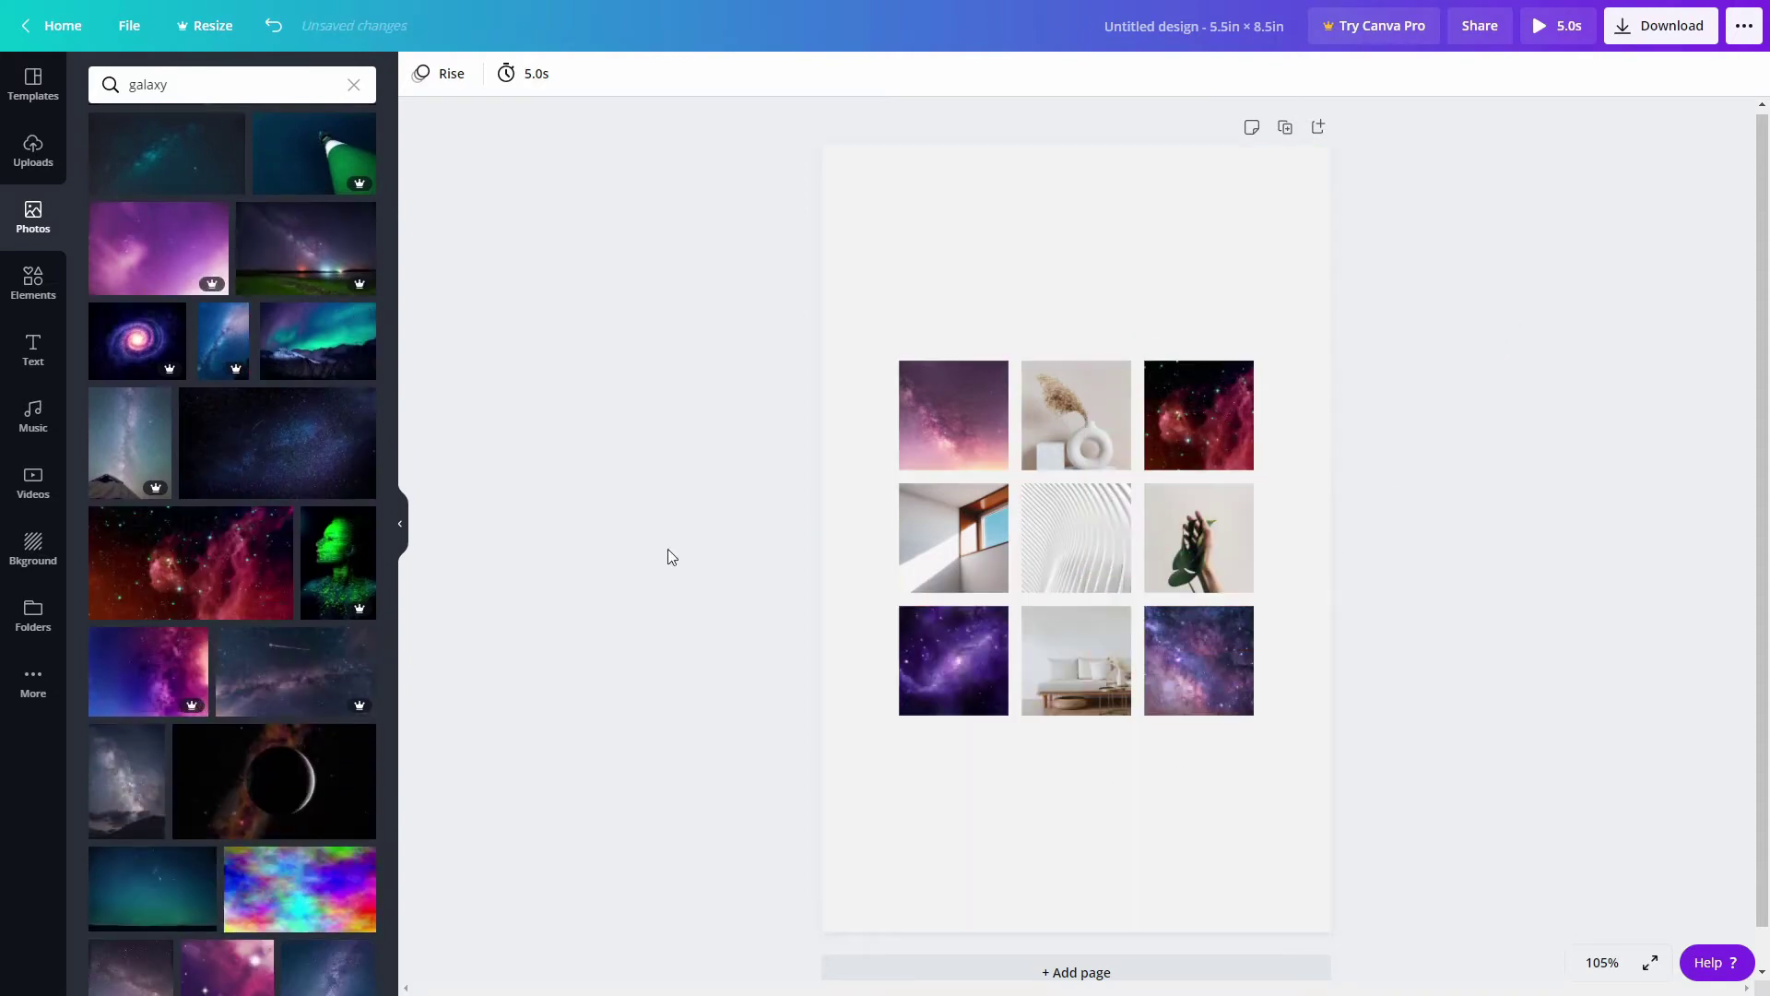
Search 'clouds' and place pink cloud photos in the top, left, right and bottom-middle cells.
{"action": "left_click", "coordinate": [147, 85]}
{"action": "type", "text": "clouds"}
{"action": "key", "text": "Return"}
{"action": "left_click_drag", "start_coordinate": [331, 323], "coordinate": [1077, 416]}
{"action": "left_click_drag", "start_coordinate": [138, 954], "coordinate": [940, 537]}
{"action": "scroll", "coordinate": [277, 645], "scroll_direction": "down", "scroll_amount": 3}
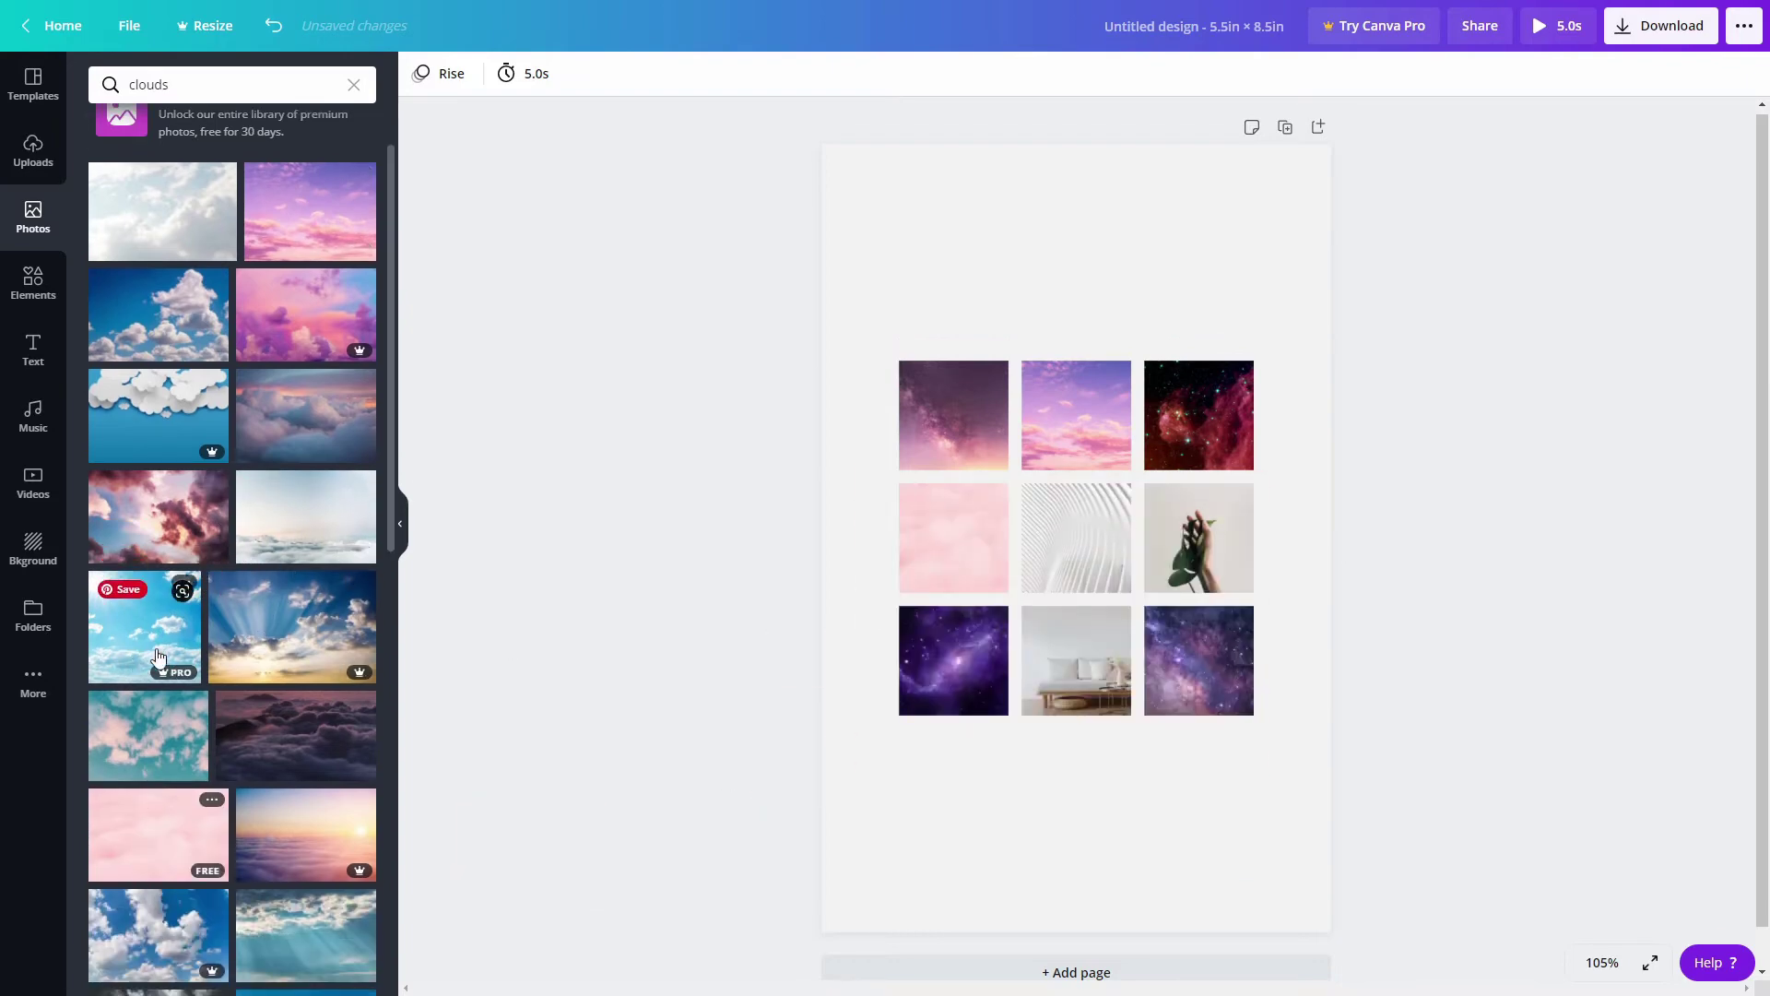
{"action": "scroll", "coordinate": [343, 584], "scroll_direction": "down", "scroll_amount": 5}
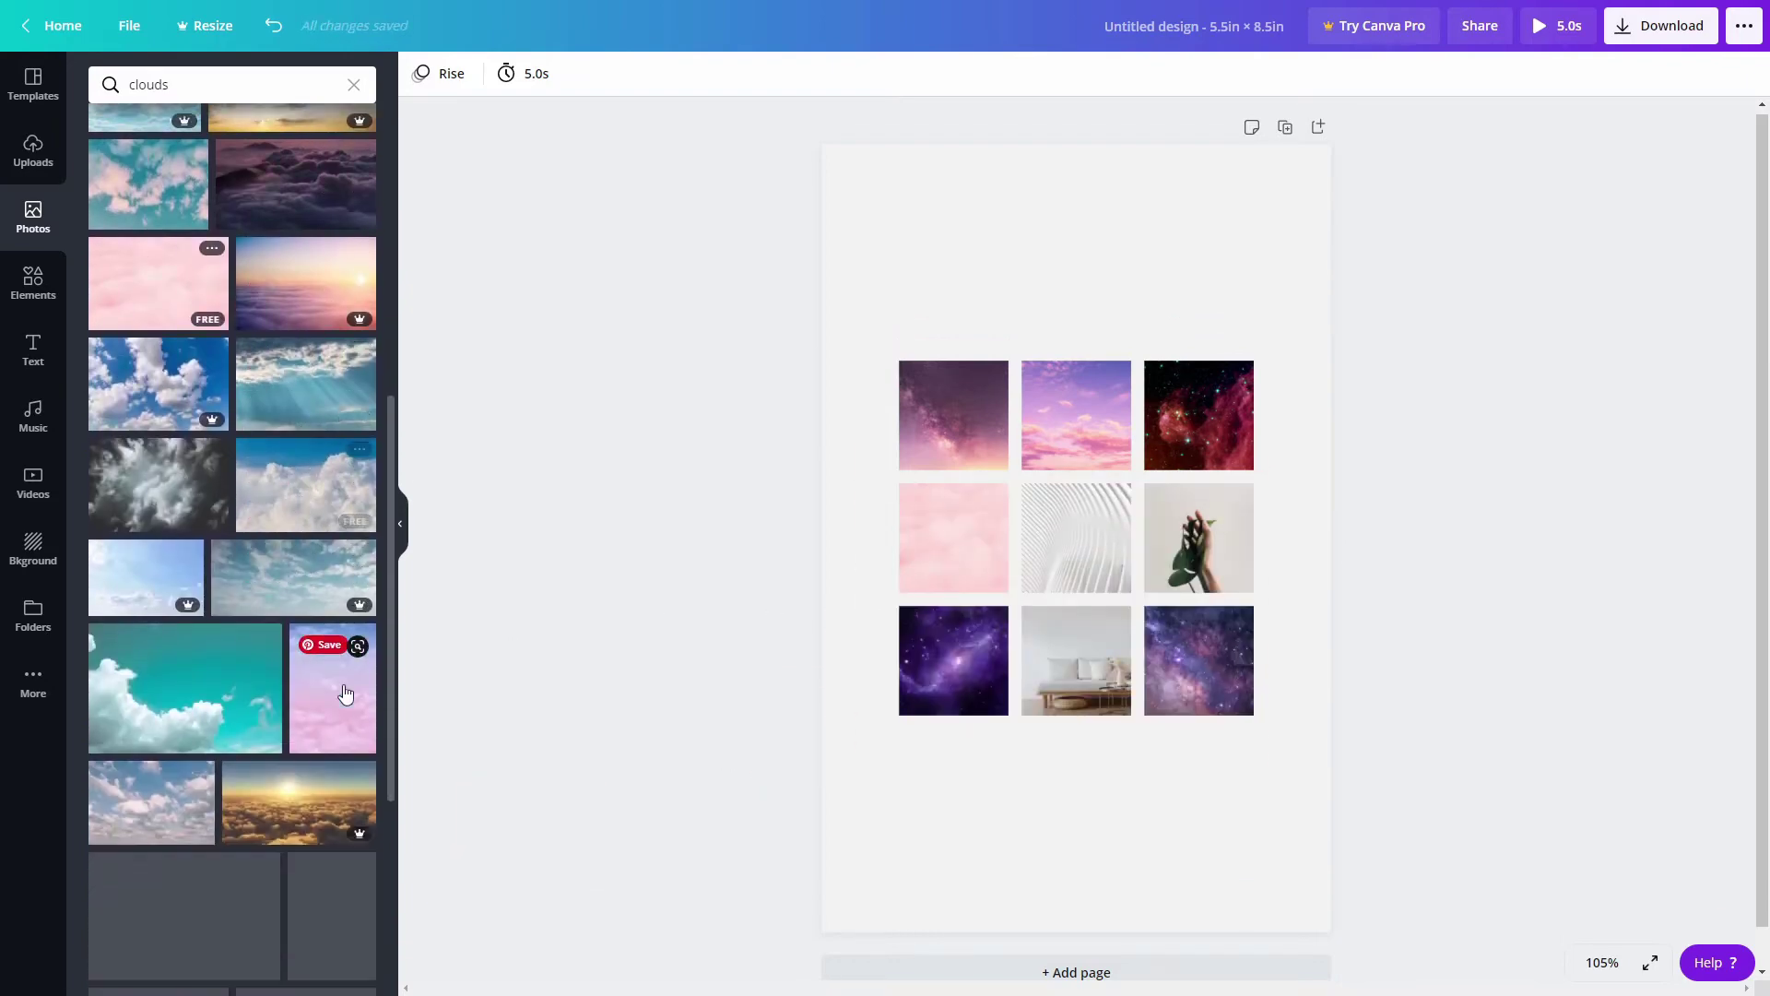
{"action": "left_click_drag", "start_coordinate": [348, 710], "coordinate": [1251, 588]}
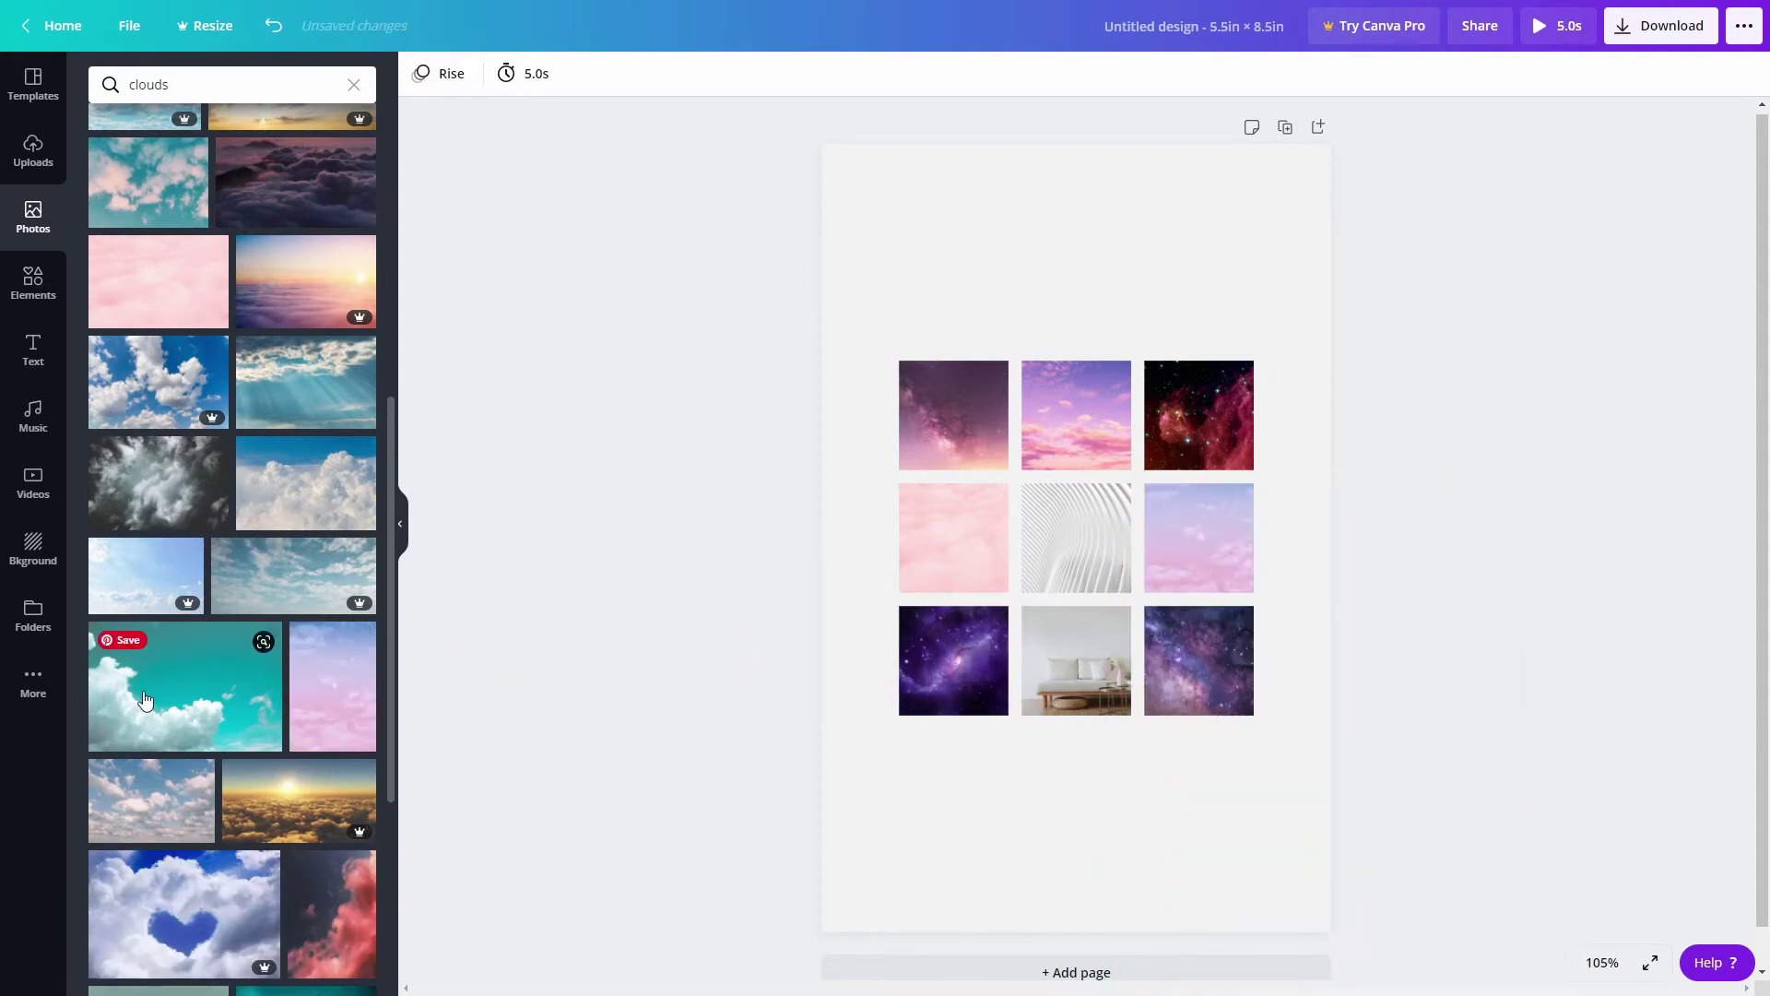
{"action": "scroll", "coordinate": [230, 641], "scroll_direction": "down", "scroll_amount": 5}
{"action": "left_click_drag", "start_coordinate": [157, 599], "coordinate": [1098, 695]}
{"action": "scroll", "coordinate": [234, 700], "scroll_direction": "down", "scroll_amount": 4}
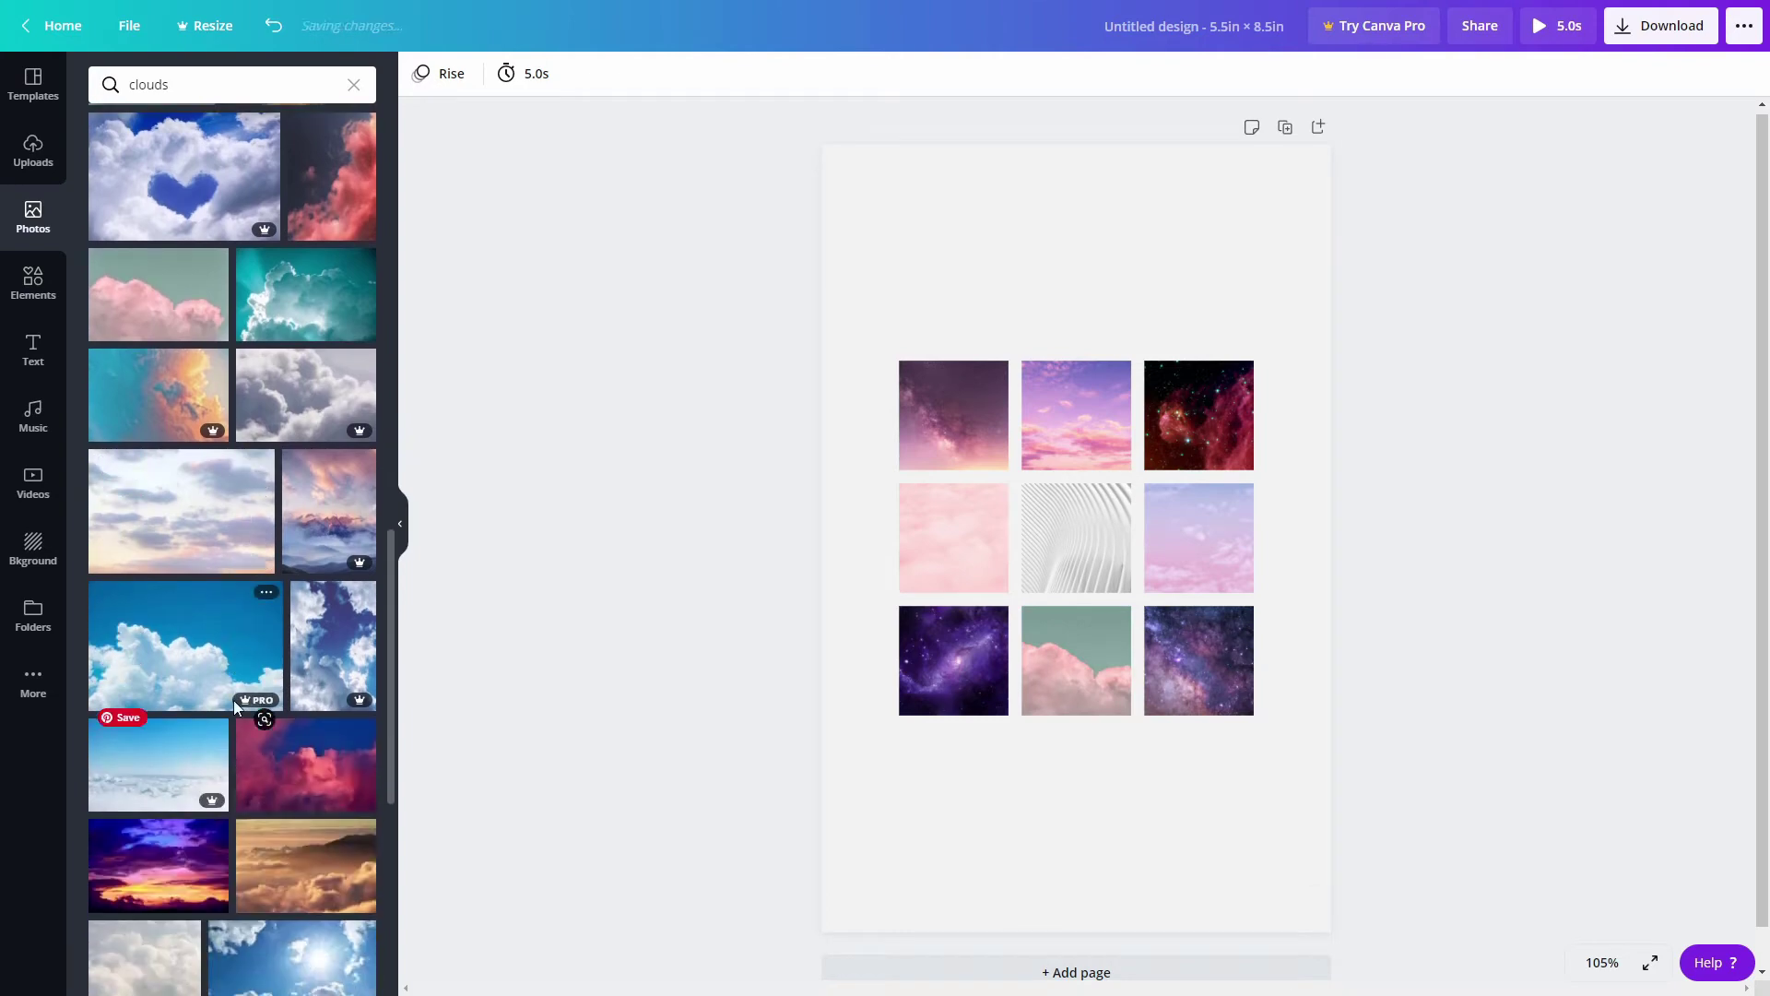
Search 'love' and drop the hands-forming-a-heart photo into the centre cell.
{"action": "left_click", "coordinate": [162, 81]}
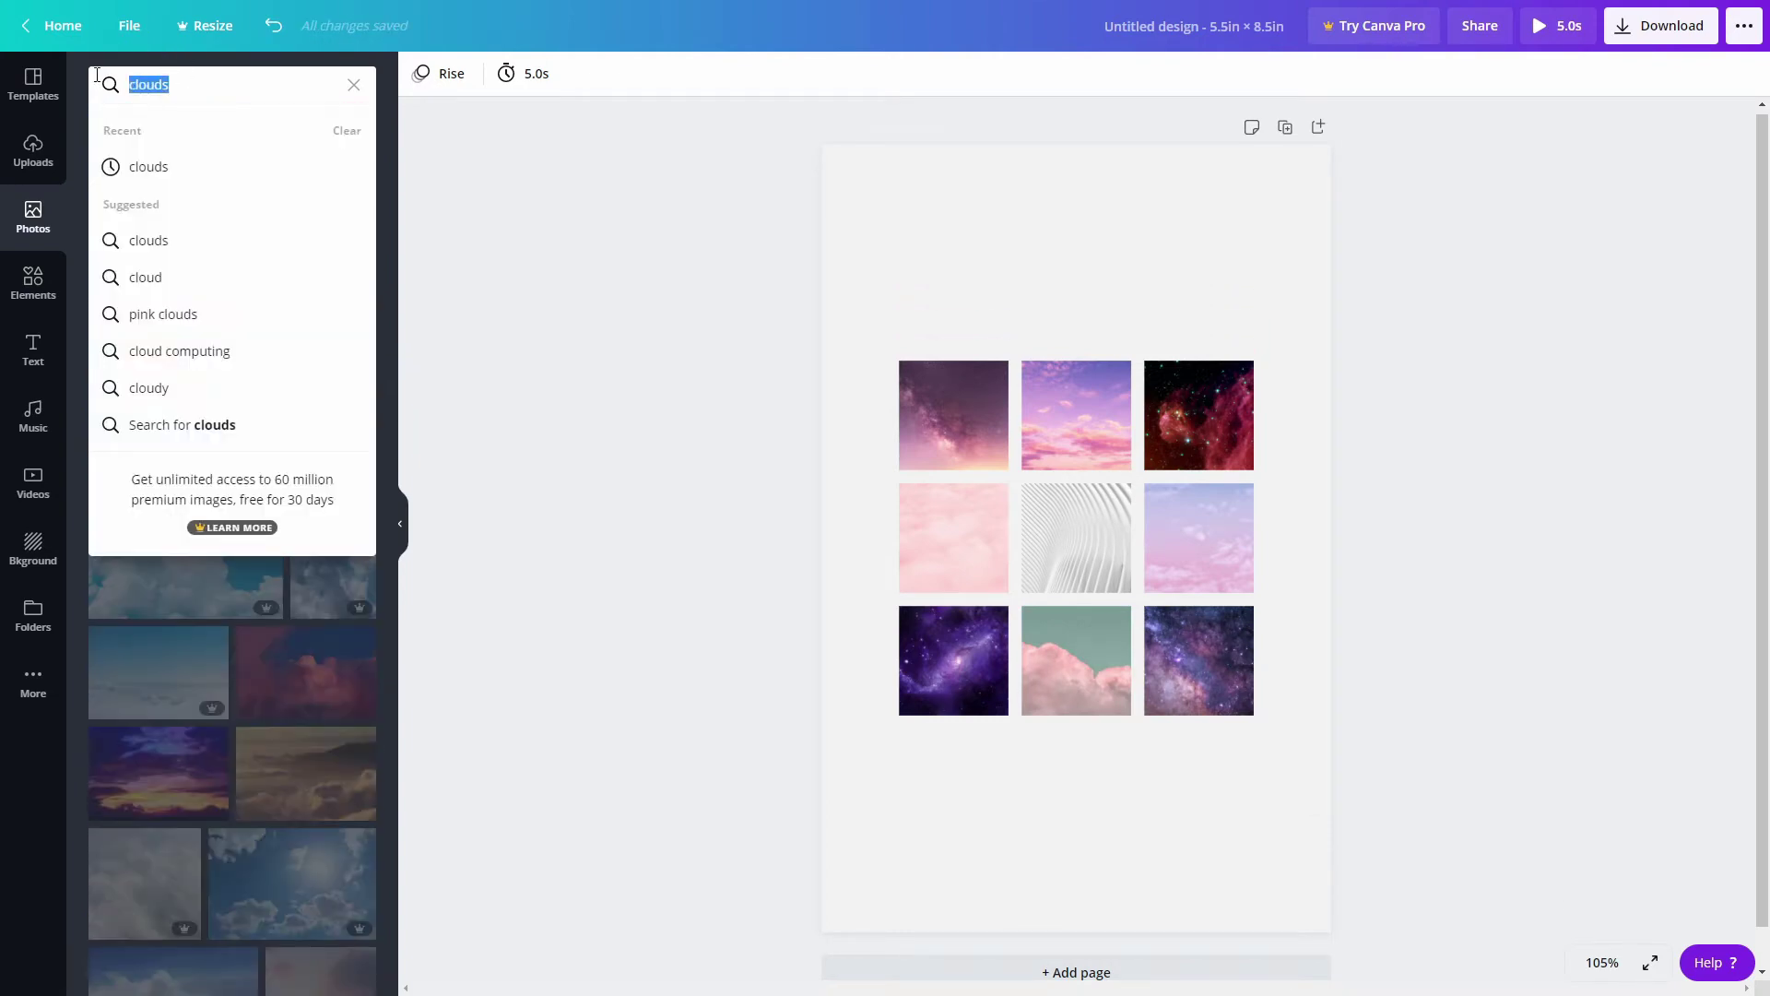
{"action": "type", "text": "love"}
{"action": "key", "text": "Return"}
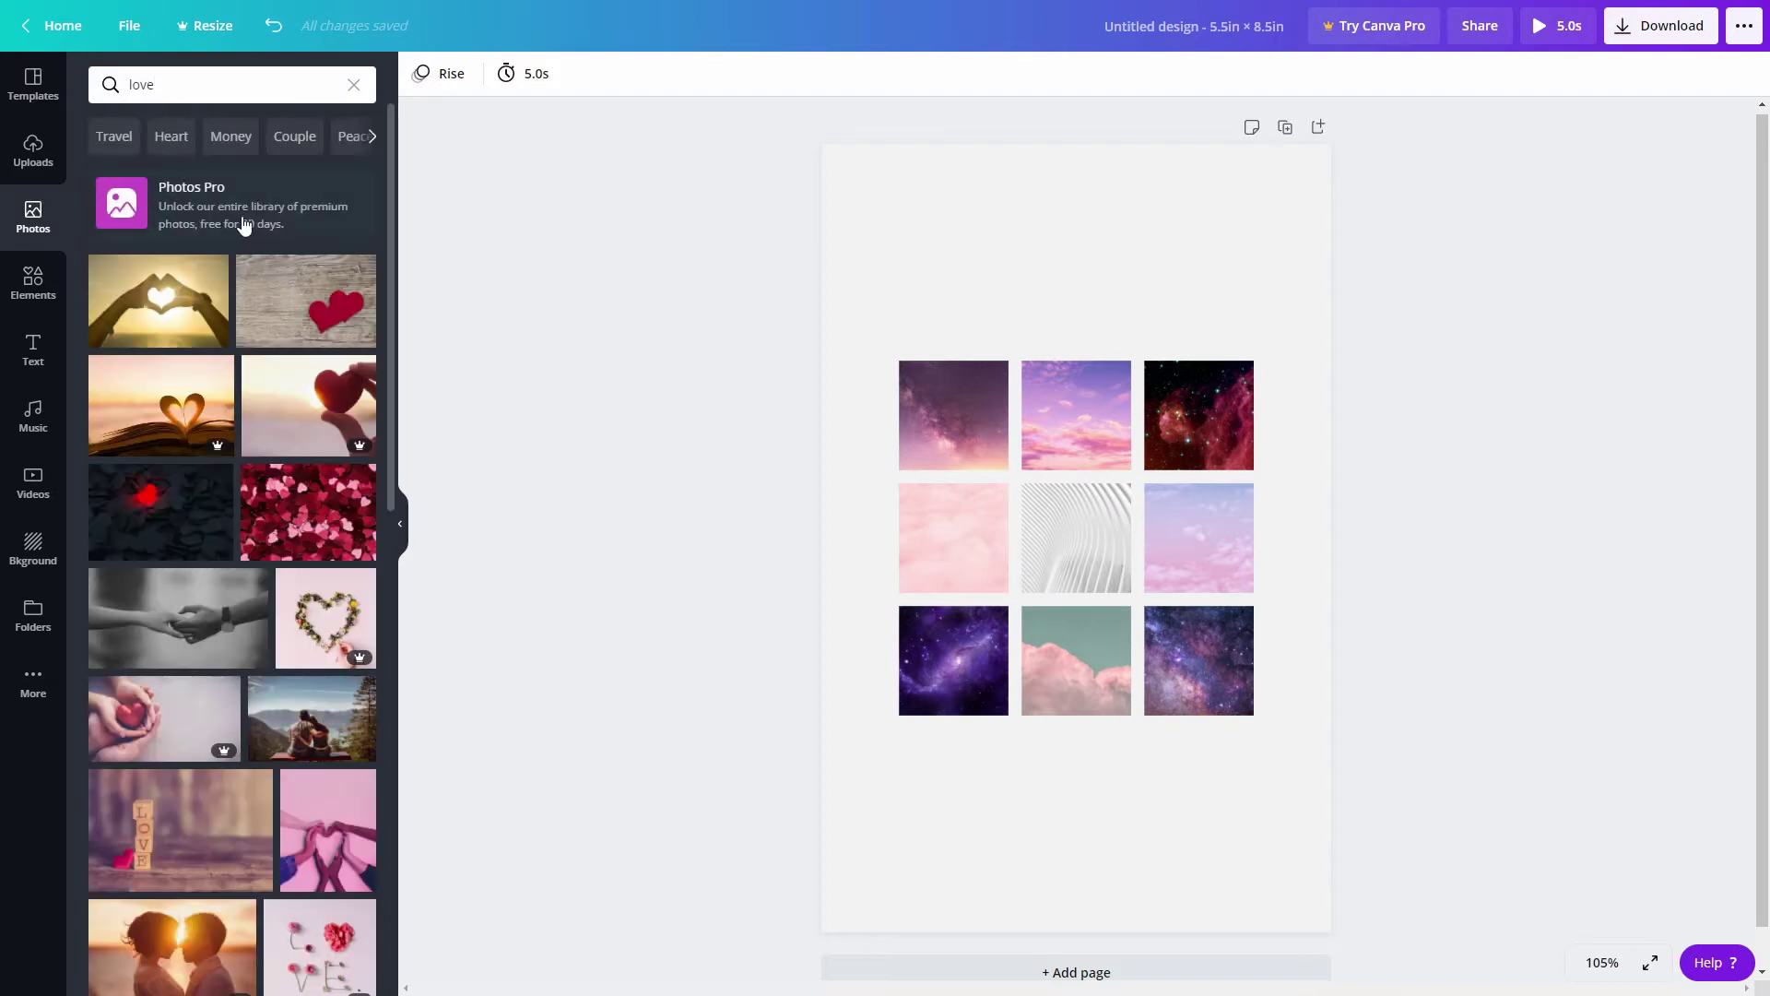
{"action": "left_click_drag", "start_coordinate": [189, 318], "coordinate": [1070, 535]}
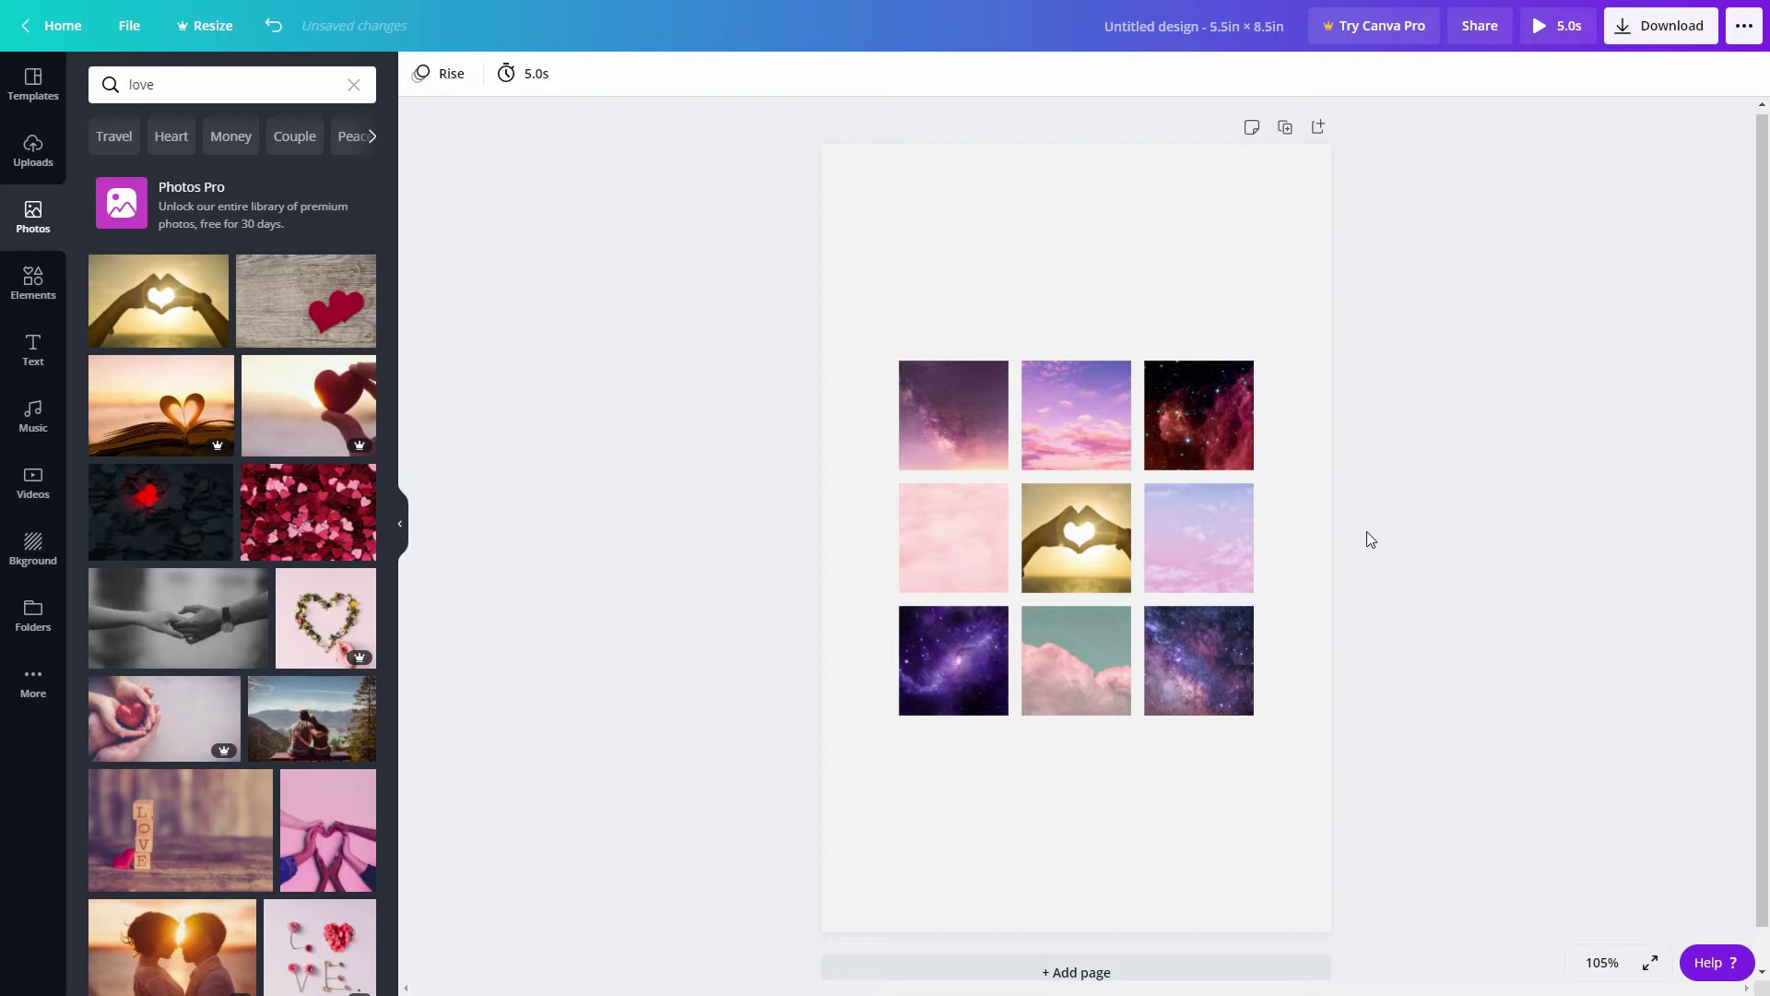
Open the Elements library and scroll through its lines, shapes, frames, stickers and grids.
{"action": "left_click", "coordinate": [17, 302]}
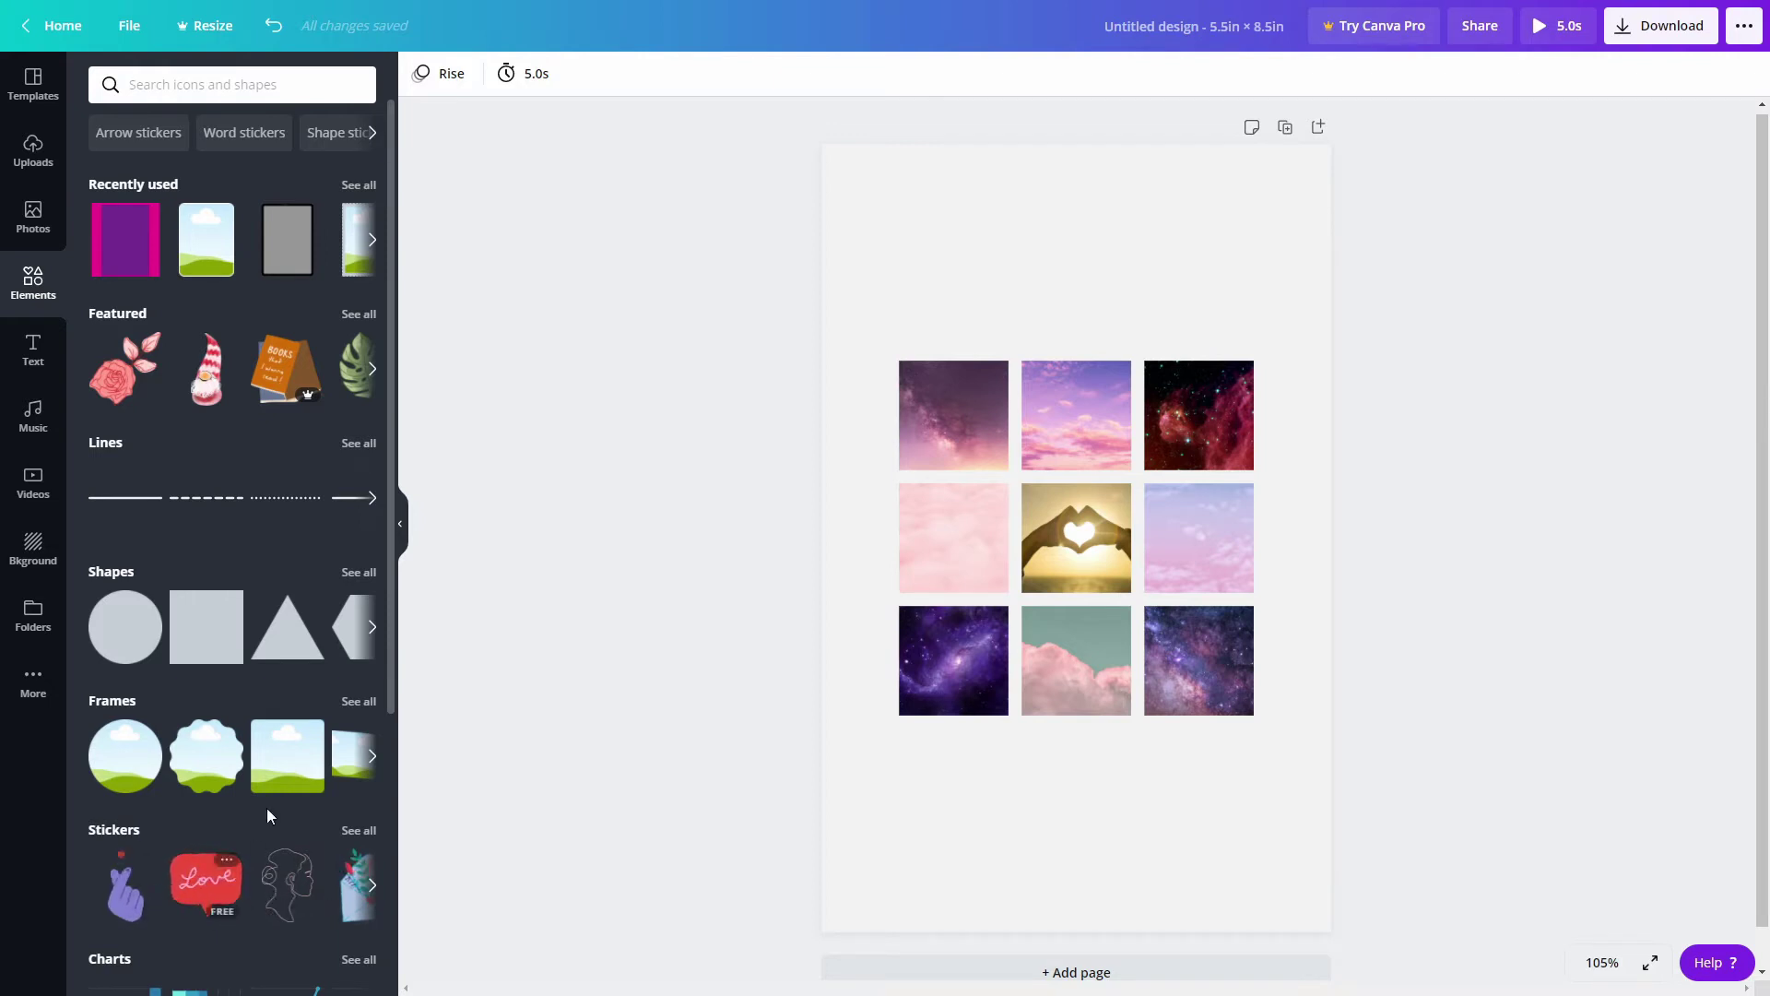
{"action": "scroll", "coordinate": [241, 447], "scroll_direction": "down", "scroll_amount": 6}
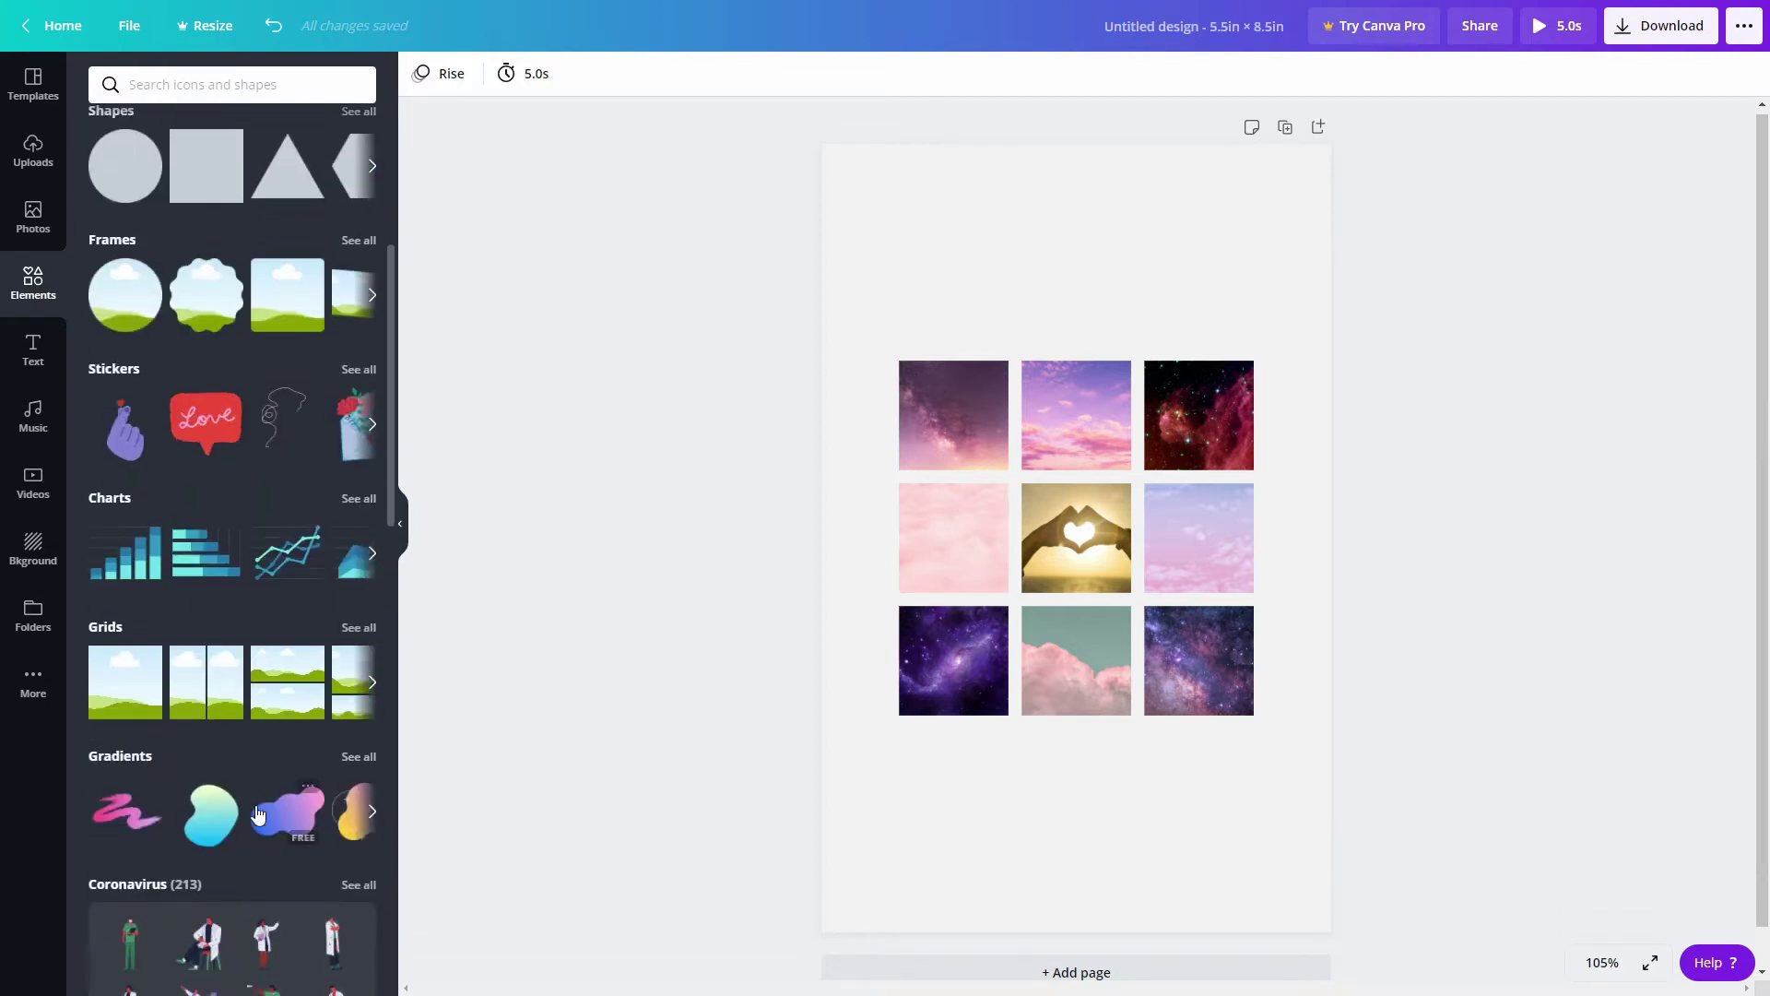
{"action": "scroll", "coordinate": [304, 661], "scroll_direction": "down", "scroll_amount": 7}
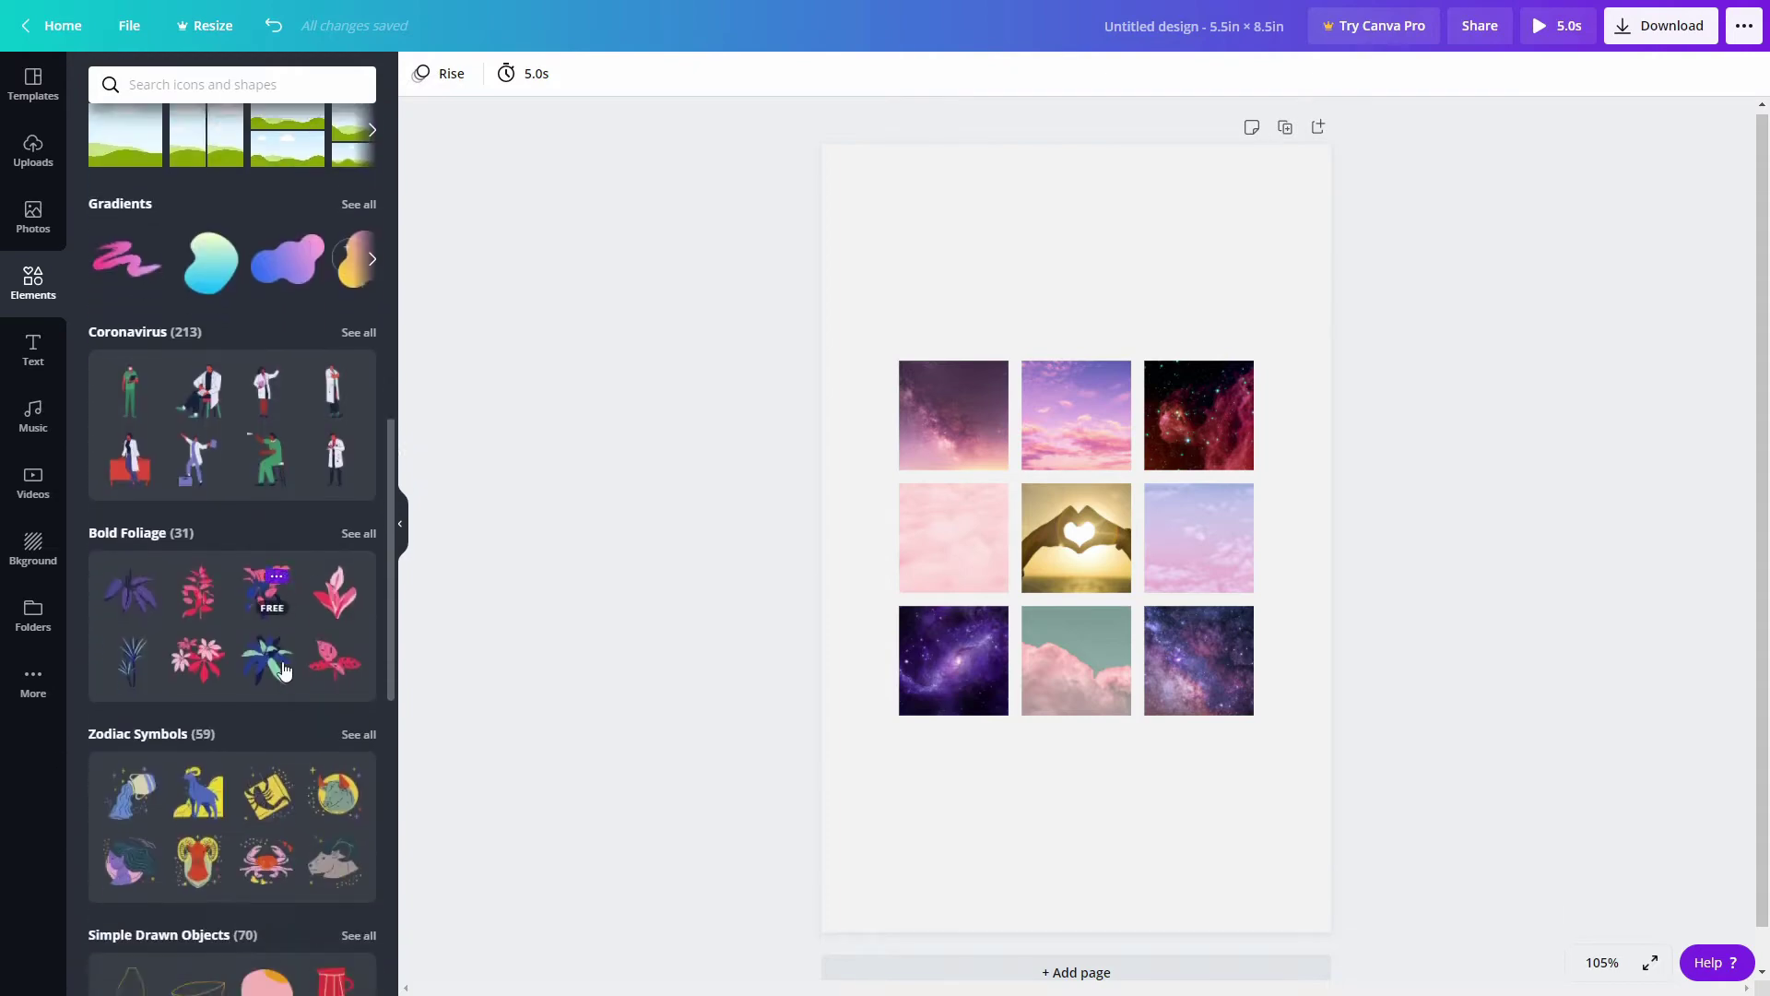
{"action": "scroll", "coordinate": [57, 369], "scroll_direction": "up", "scroll_amount": 11}
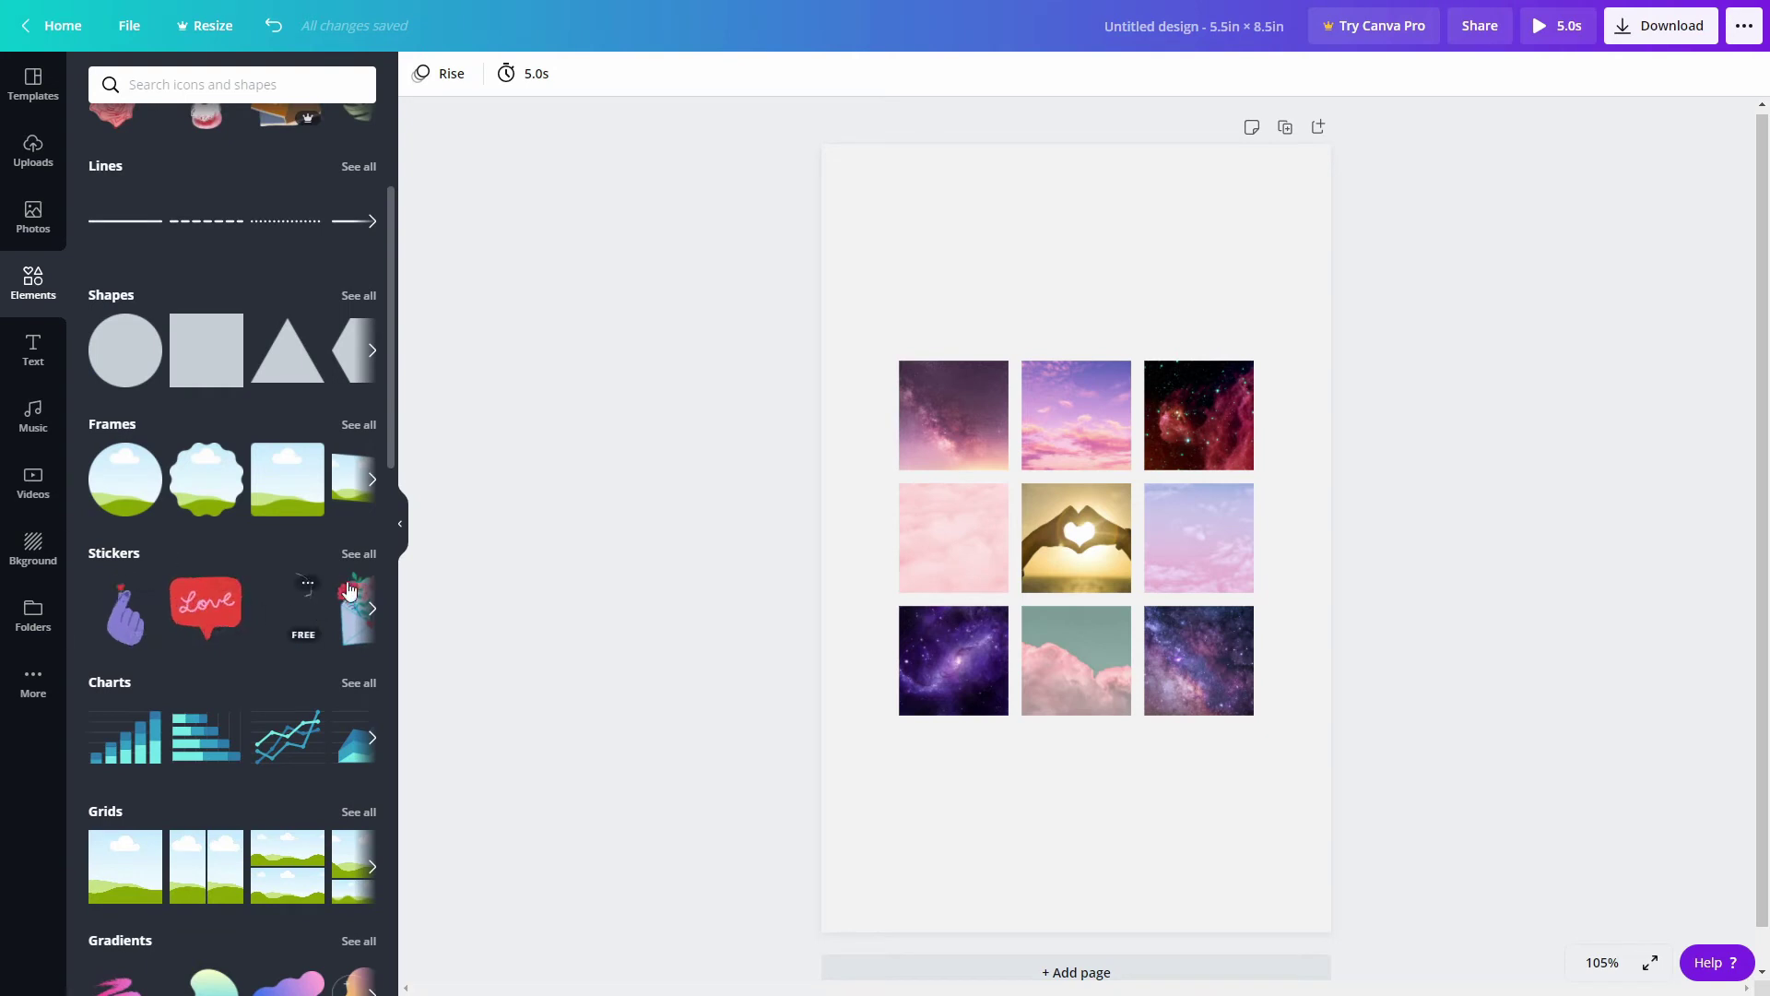
Add the 'love and joy' text group from the Text panel below the grid.
{"action": "left_click", "coordinate": [33, 346]}
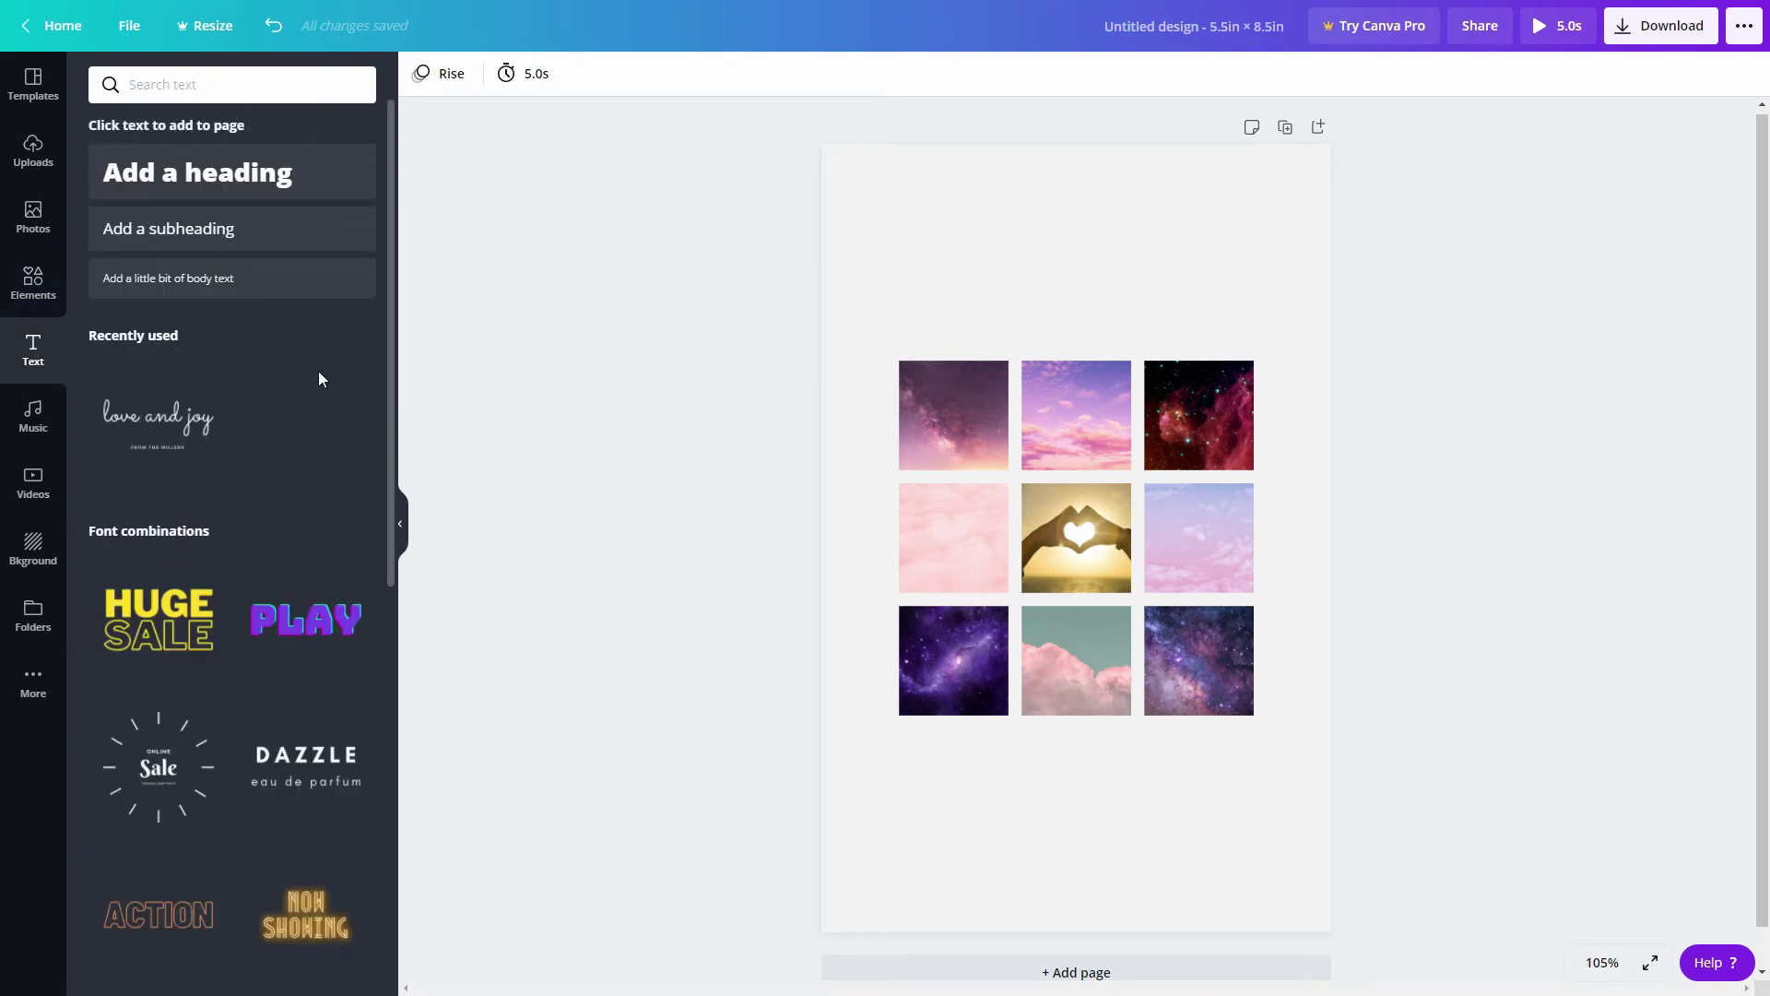
{"action": "mouse_move", "coordinate": [199, 488]}
{"action": "left_click", "coordinate": [162, 434]}
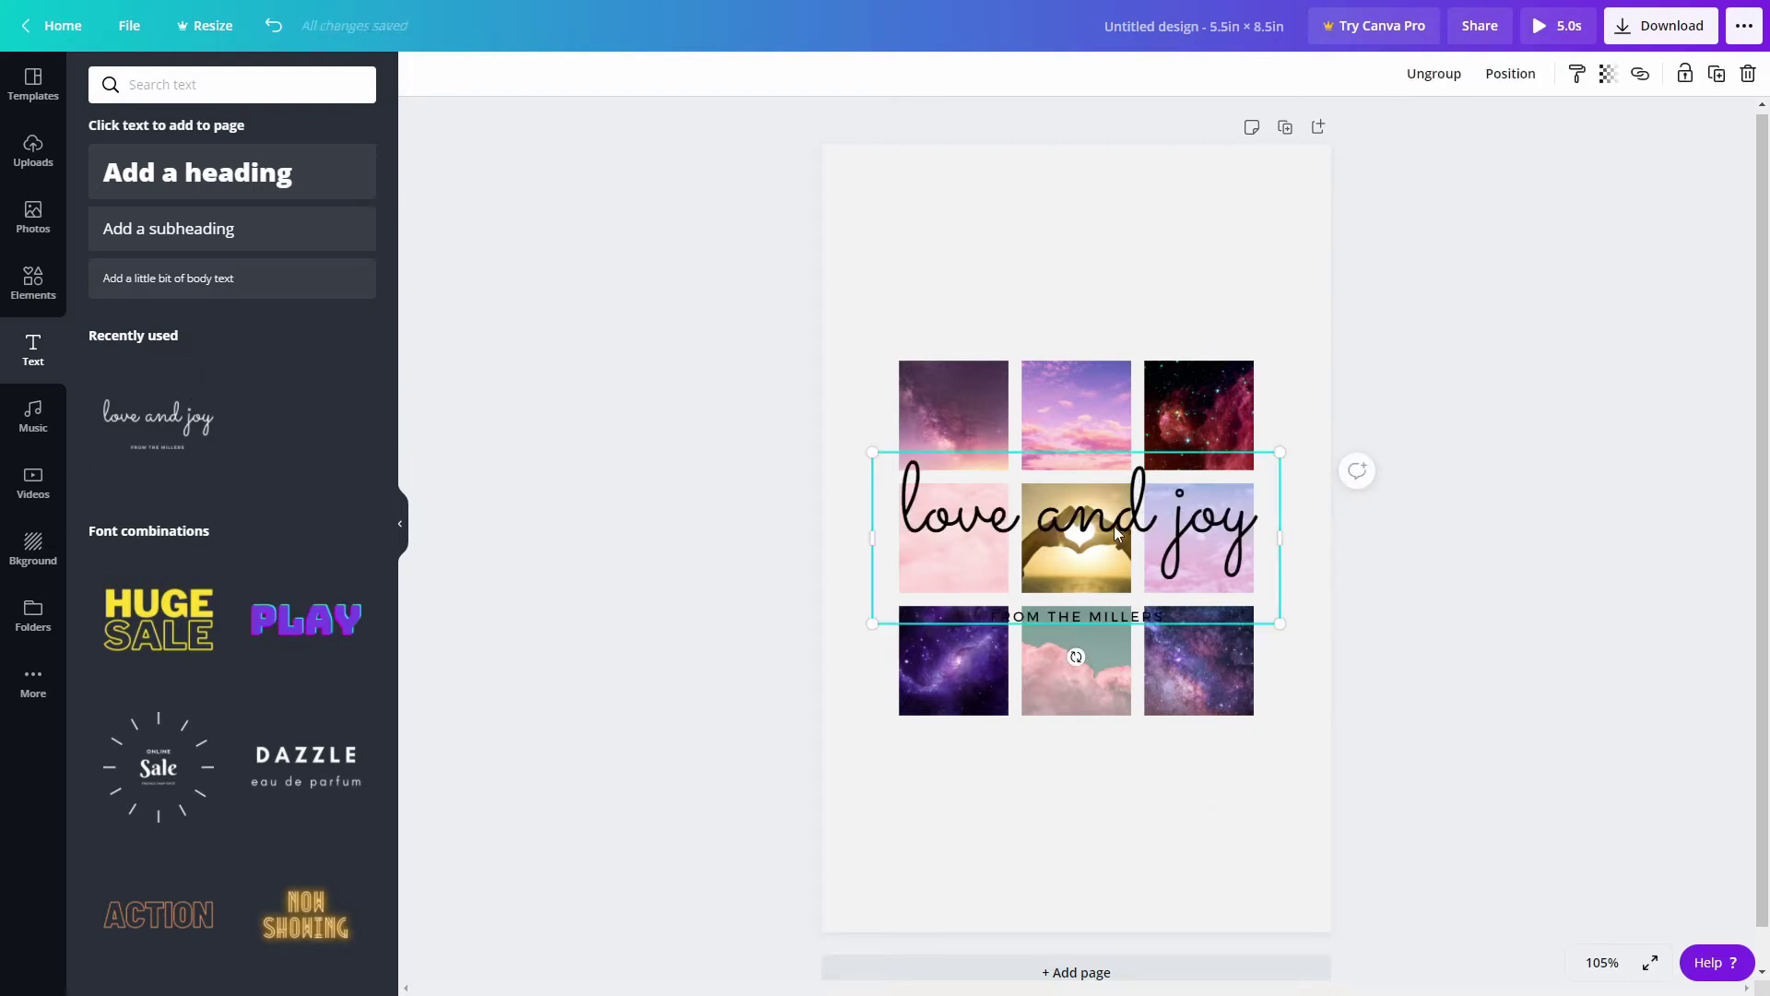
{"action": "left_click_drag", "start_coordinate": [1116, 532], "coordinate": [1116, 664]}
{"action": "scroll", "coordinate": [245, 642], "scroll_direction": "down", "scroll_amount": 2}
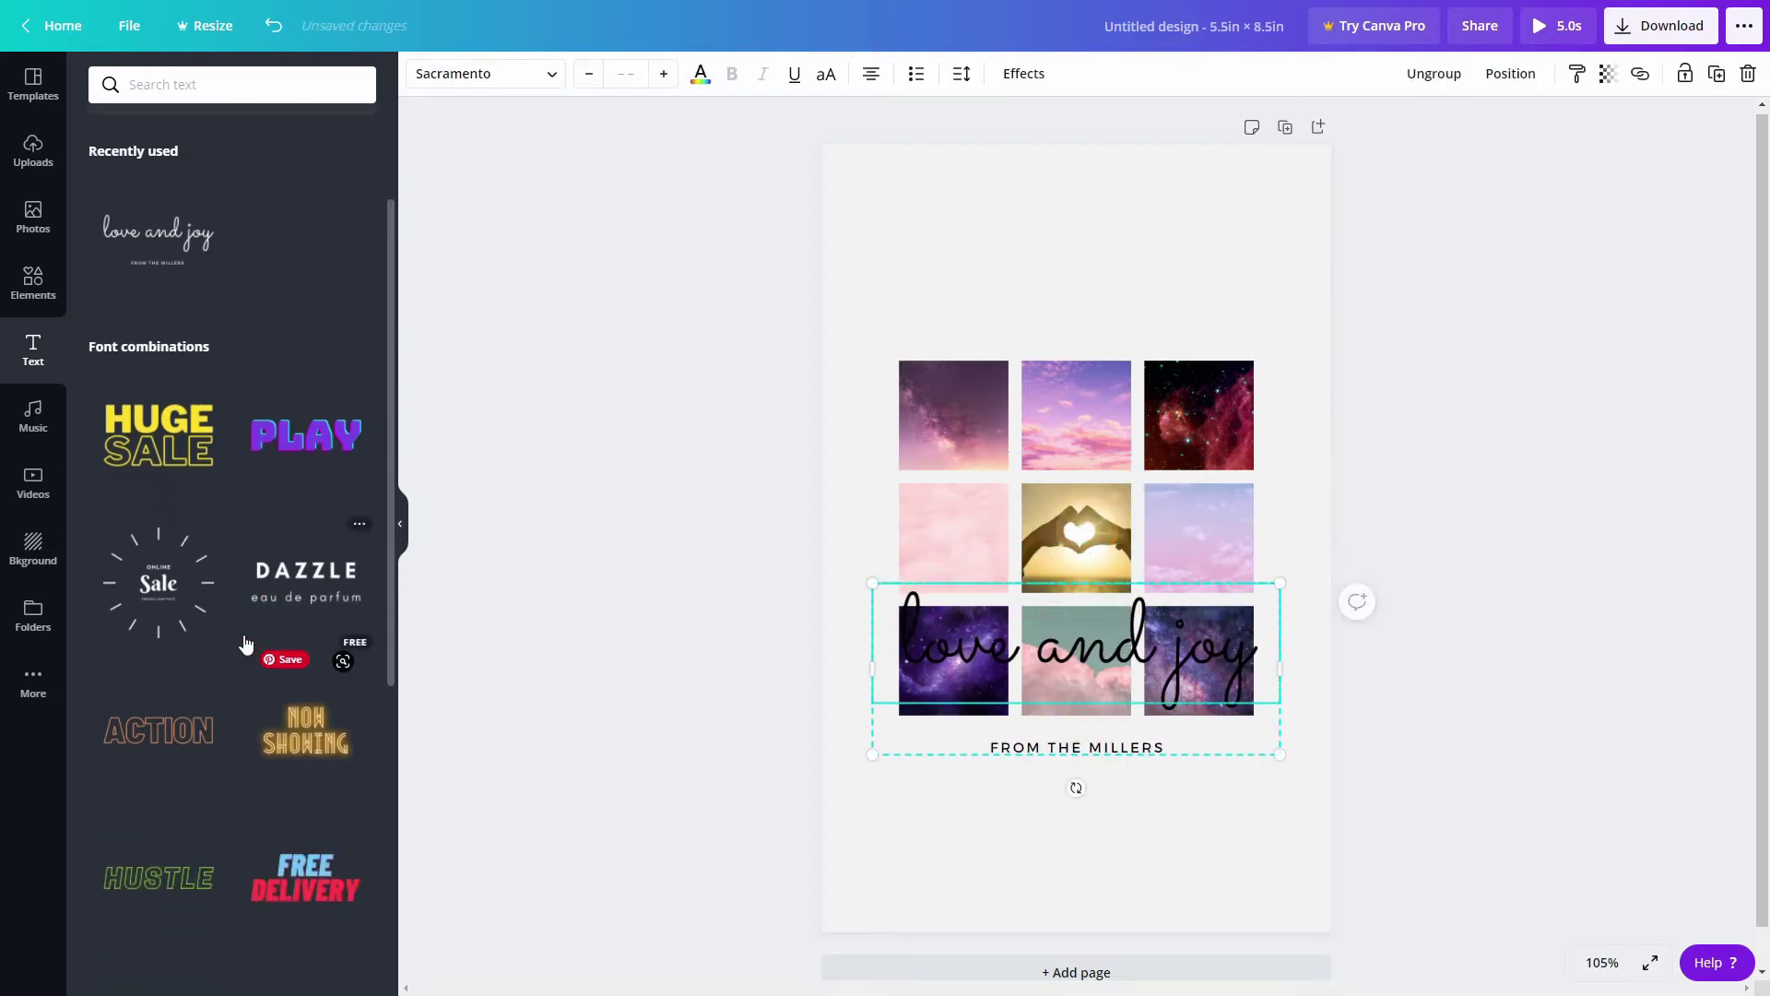
{"action": "scroll", "coordinate": [246, 643], "scroll_direction": "down", "scroll_amount": 9}
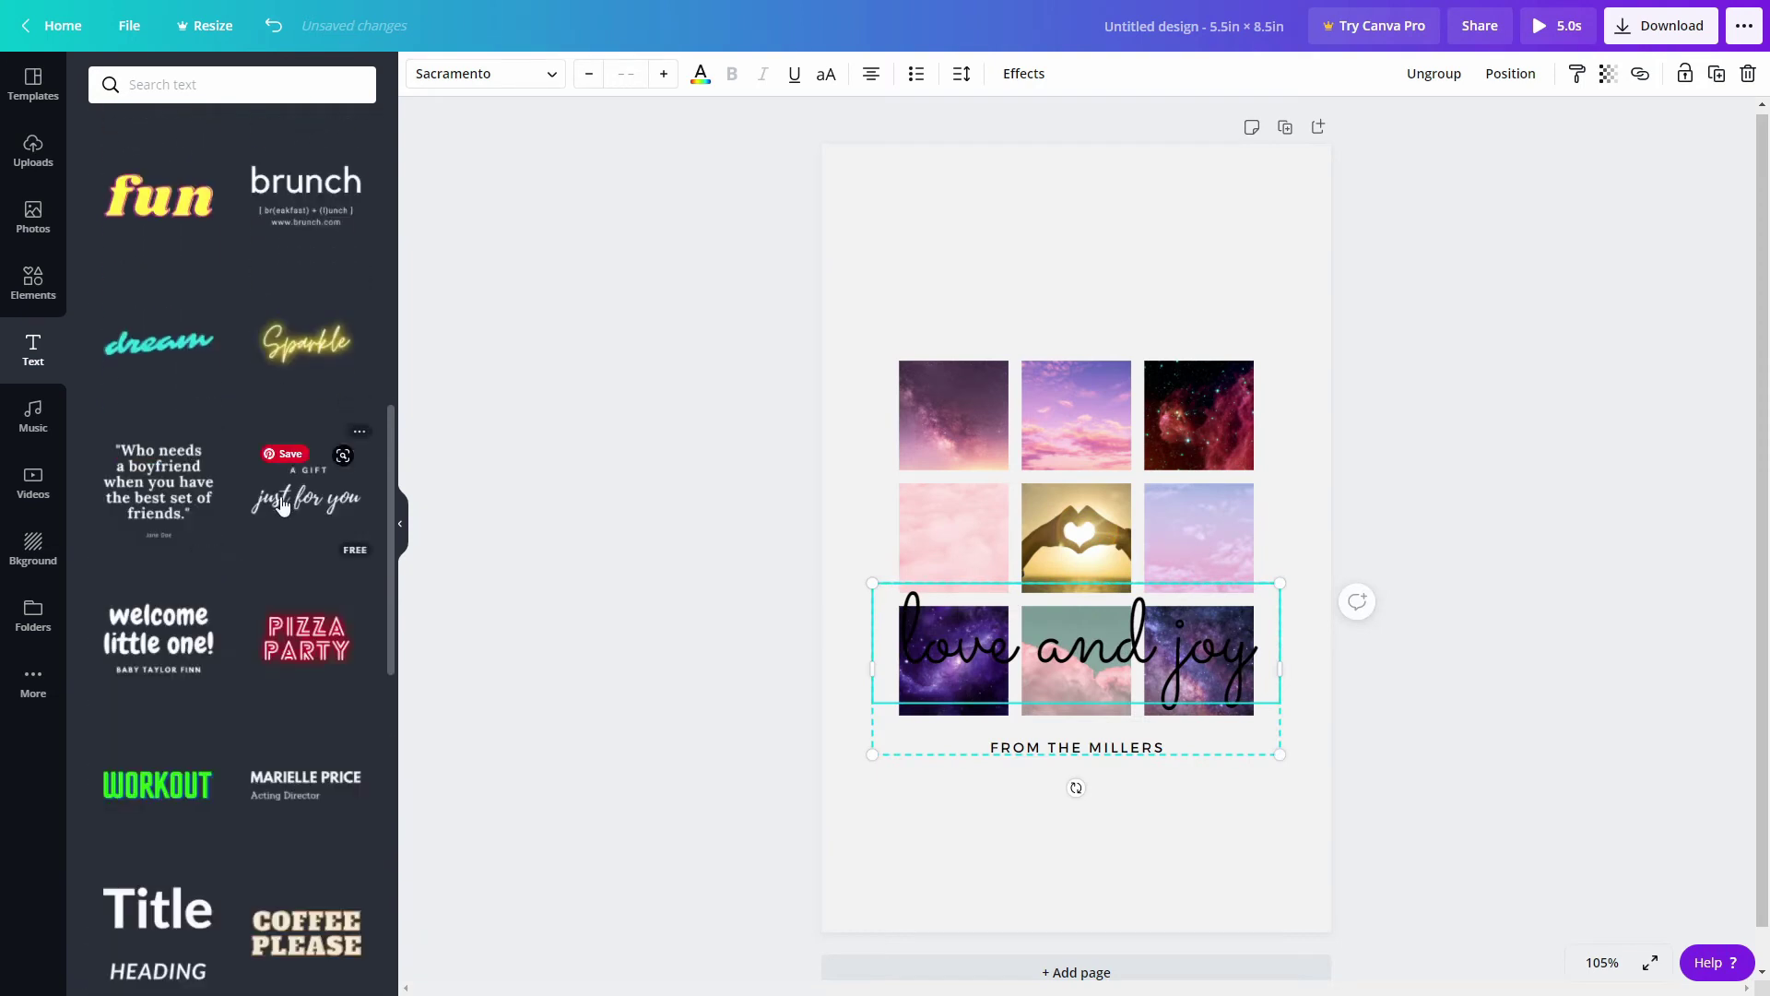
{"action": "scroll", "coordinate": [276, 516], "scroll_direction": "down", "scroll_amount": 6}
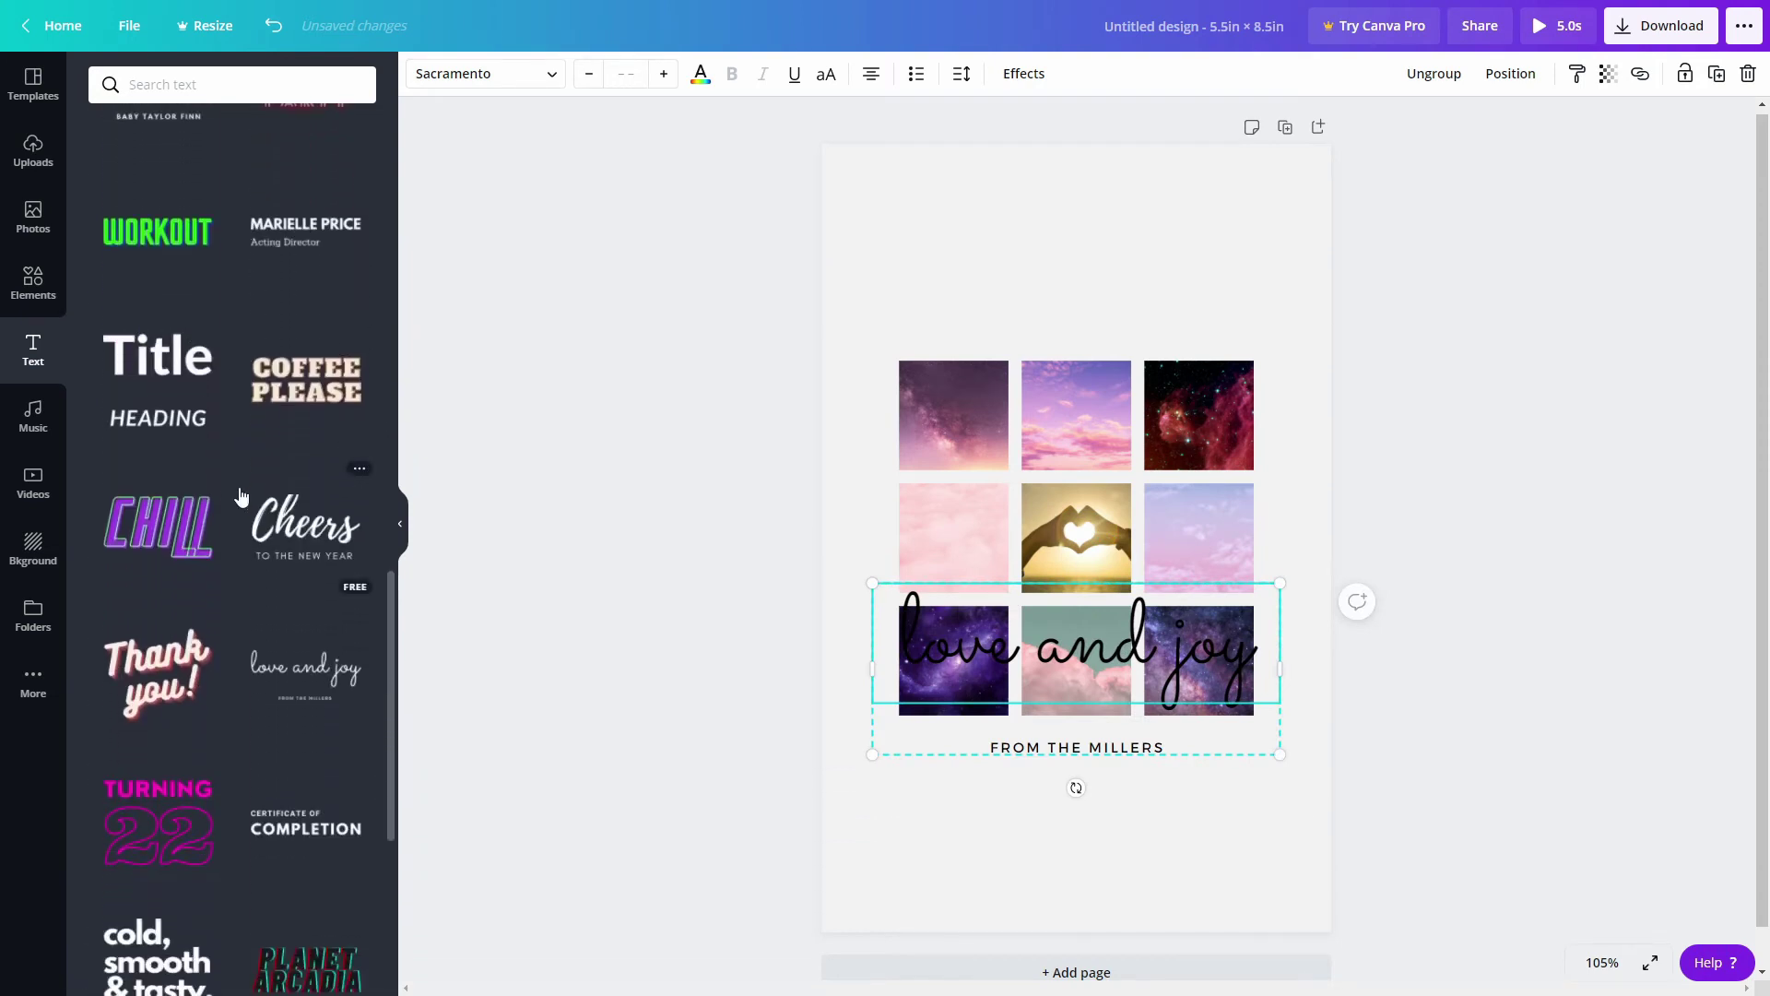
{"action": "scroll", "coordinate": [240, 503], "scroll_direction": "down", "scroll_amount": 3}
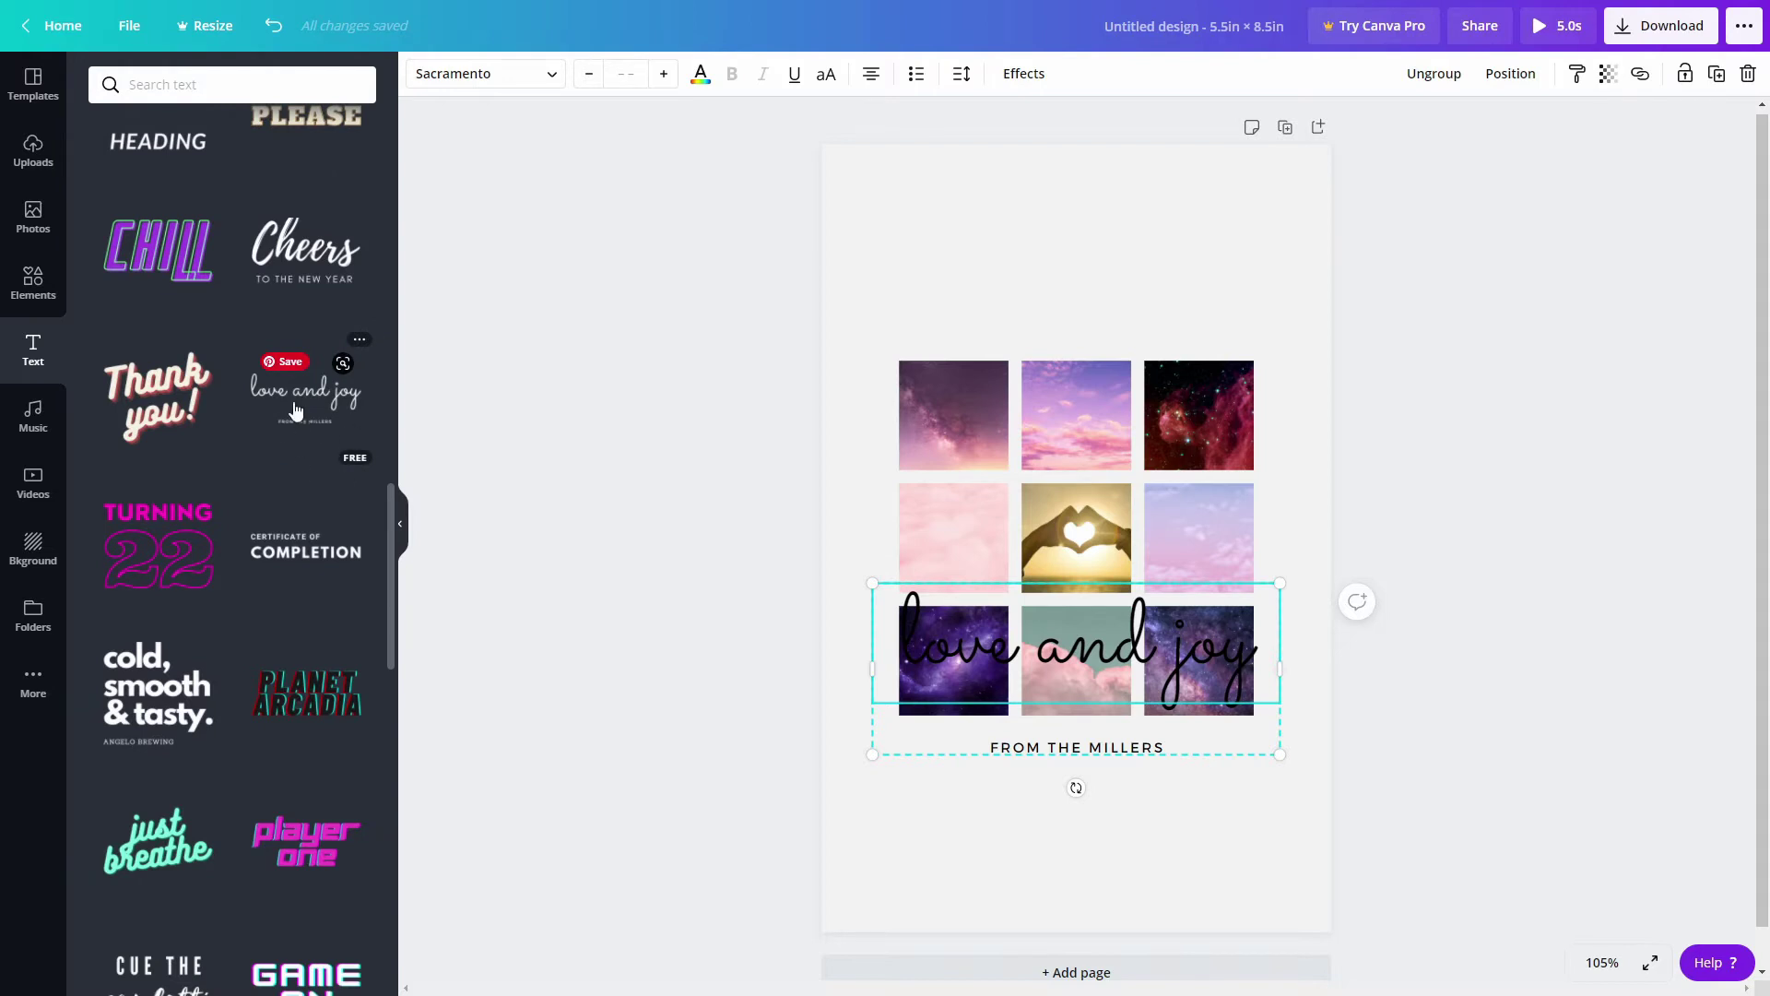
{"action": "scroll", "coordinate": [226, 590], "scroll_direction": "down", "scroll_amount": 8}
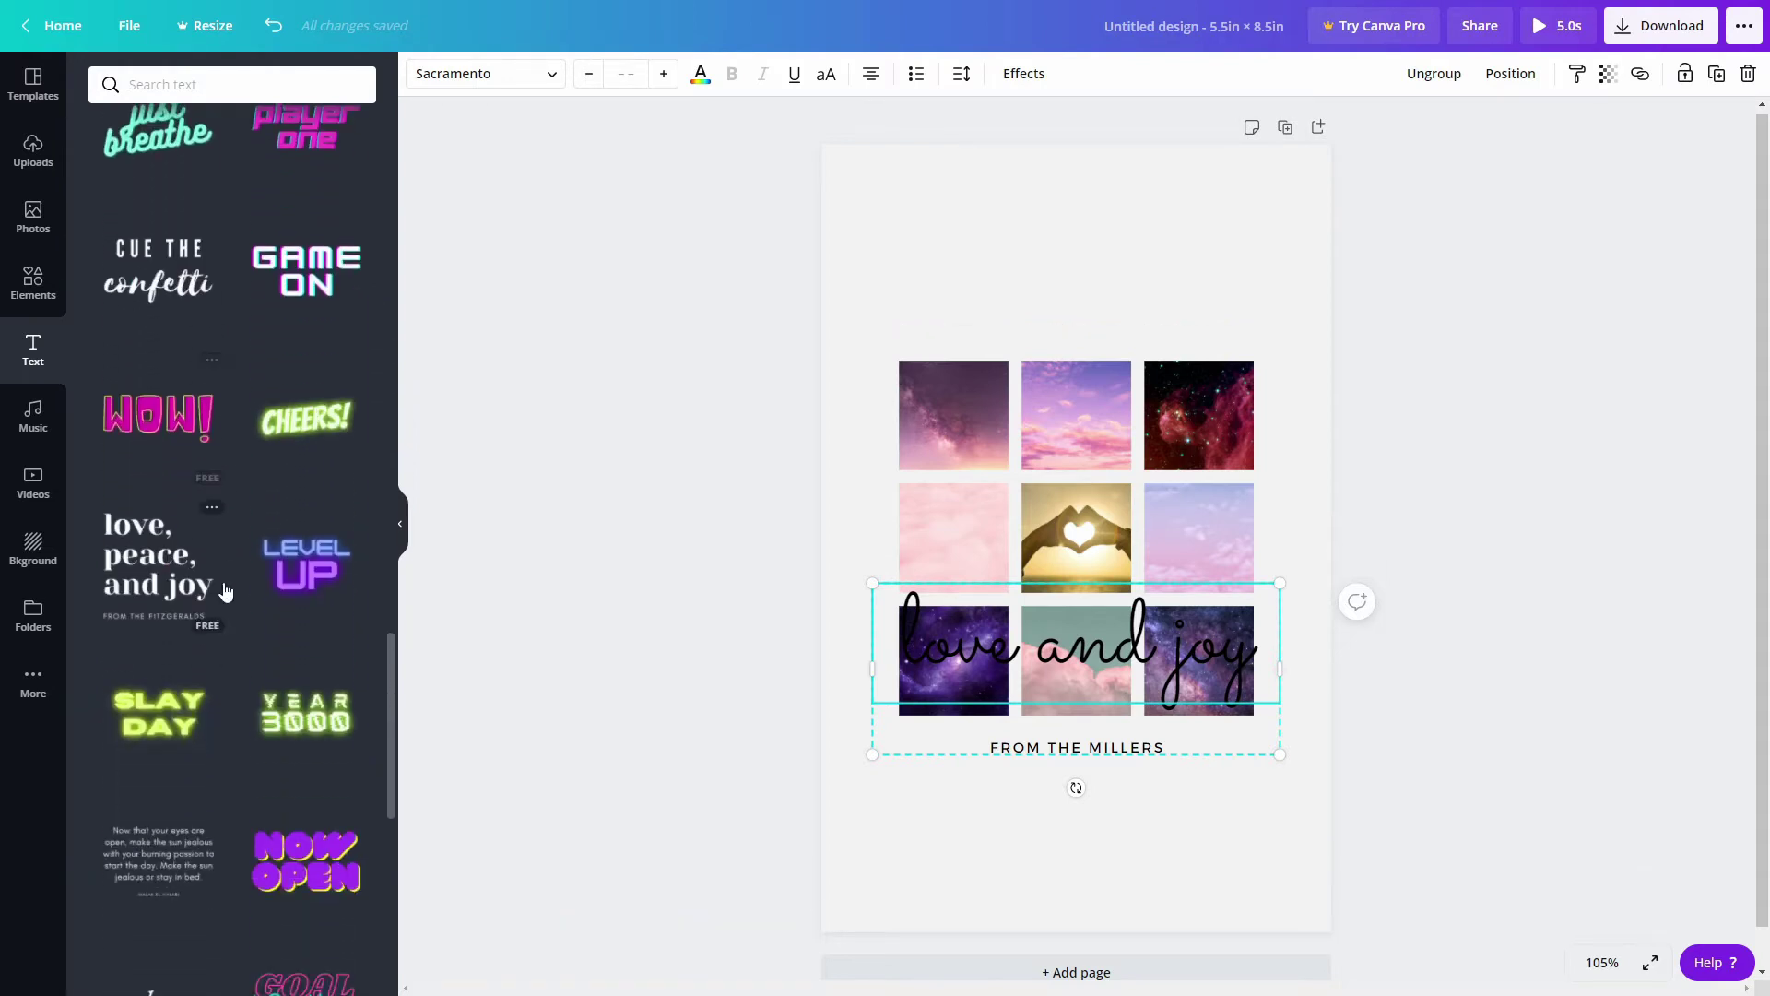
{"action": "scroll", "coordinate": [226, 590], "scroll_direction": "down", "scroll_amount": 2}
{"action": "left_click_drag", "start_coordinate": [1068, 695], "coordinate": [1061, 785]}
Move the nine-photo grid higher and centre the love and joy text just beneath it.
{"action": "left_click_drag", "start_coordinate": [1314, 723], "coordinate": [887, 353]}
{"action": "left_click_drag", "start_coordinate": [979, 412], "coordinate": [972, 341]}
{"action": "left_click_drag", "start_coordinate": [1150, 789], "coordinate": [1150, 728]}
{"action": "left_click", "coordinate": [1134, 742]}
Ungroup the 'love and joy' text into separate heading and sign-off lines.
{"action": "right_click", "coordinate": [1134, 742]}
{"action": "left_click", "coordinate": [1675, 558]}
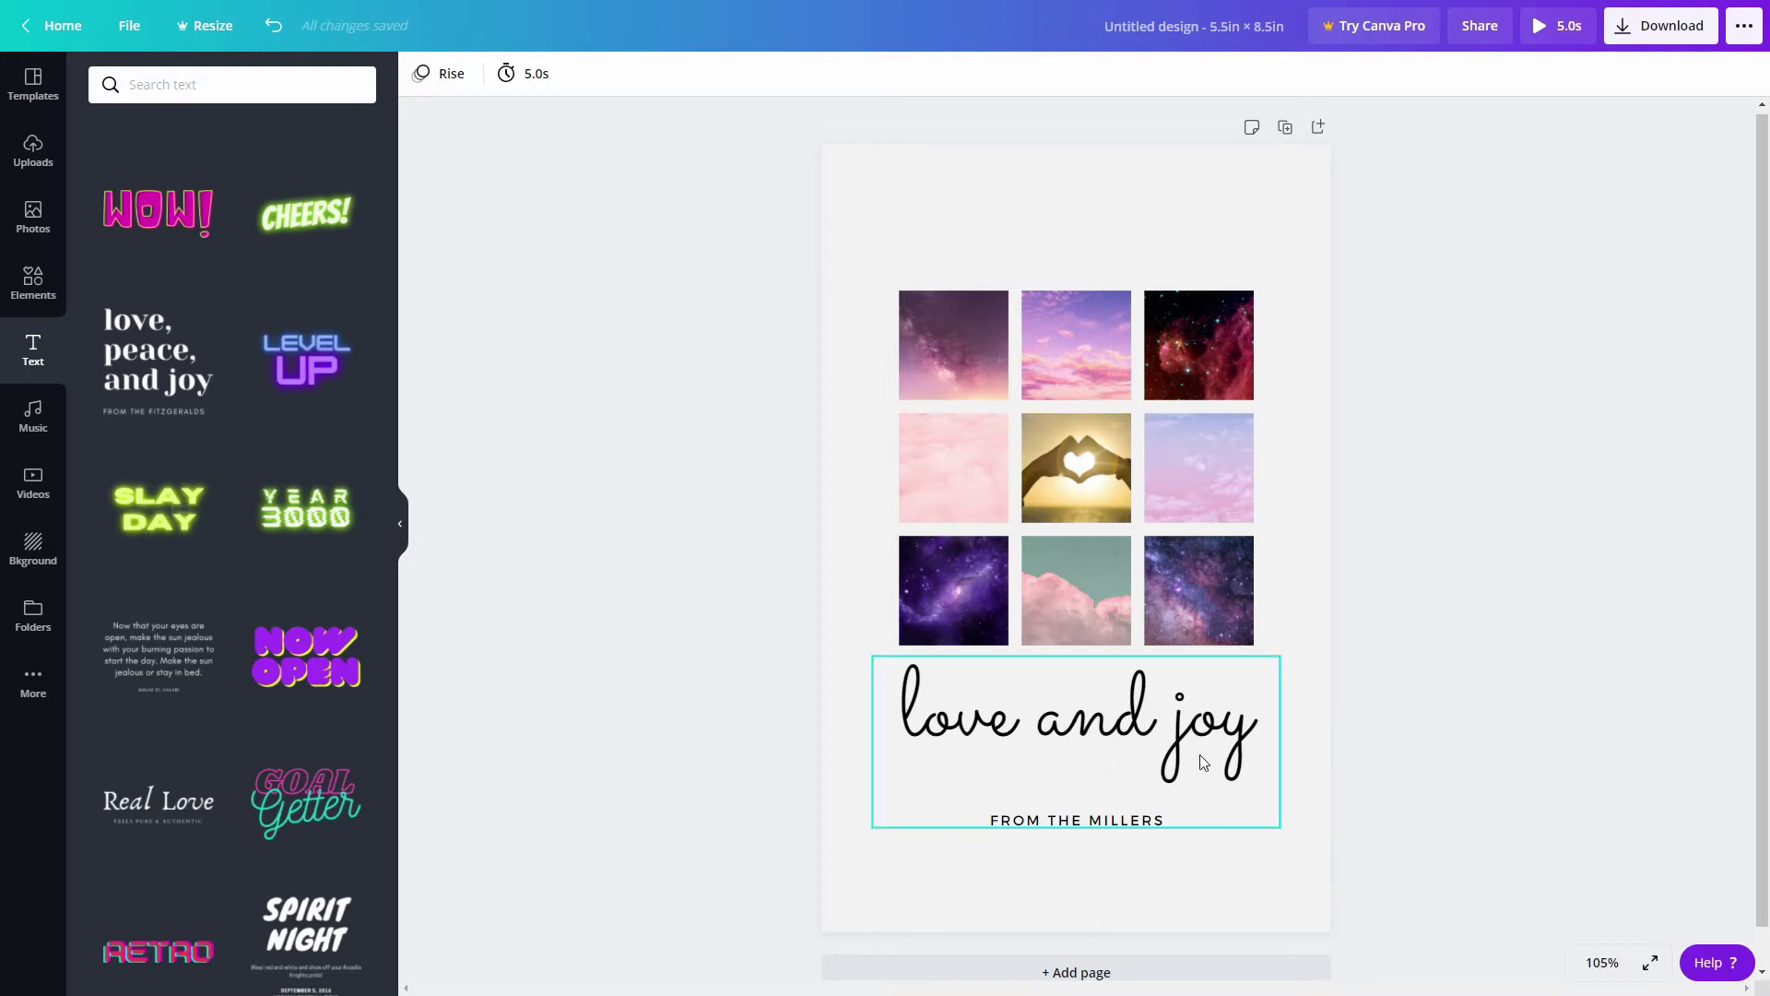
{"action": "right_click", "coordinate": [1116, 744]}
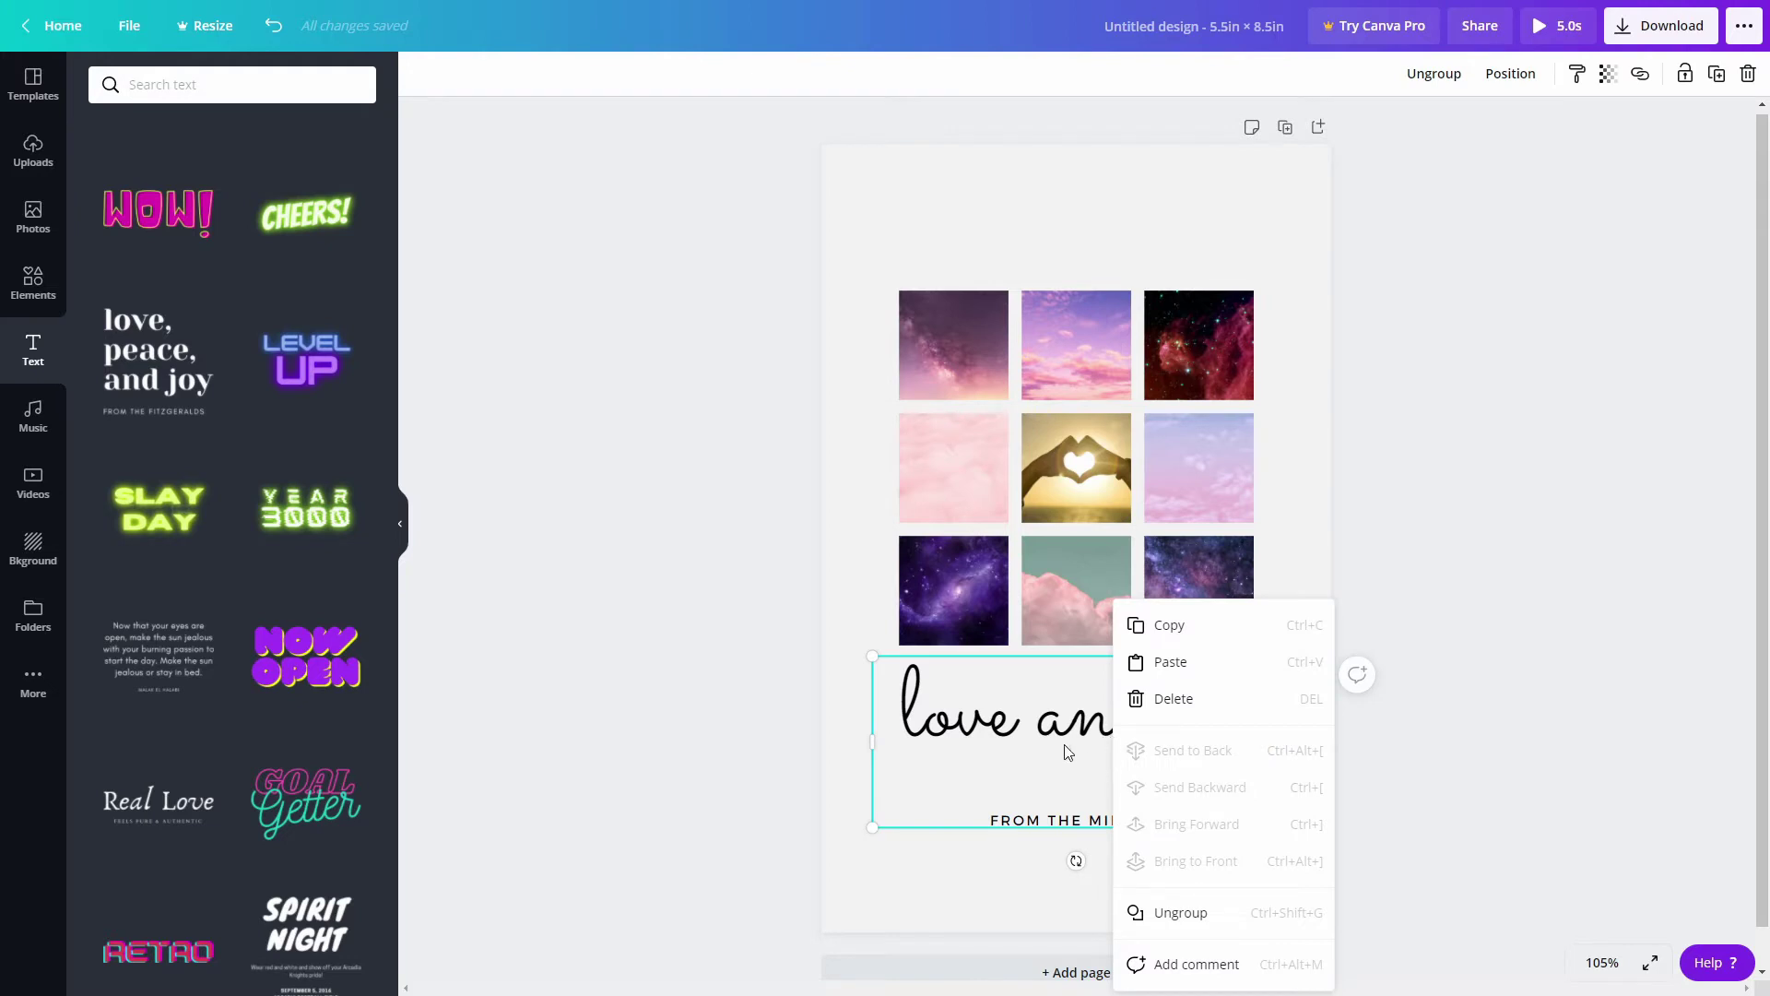
{"action": "left_click", "coordinate": [1276, 925]}
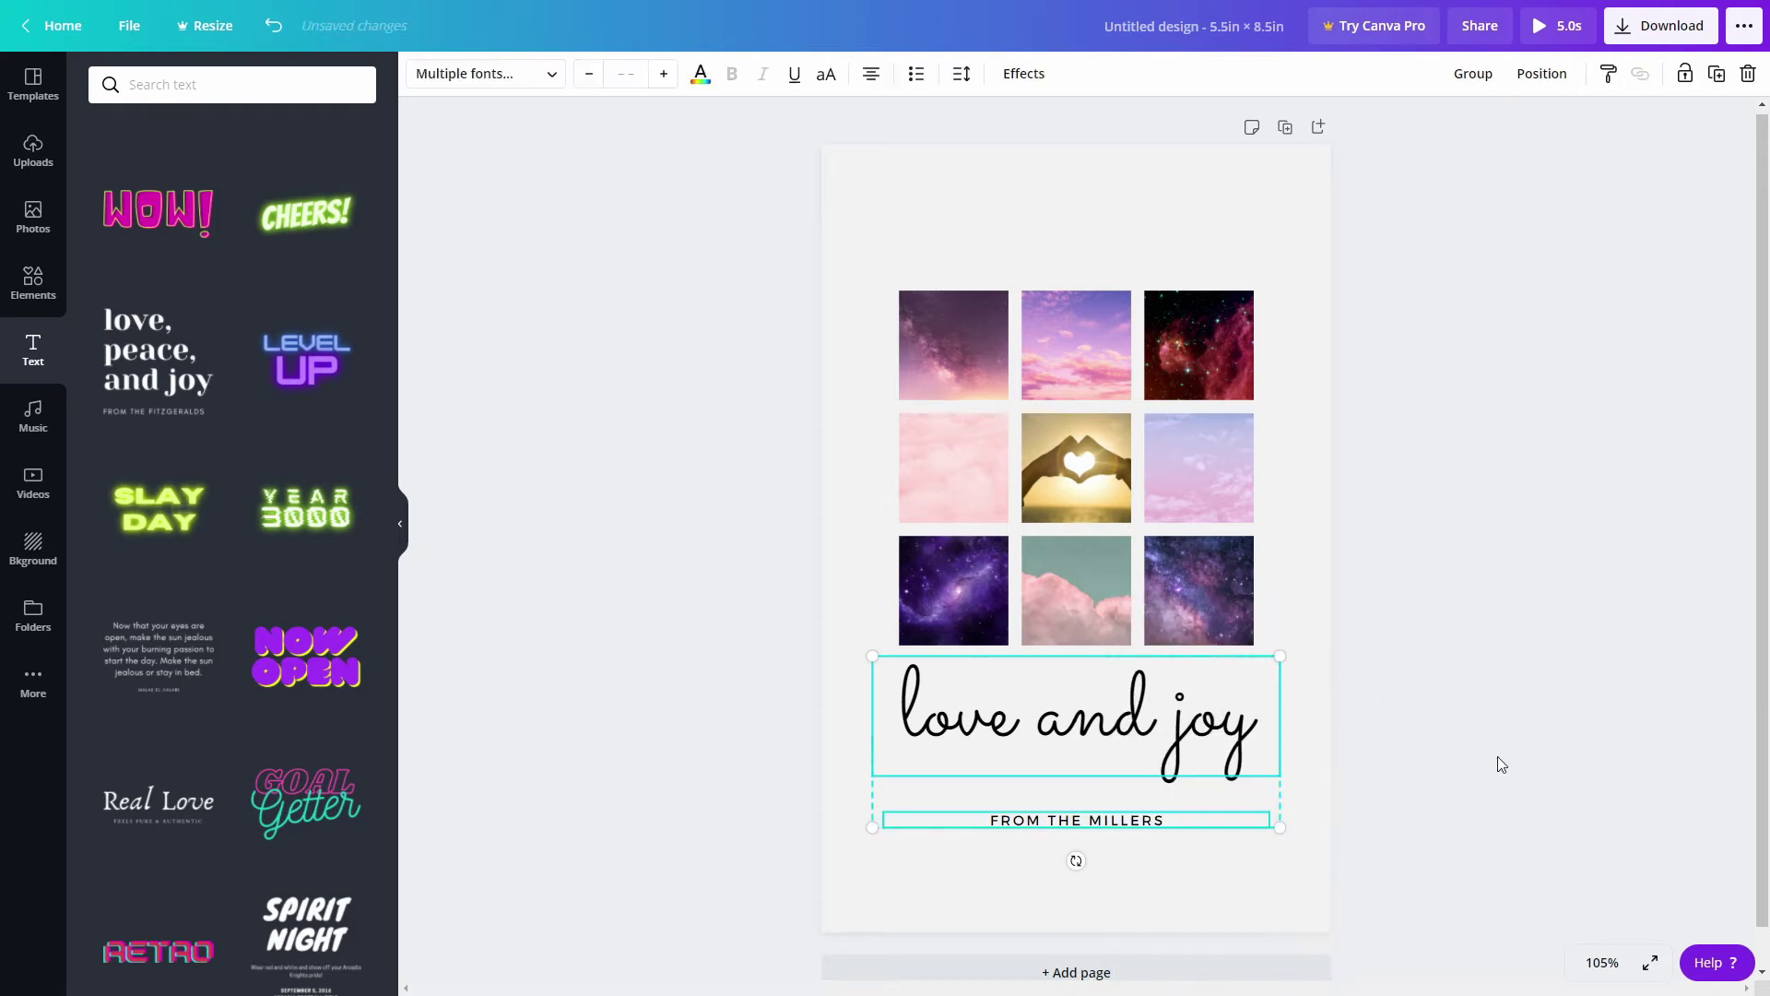
{"action": "left_click", "coordinate": [1503, 764]}
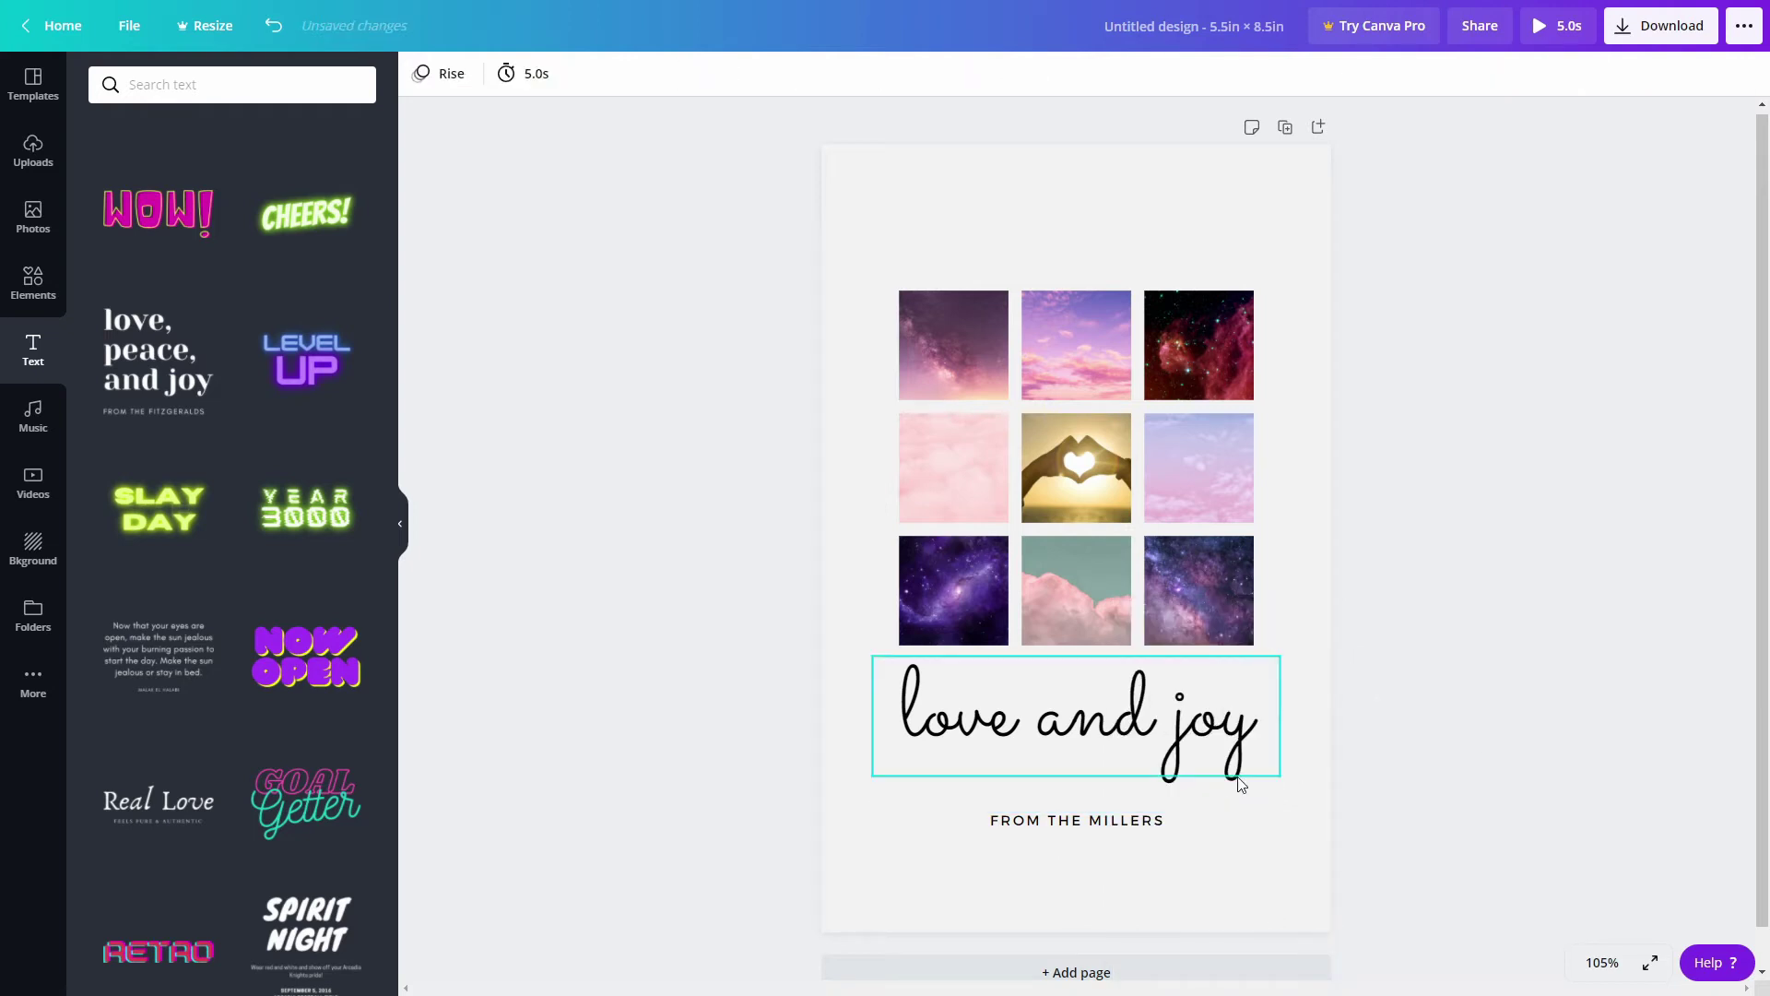
{"action": "left_click_drag", "start_coordinate": [1259, 856], "coordinate": [908, 699]}
{"action": "left_click", "coordinate": [1319, 887]}
{"action": "left_click_drag", "start_coordinate": [1319, 881], "coordinate": [1052, 741]}
{"action": "right_click", "coordinate": [1100, 728]}
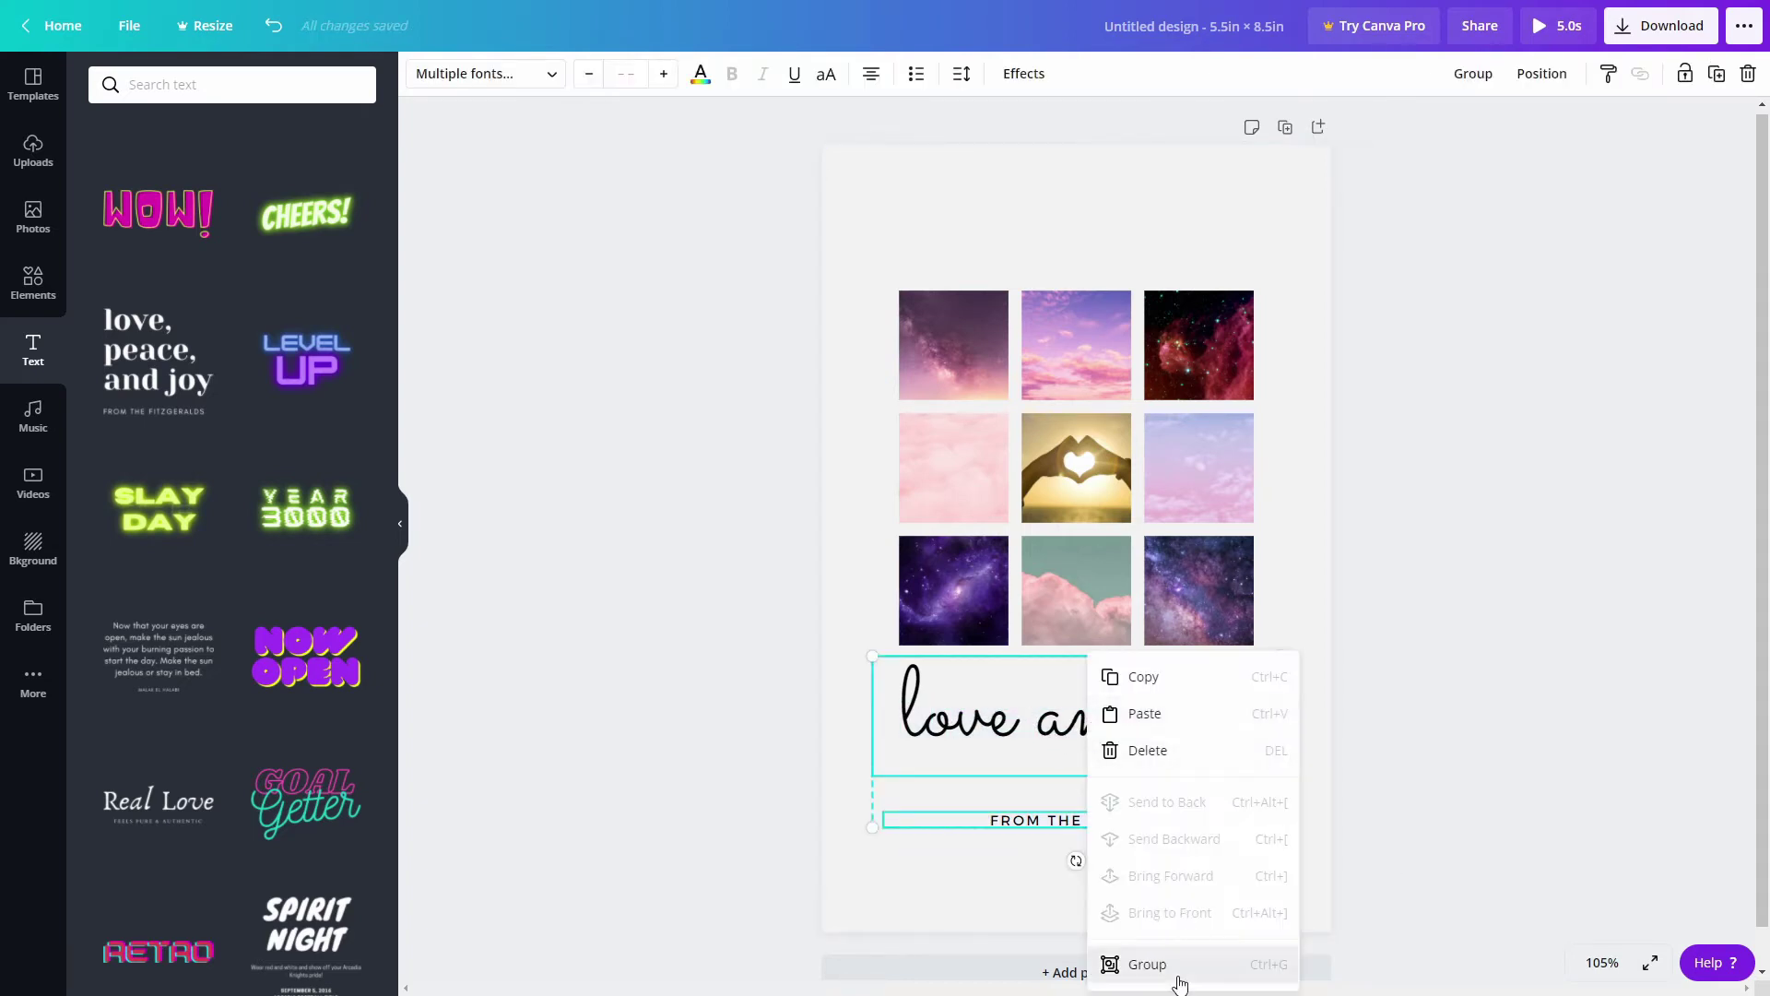
{"action": "left_click", "coordinate": [1147, 964]}
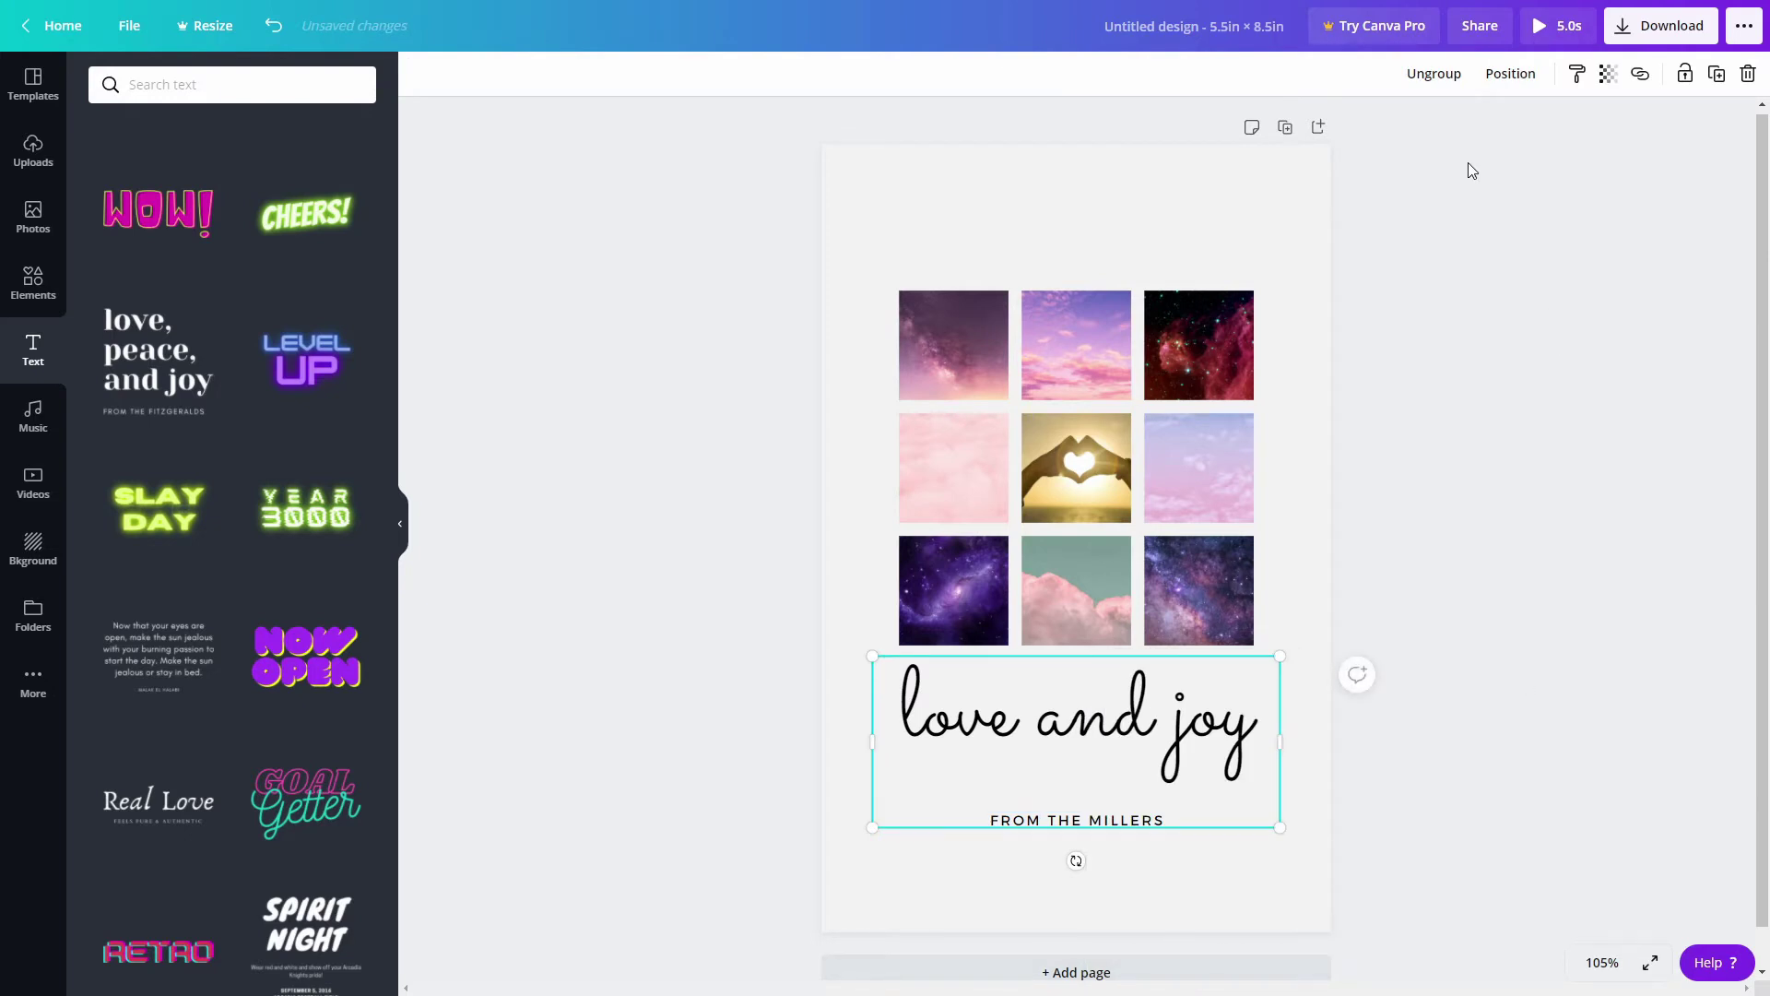
{"action": "left_click", "coordinate": [1443, 81]}
{"action": "left_click", "coordinate": [1386, 666]}
Group the nine photos into one grid and nudge it slightly higher.
{"action": "left_click_drag", "start_coordinate": [1392, 631], "coordinate": [894, 286]}
{"action": "right_click", "coordinate": [962, 346]}
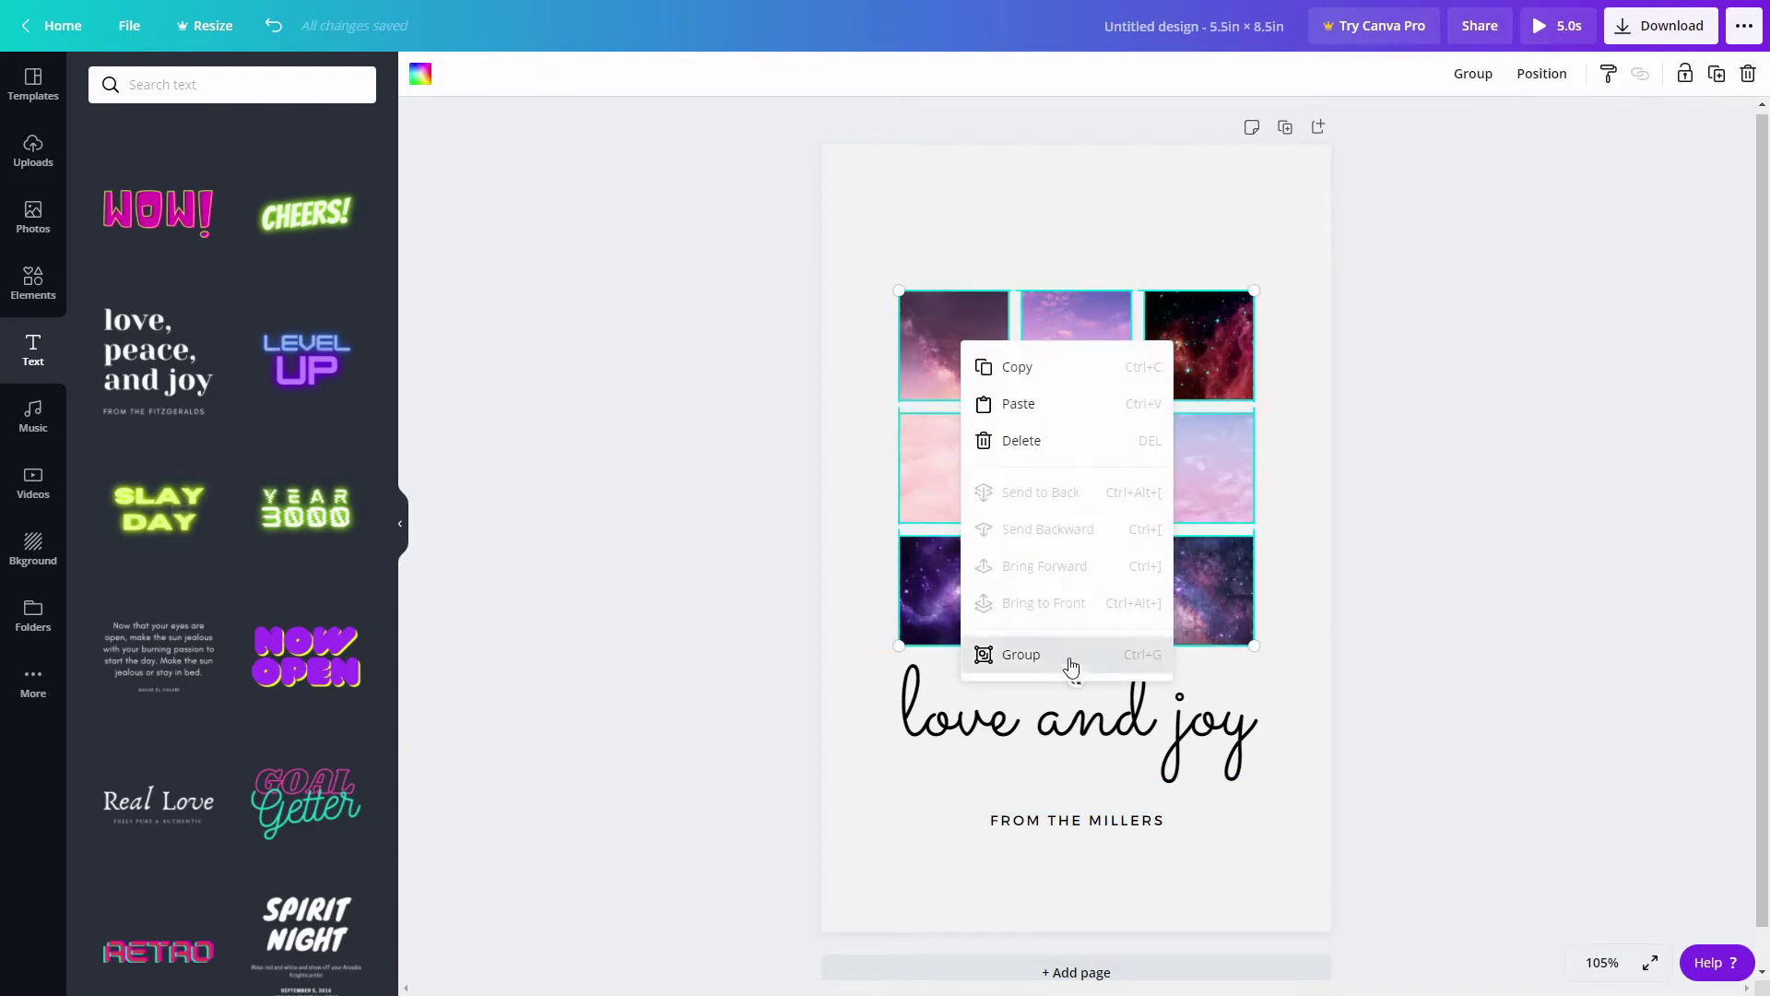
{"action": "left_click", "coordinate": [1051, 654]}
{"action": "left_click_drag", "start_coordinate": [1218, 611], "coordinate": [1212, 598]}
Select all the love and joy heading text and apply the Agrandir Grand Thin font.
{"action": "left_click", "coordinate": [1180, 740]}
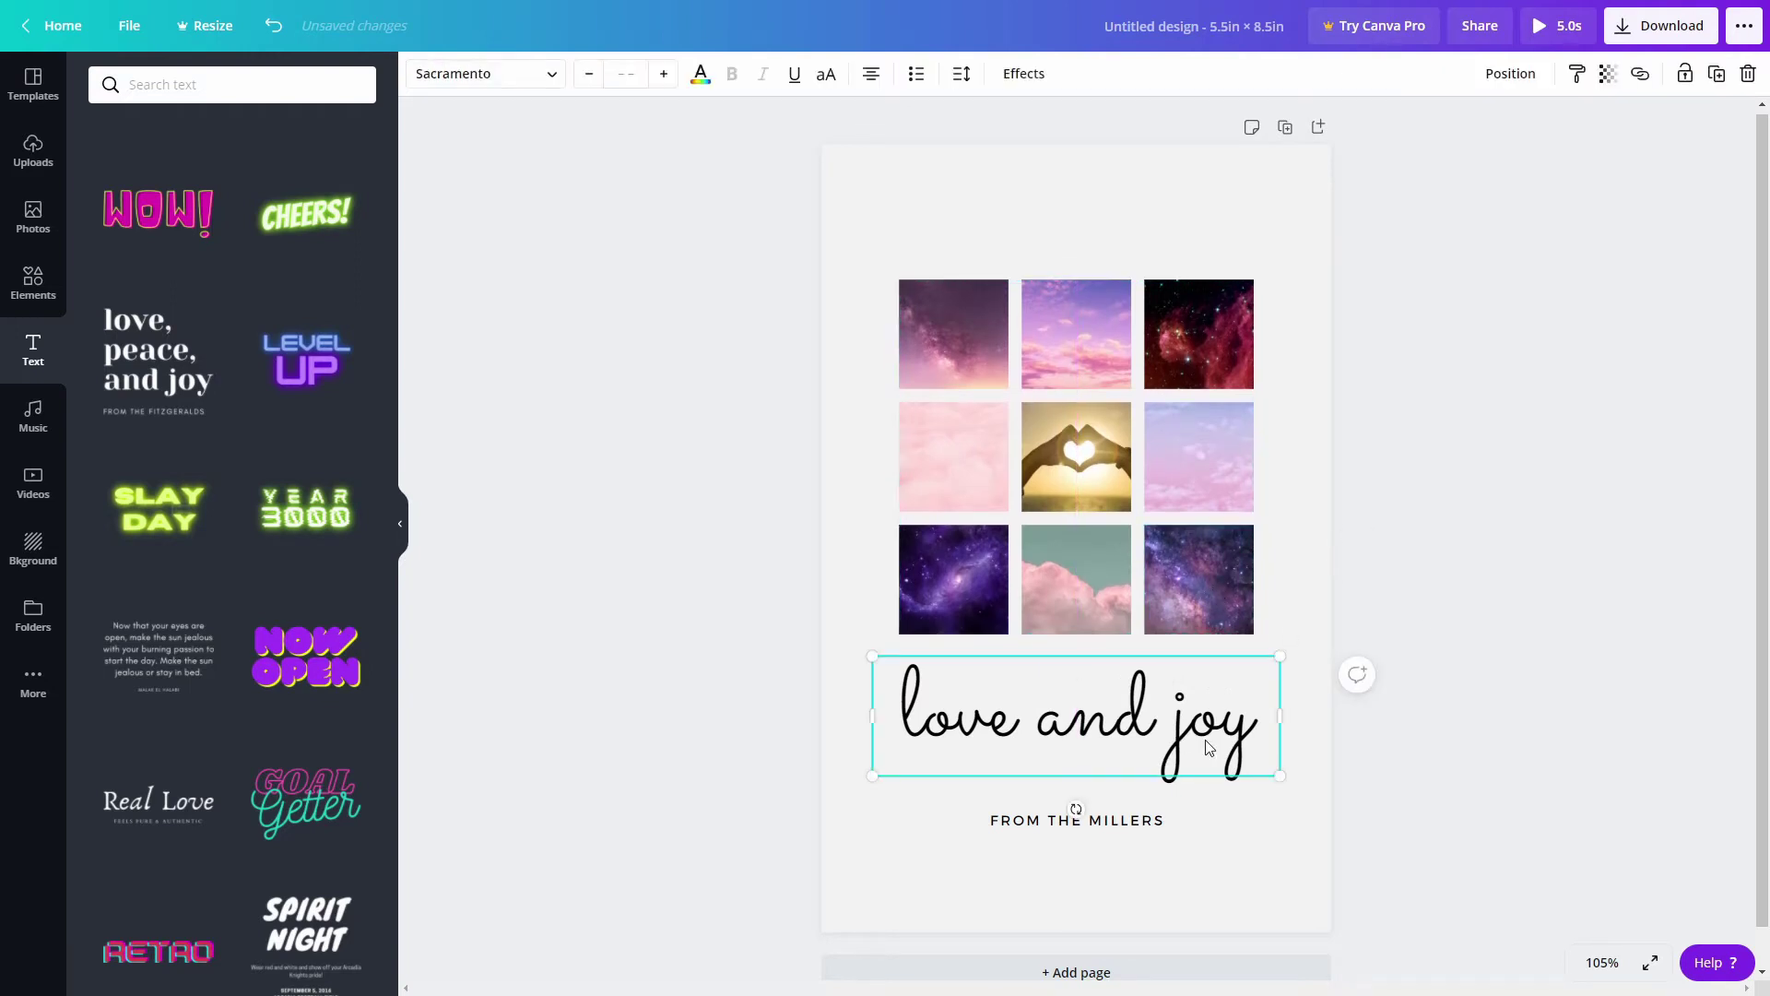
{"action": "double_click", "coordinate": [1207, 743]}
{"action": "key", "text": "ctrl+a"}
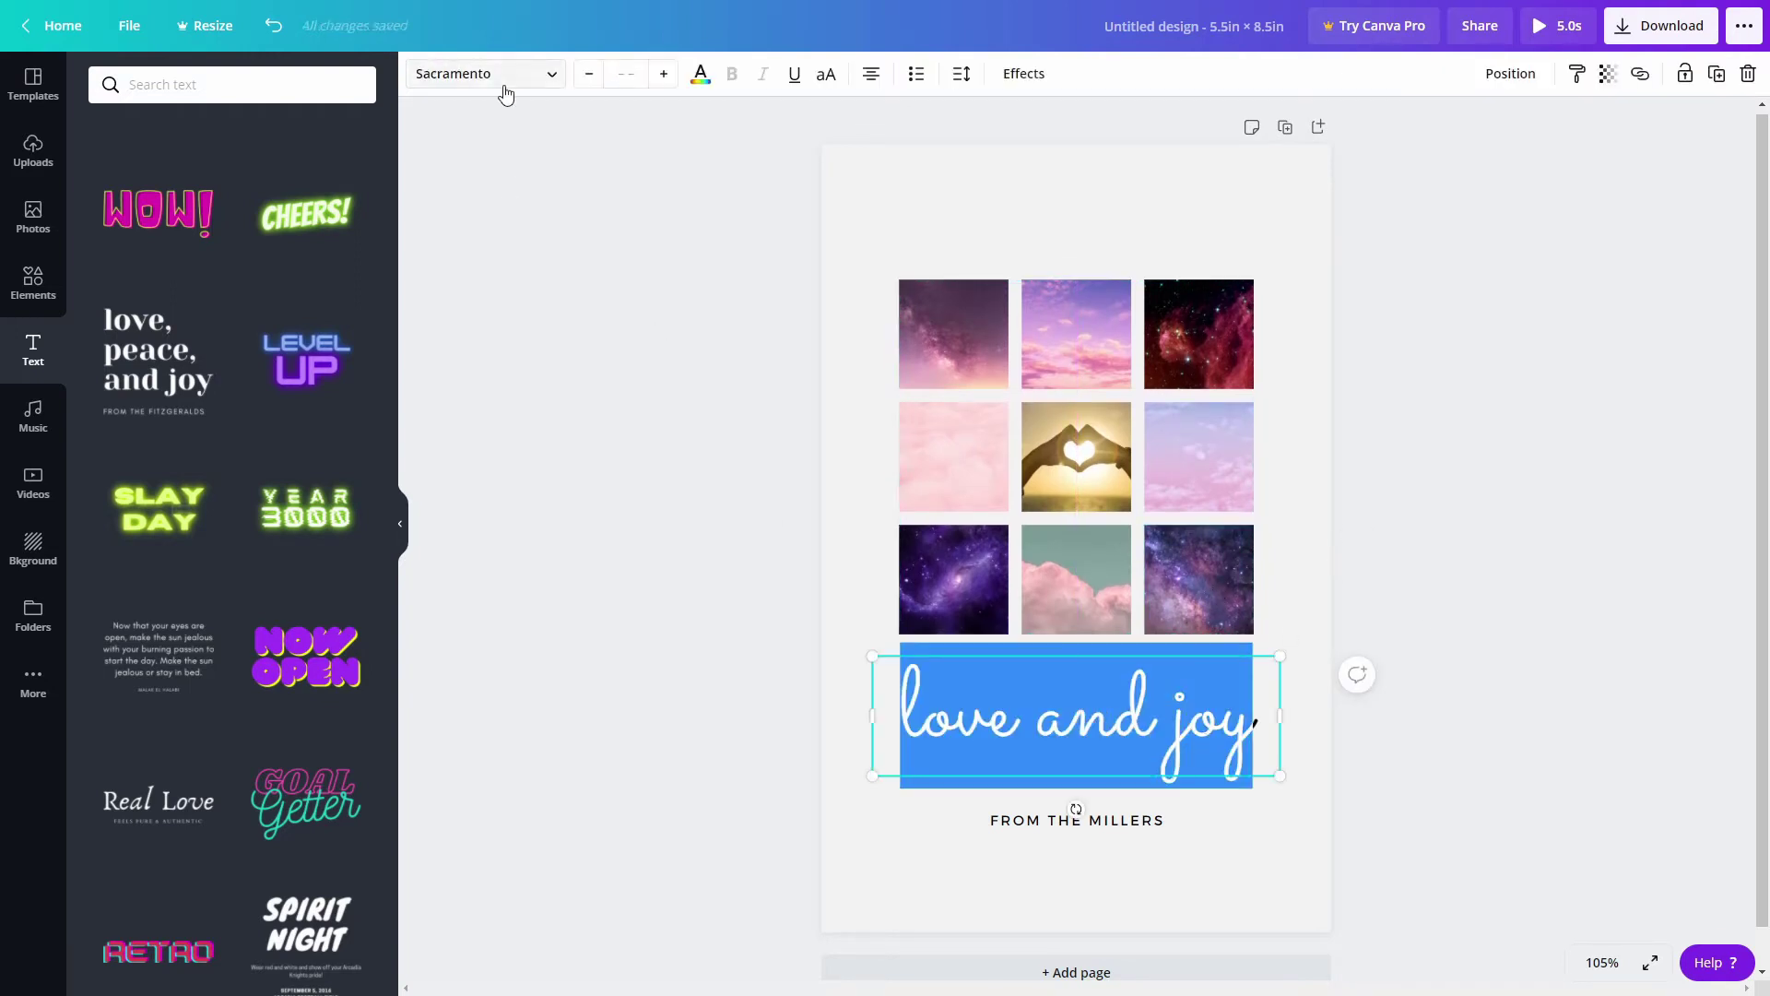
{"action": "left_click", "coordinate": [499, 79]}
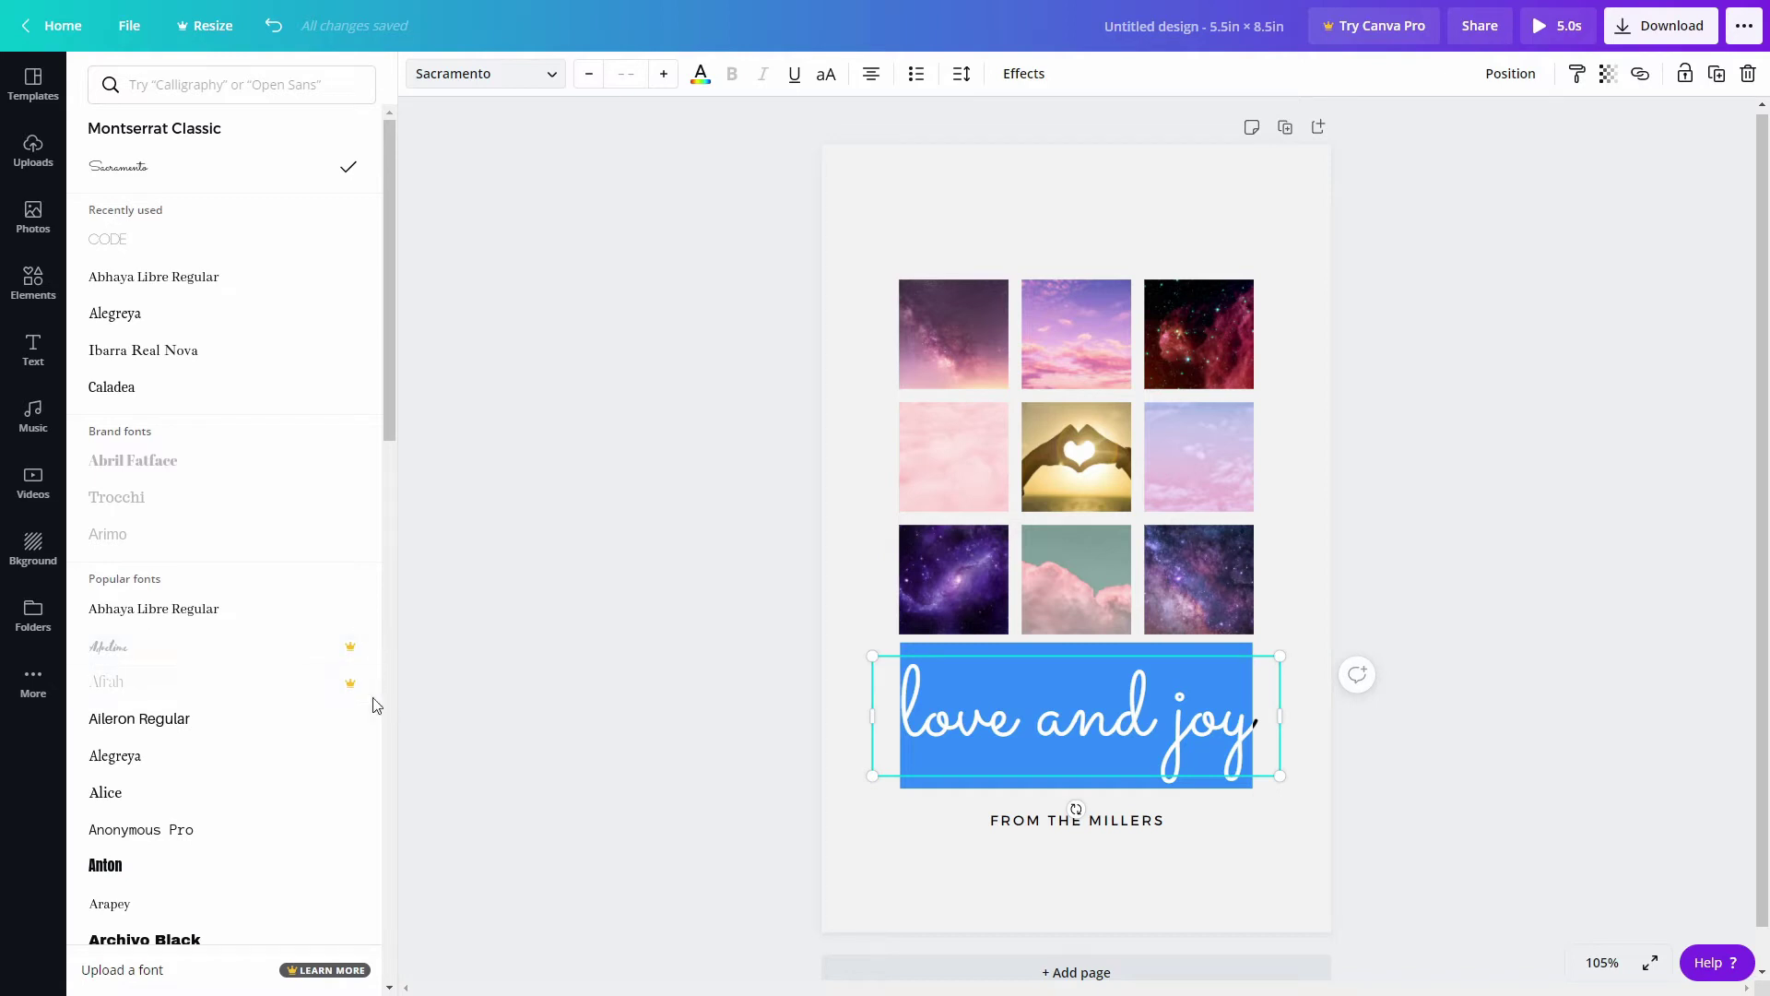
{"action": "scroll", "coordinate": [281, 659], "scroll_direction": "down", "scroll_amount": 2}
{"action": "scroll", "coordinate": [275, 648], "scroll_direction": "down", "scroll_amount": 1}
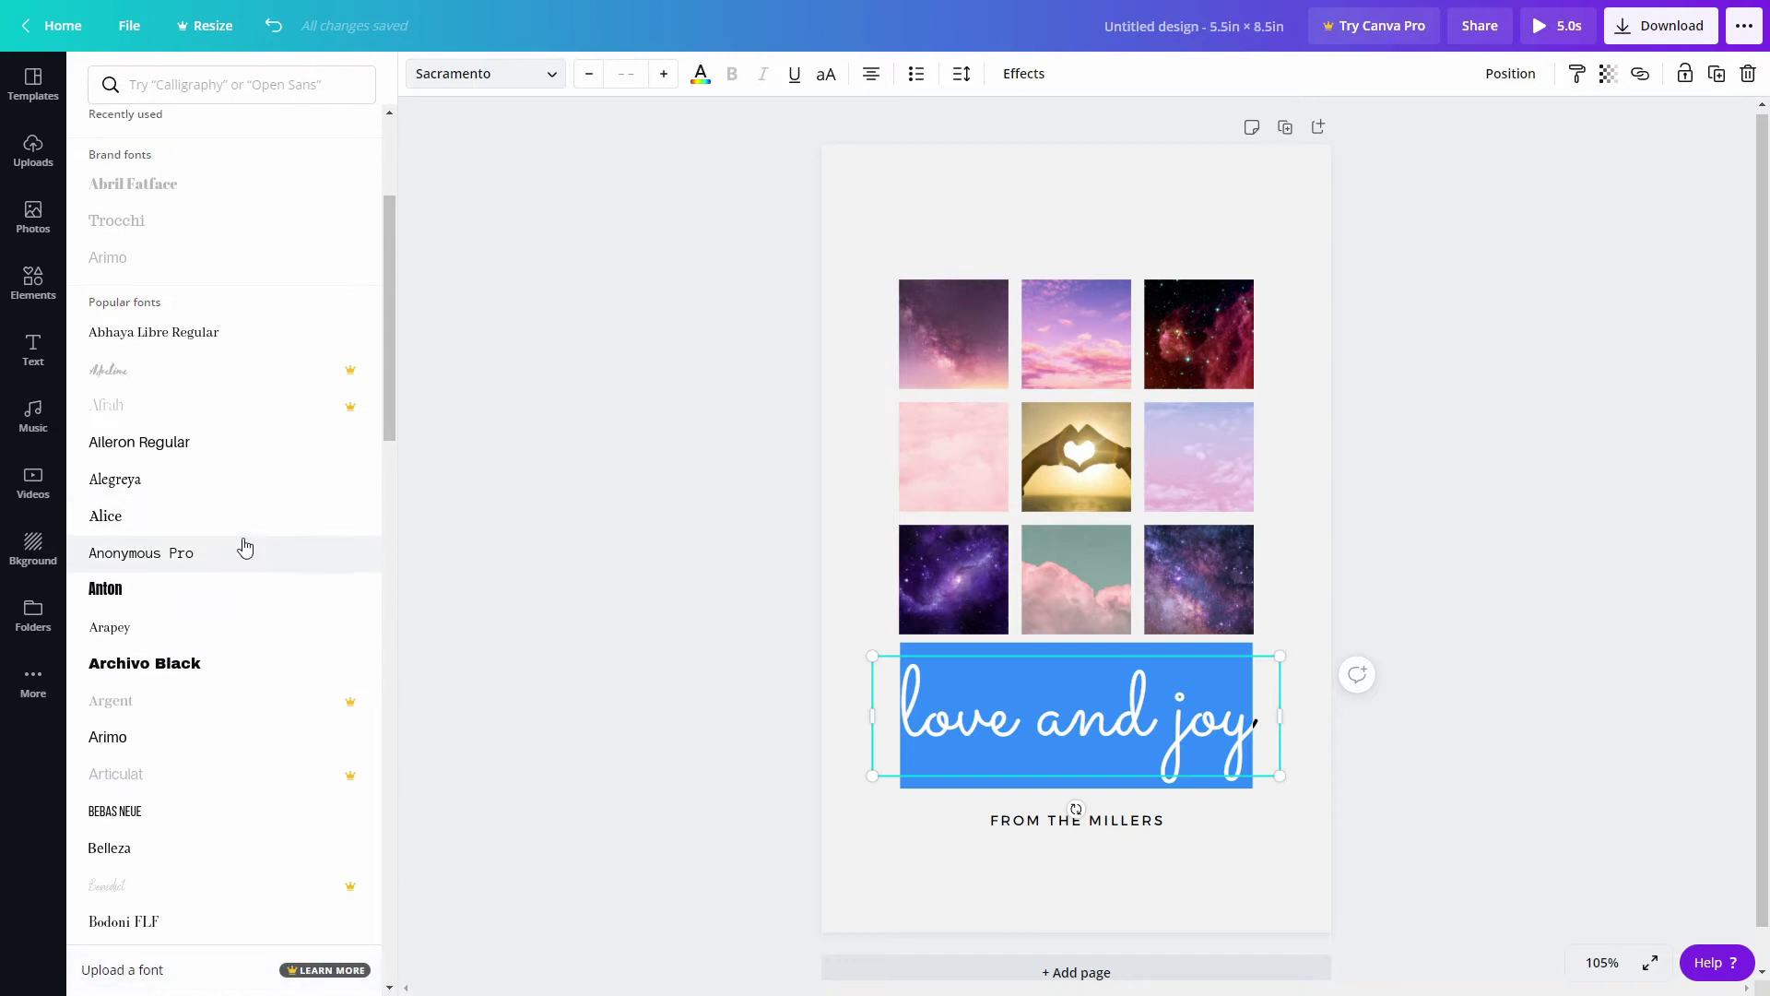
{"action": "scroll", "coordinate": [230, 499], "scroll_direction": "down", "scroll_amount": 13}
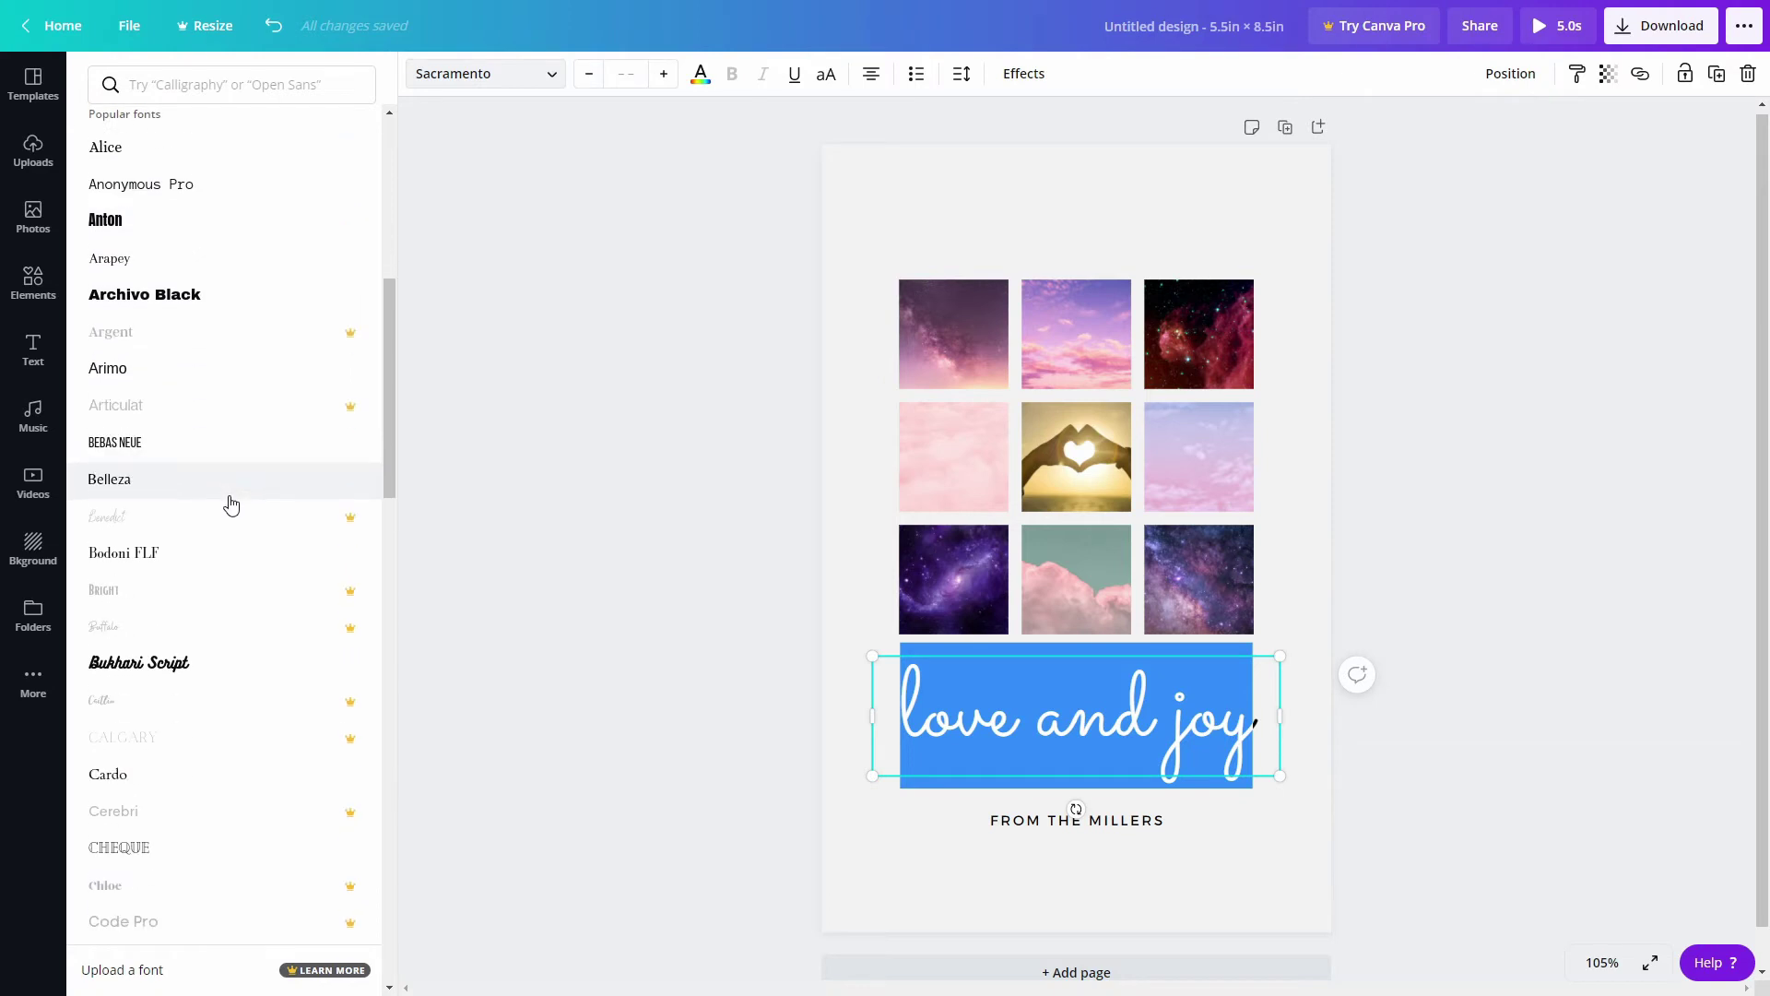
{"action": "scroll", "coordinate": [232, 515], "scroll_direction": "down", "scroll_amount": 10}
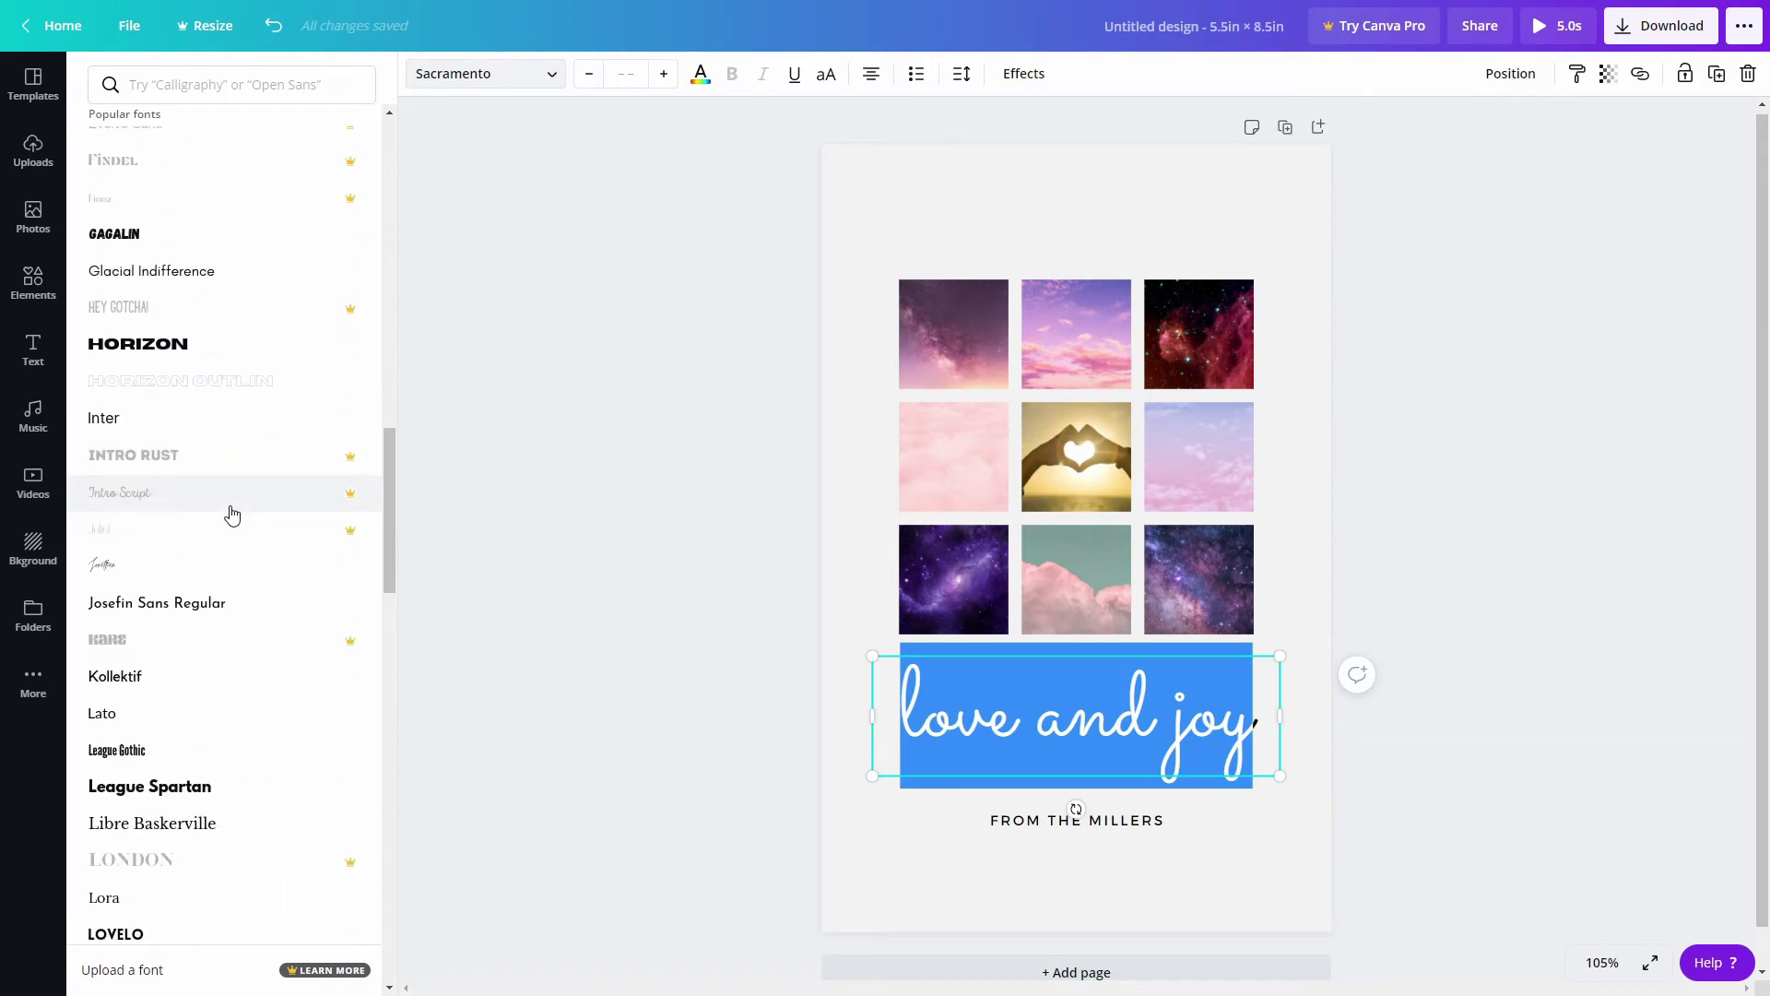
{"action": "scroll", "coordinate": [231, 515], "scroll_direction": "down", "scroll_amount": 10}
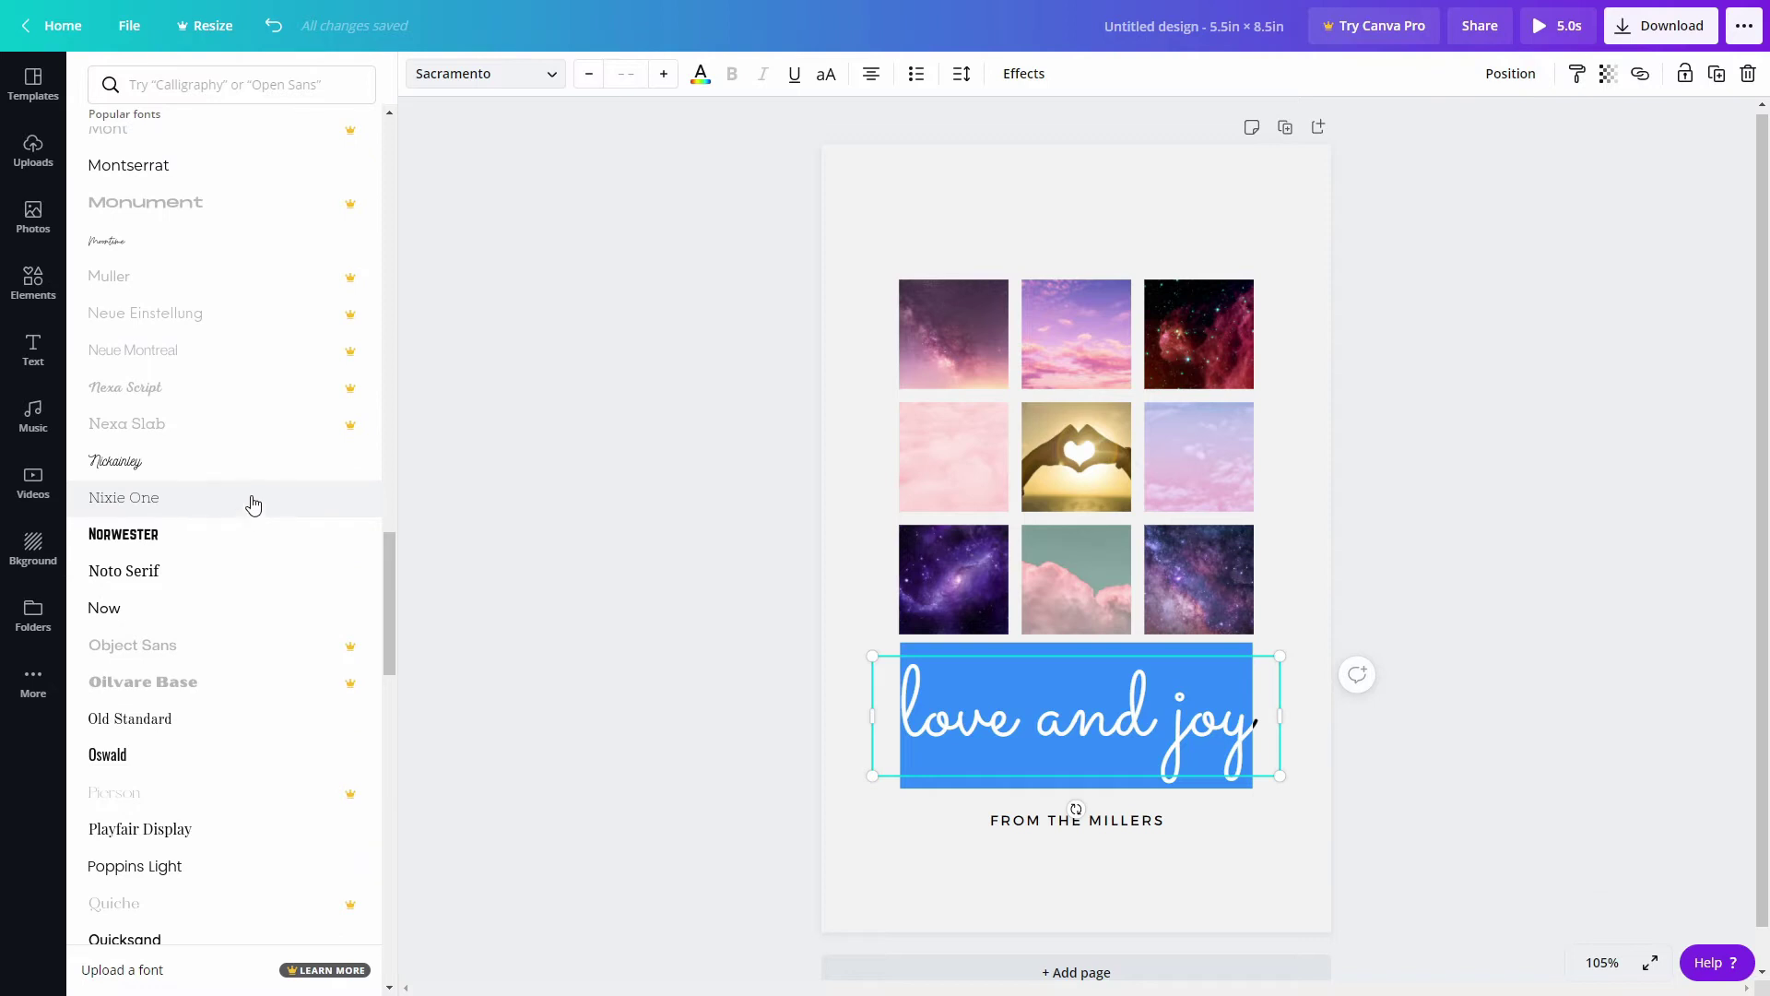
{"action": "scroll", "coordinate": [249, 495], "scroll_direction": "down", "scroll_amount": 5}
{"action": "scroll", "coordinate": [264, 495], "scroll_direction": "down", "scroll_amount": 6}
{"action": "scroll", "coordinate": [263, 503], "scroll_direction": "down", "scroll_amount": 7}
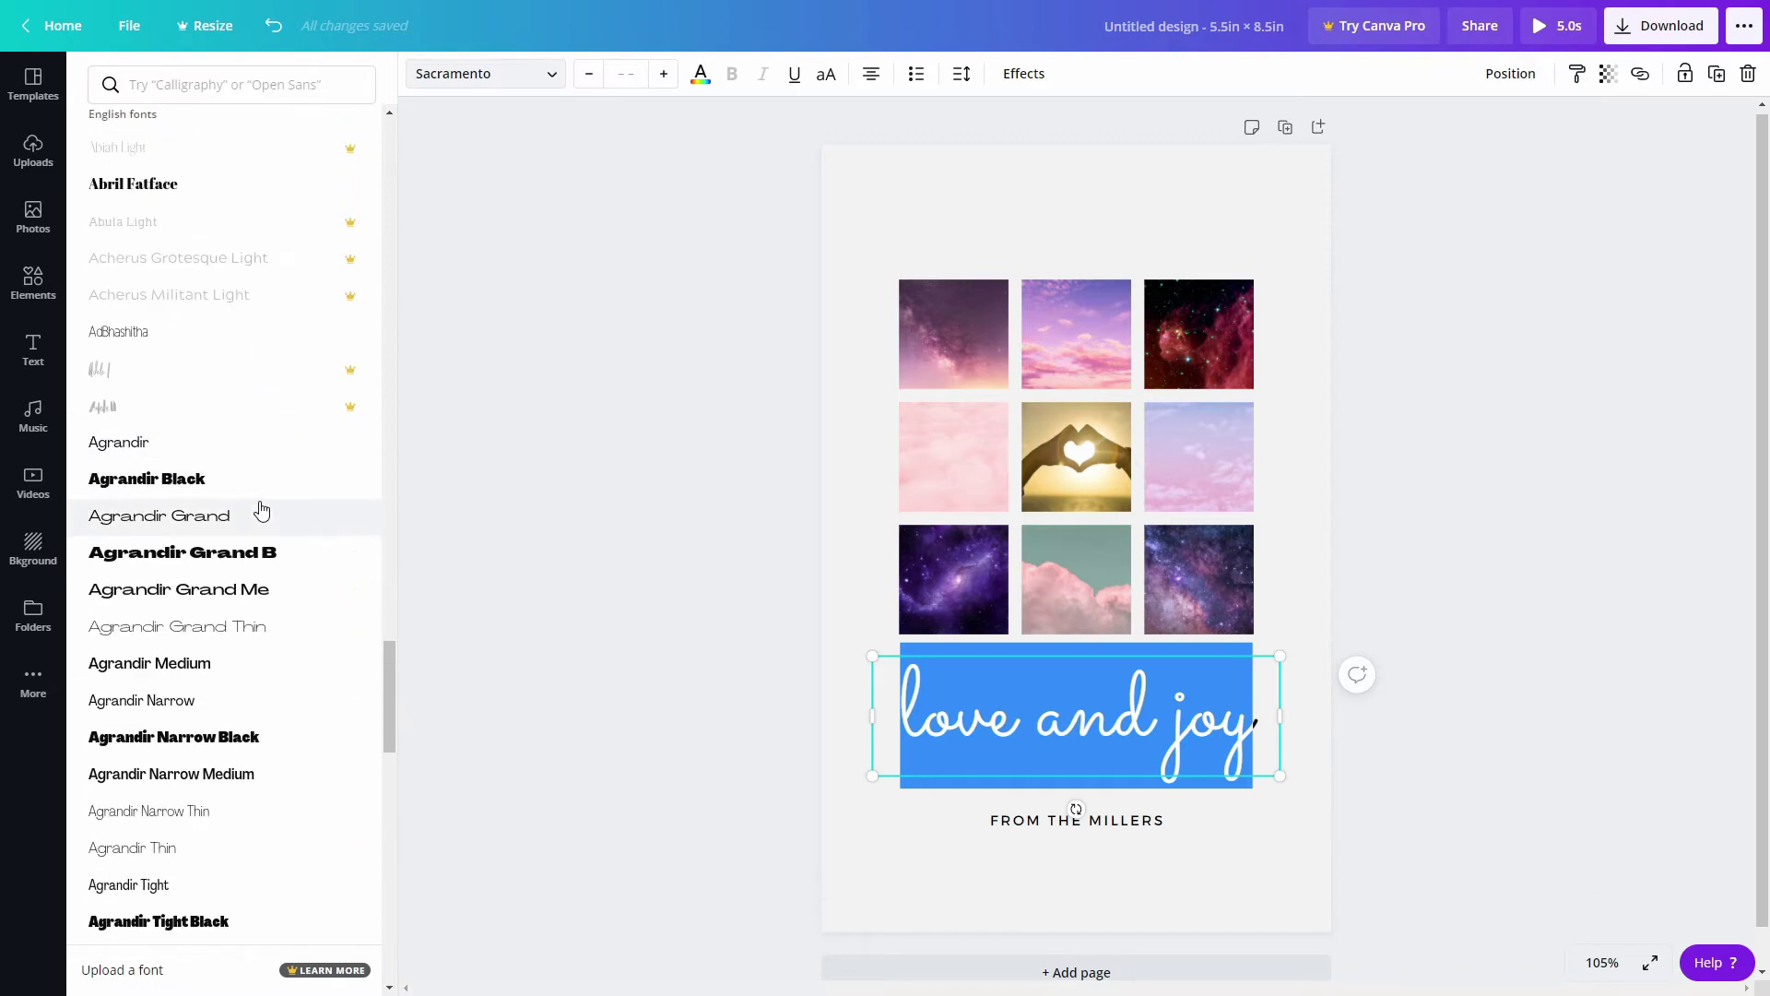
{"action": "left_click", "coordinate": [265, 547]}
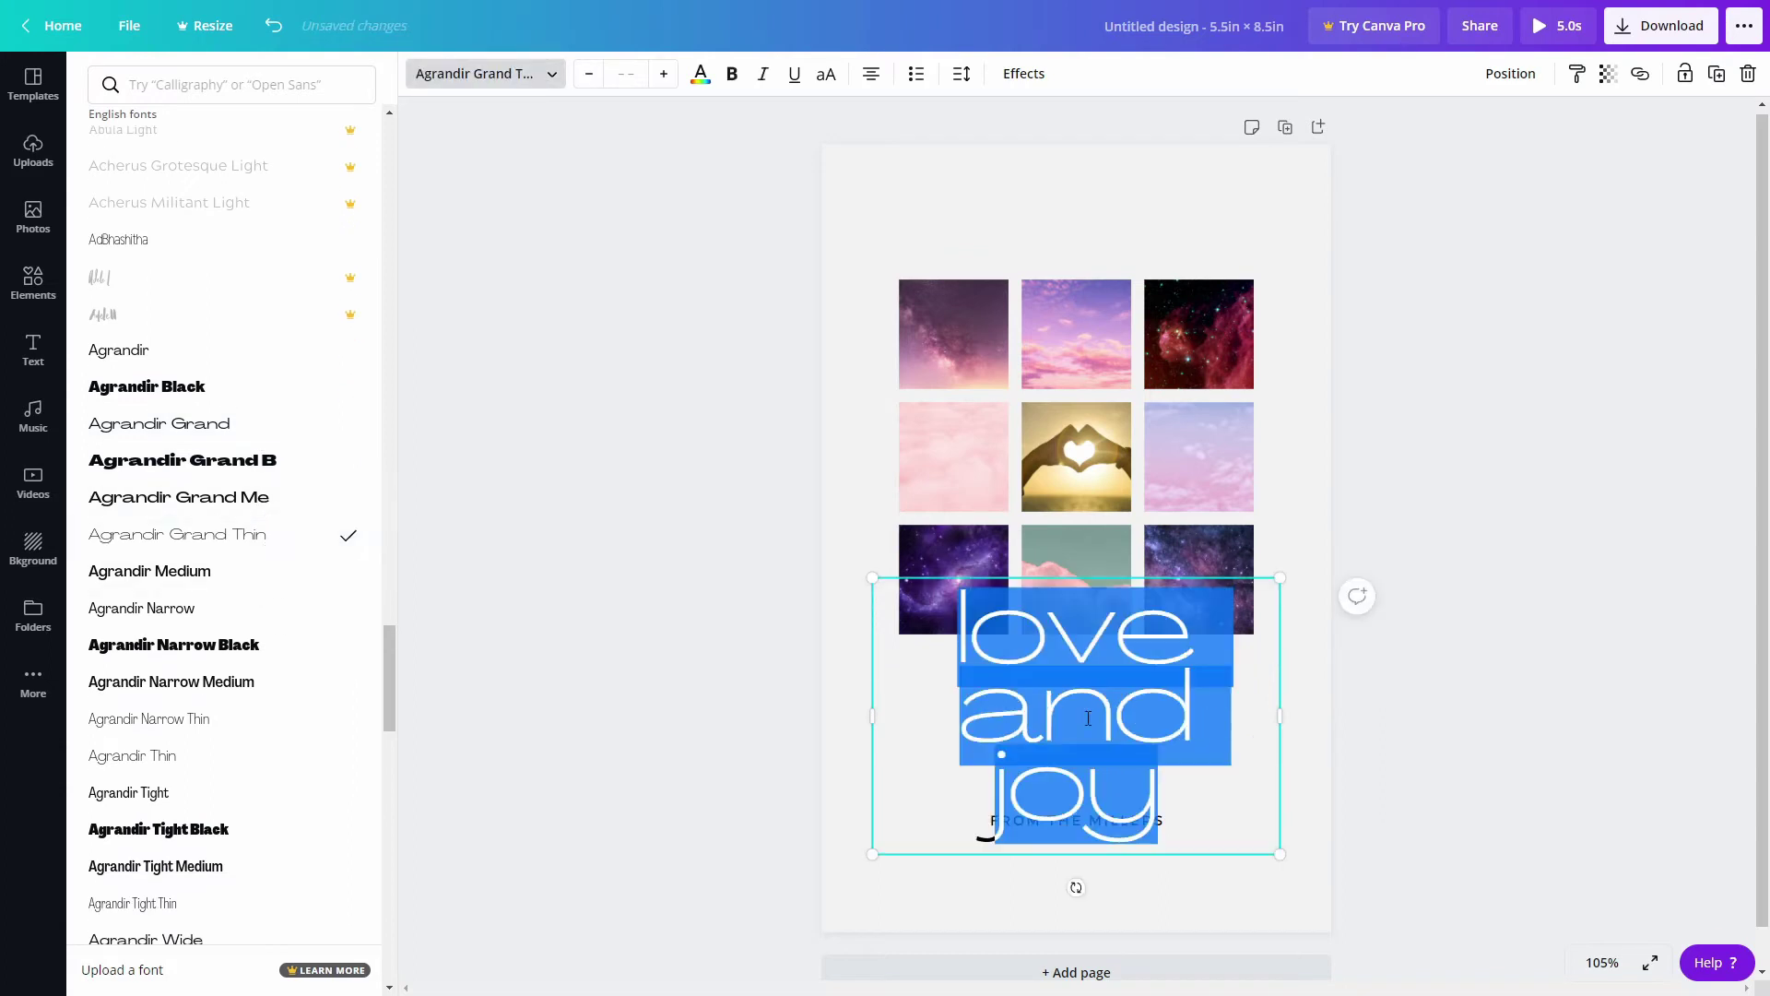
Close the font list and reselect all of the heading's text for editing.
{"action": "left_click", "coordinate": [1702, 722]}
{"action": "left_click", "coordinate": [1459, 710]}
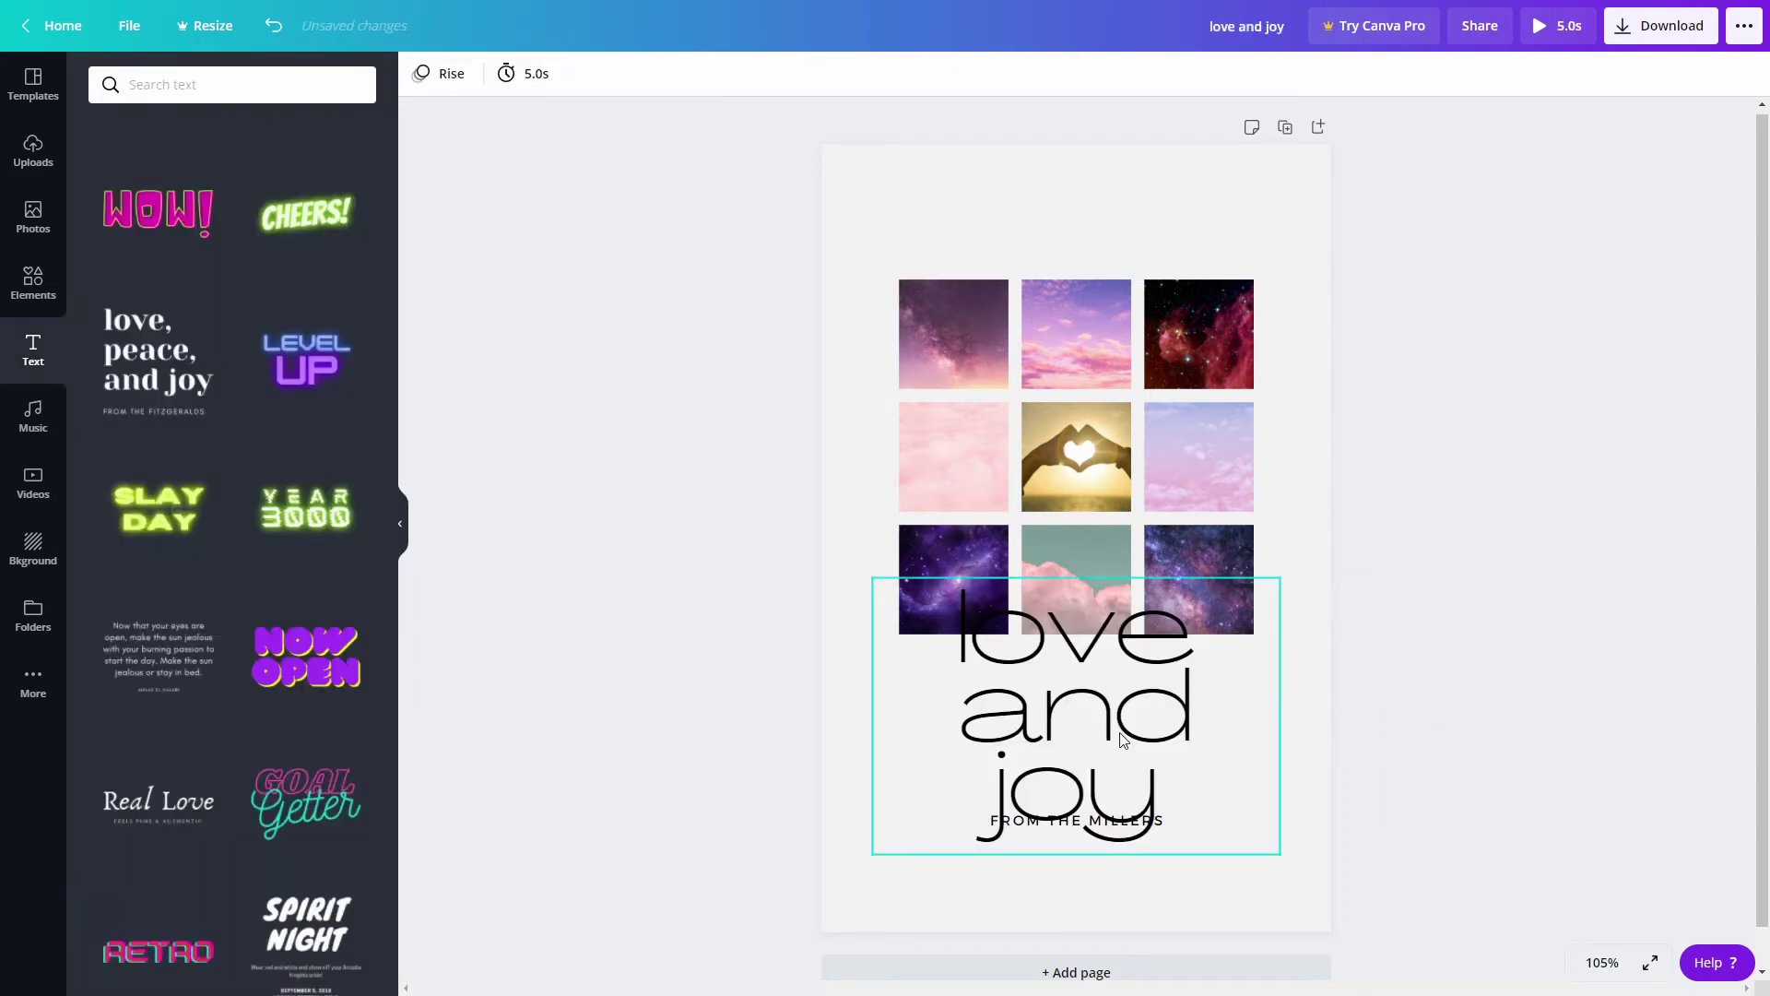
{"action": "left_click", "coordinate": [1270, 720]}
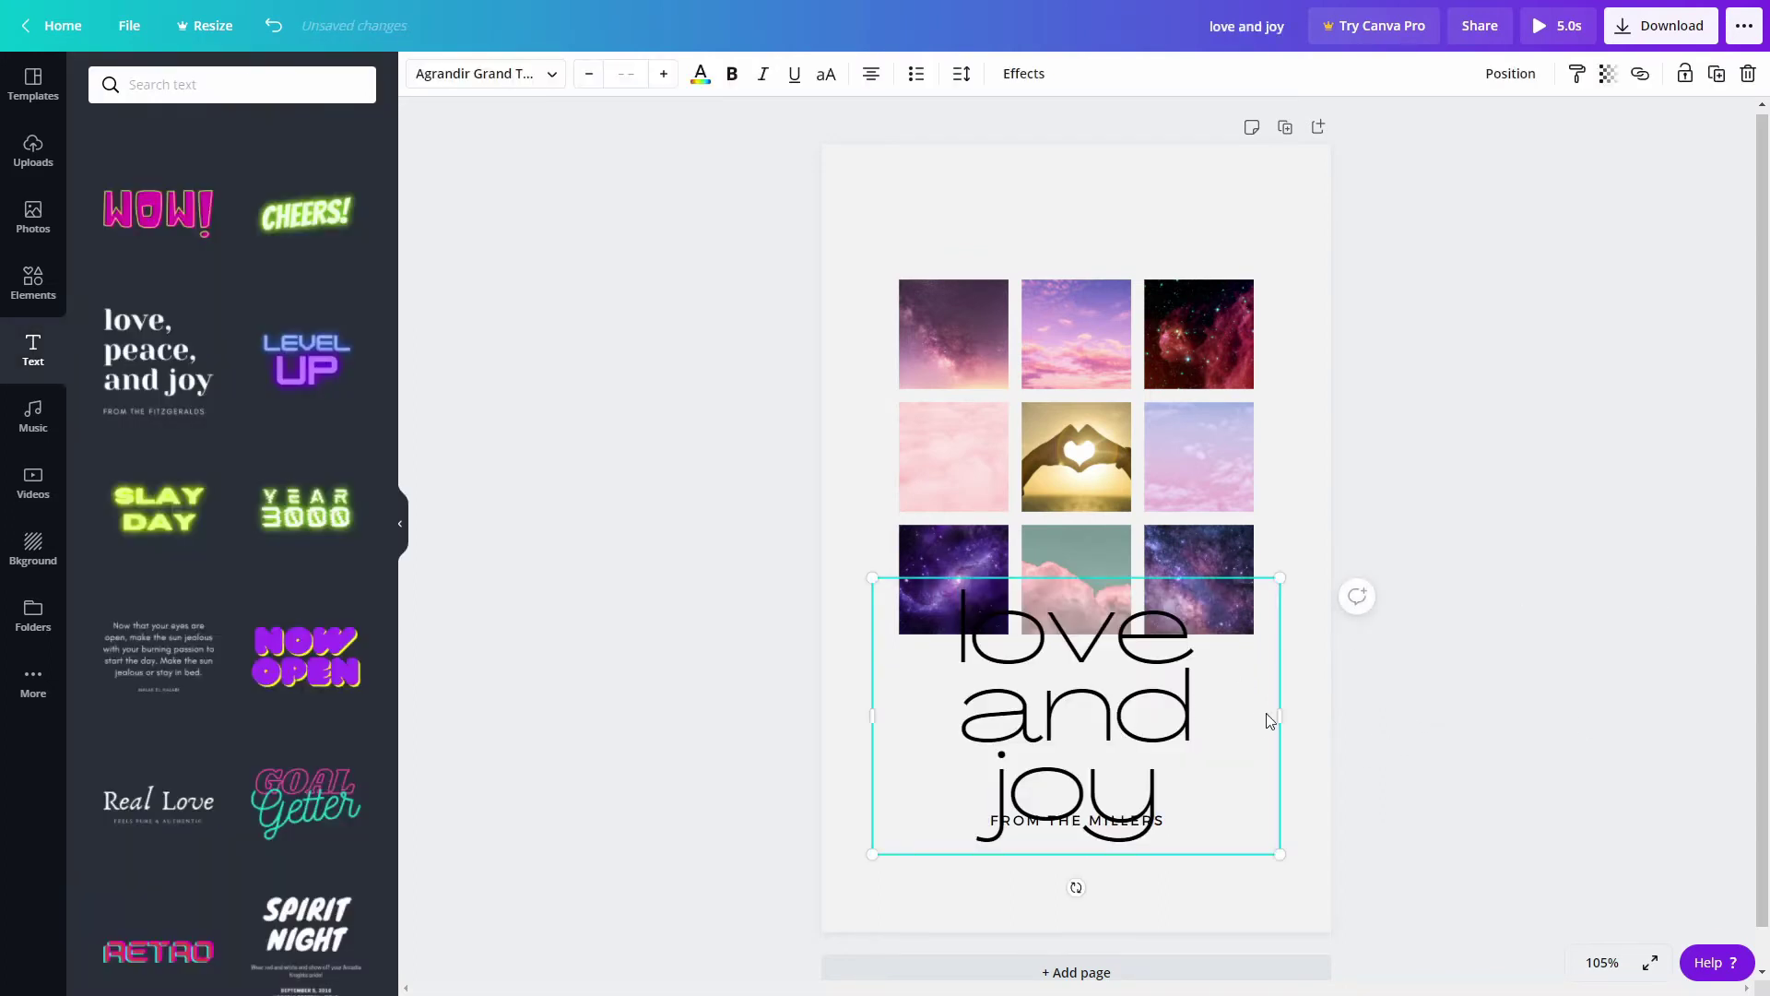
{"action": "double_click", "coordinate": [1124, 711]}
{"action": "triple_click", "coordinate": [1187, 711]}
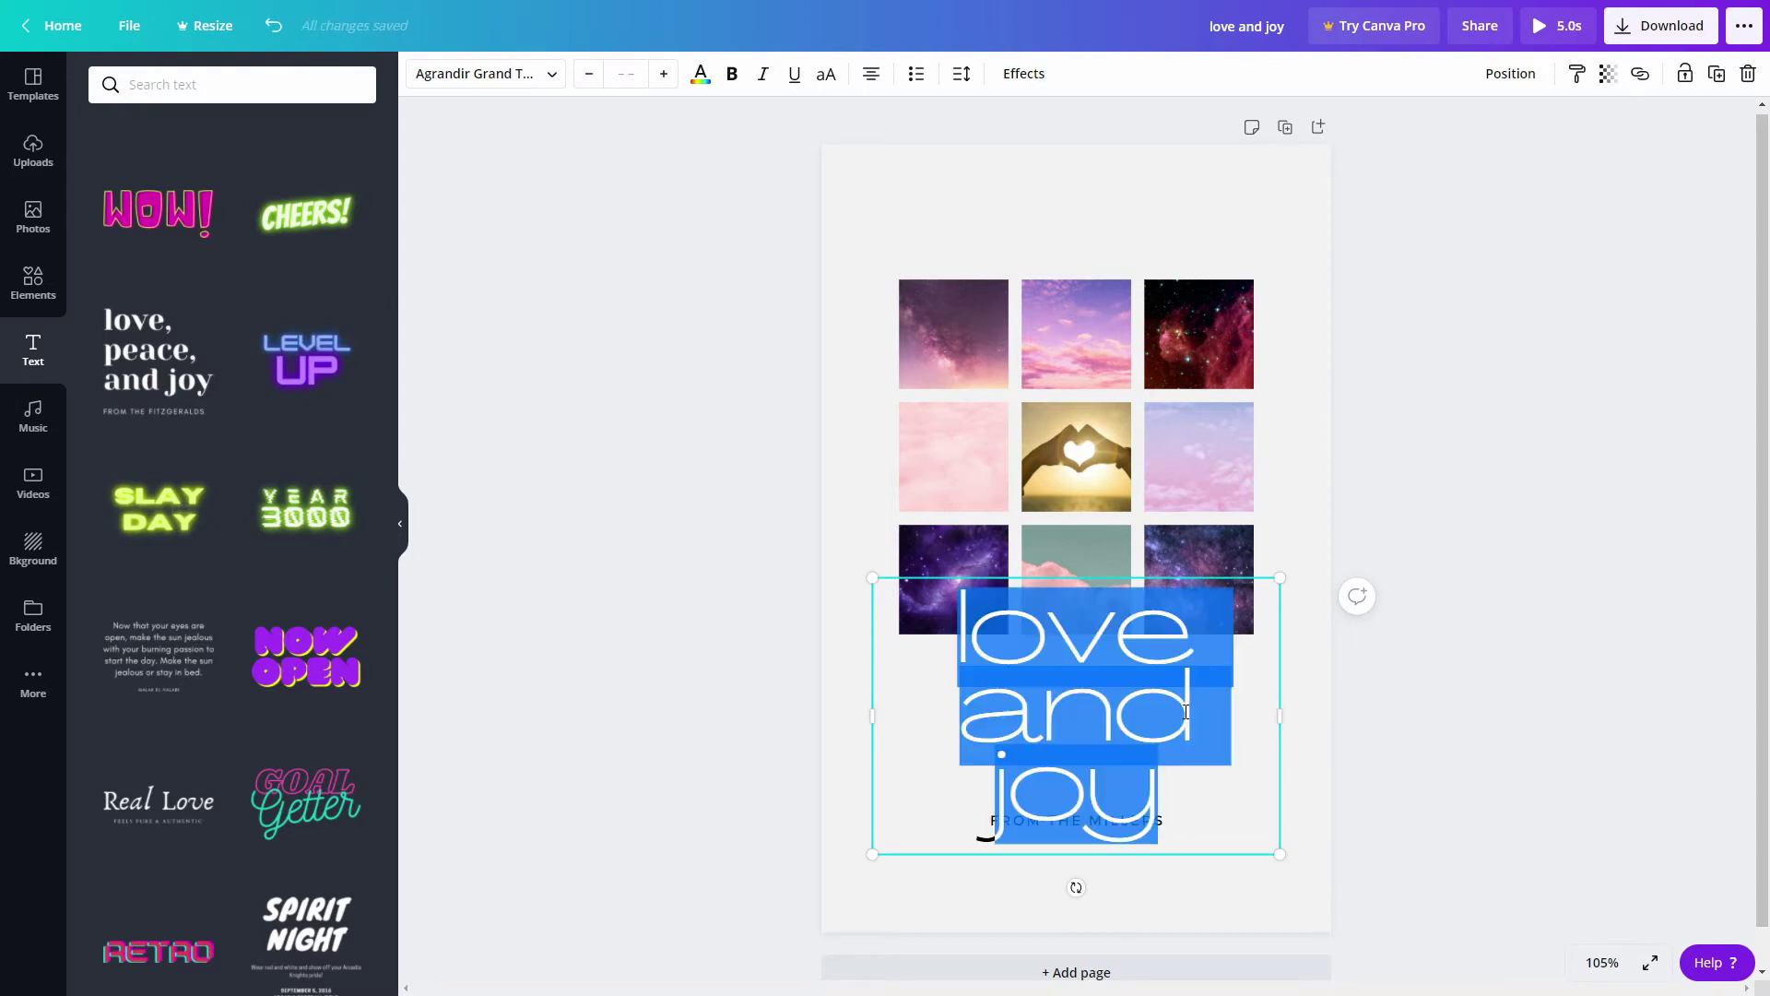
Replace the heading with 'connect' and reduce its font size until it fits one line.
{"action": "type", "text": "connect"}
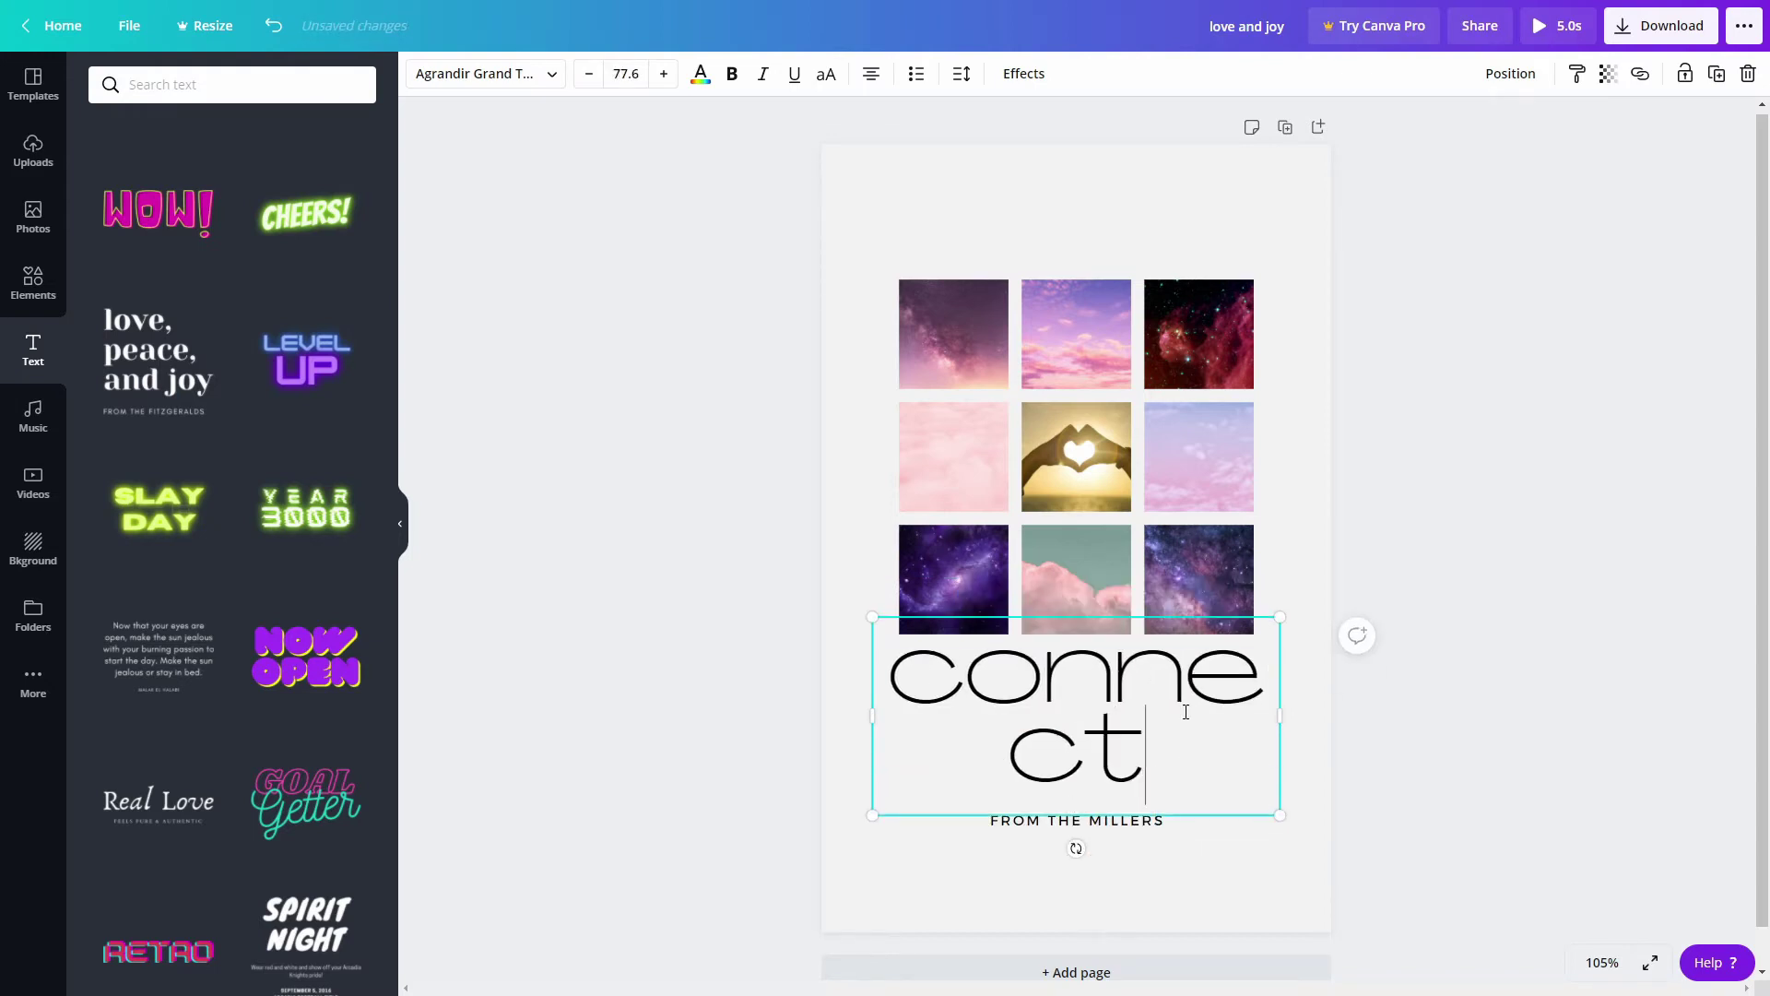
{"action": "key", "text": "ctrl+a"}
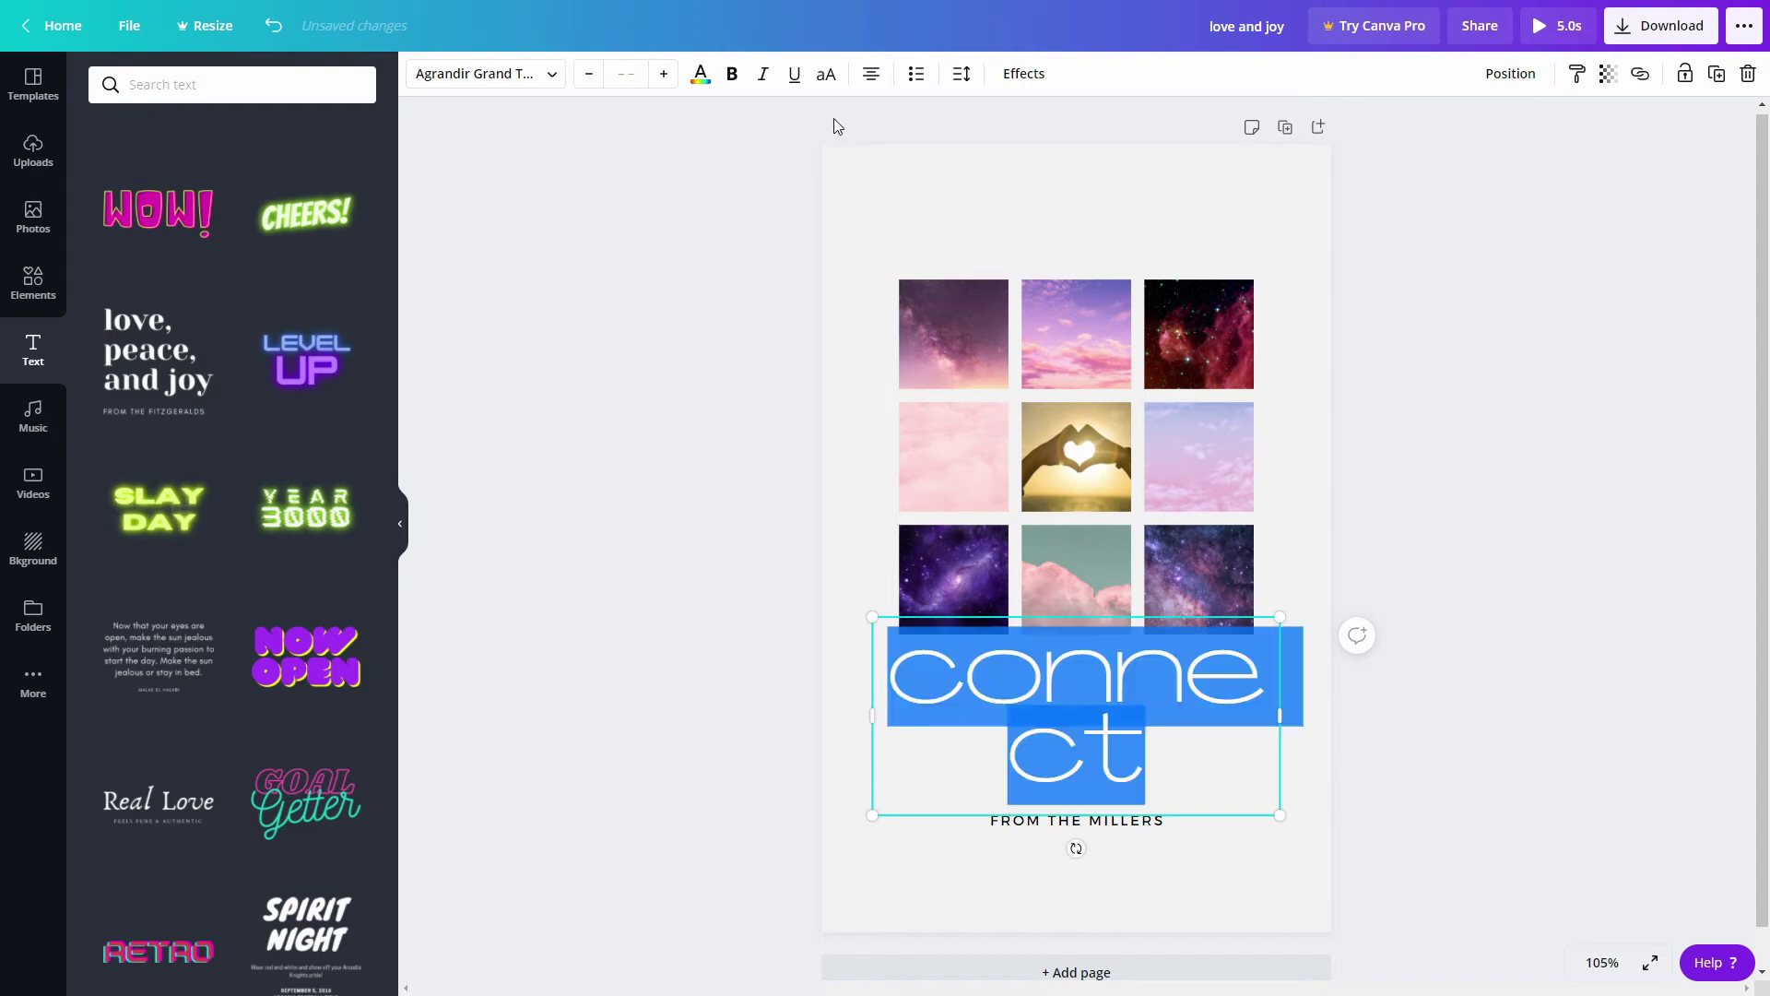
{"action": "left_click", "coordinate": [589, 73]}
{"action": "left_click", "coordinate": [589, 74]}
{"action": "left_click", "coordinate": [589, 74]}
{"action": "left_click", "coordinate": [589, 75]}
{"action": "left_click", "coordinate": [589, 76]}
{"action": "left_click", "coordinate": [587, 75]}
{"action": "left_click", "coordinate": [584, 75]}
{"action": "left_click", "coordinate": [582, 78]}
{"action": "left_click", "coordinate": [582, 78]}
{"action": "left_click", "coordinate": [581, 77]}
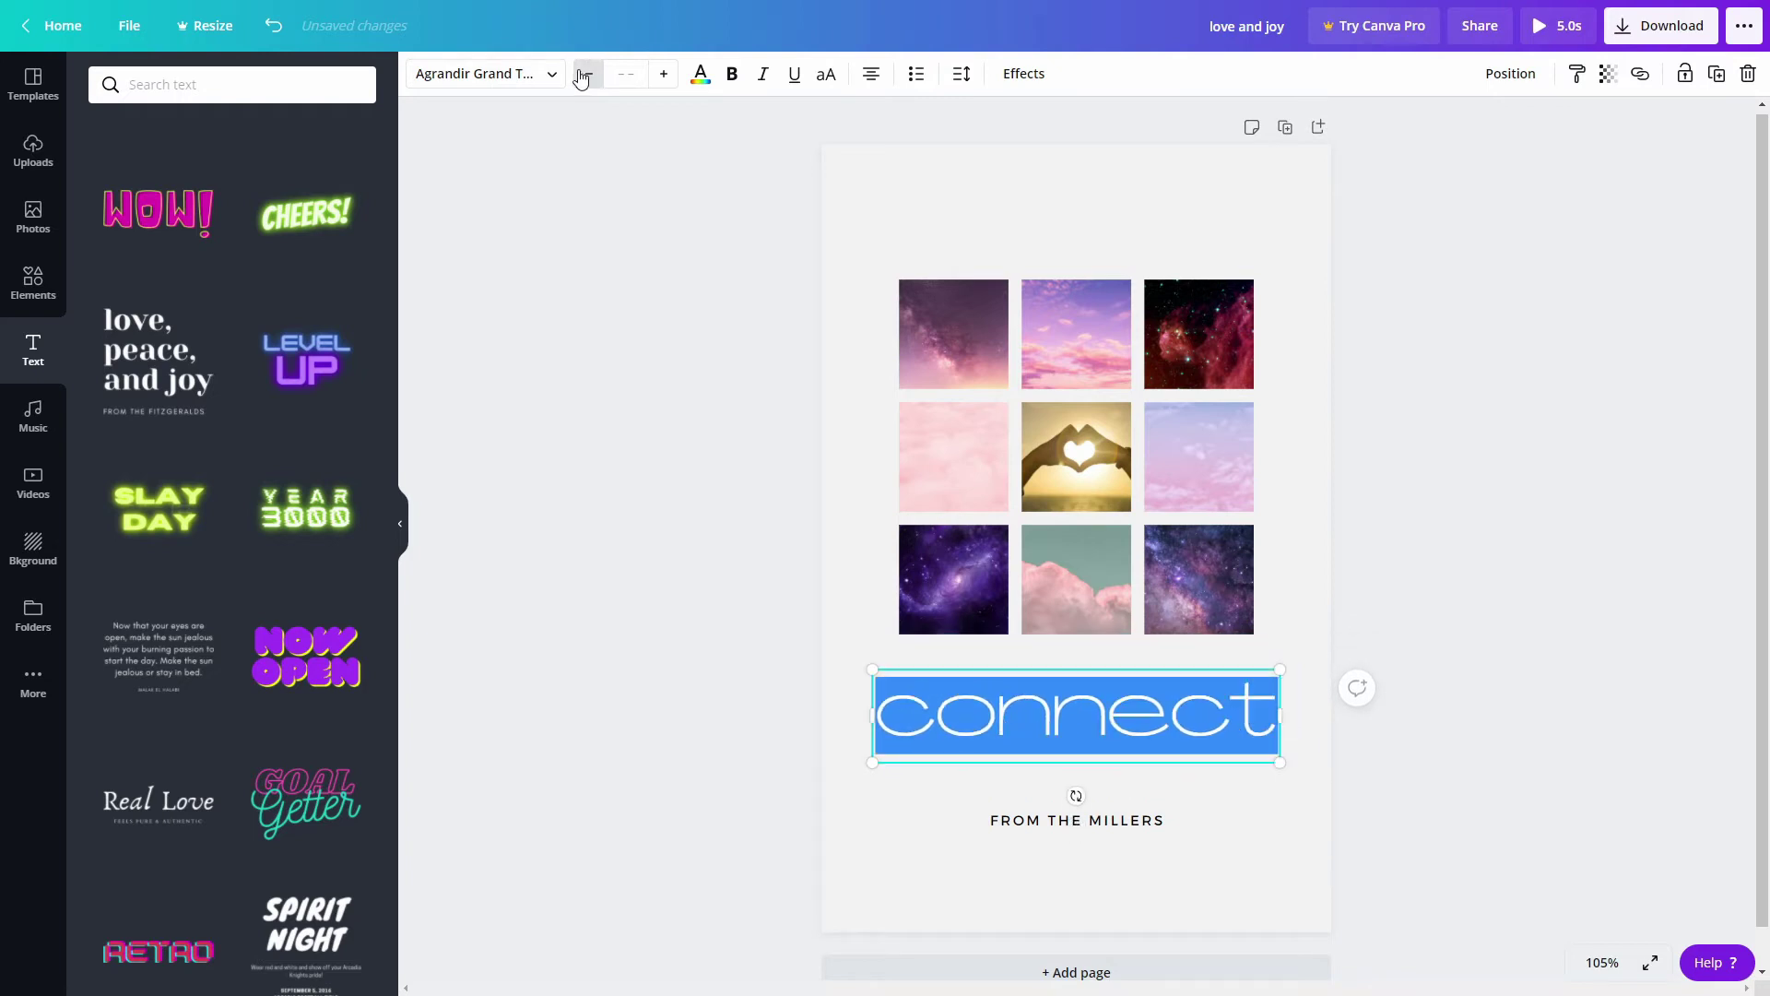
Move 'connect' slightly up, centred, then select the FROM THE MILLERS text.
{"action": "left_click", "coordinate": [1485, 521]}
{"action": "mouse_move", "coordinate": [1065, 703]}
{"action": "left_mouse_down"}
{"action": "mouse_move", "coordinate": [1085, 696]}
{"action": "mouse_move", "coordinate": [1065, 691]}
{"action": "left_mouse_up"}
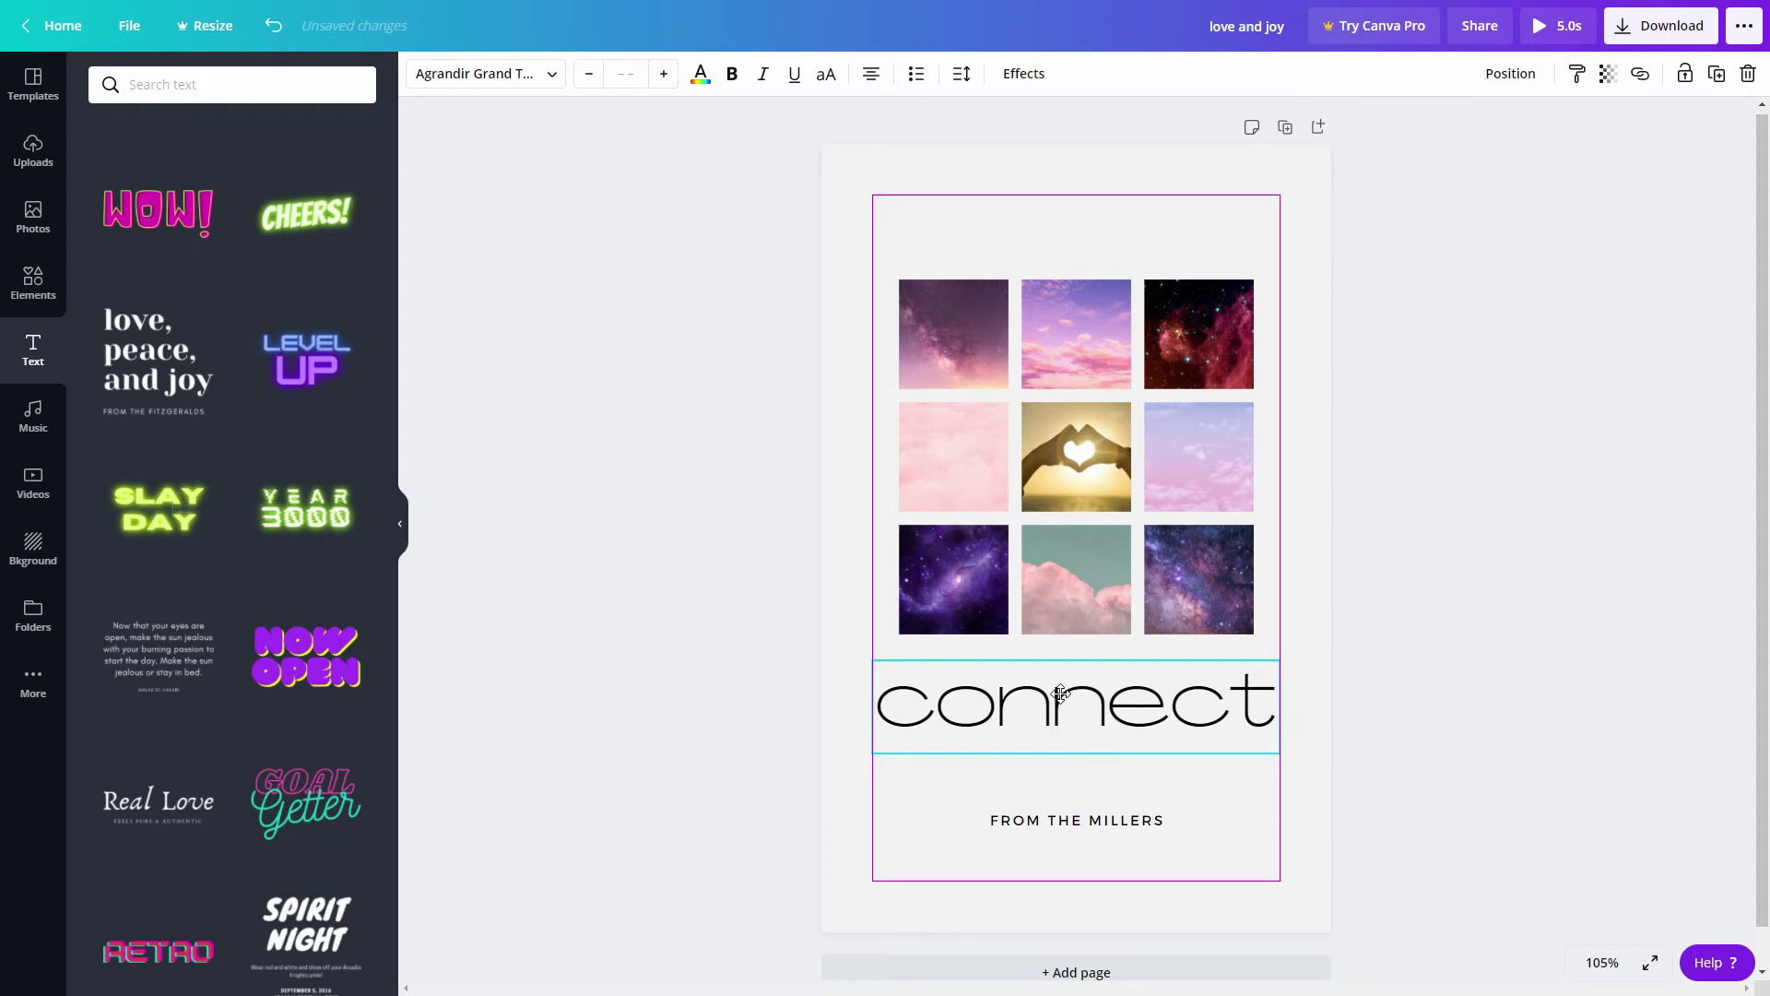
{"action": "left_click", "coordinate": [1065, 823]}
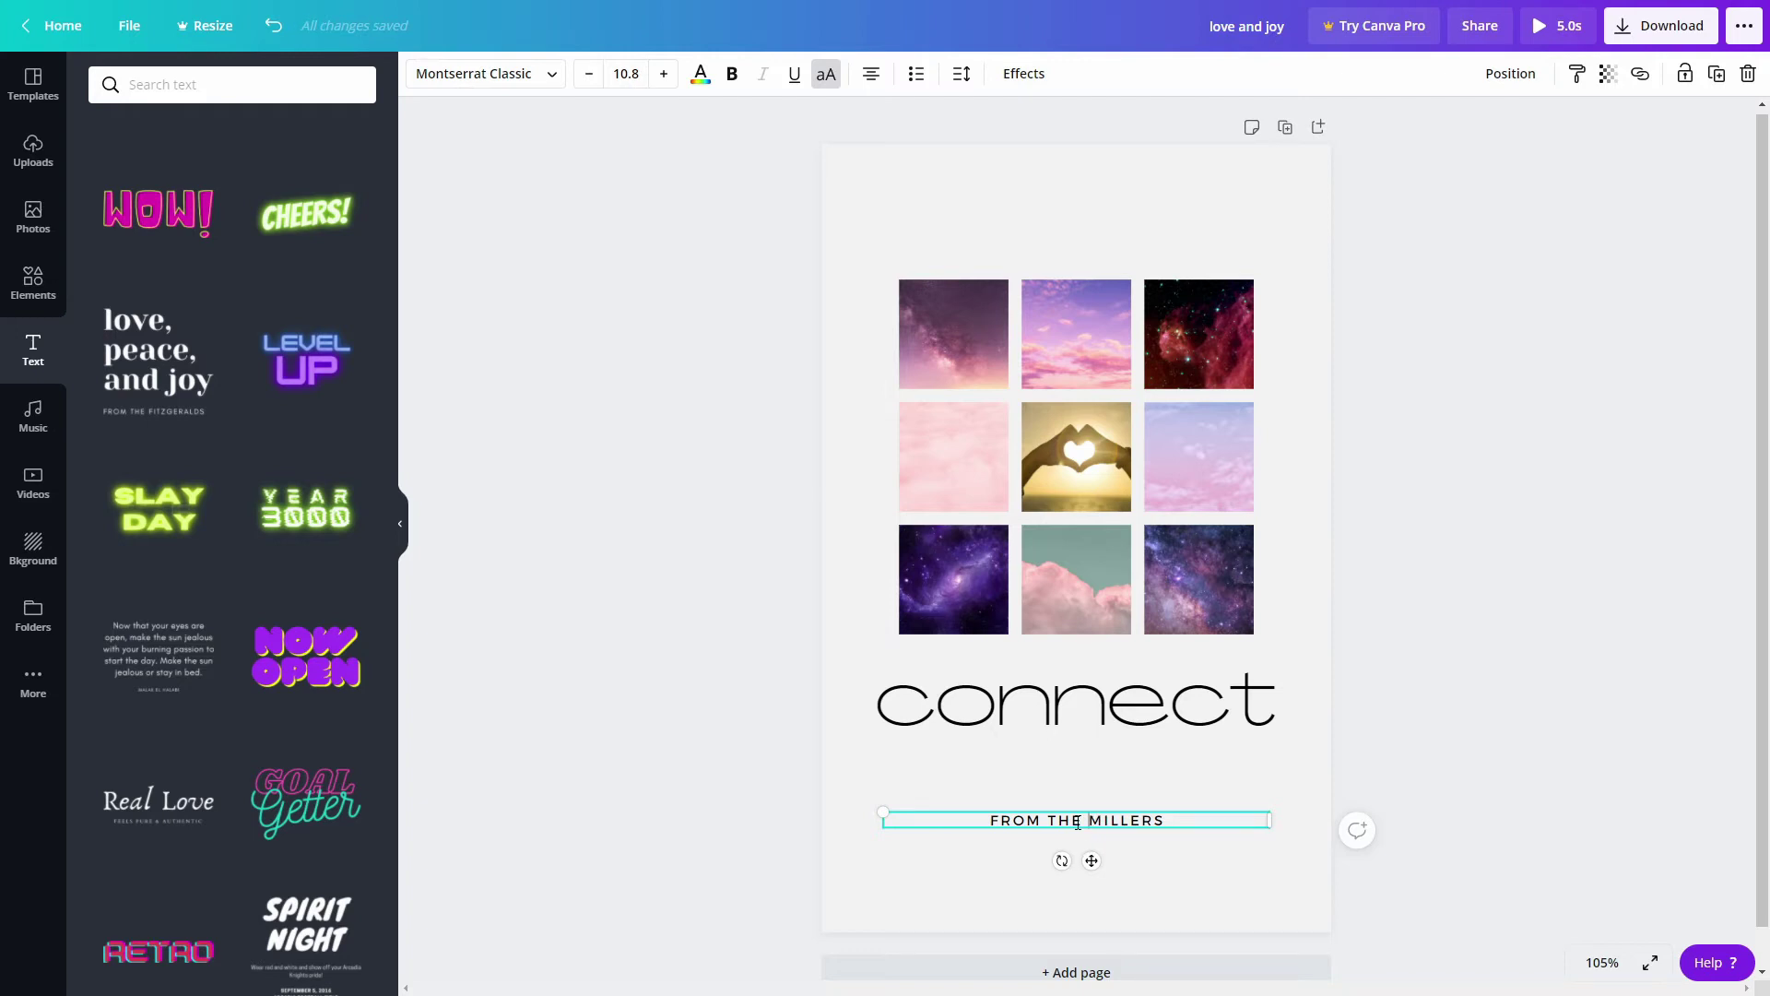
Replace FROM THE MILLERS with 'TO JOIN, LINK, OR FASTEN TOGETHER: UNITE OR BIND', shrunk beneath 'connect'.
{"action": "double_click", "coordinate": [1078, 820]}
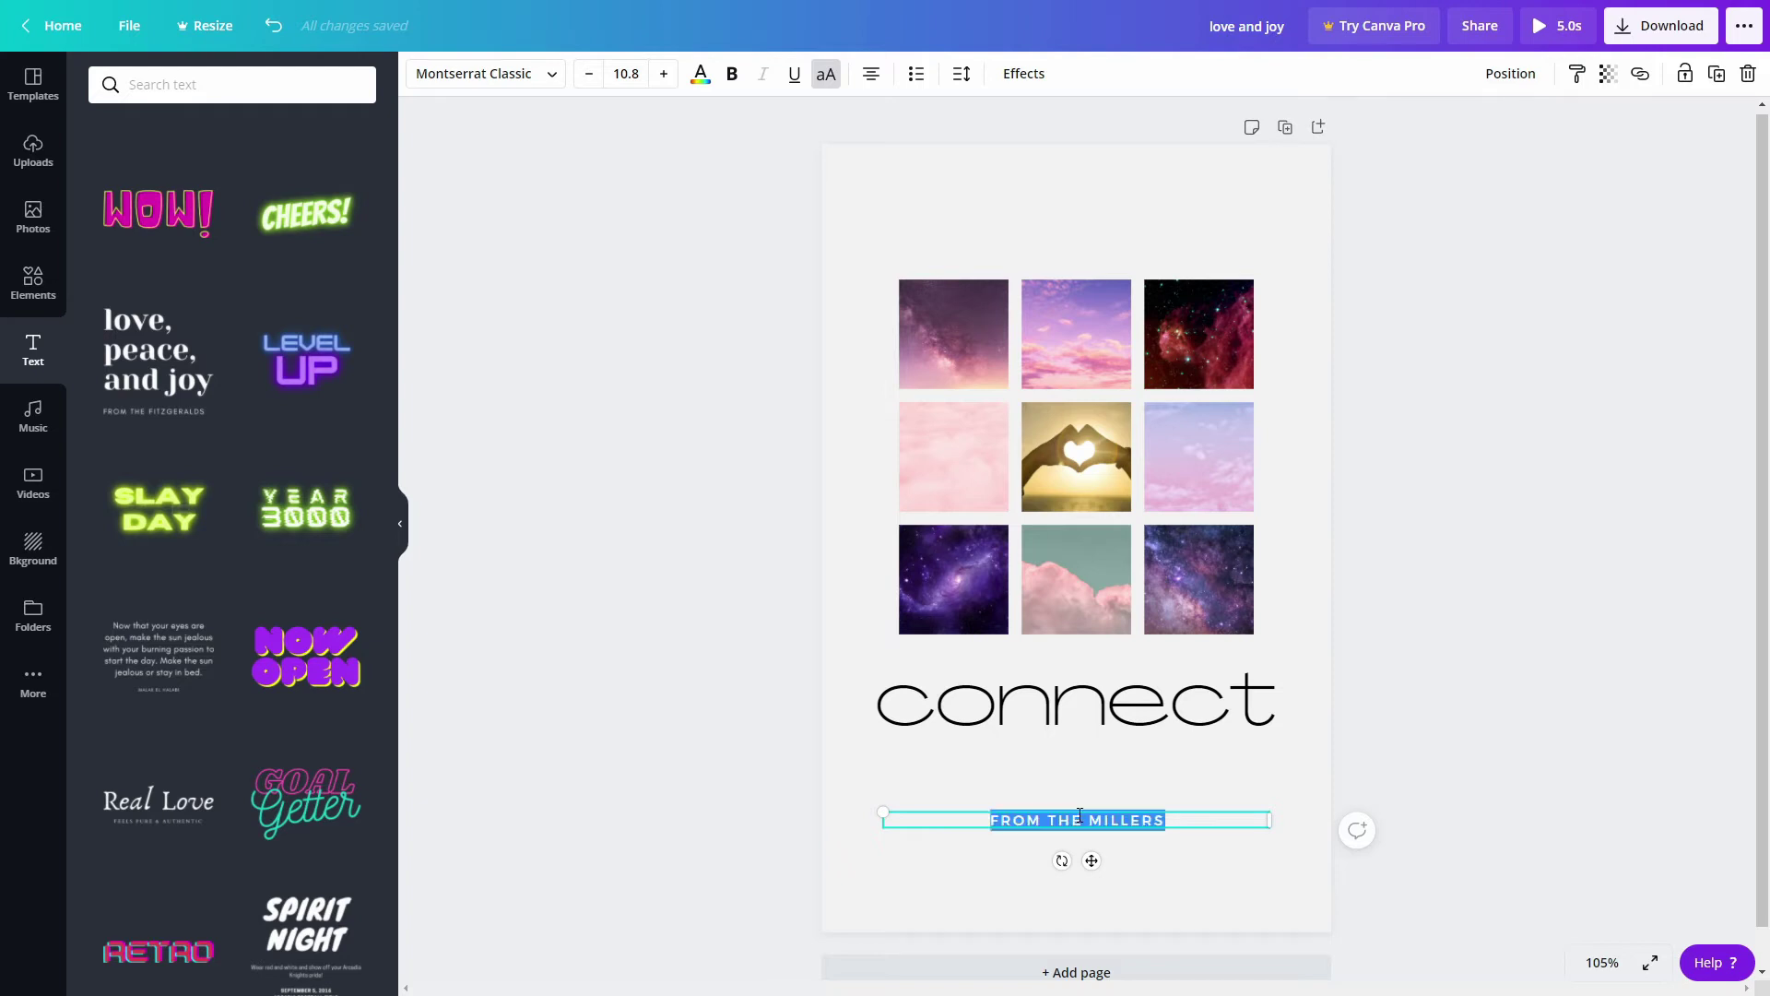
{"action": "type", "text": "TO JOIN,"}
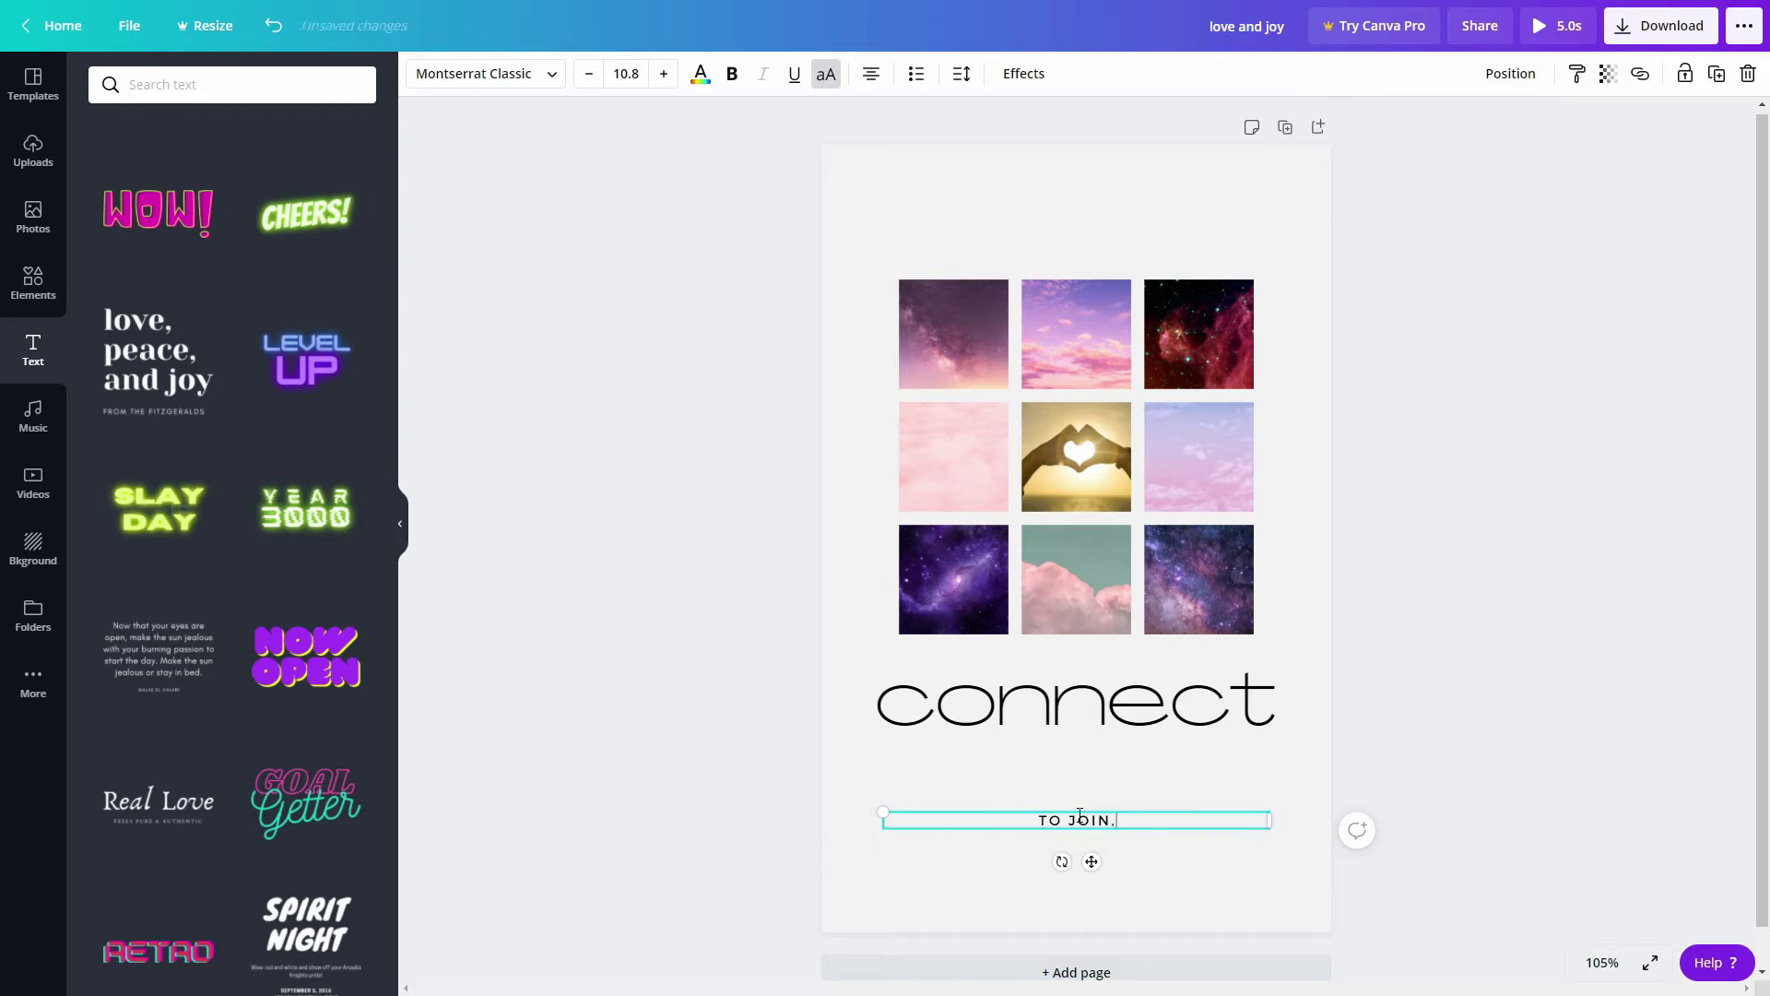
{"action": "type", "text": " LINK, OR FASTEN TOGETHER:"}
{"action": "type", "text": " UNITE OR B"}
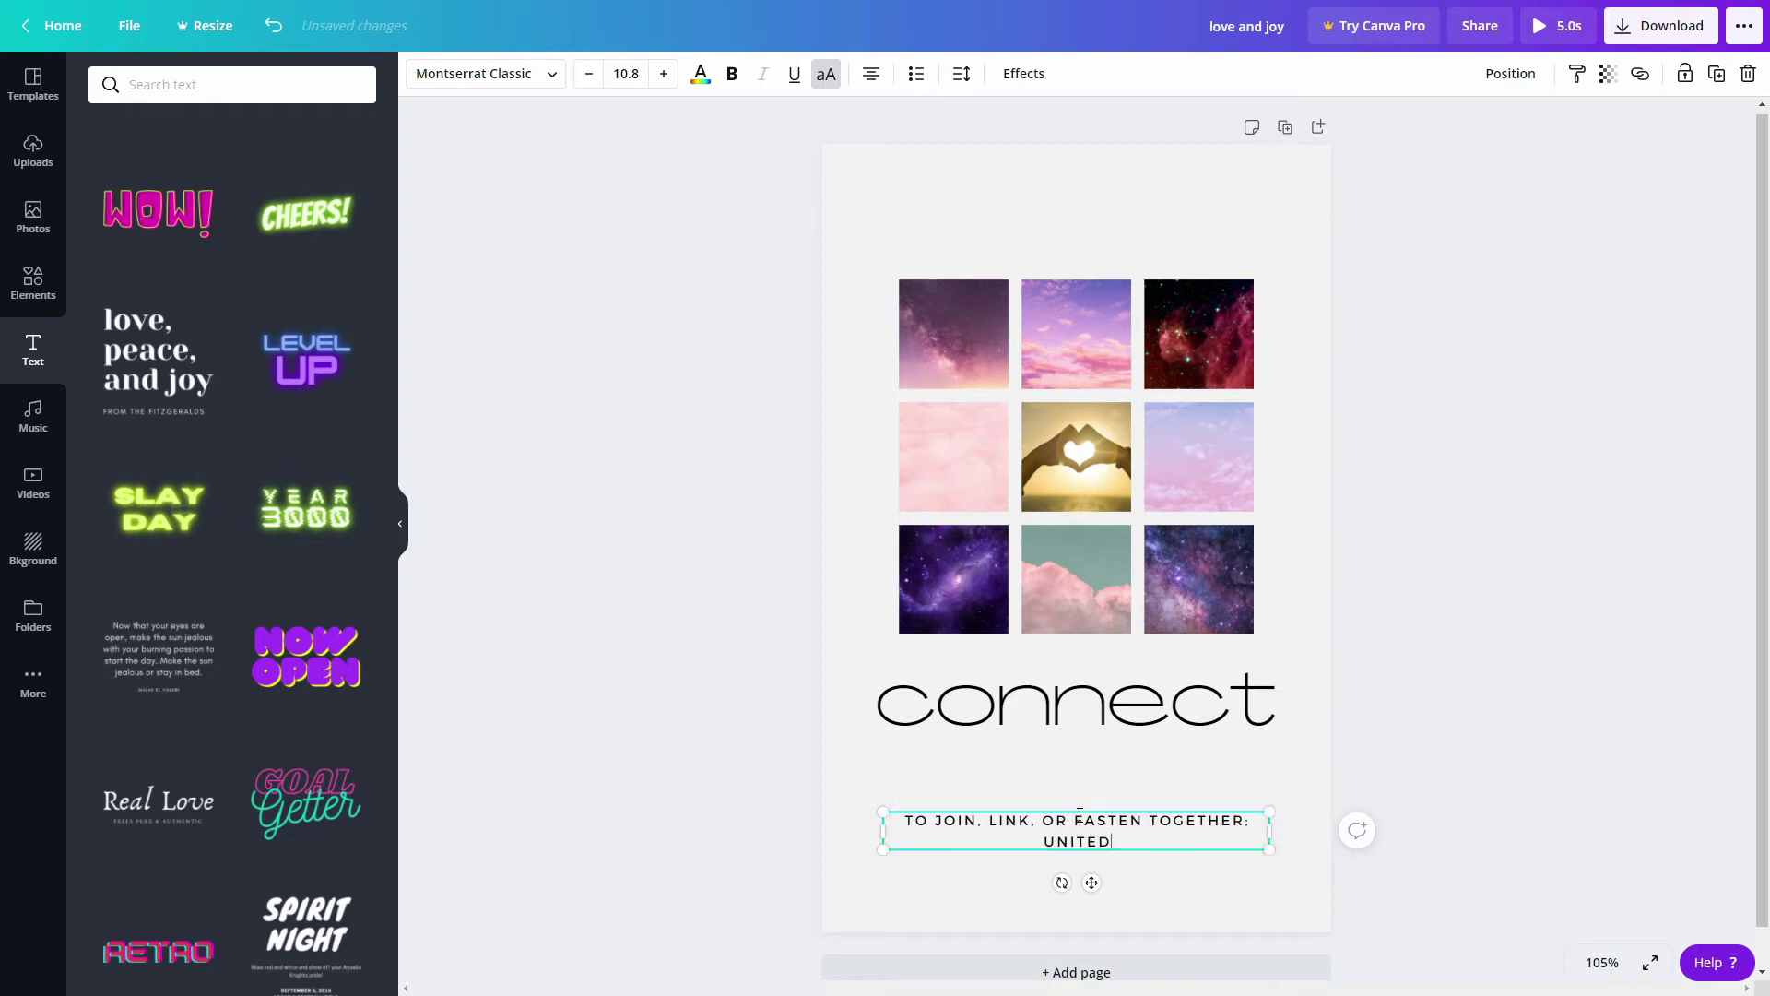
{"action": "type", "text": "IND"}
{"action": "key", "text": "ctrl+a"}
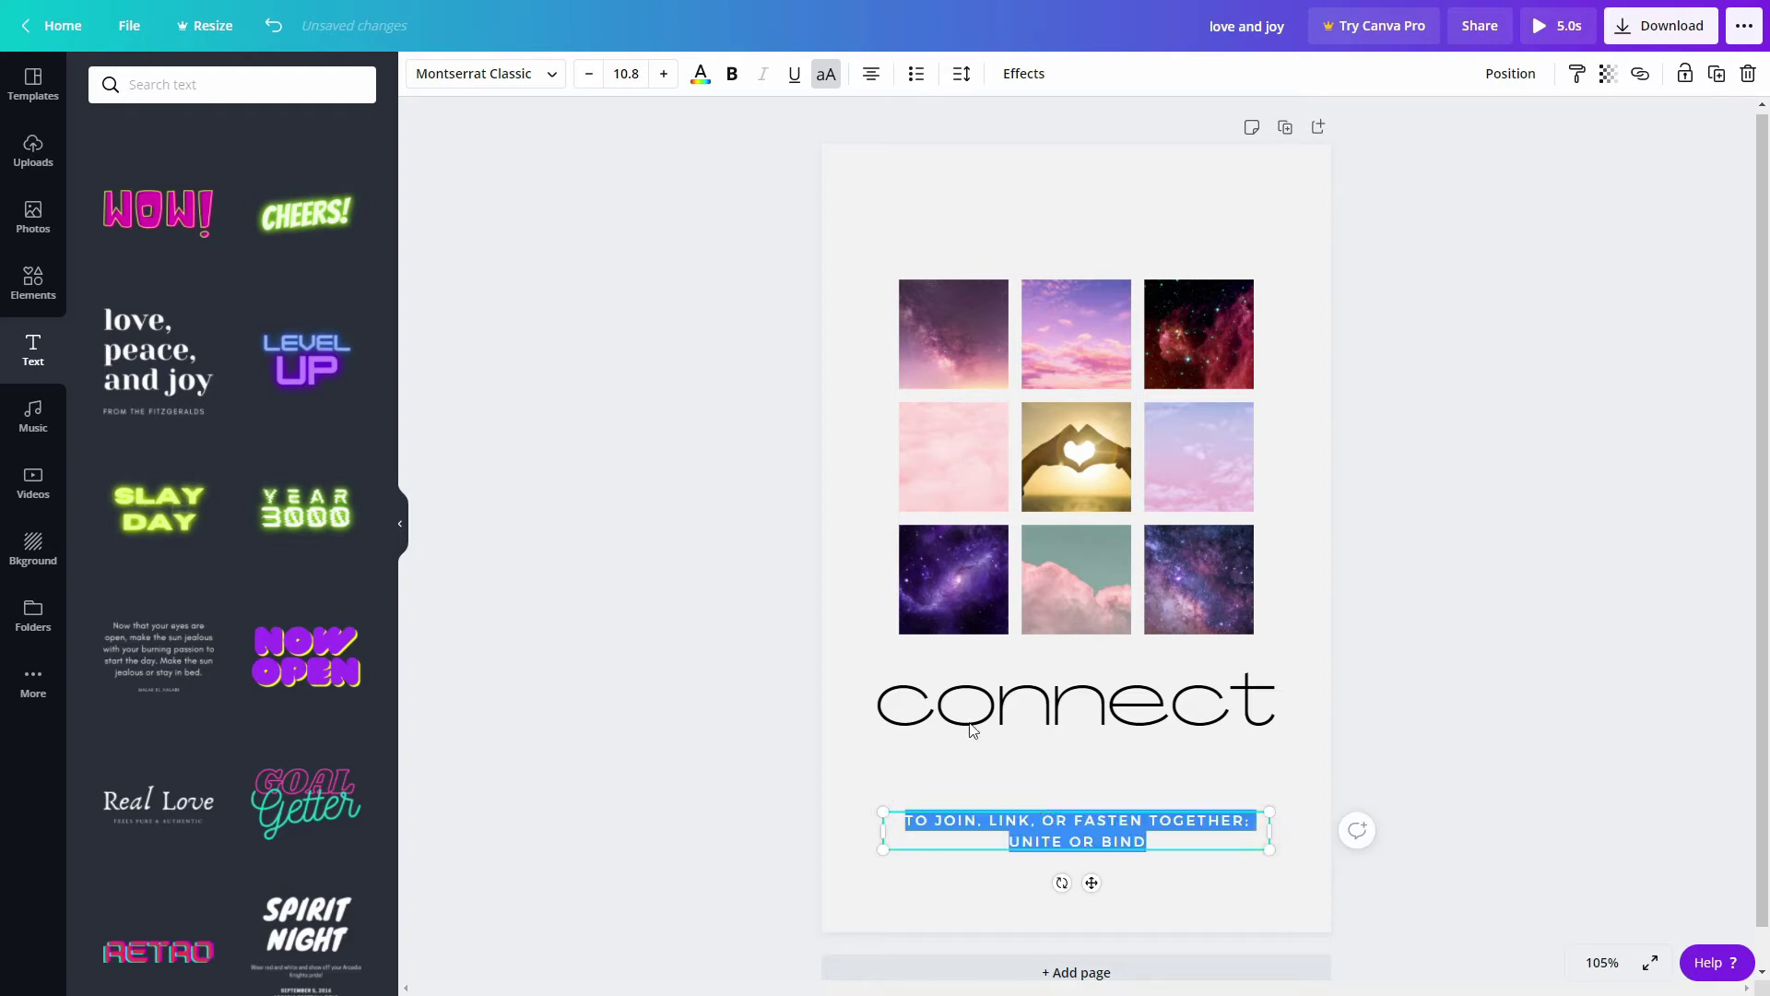
{"action": "left_click", "coordinate": [589, 74]}
{"action": "left_click", "coordinate": [589, 74]}
{"action": "left_click", "coordinate": [589, 73]}
{"action": "left_click", "coordinate": [1525, 569]}
{"action": "left_click_drag", "start_coordinate": [1110, 827], "coordinate": [1088, 762]}
Add a second definition line, 'TO ESTABLISH COMMUNICATION BETWEEN', without bullets or dashes.
{"action": "double_click", "coordinate": [1096, 755]}
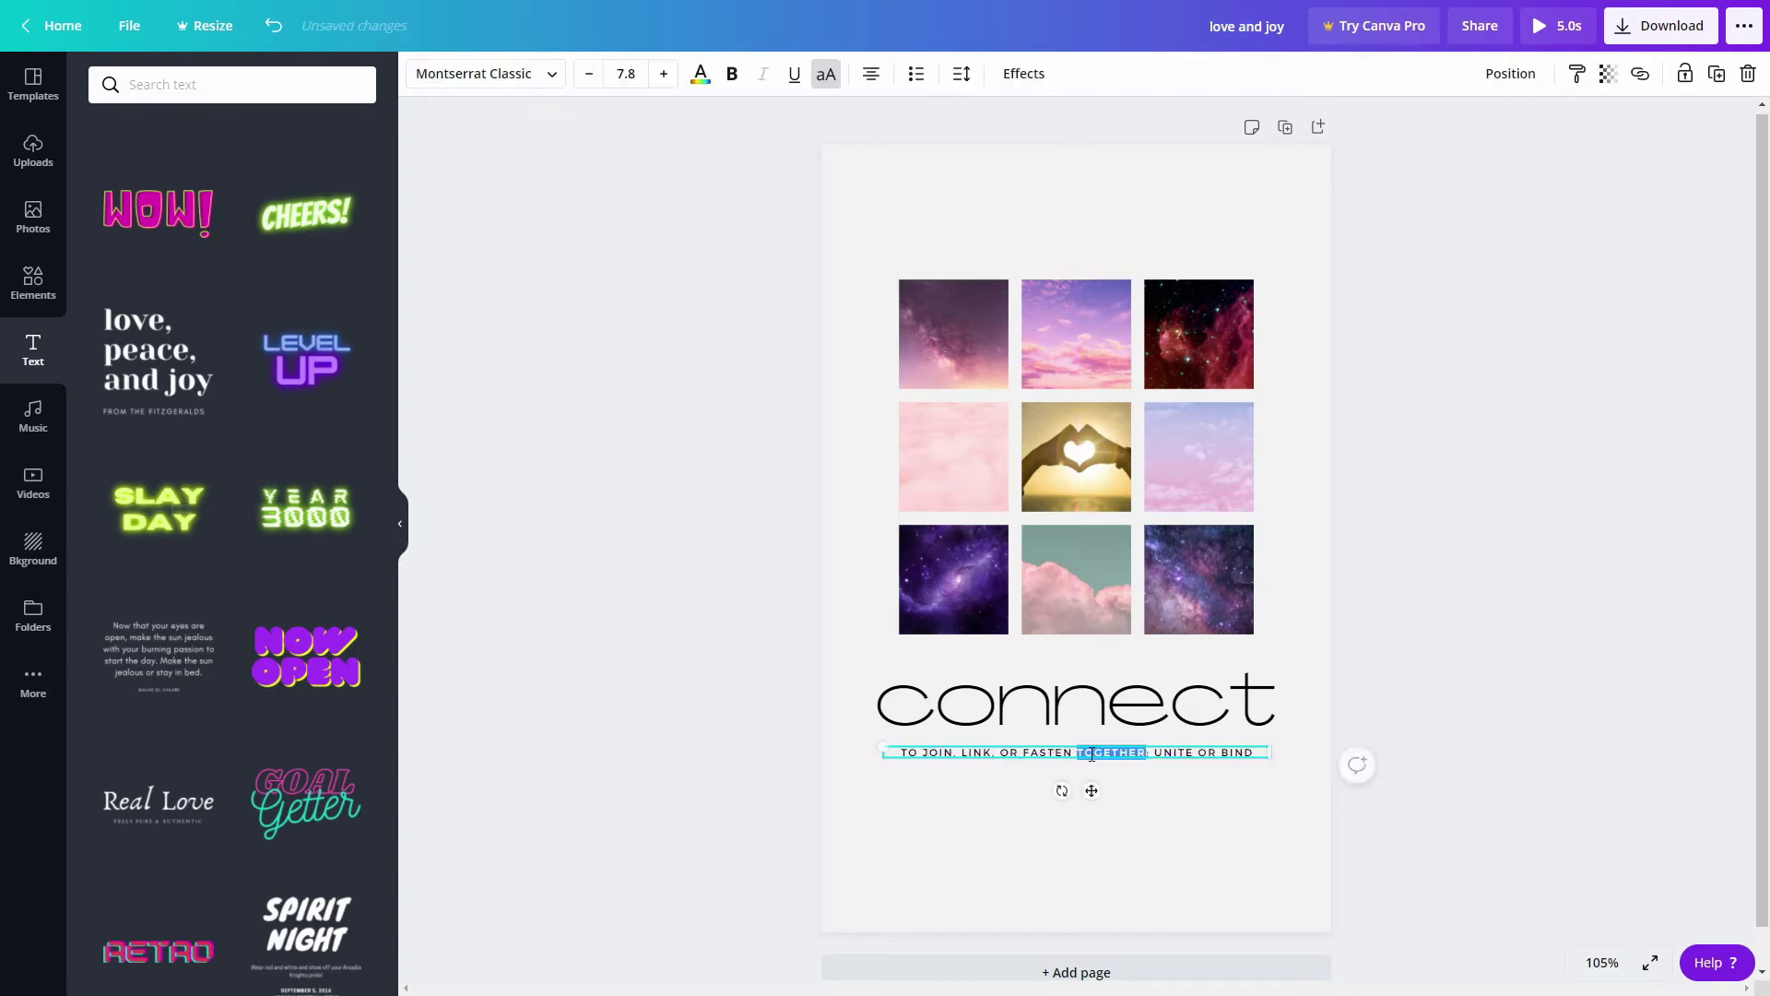
{"action": "key", "text": "ctrl+shift+8"}
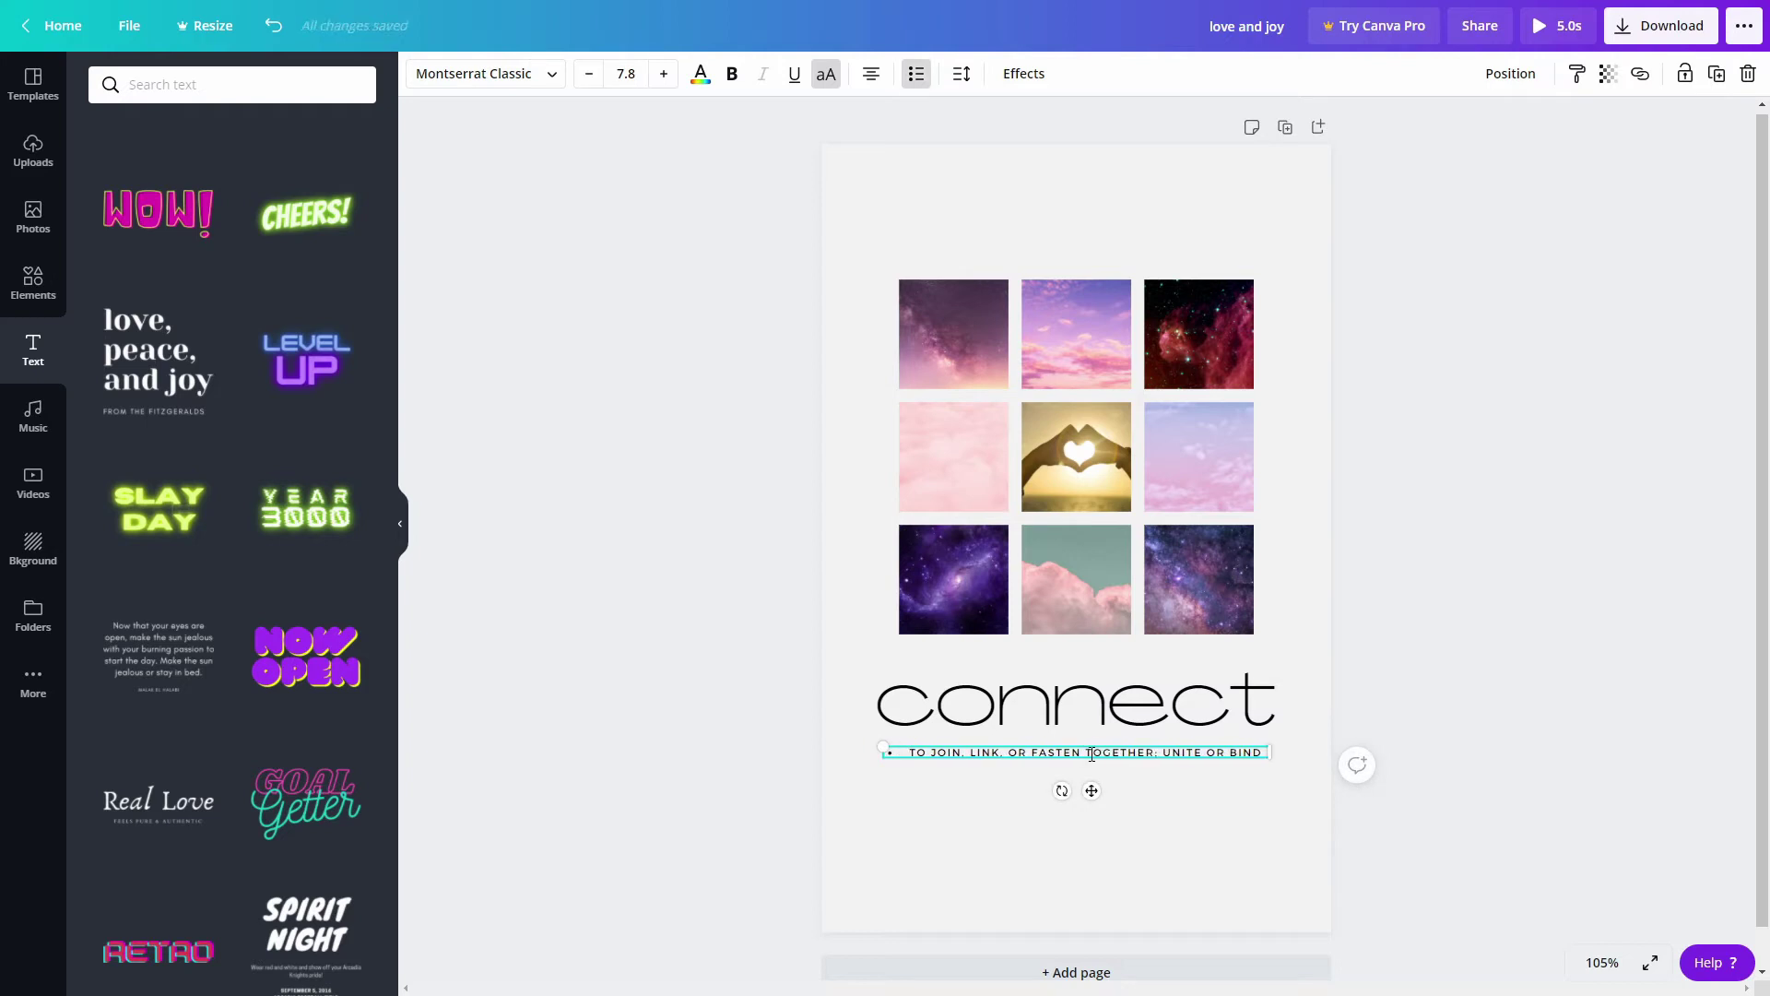
{"action": "key", "text": "ctrl+shift+8"}
{"action": "type", "text": "-"}
{"action": "key", "text": "BackSpace"}
{"action": "key", "text": "BackSpace"}
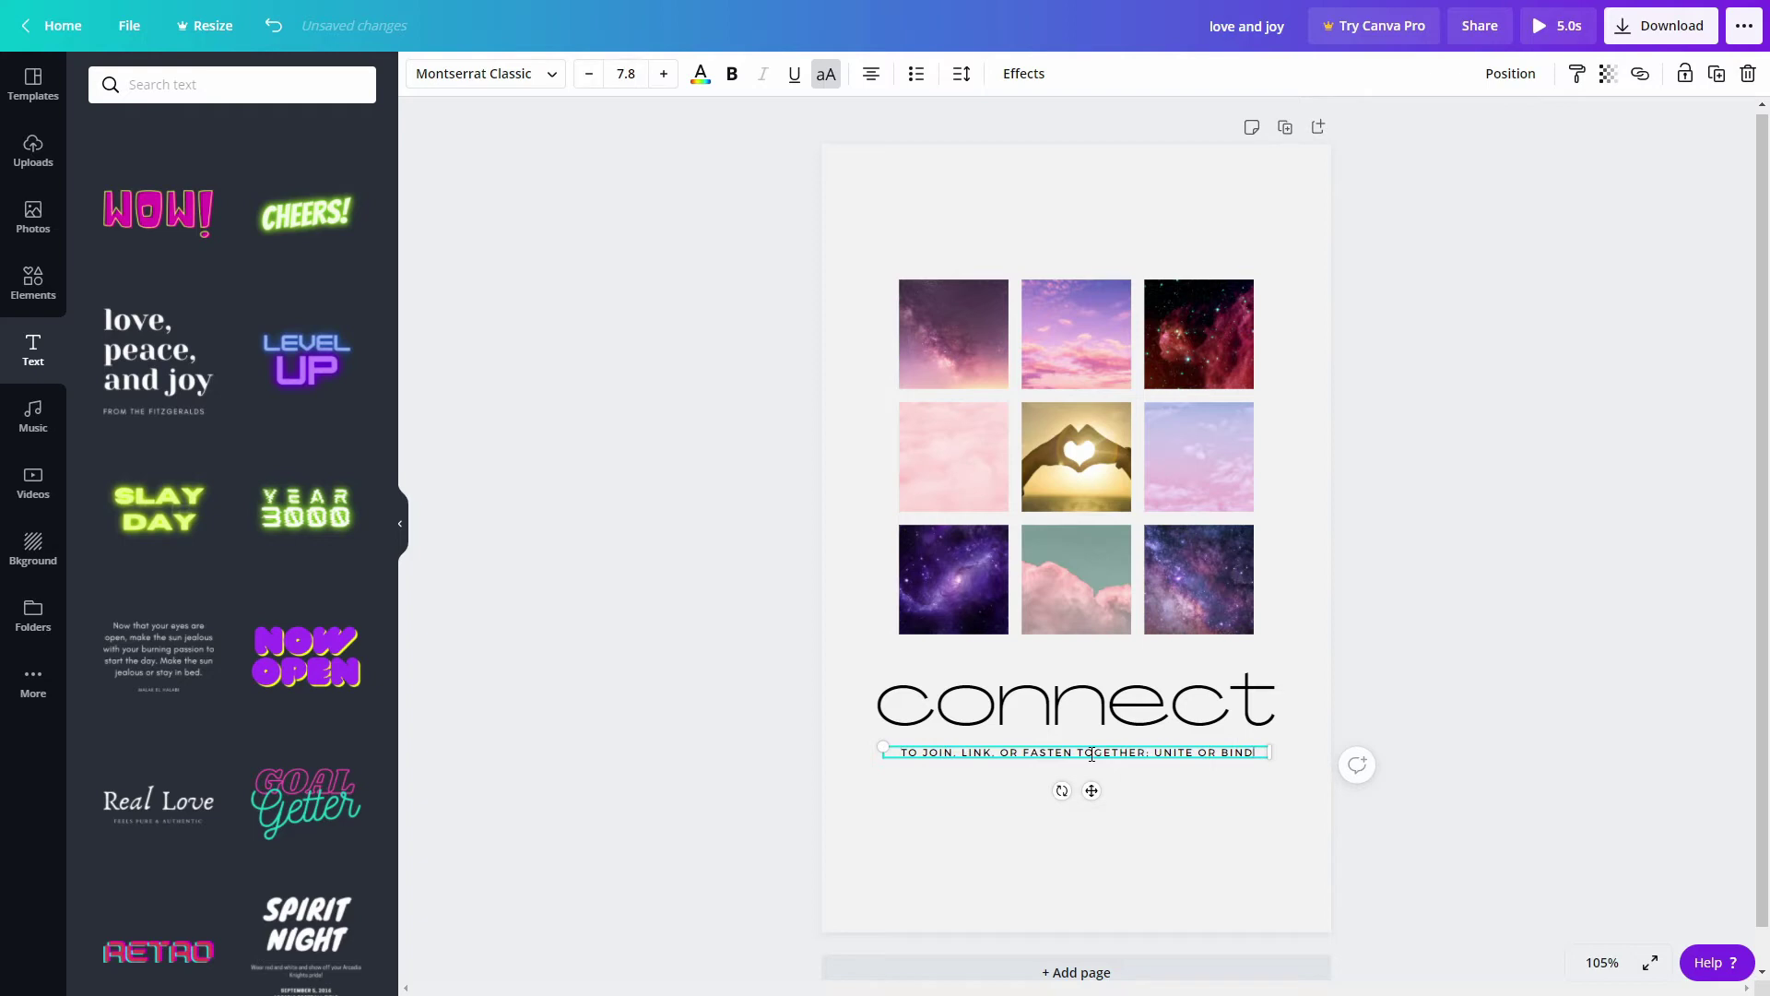
{"action": "key", "text": "Return"}
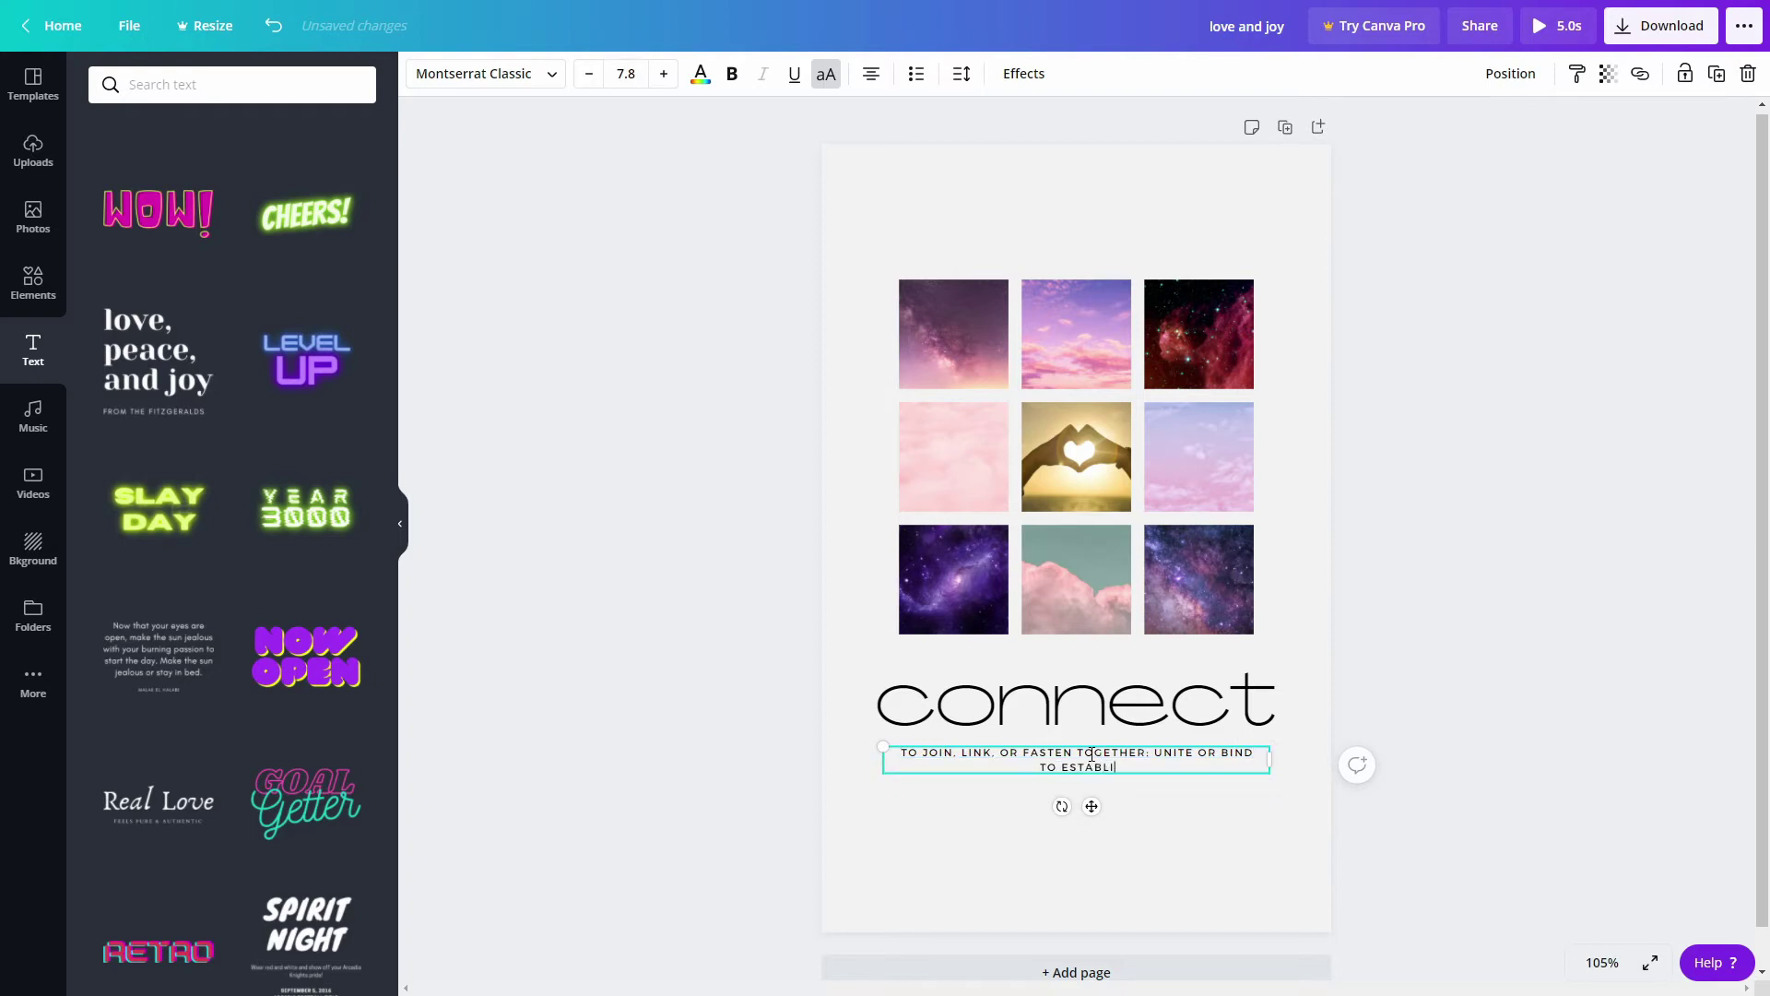
{"action": "type", "text": "TO ESTABLISH COMMUNICATION BETWEEN"}
Add the third line 'TO FEEL CLOSE TO SOMEONE OR HAVE A GOOD RELATIONSHIP WITH THEM' with spacing.
{"action": "key", "text": "Return"}
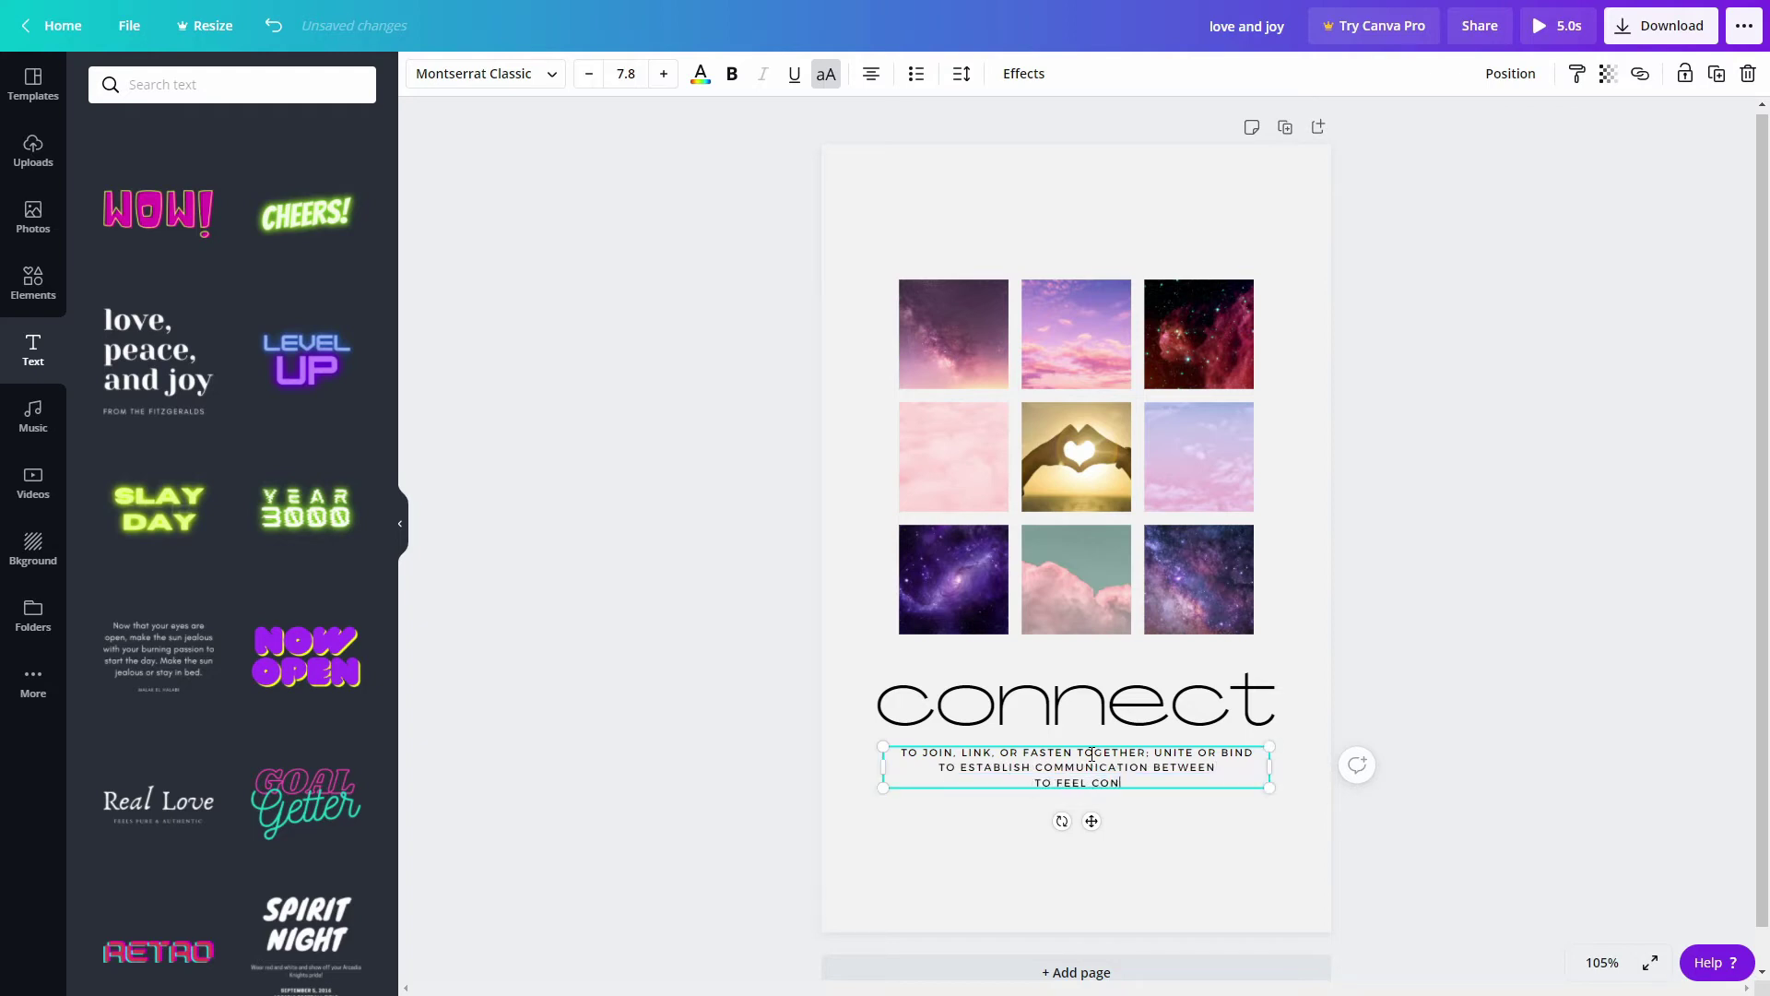
{"action": "type", "text": "TO FEEL CLOSE TO CSOME"}
{"action": "type", "text": "SOMEONE OR HAVE A GOO"}
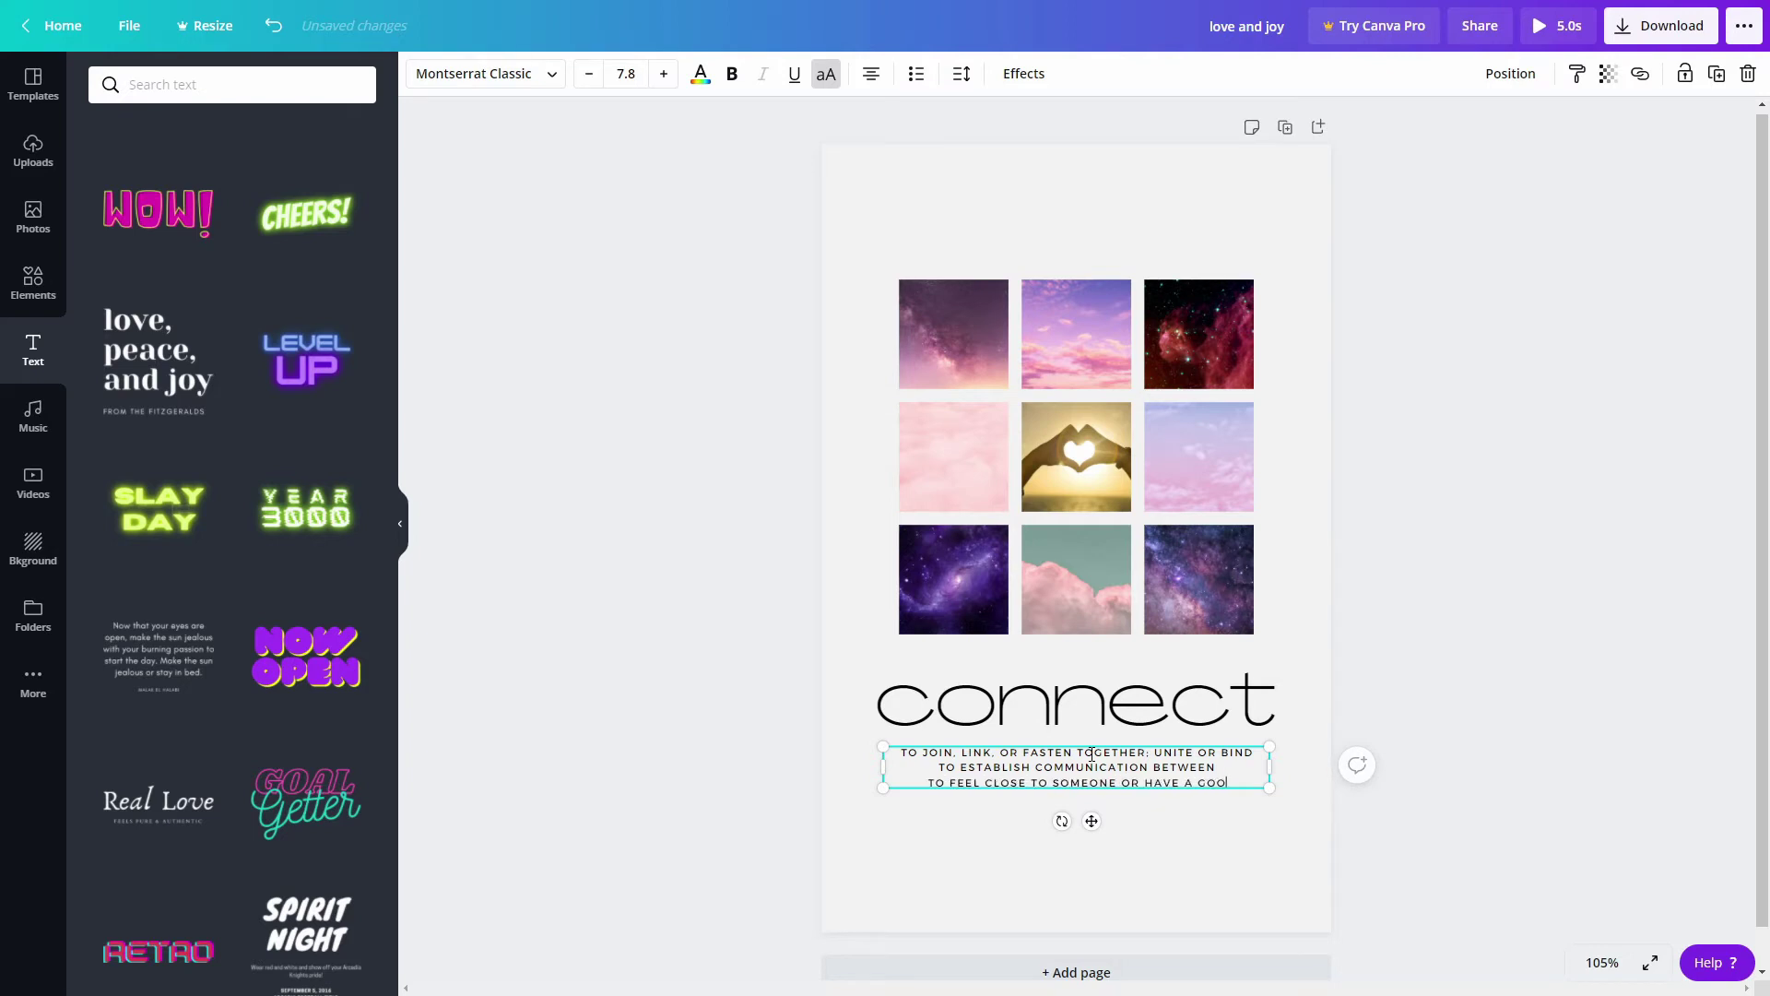
{"action": "type", "text": "D RELATIONSHIP WITH THEM"}
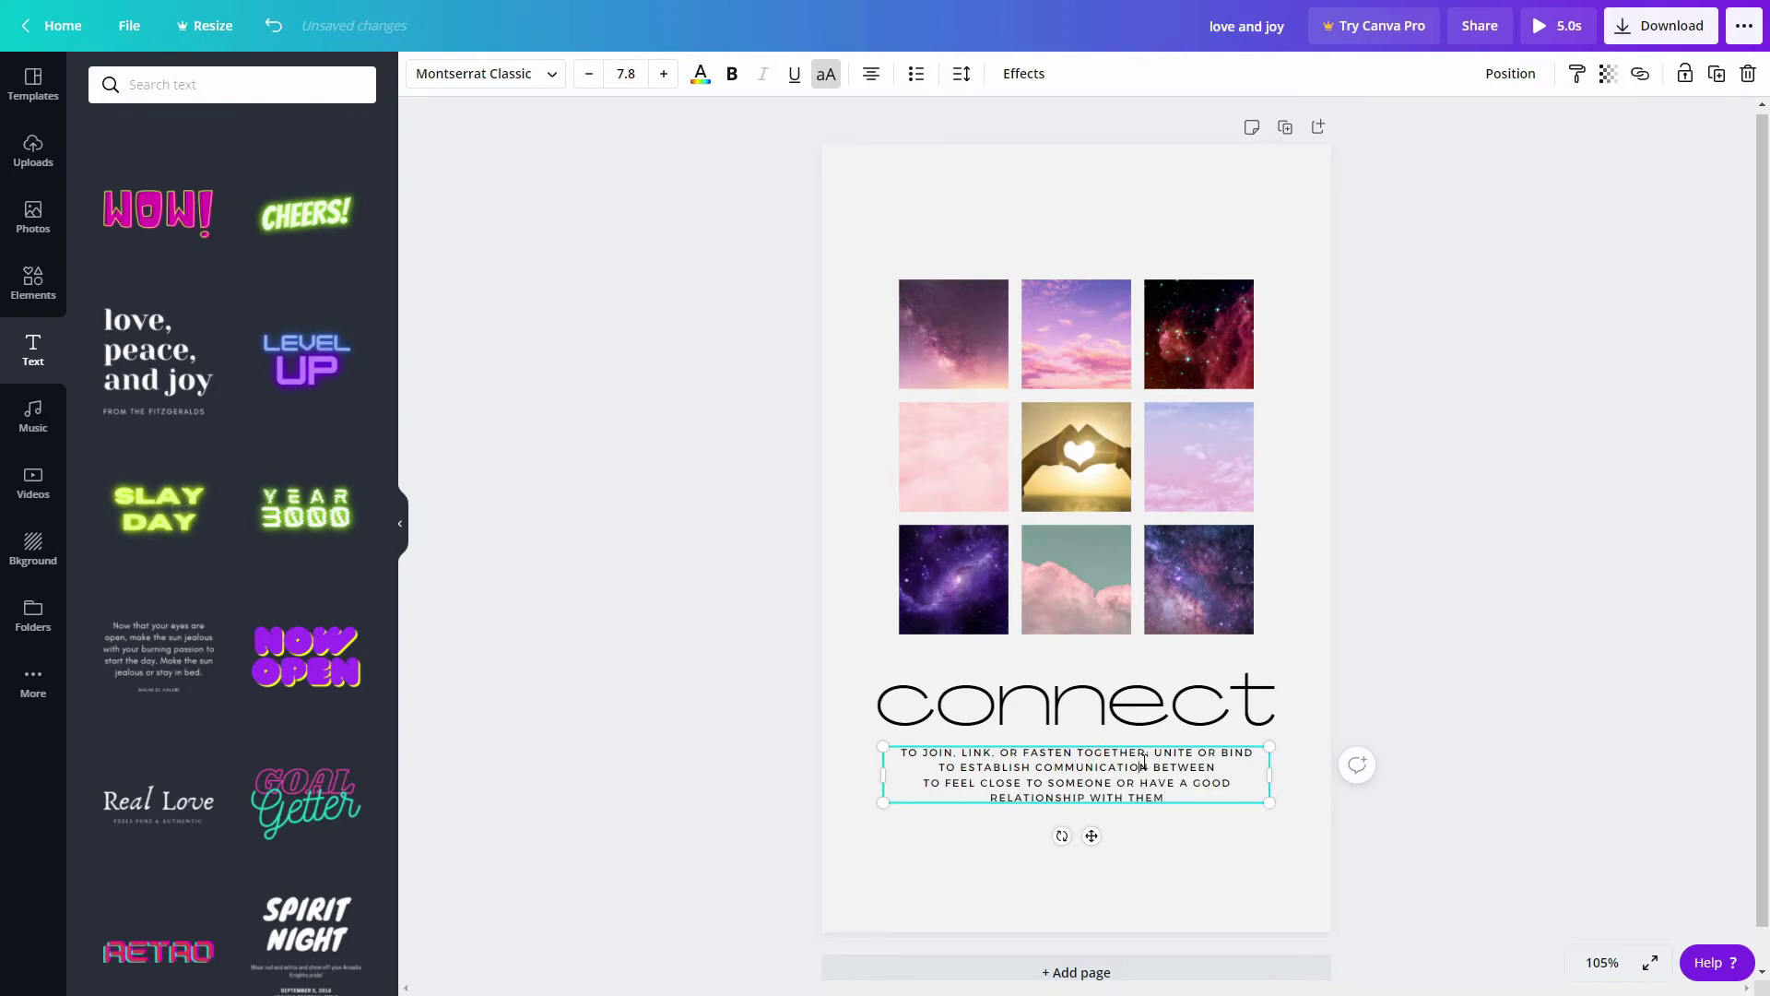
{"action": "key", "text": "Return"}
{"action": "key", "text": "Down"}
{"action": "key", "text": "Return"}
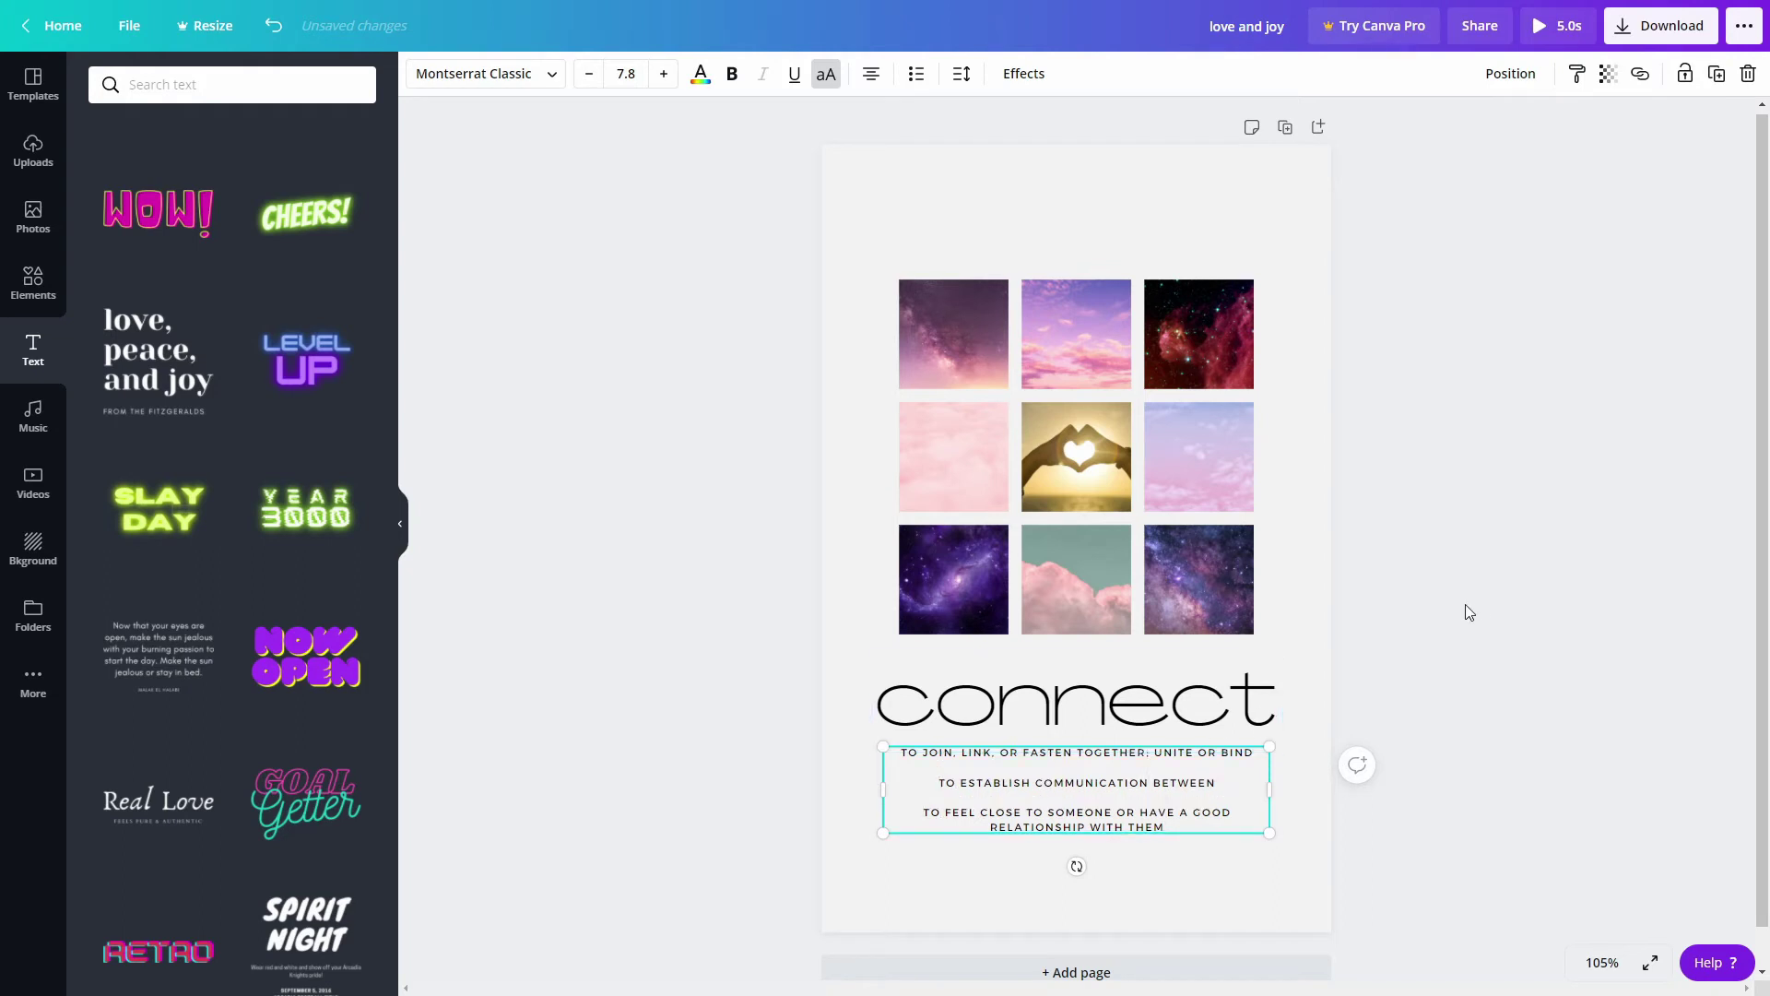
Nudge the definition text box a few pixels lower along the centre, then select the page.
{"action": "left_click", "coordinate": [1479, 609]}
{"action": "left_click_drag", "start_coordinate": [1113, 799], "coordinate": [1113, 815]}
{"action": "left_click", "coordinate": [1523, 691]}
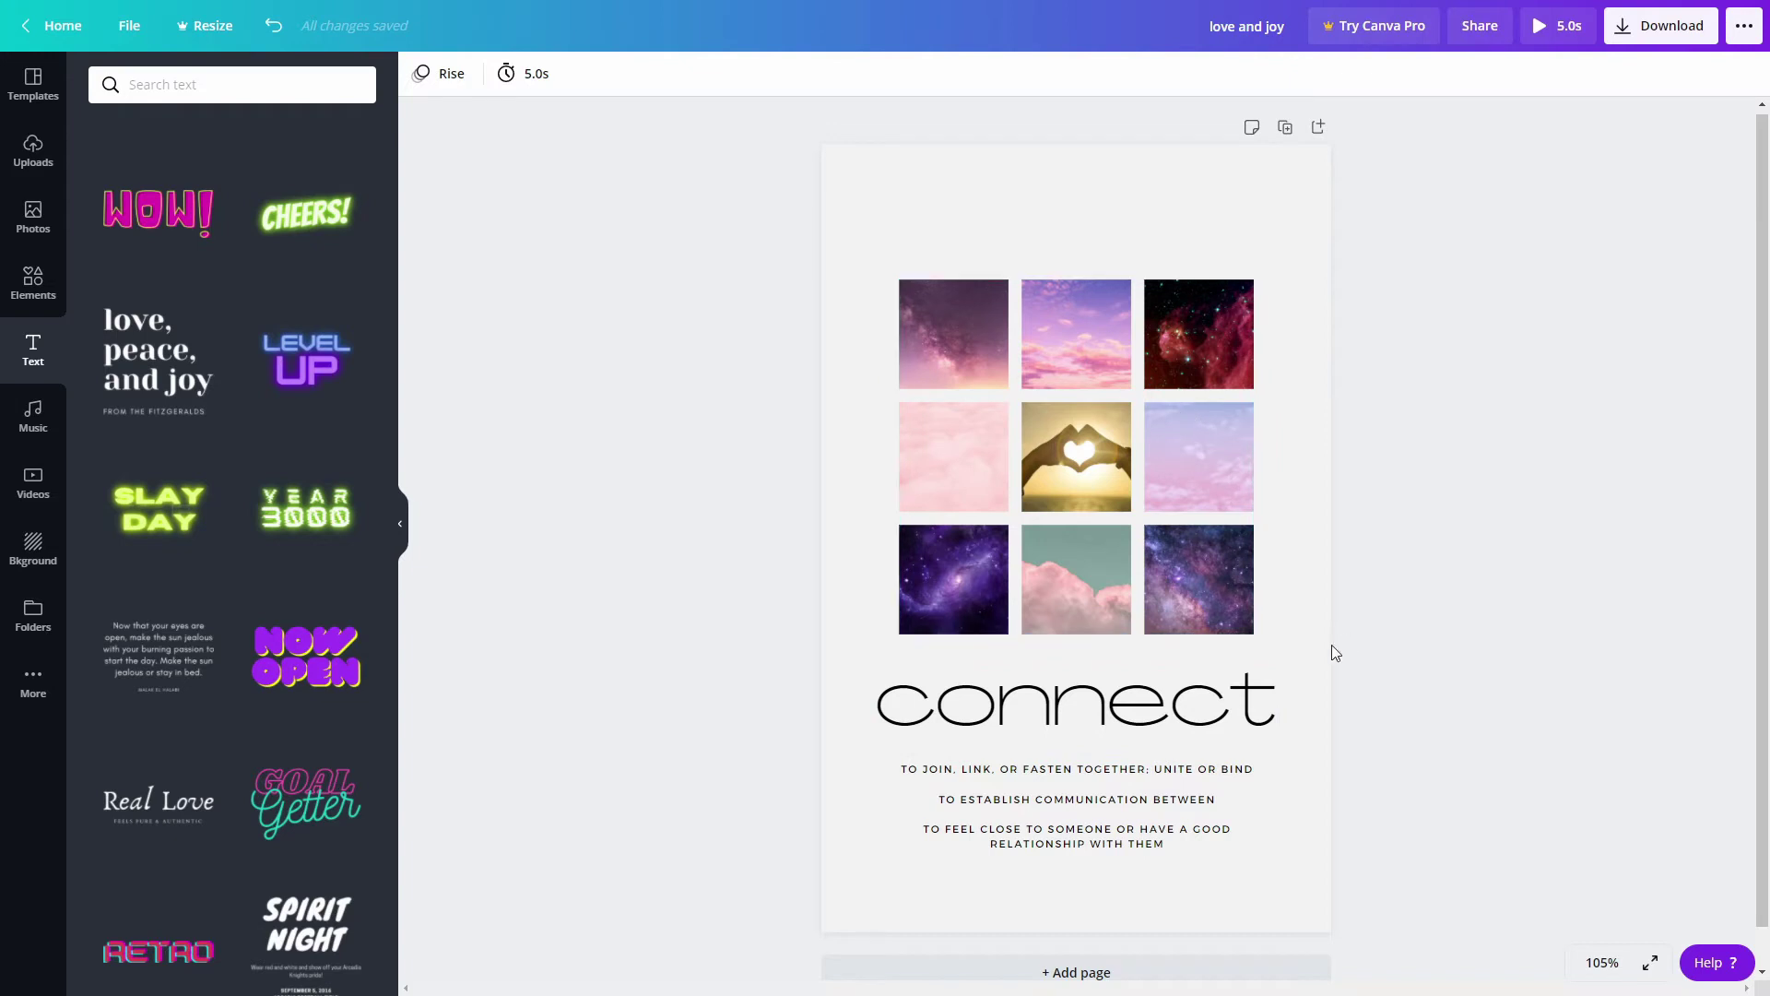
{"action": "left_click", "coordinate": [1143, 777]}
{"action": "left_click", "coordinate": [1544, 748]}
{"action": "left_click", "coordinate": [850, 430]}
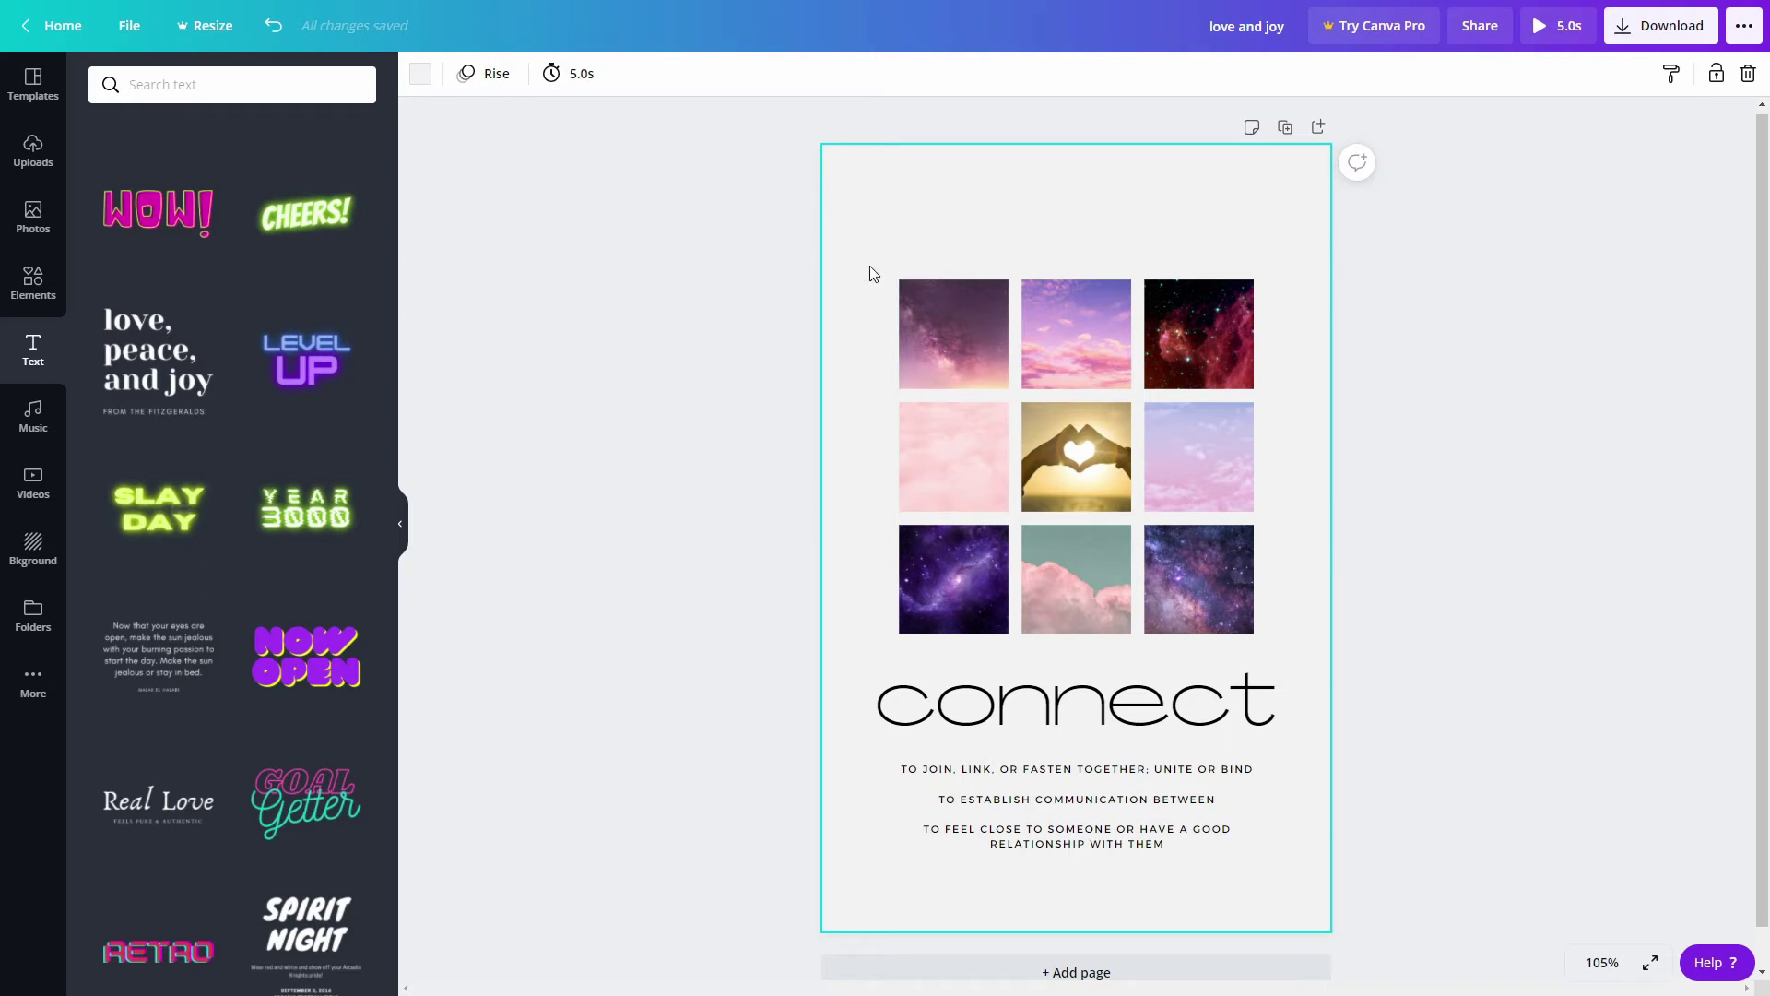
{"action": "left_click", "coordinate": [420, 73]}
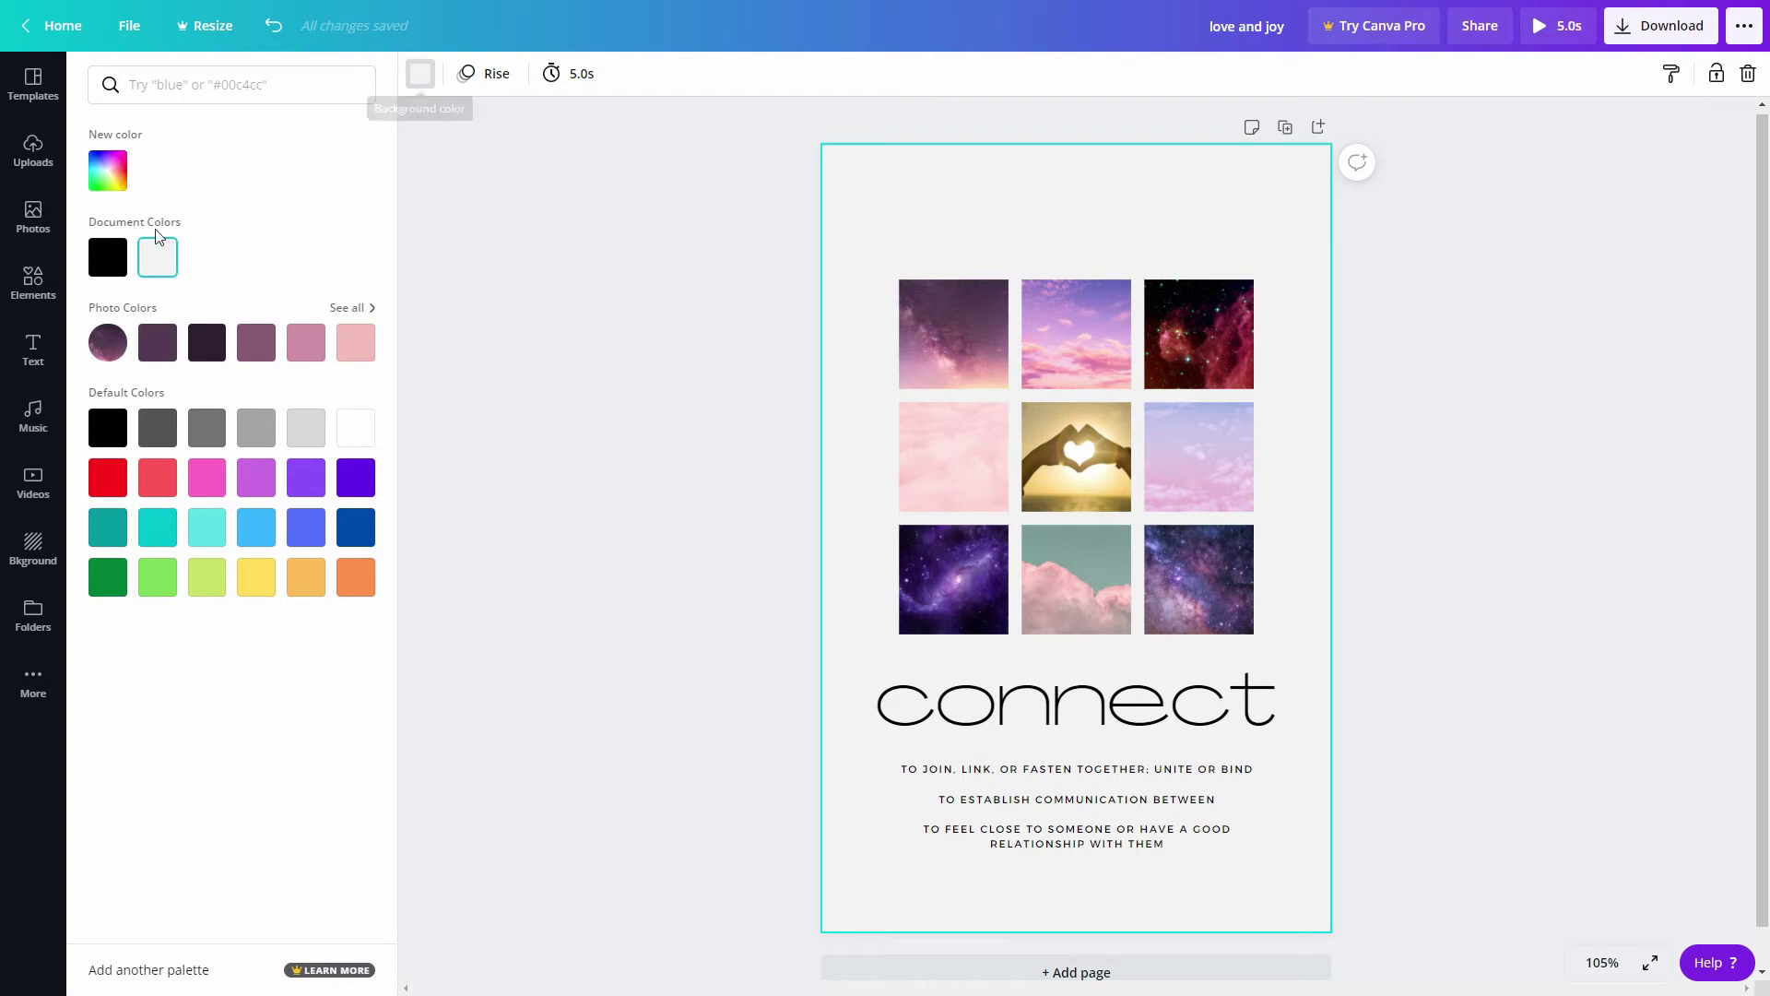
{"action": "left_click", "coordinate": [351, 310]}
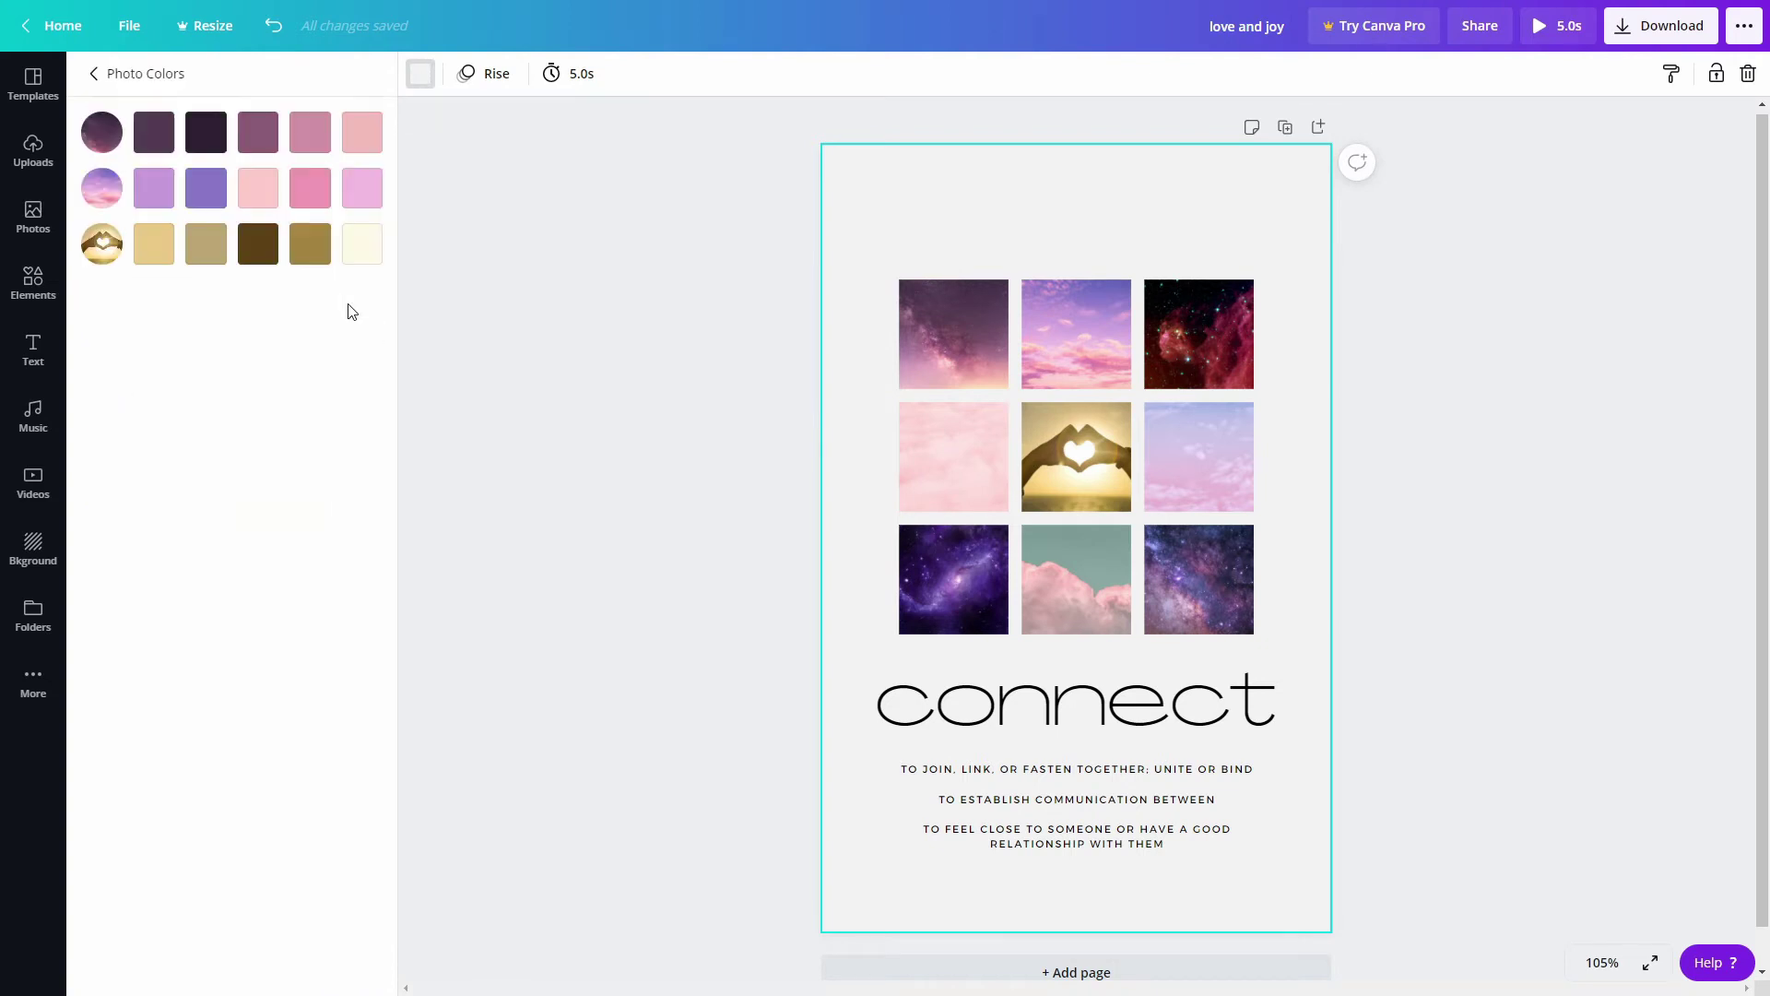
{"action": "left_click", "coordinate": [90, 77]}
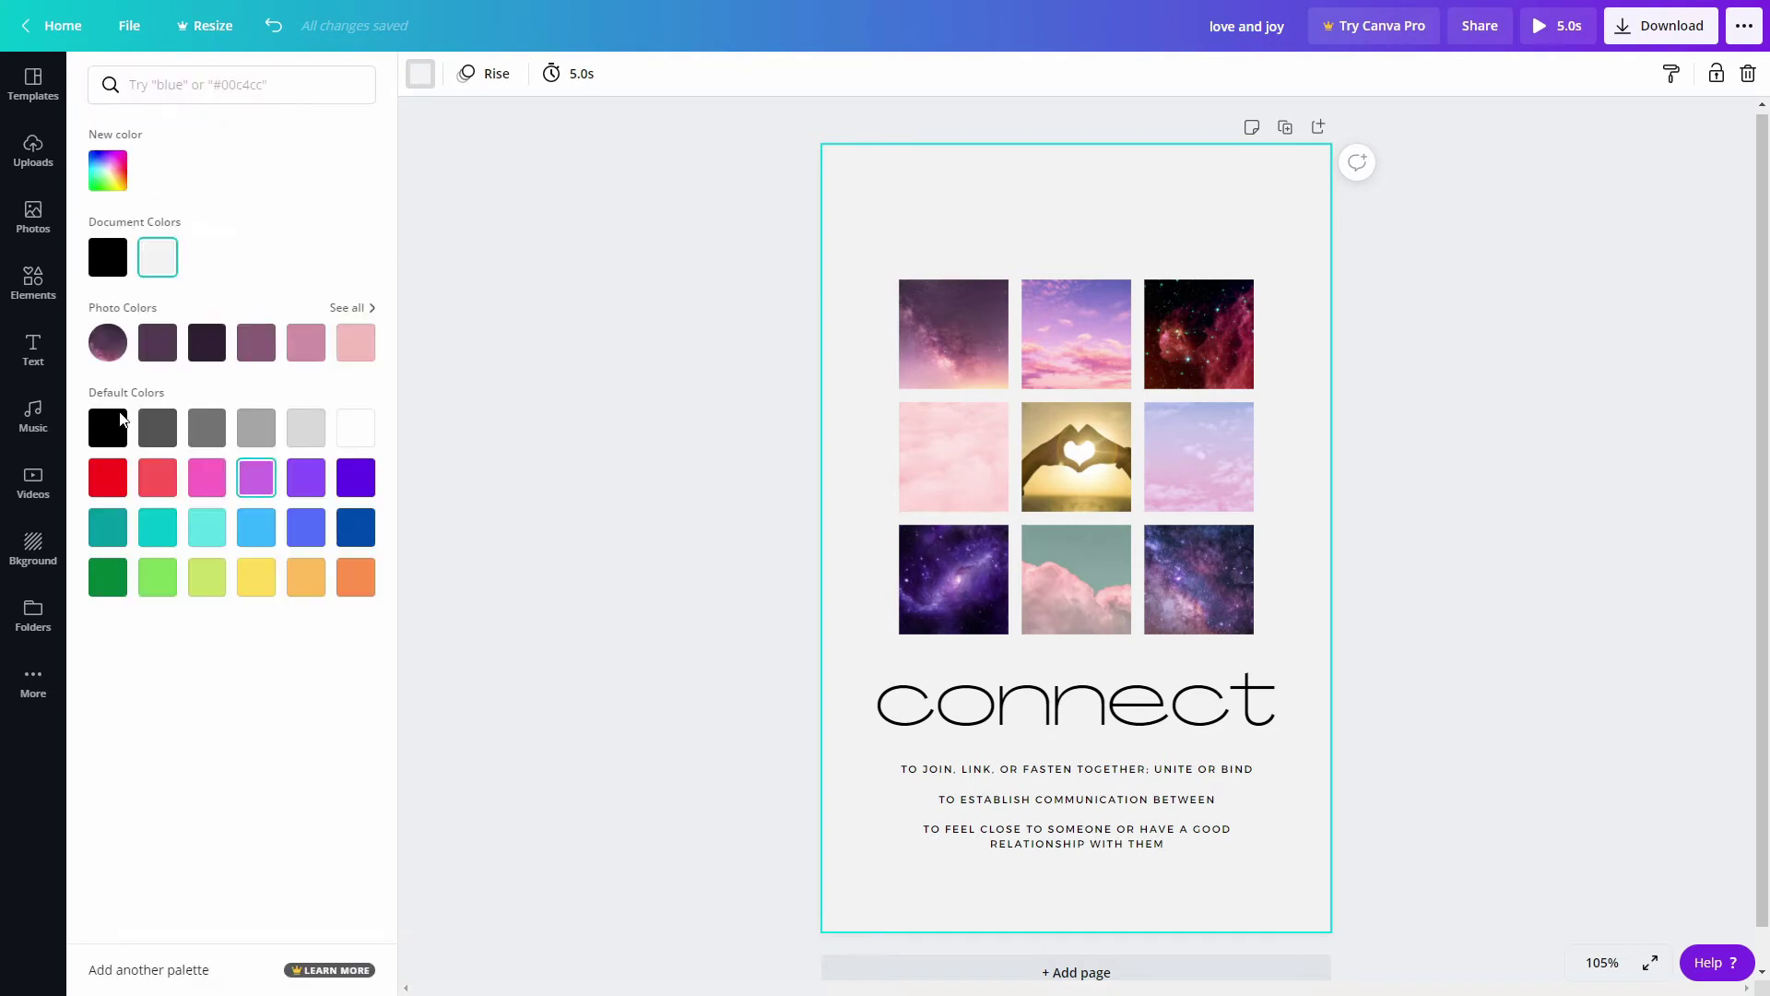
{"action": "left_click", "coordinate": [107, 171]}
{"action": "left_click", "coordinate": [245, 163]}
{"action": "left_click", "coordinate": [108, 172]}
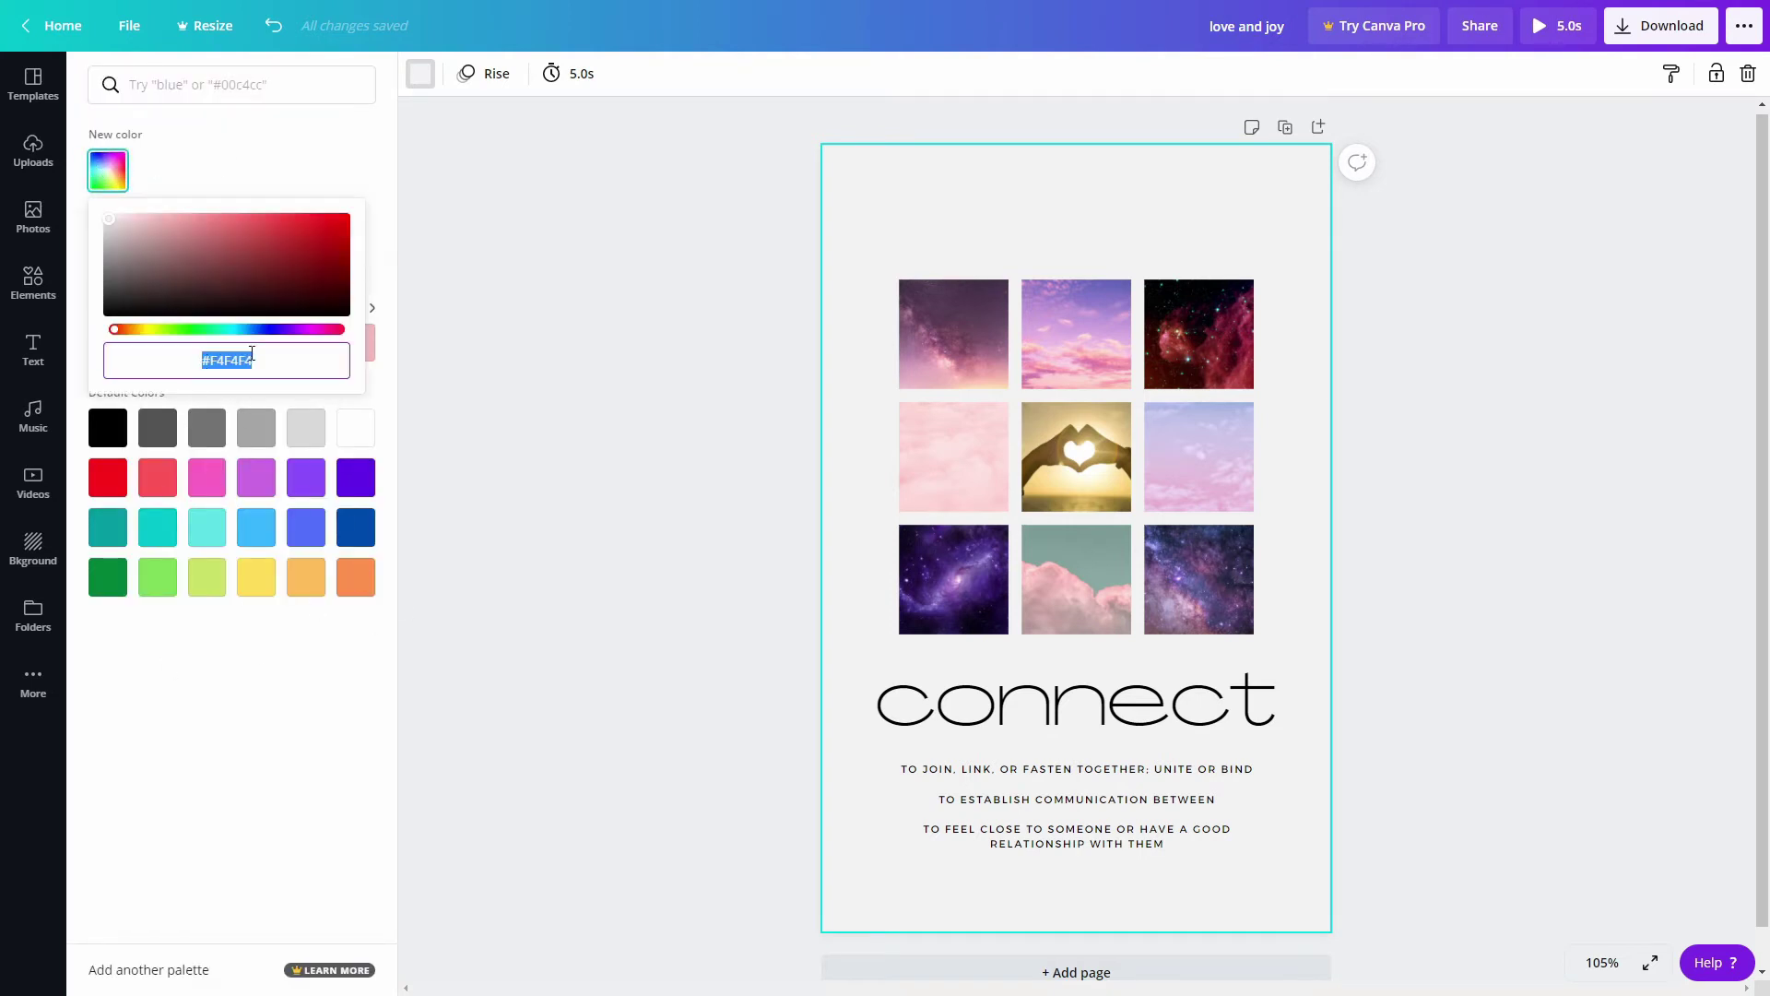
{"action": "left_click", "coordinate": [229, 171]}
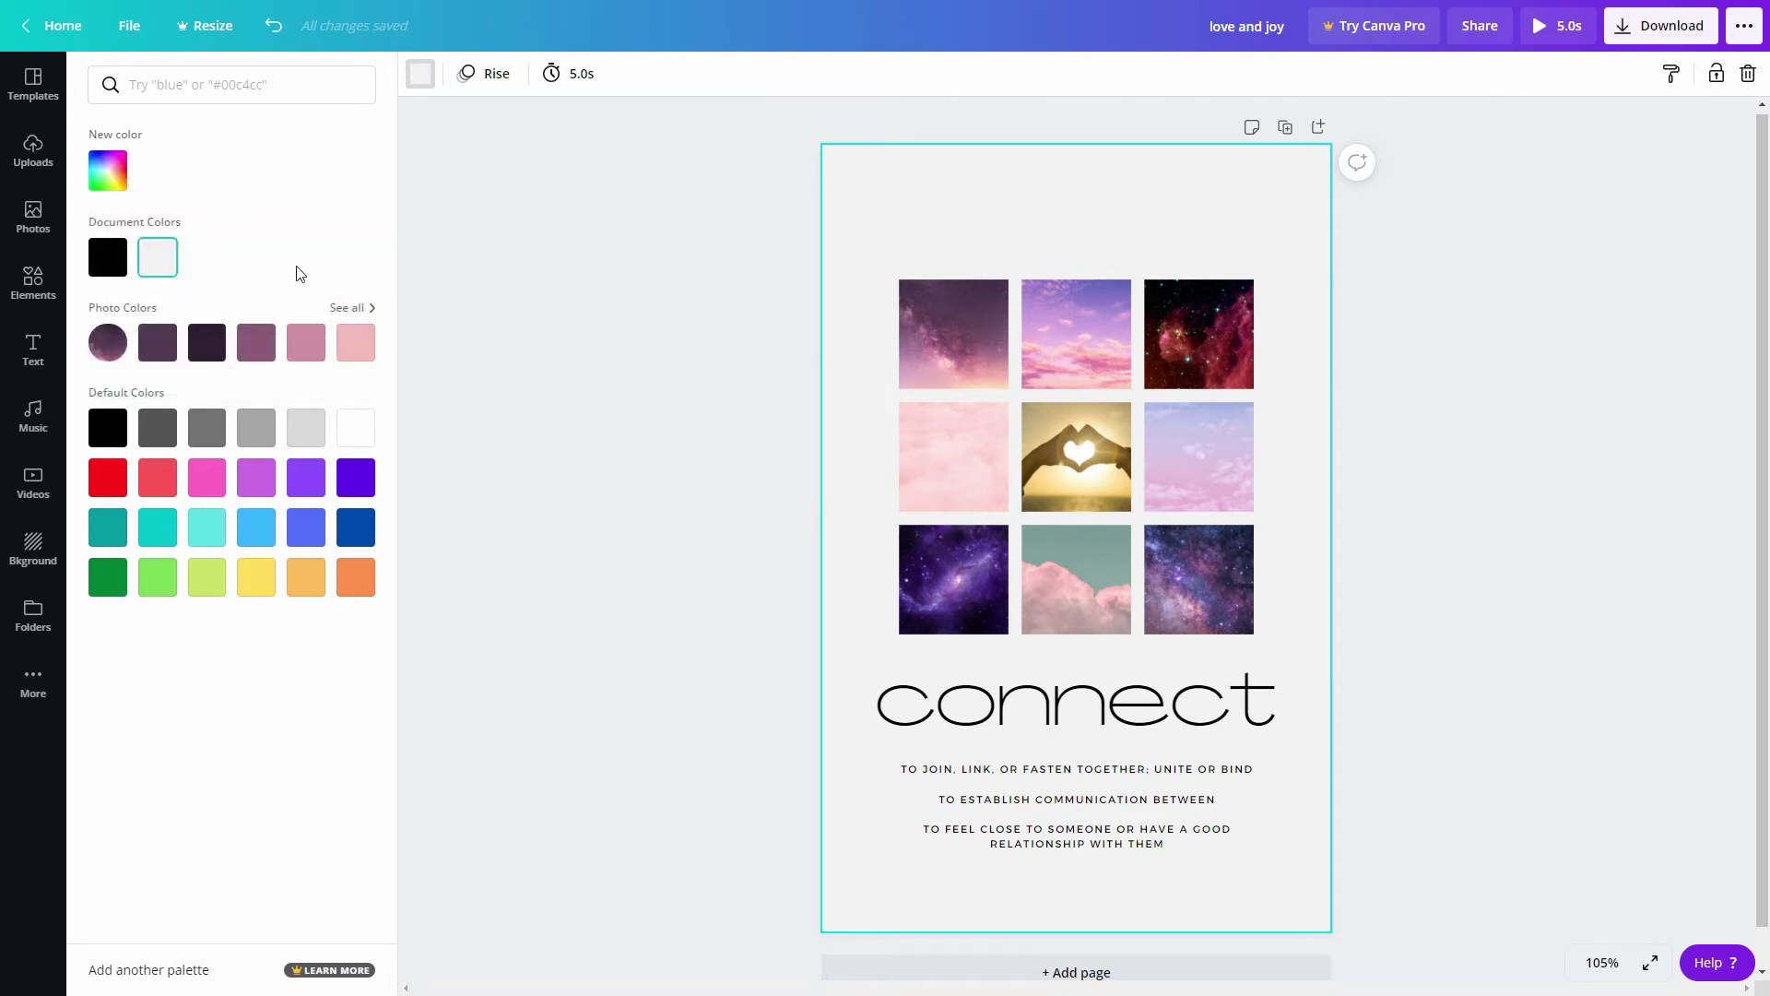
{"action": "left_click", "coordinate": [352, 309]}
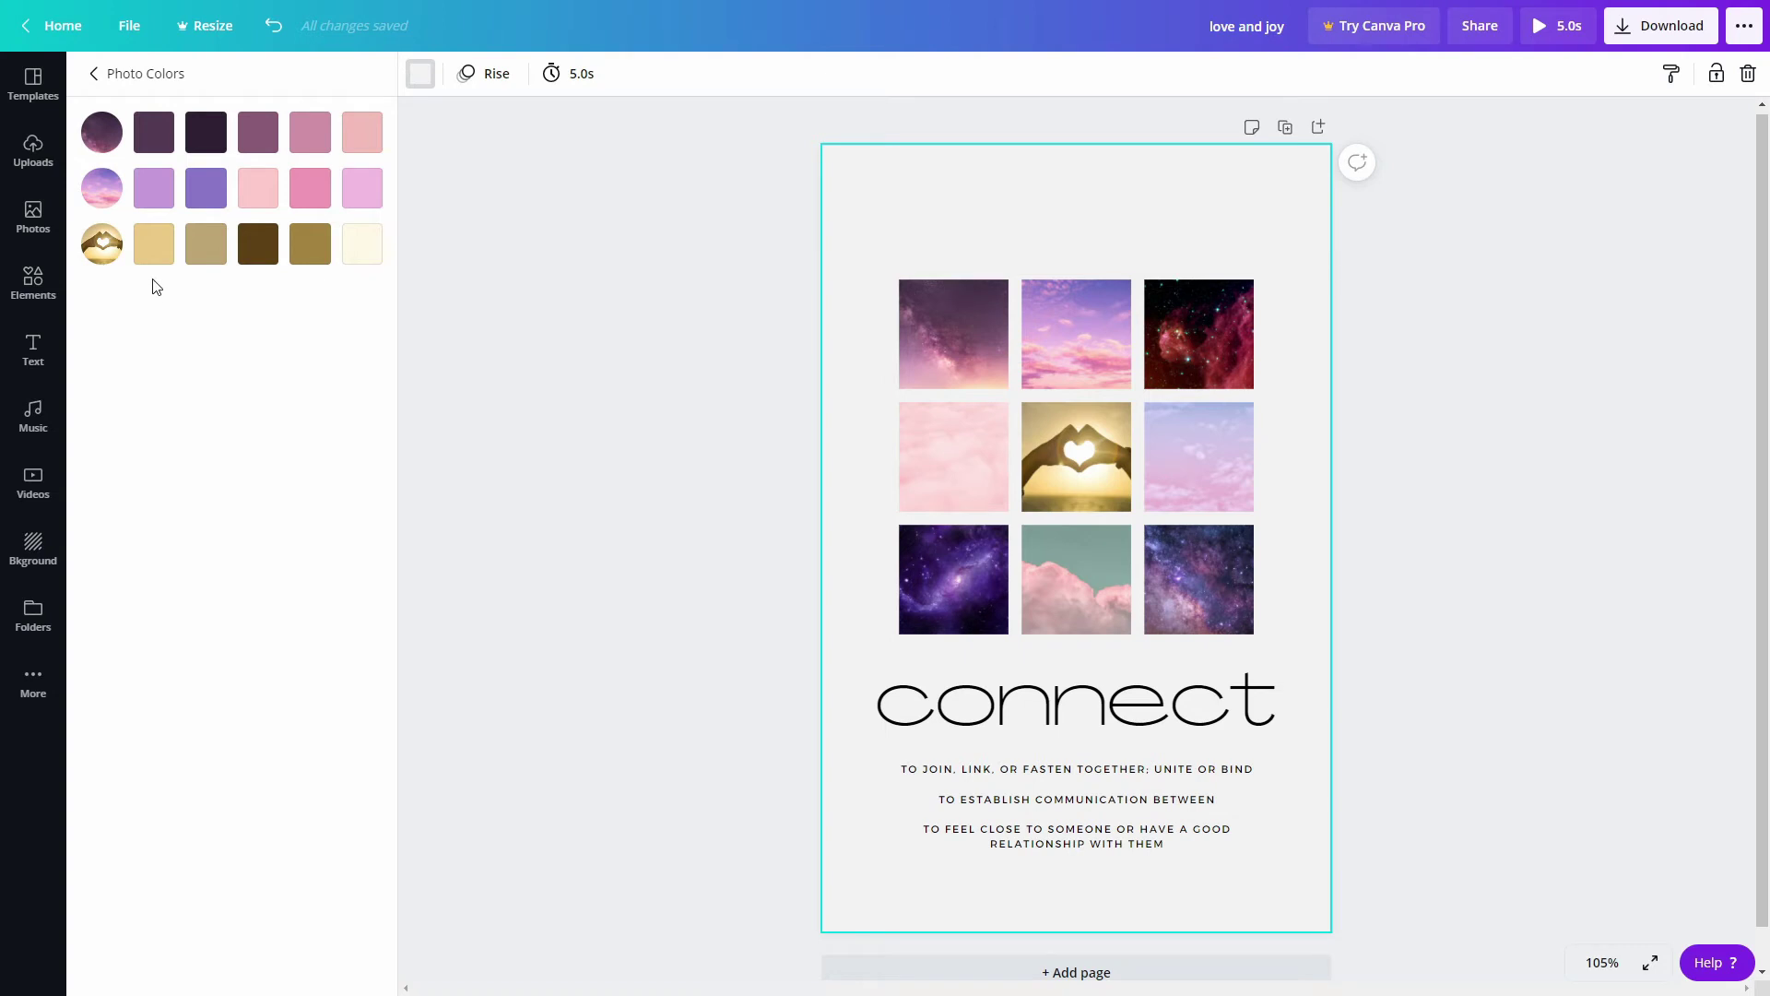
{"action": "left_click", "coordinate": [353, 143]}
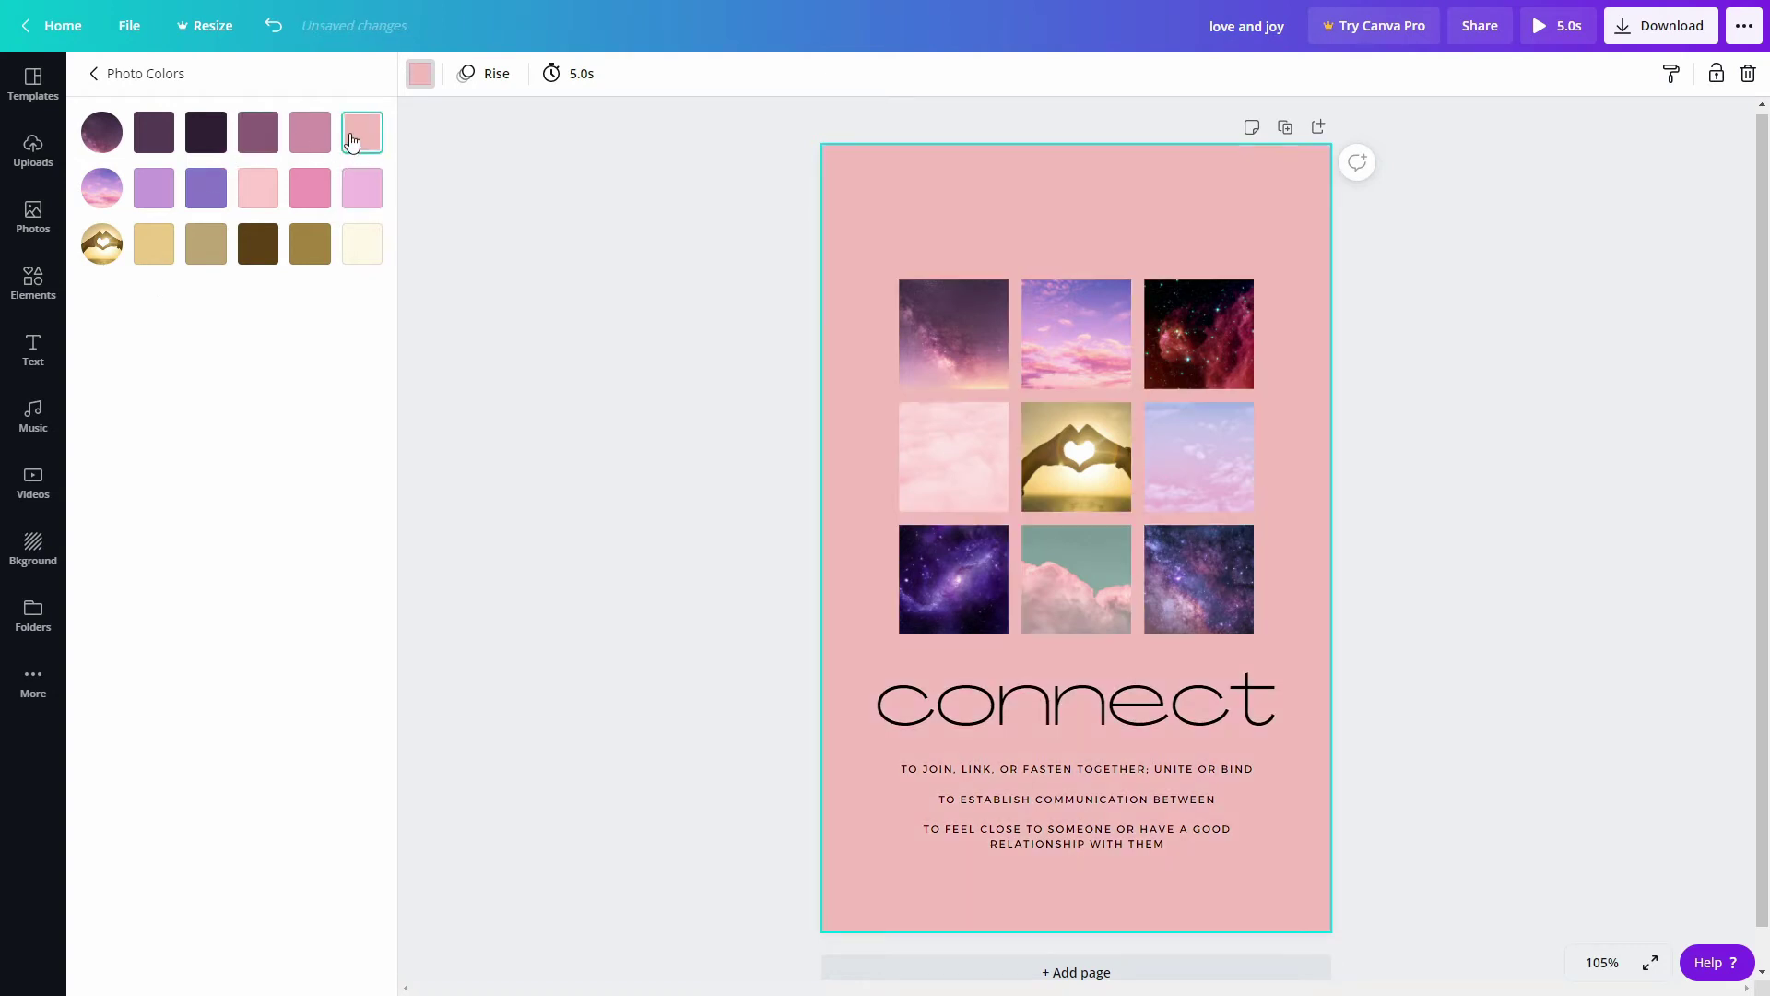
{"action": "left_click", "coordinate": [360, 246]}
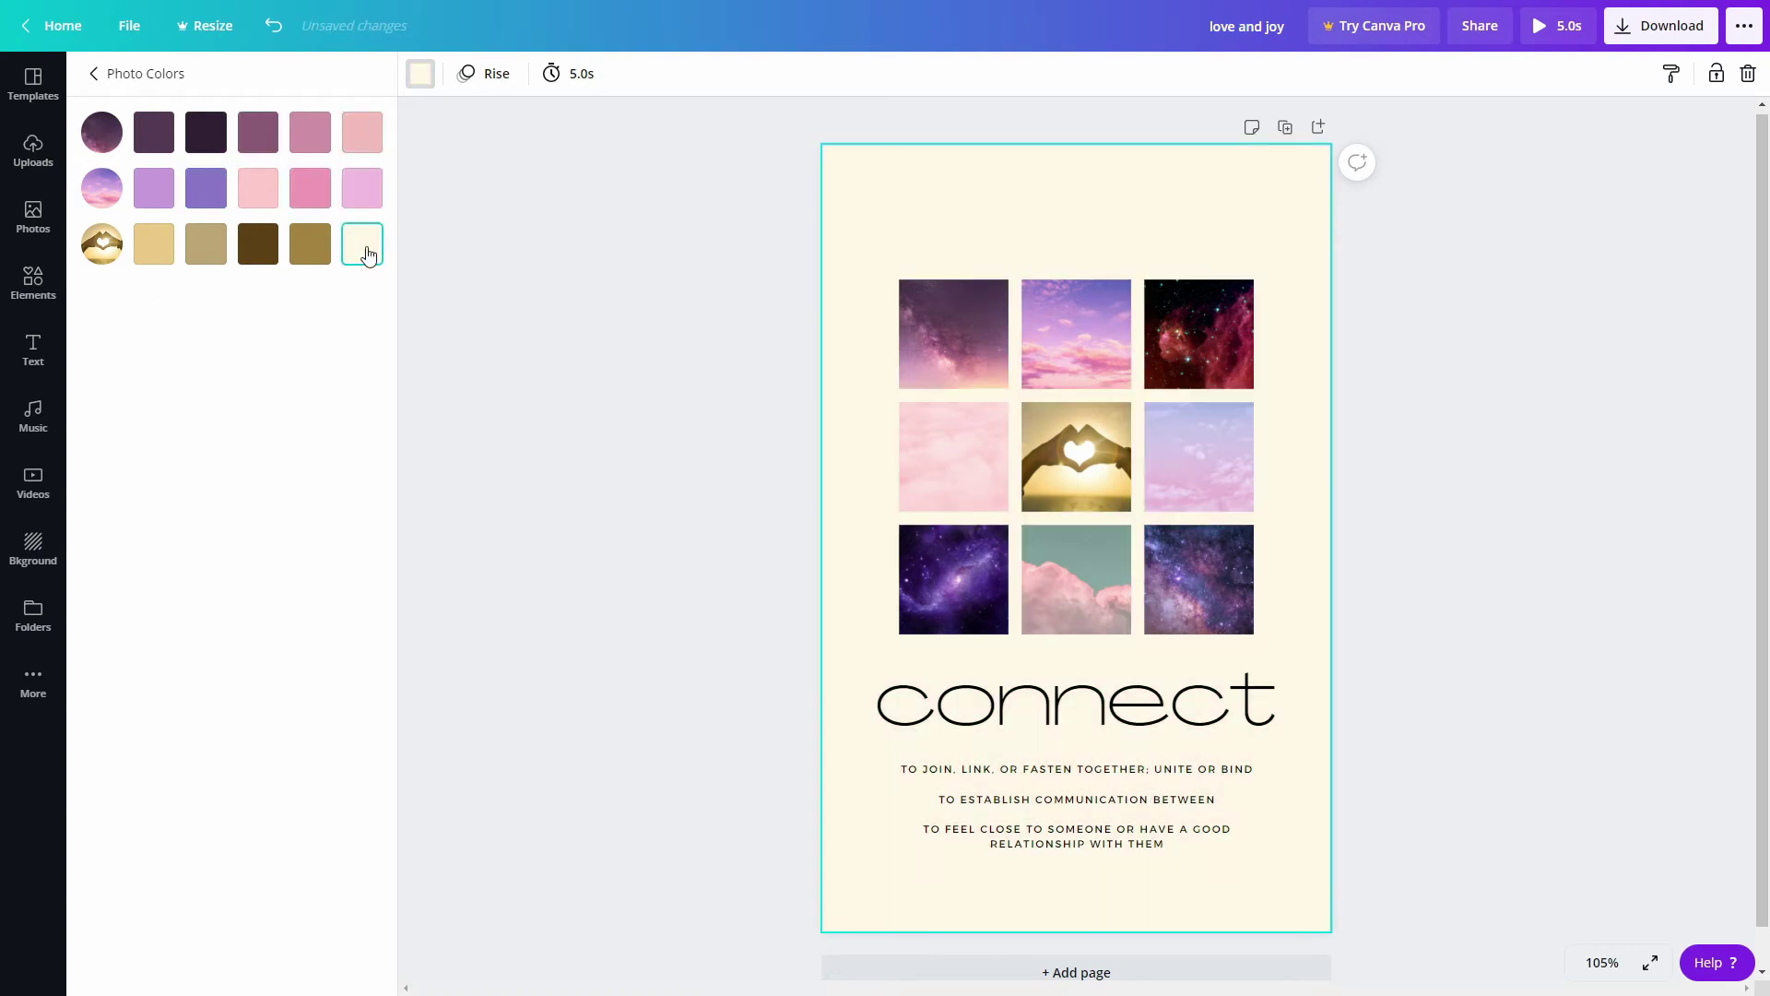
{"action": "left_click", "coordinate": [153, 247]}
{"action": "left_click", "coordinate": [218, 261]}
{"action": "left_click", "coordinate": [198, 182]}
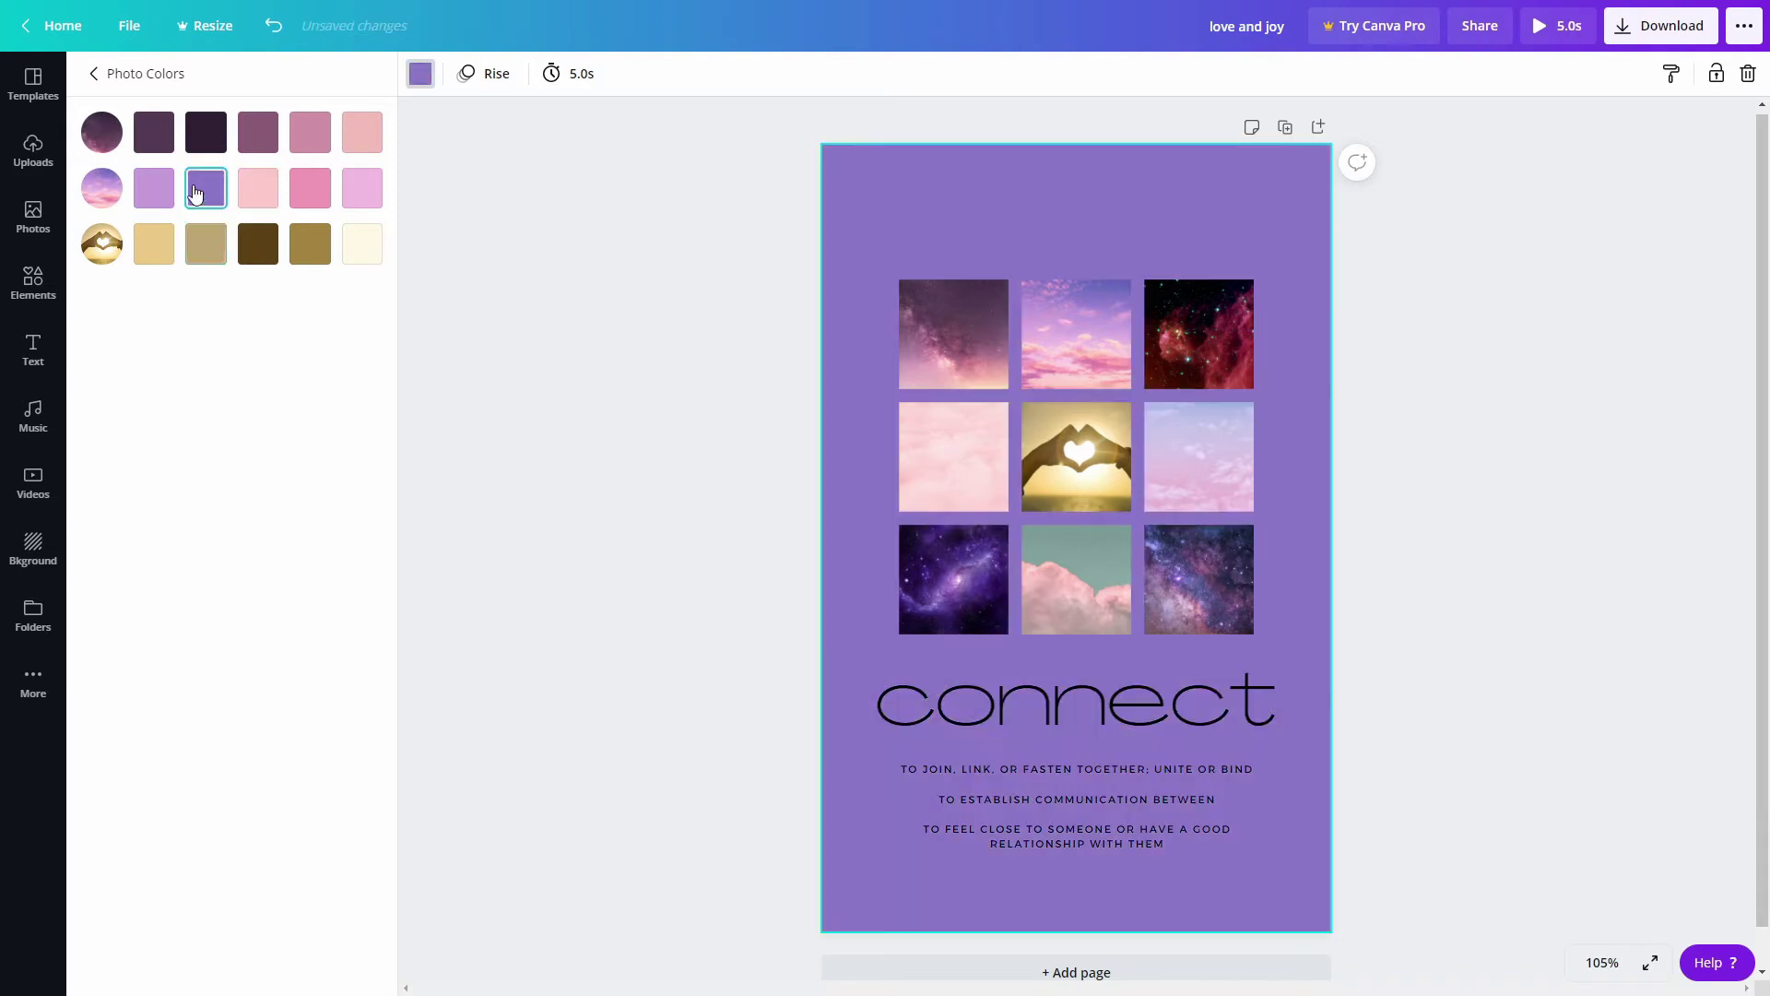
{"action": "left_click", "coordinate": [157, 135]}
{"action": "left_click", "coordinate": [221, 134]}
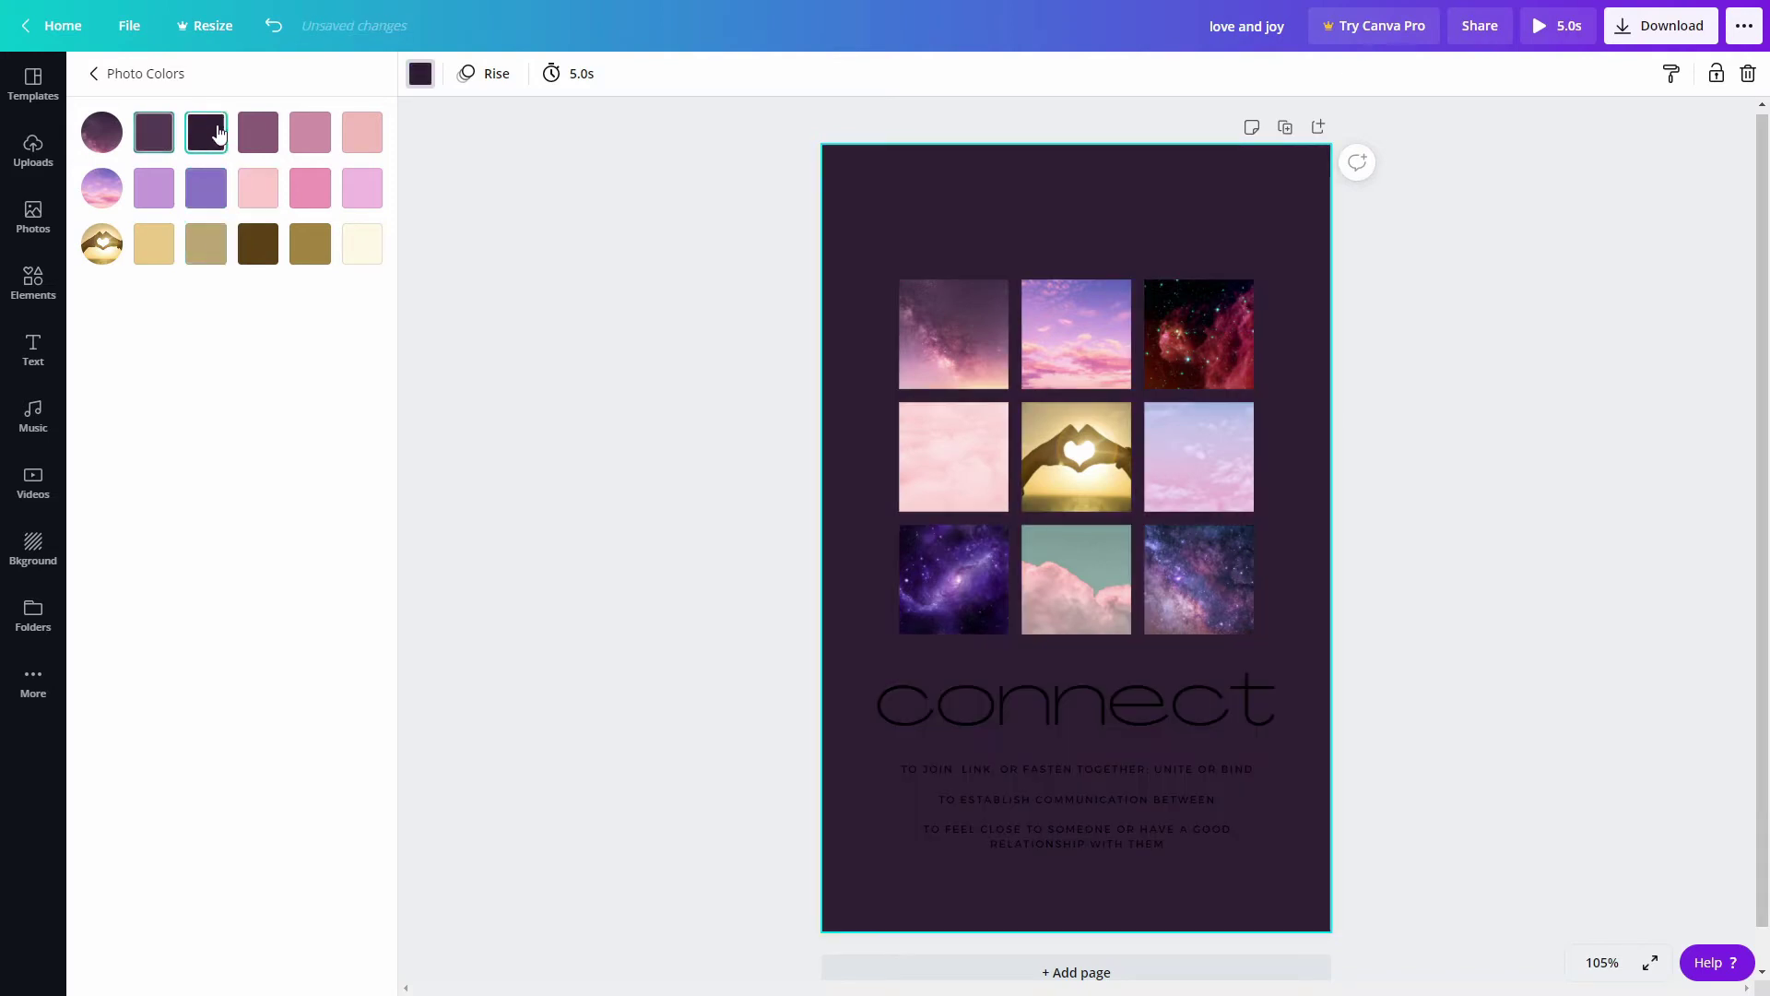
{"action": "left_click", "coordinate": [276, 135]}
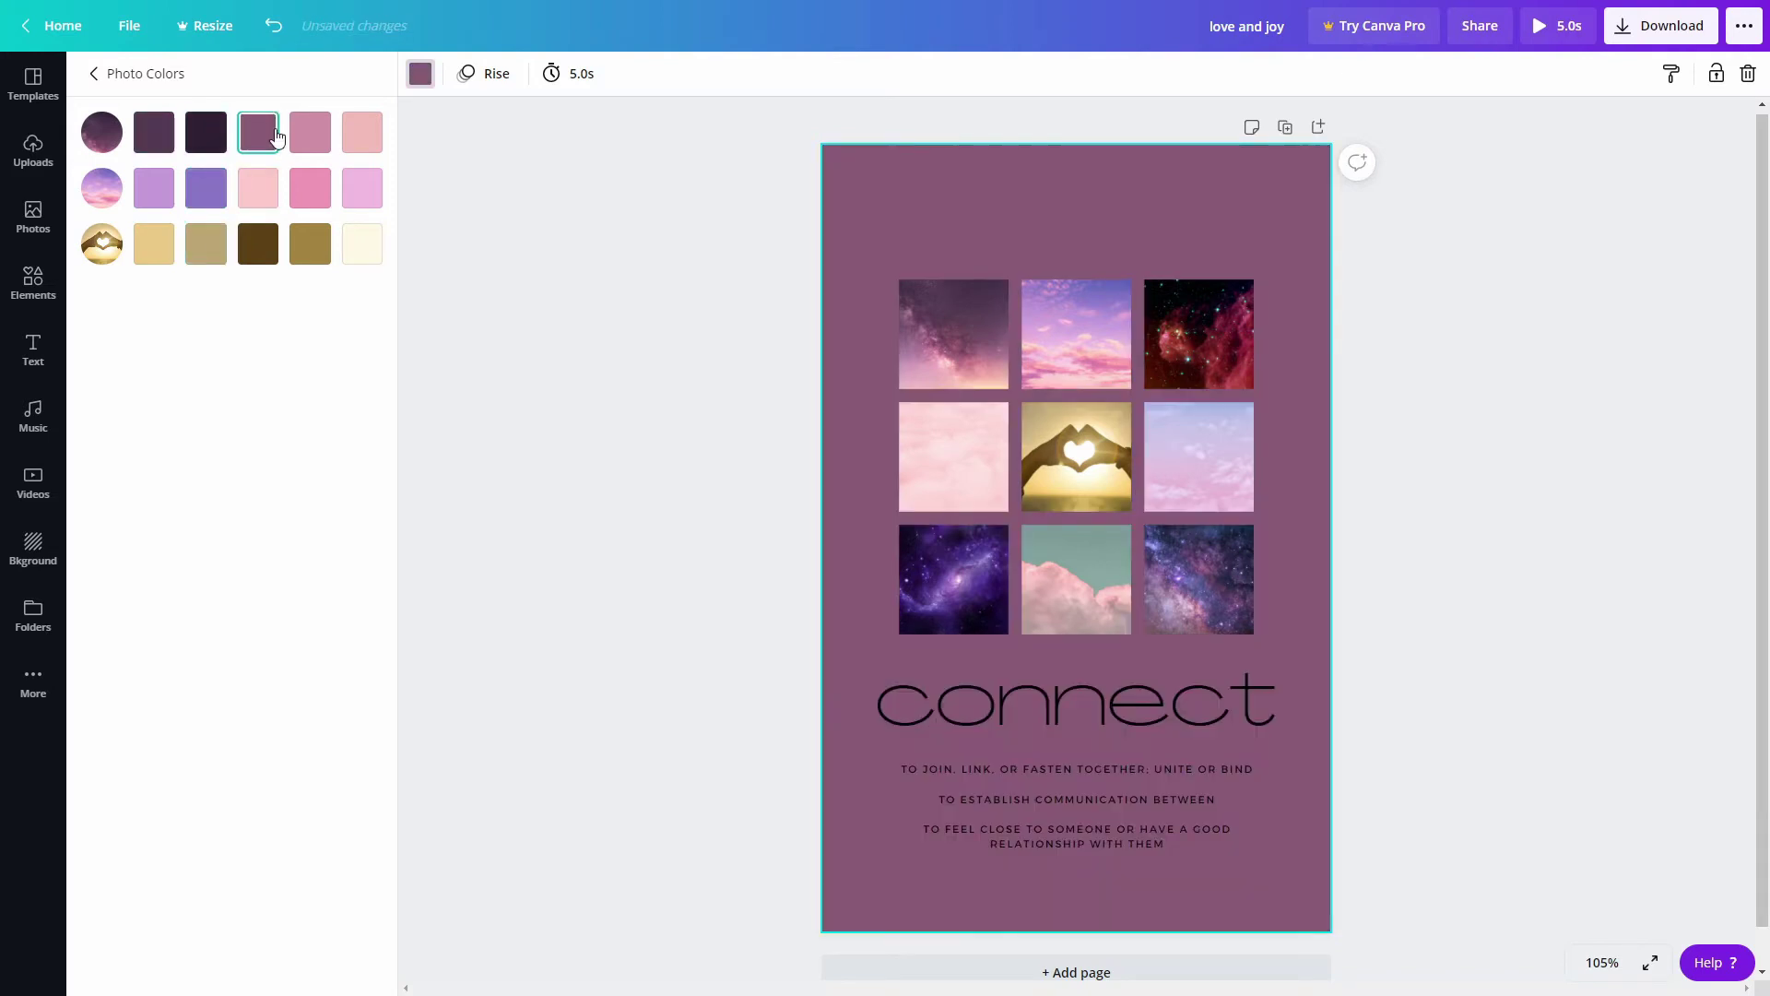
{"action": "left_click", "coordinate": [164, 191]}
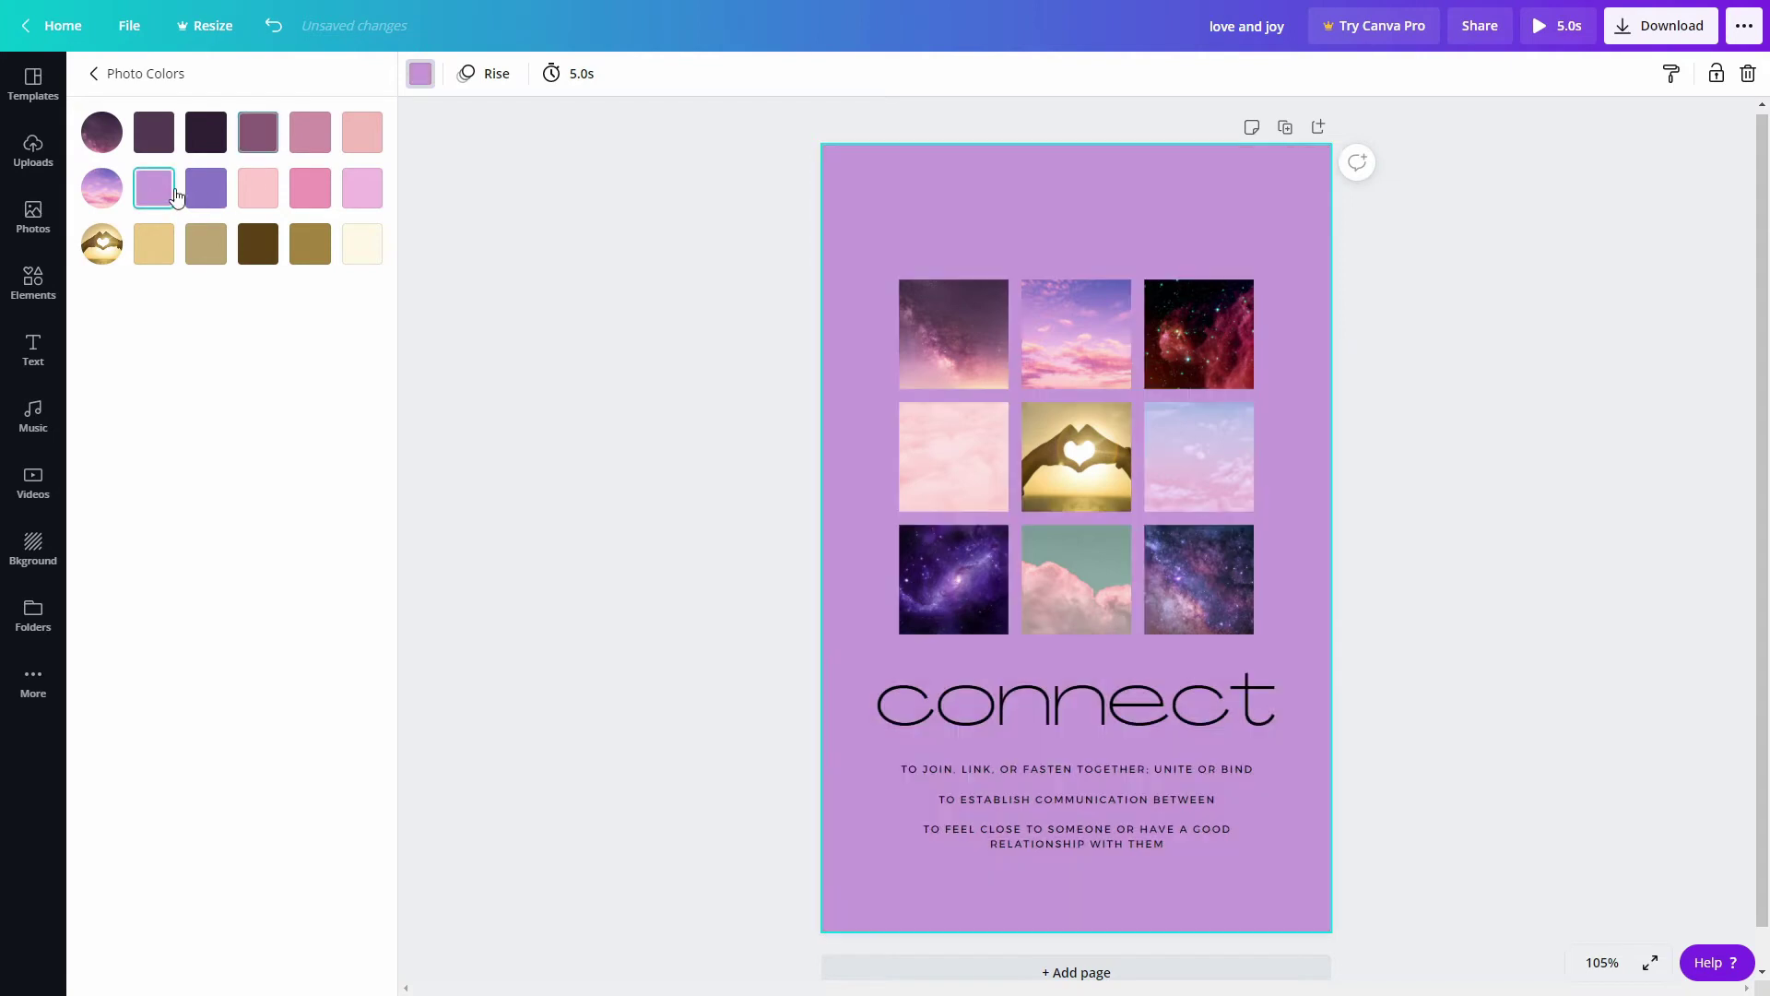
{"action": "left_click", "coordinate": [98, 75]}
{"action": "left_click", "coordinate": [203, 258]}
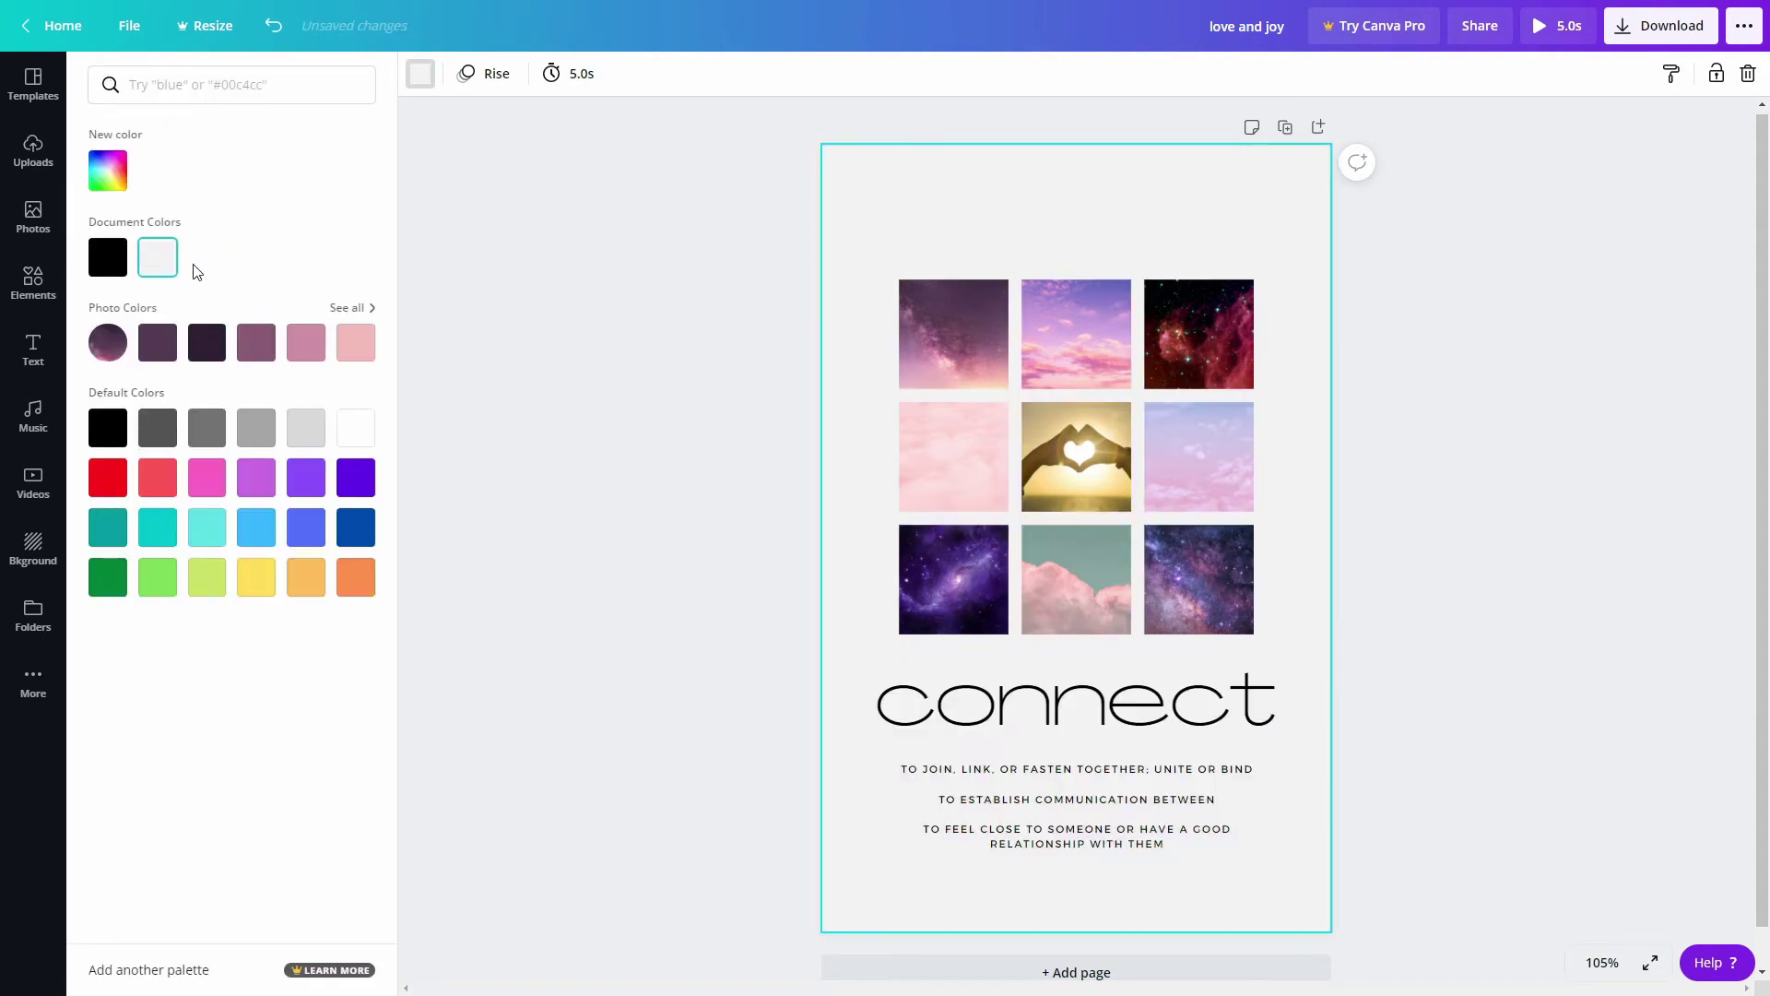
{"action": "left_click", "coordinate": [306, 427]}
{"action": "left_click", "coordinate": [159, 265]}
{"action": "left_click", "coordinate": [591, 280]}
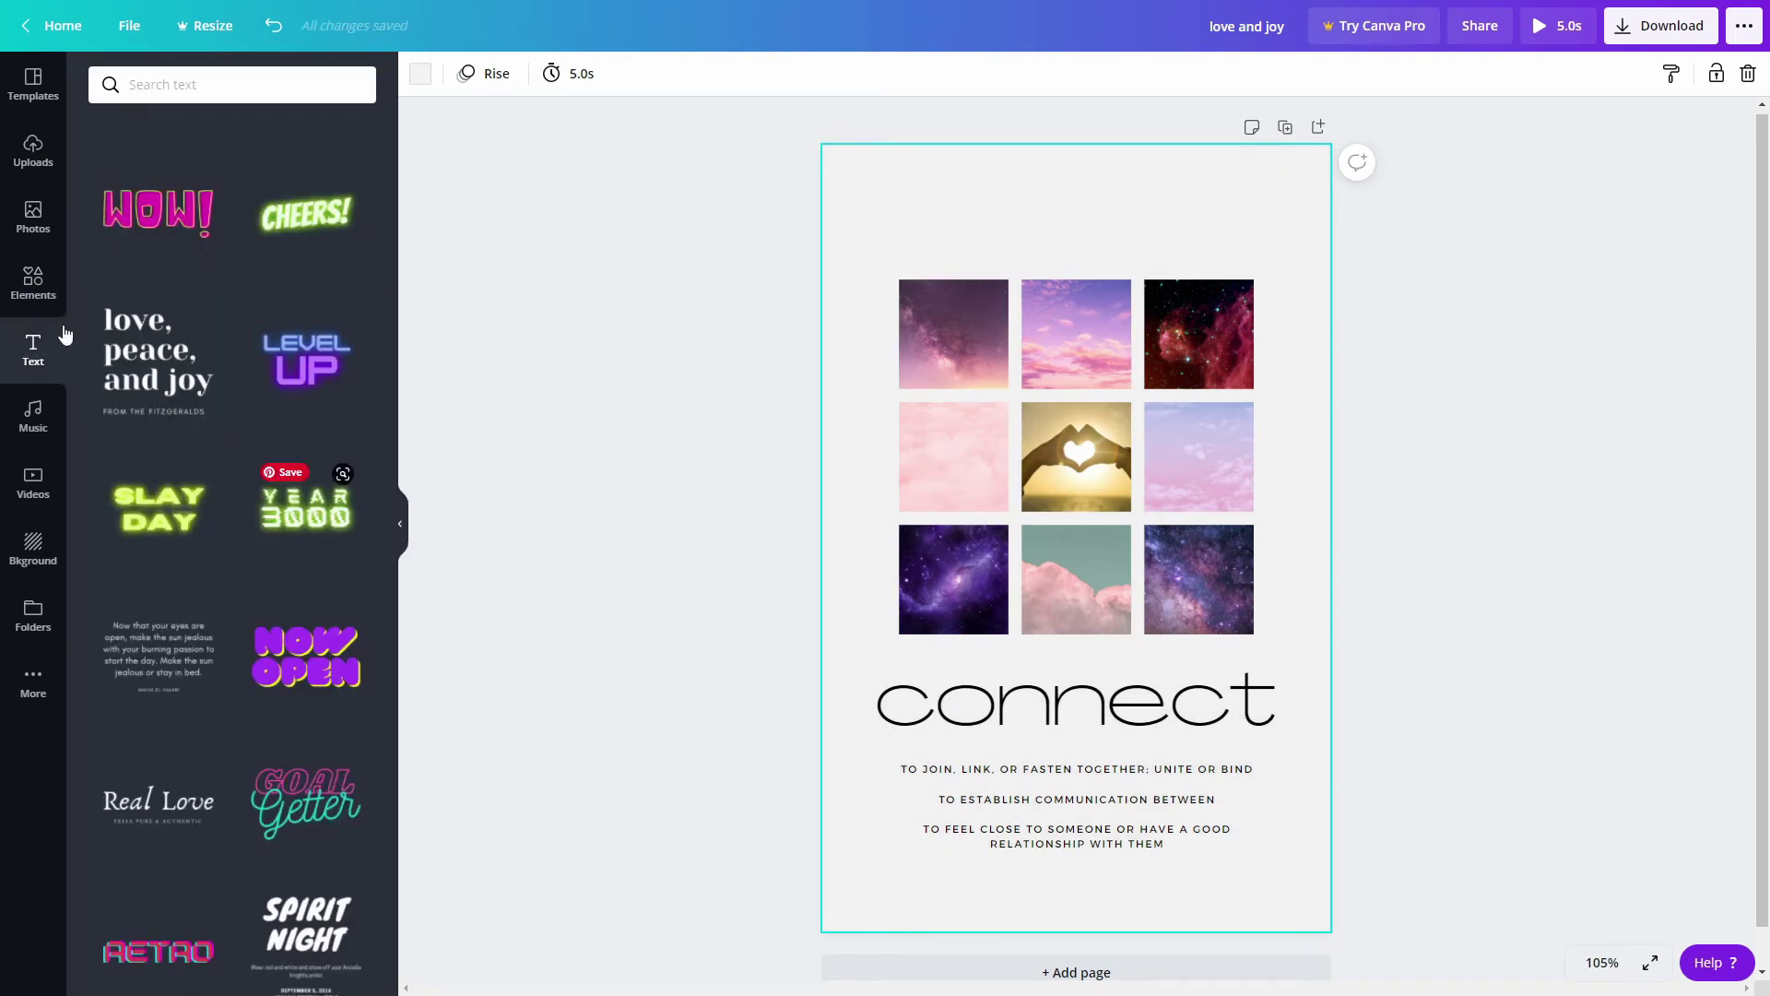
{"action": "left_click", "coordinate": [35, 221]}
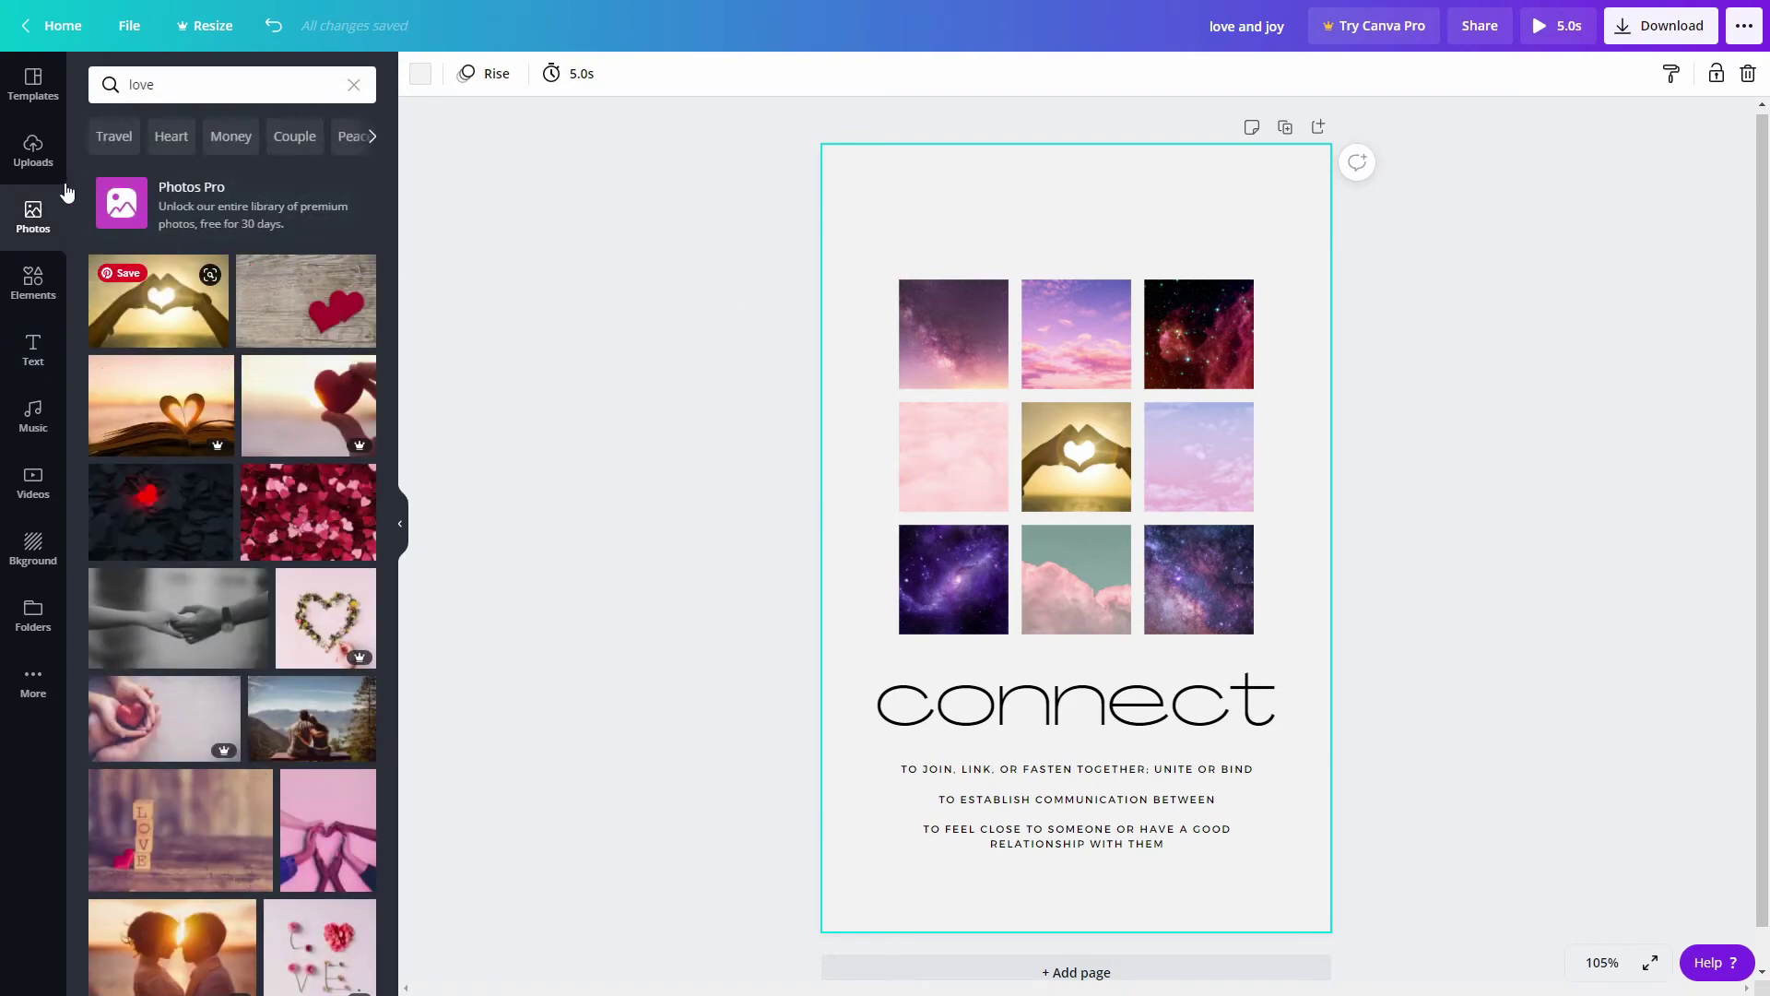
{"action": "left_click", "coordinate": [37, 155]}
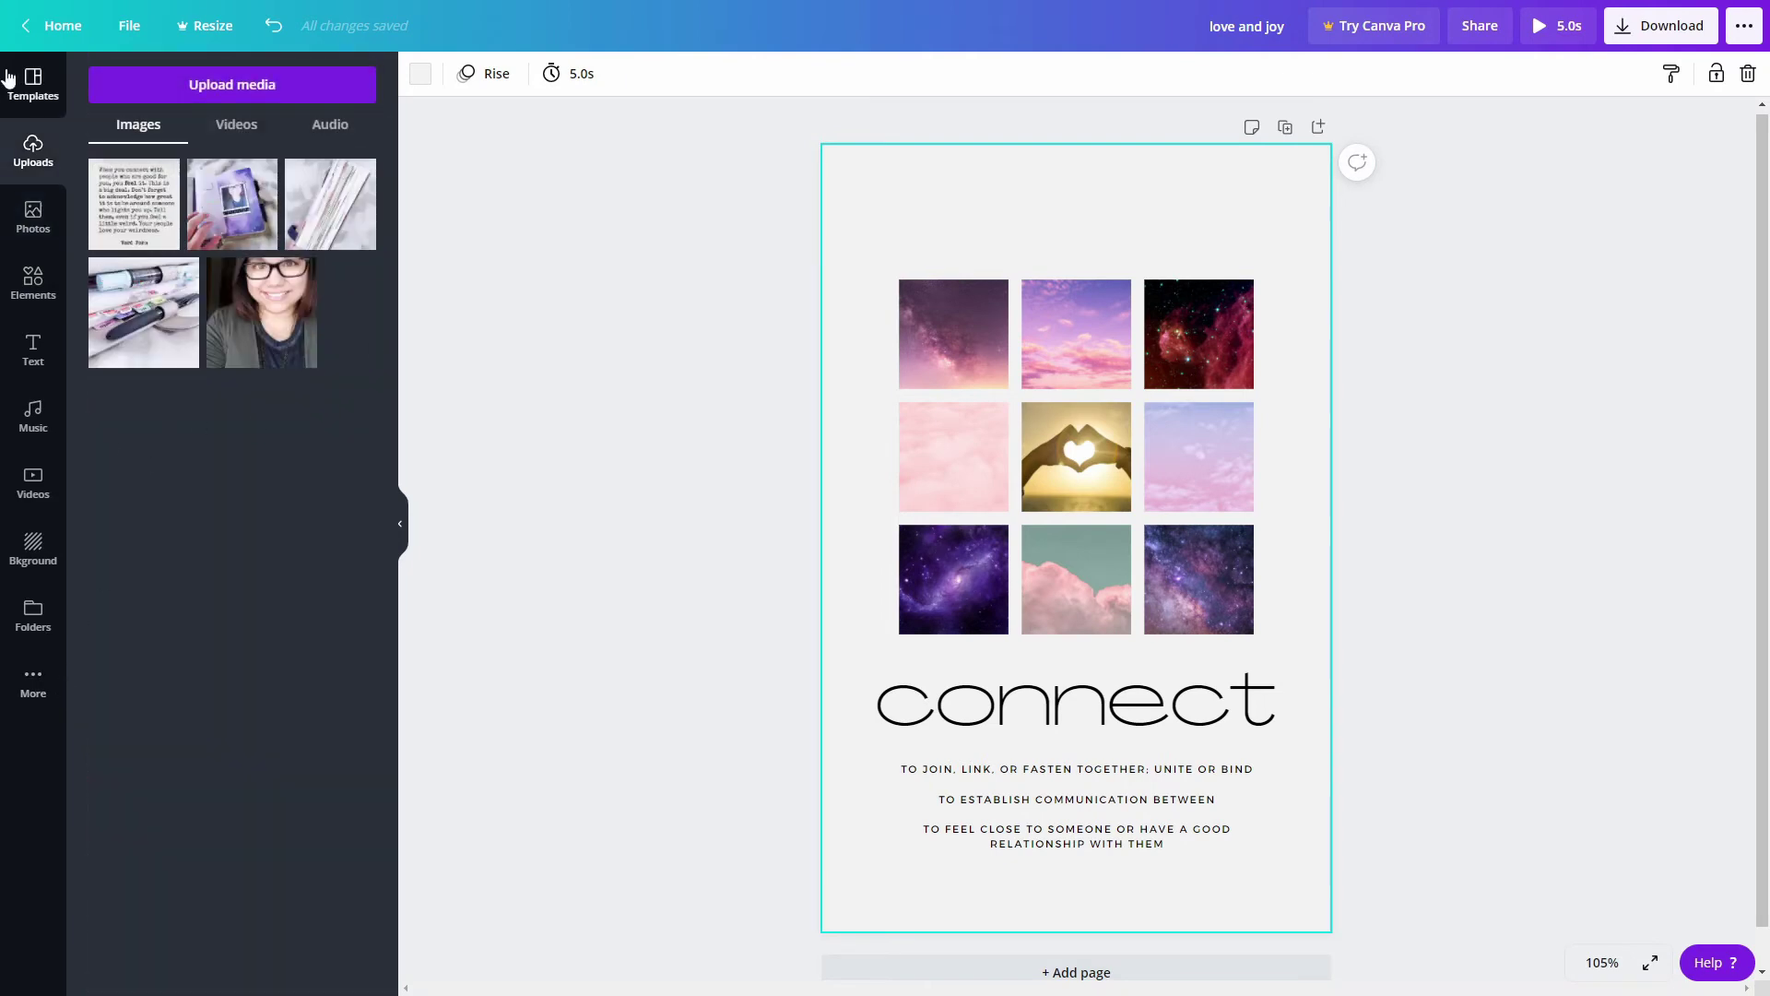
{"action": "left_click", "coordinate": [37, 90]}
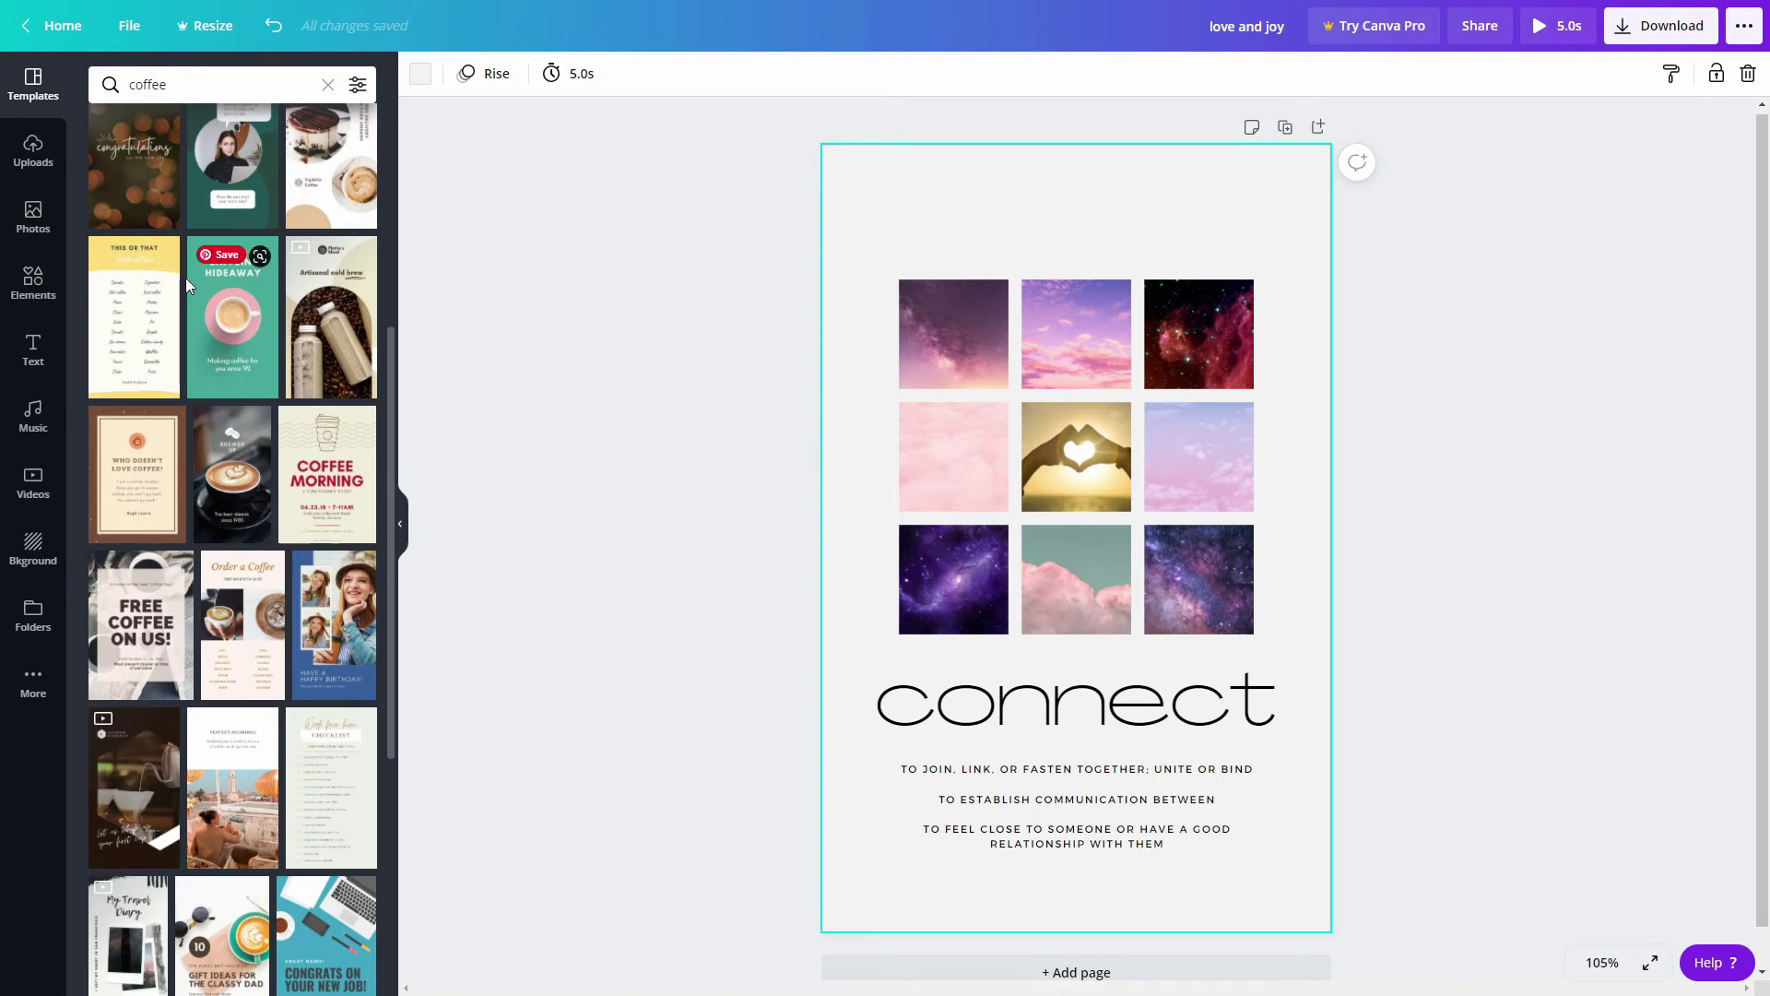
{"action": "left_click", "coordinate": [399, 524]}
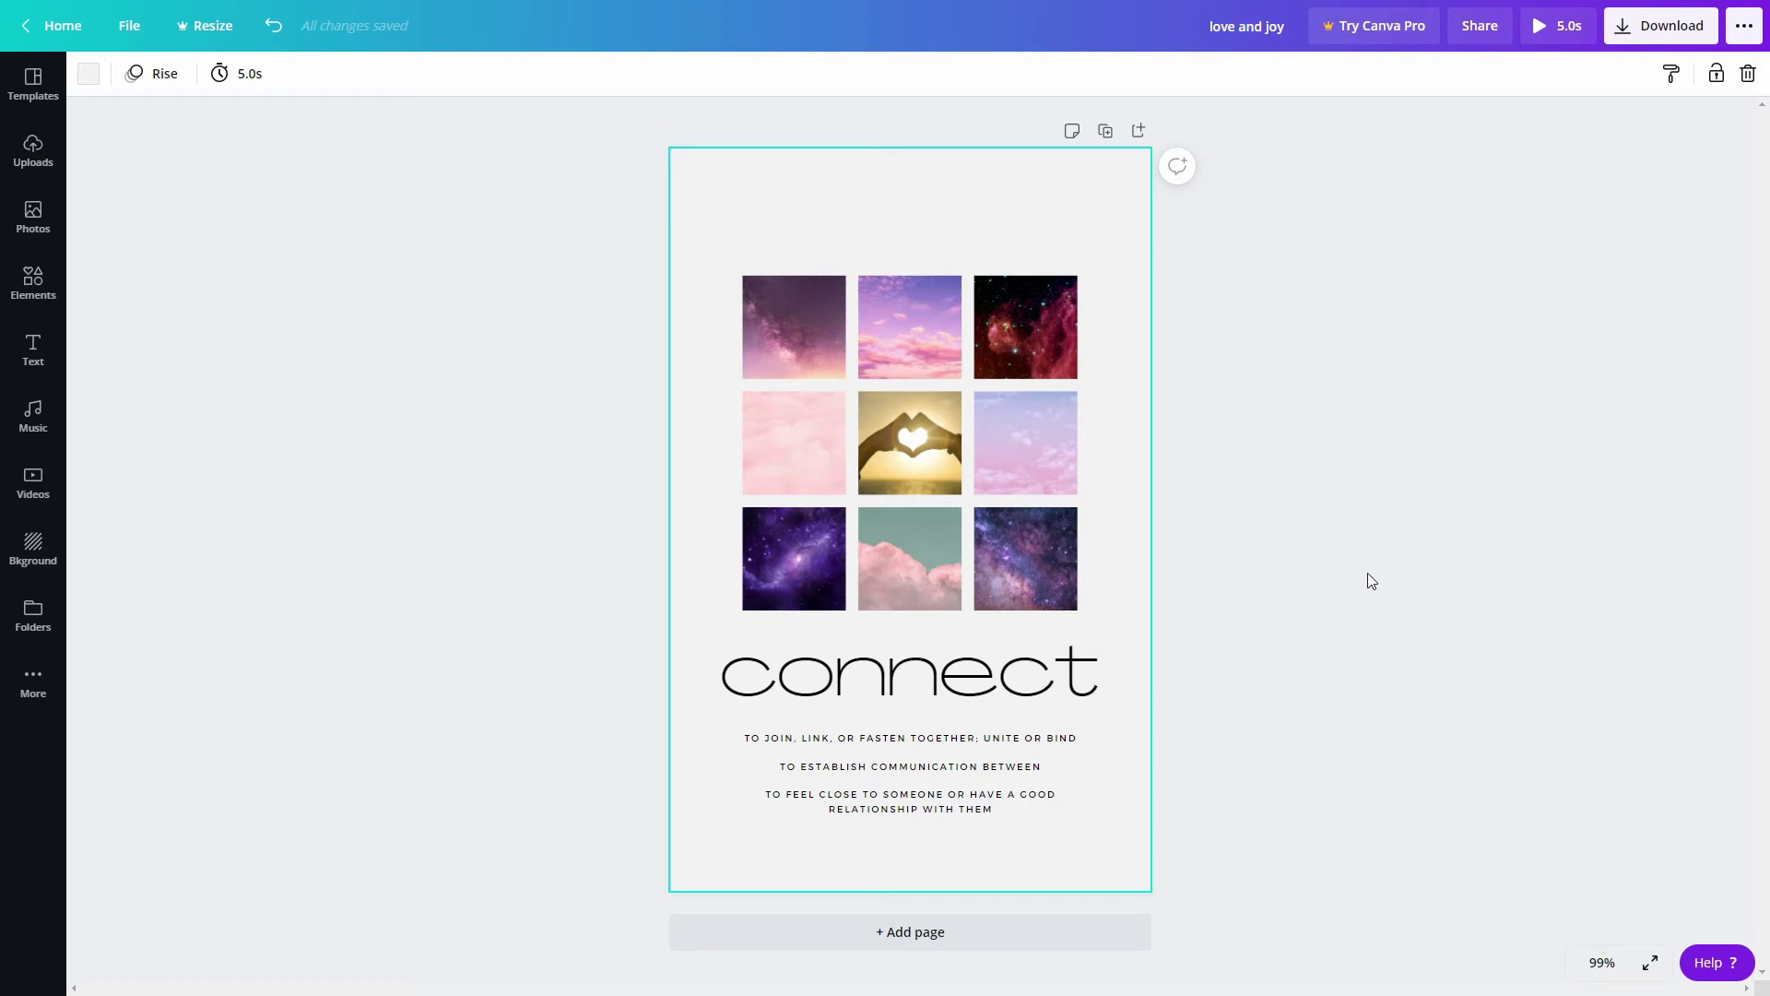
Reselect the 'connect' heading and show its font list in the toolbar.
{"action": "left_click", "coordinate": [1314, 332]}
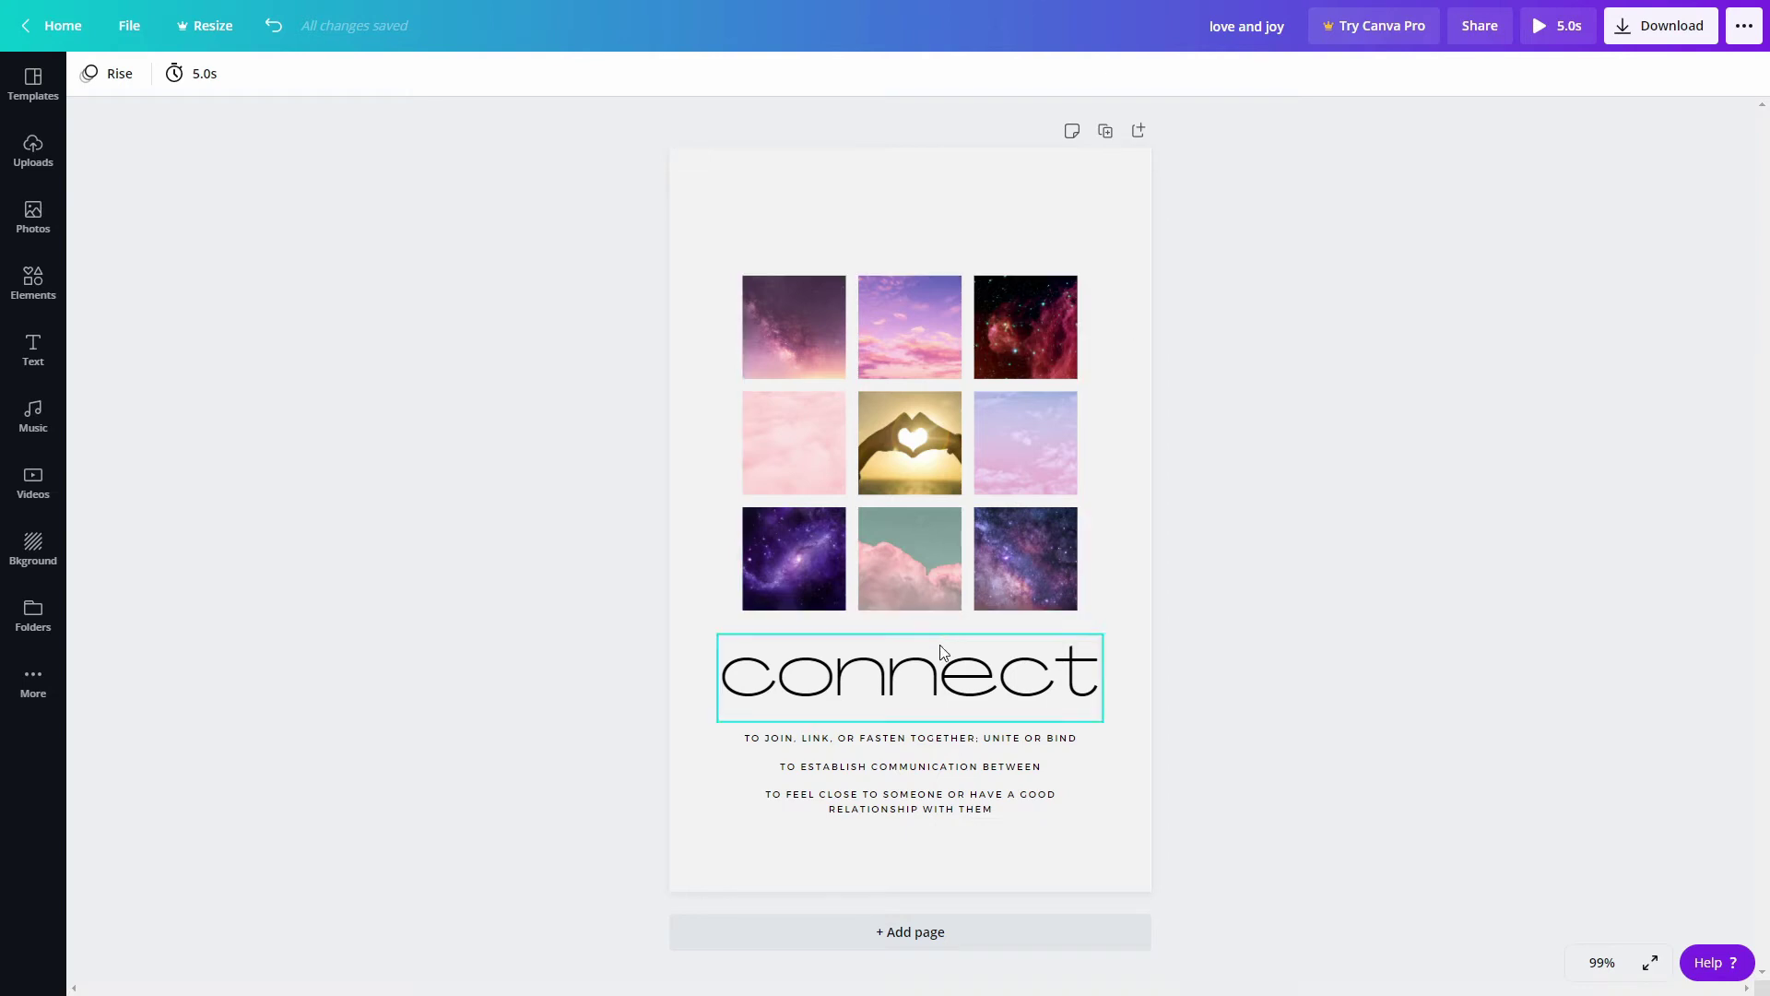
{"action": "left_click", "coordinate": [957, 684]}
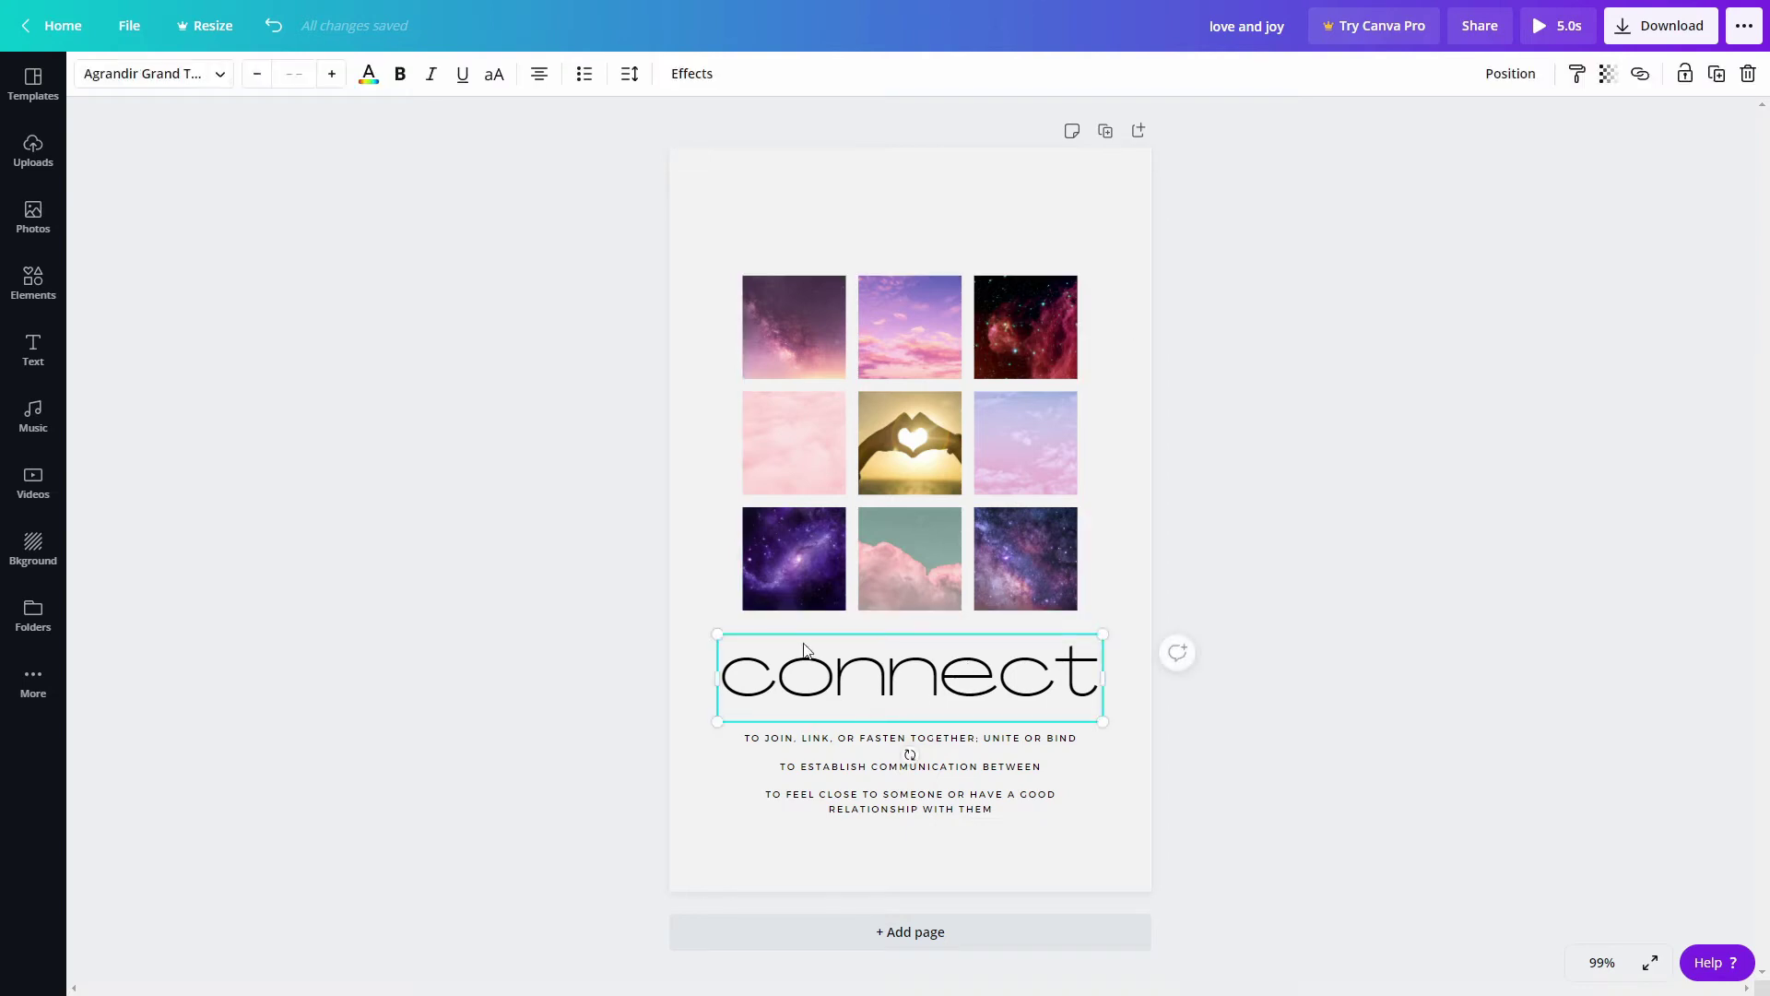
{"action": "left_click", "coordinate": [943, 773]}
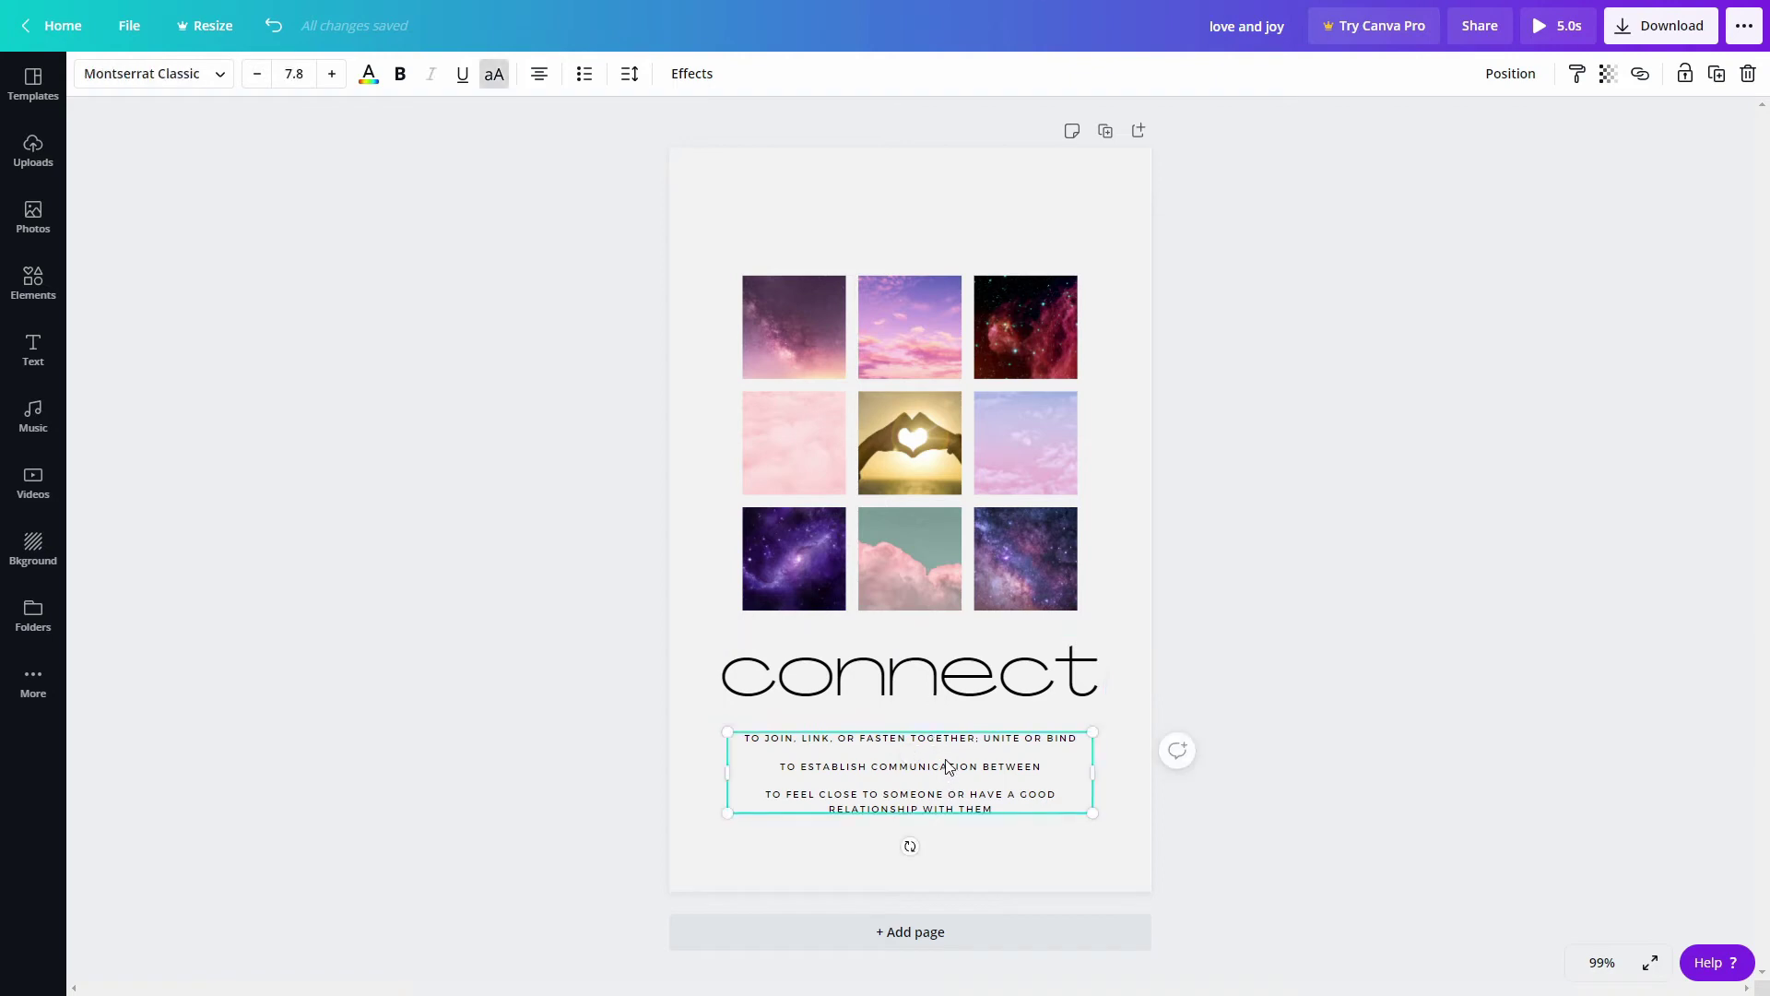
{"action": "left_click", "coordinate": [951, 681]}
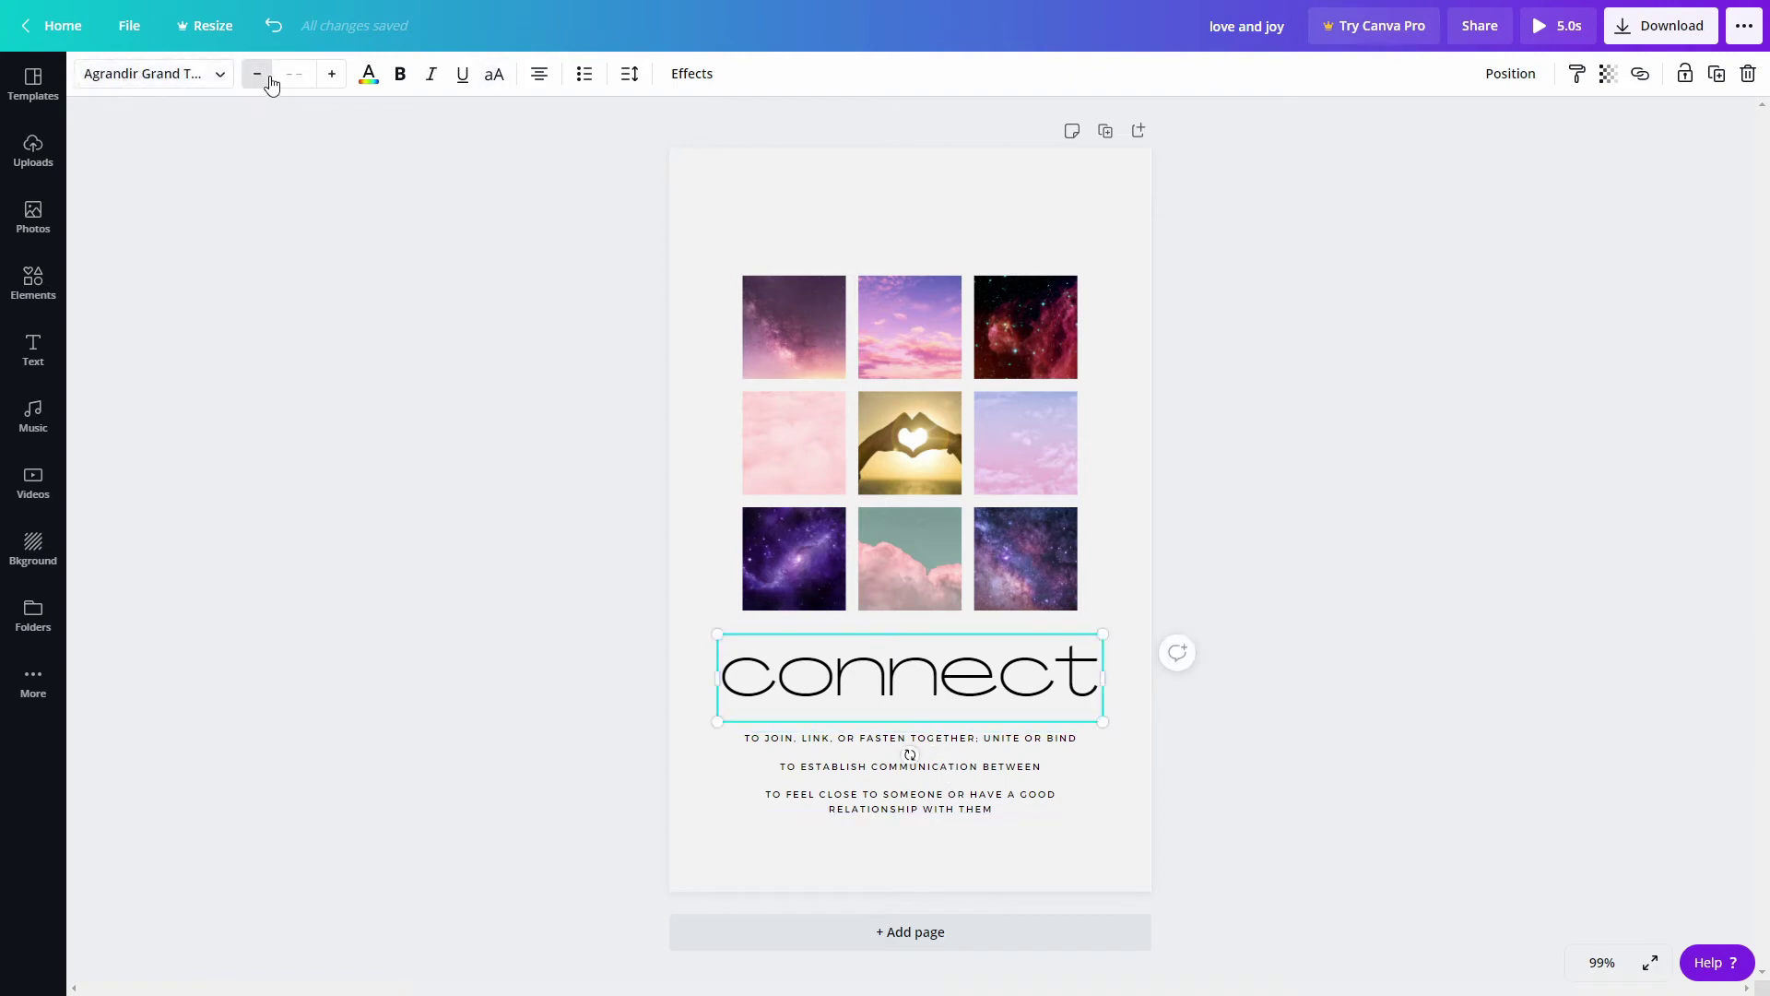
{"action": "left_click", "coordinate": [177, 75]}
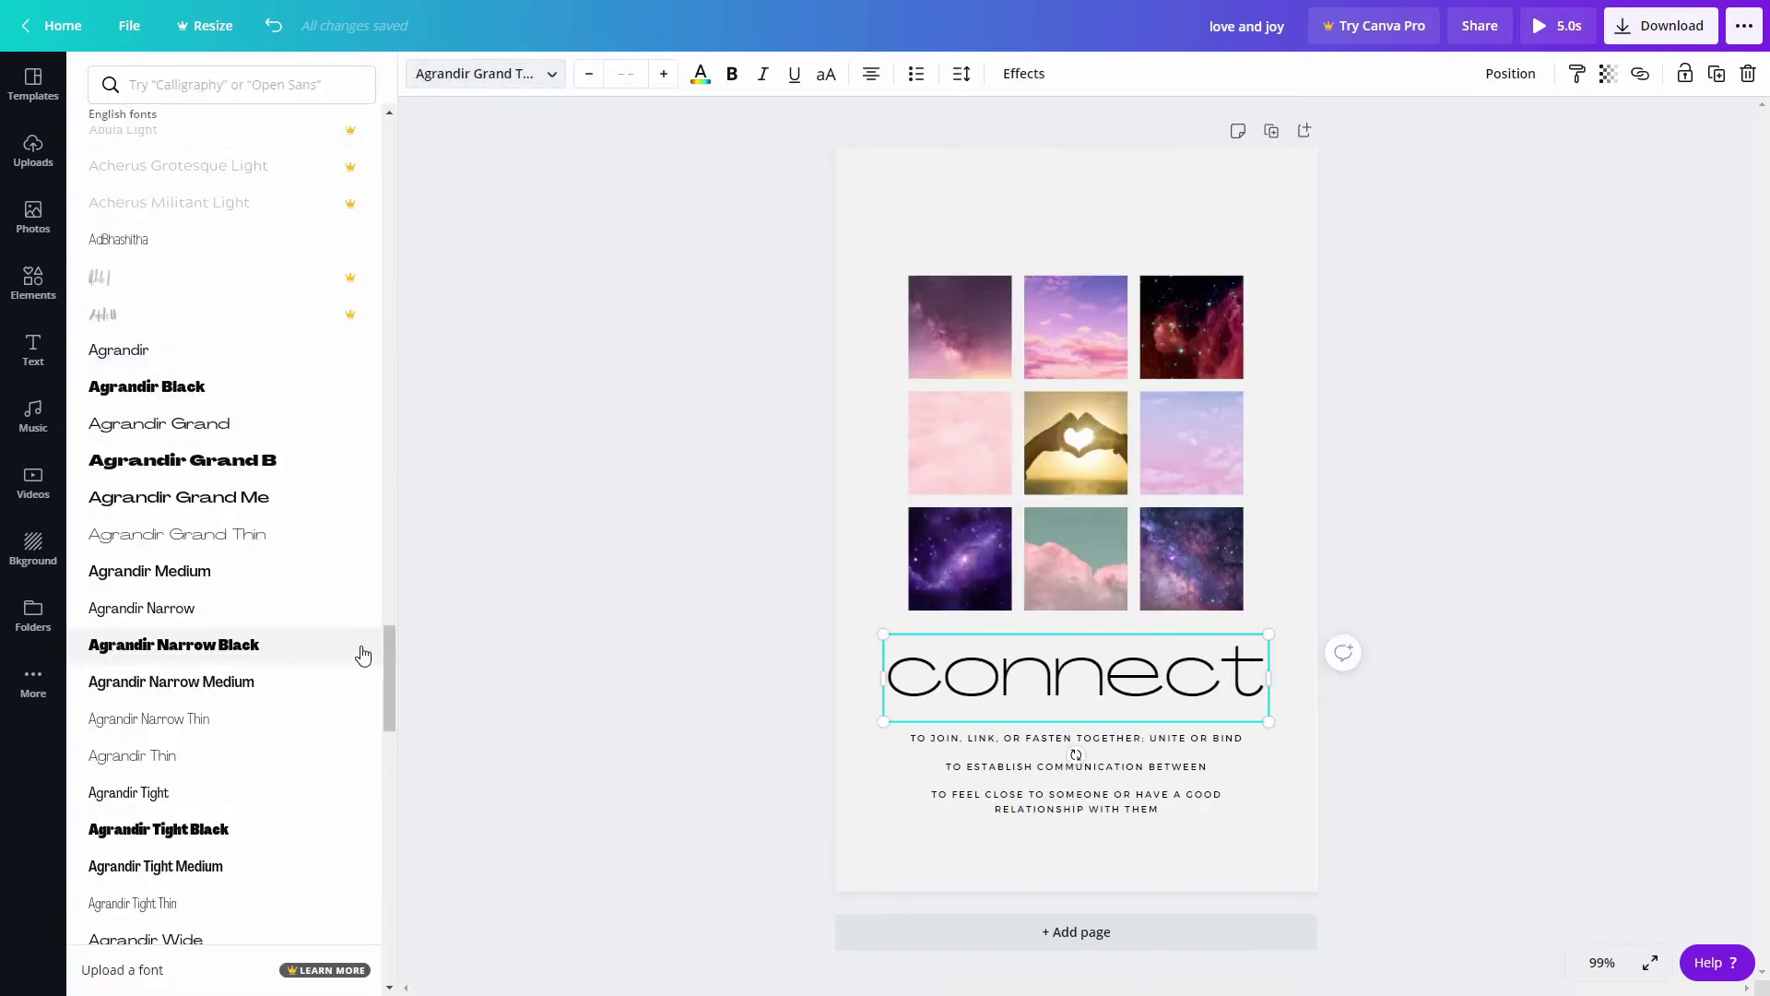
Try plum, mauve, pink, gray, purple and teal on 'connect', ending on black.
{"action": "left_click", "coordinate": [481, 75]}
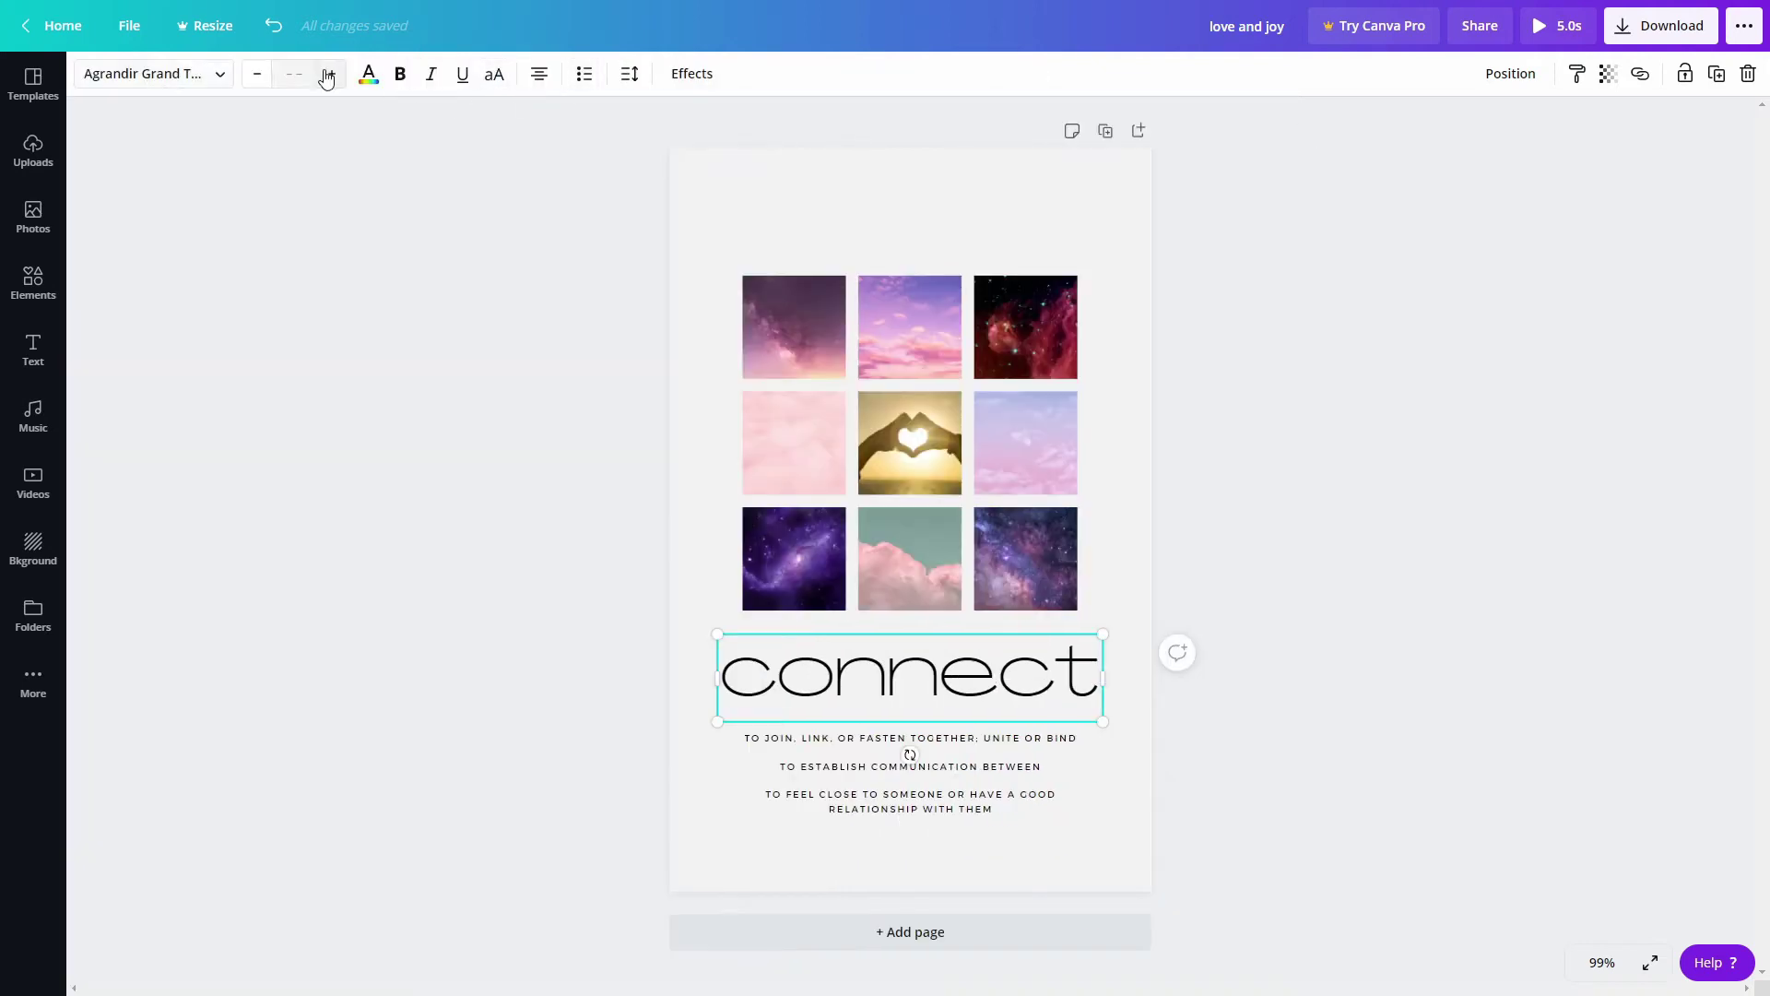
{"action": "left_click", "coordinate": [369, 78]}
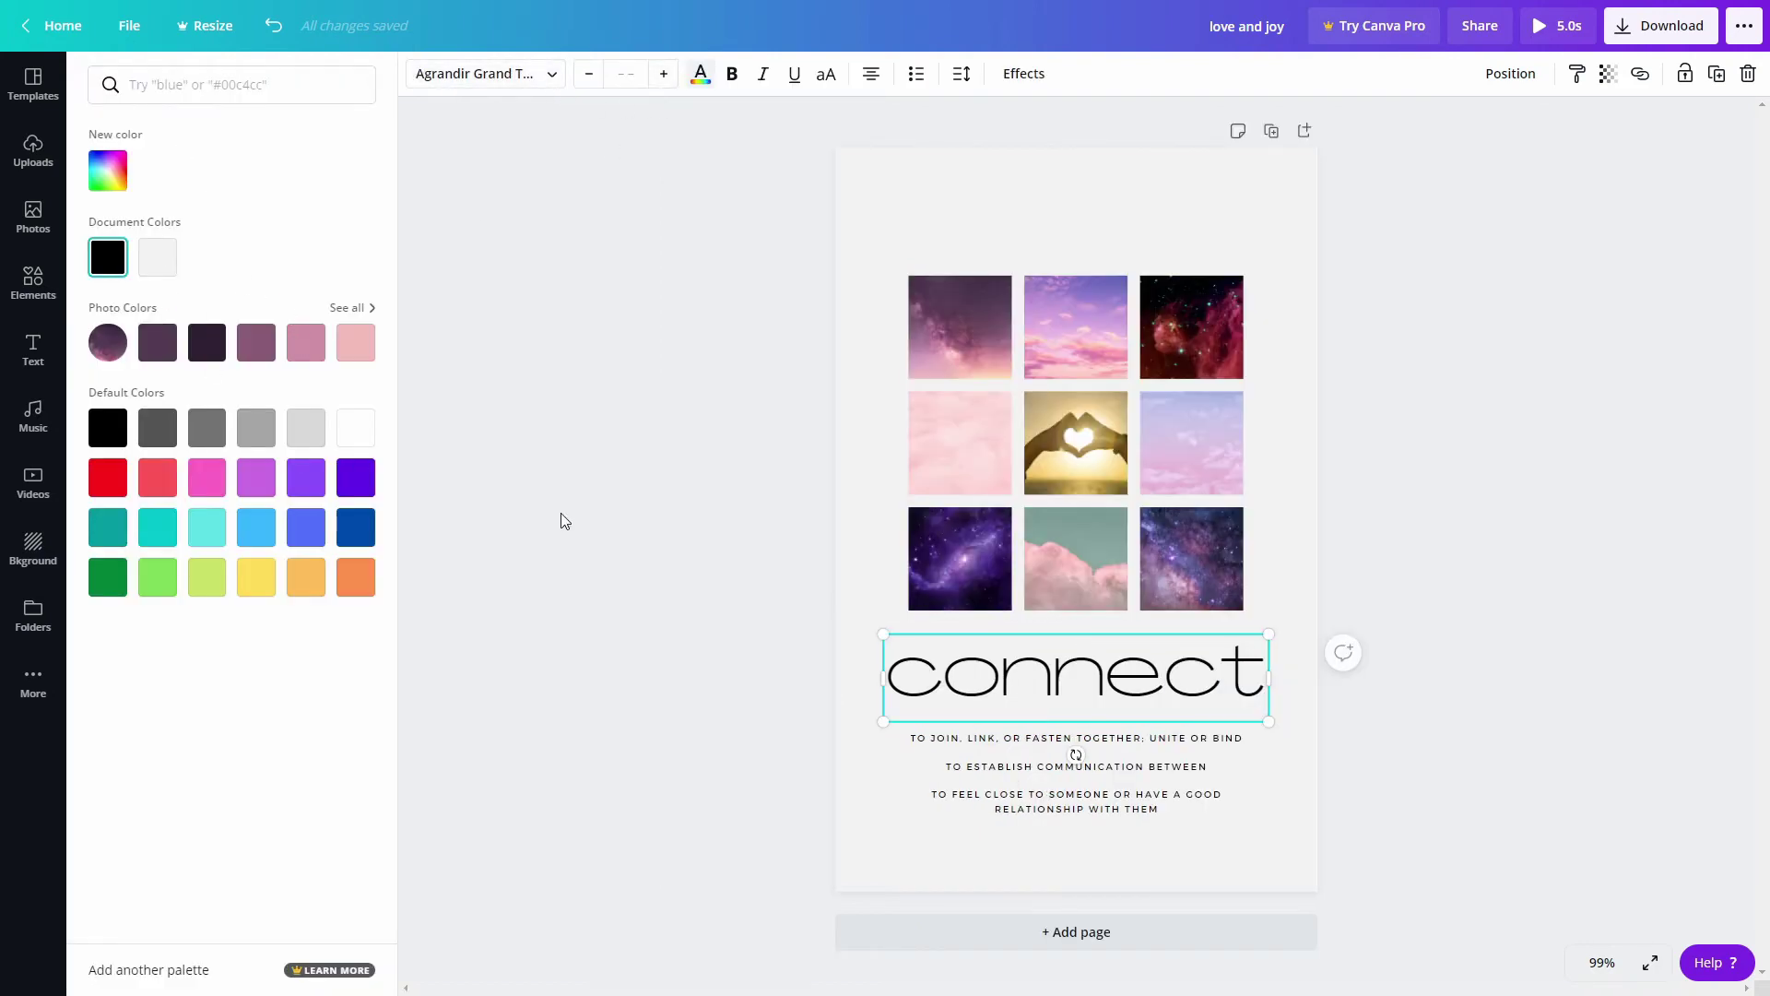
{"action": "left_click", "coordinate": [205, 345]}
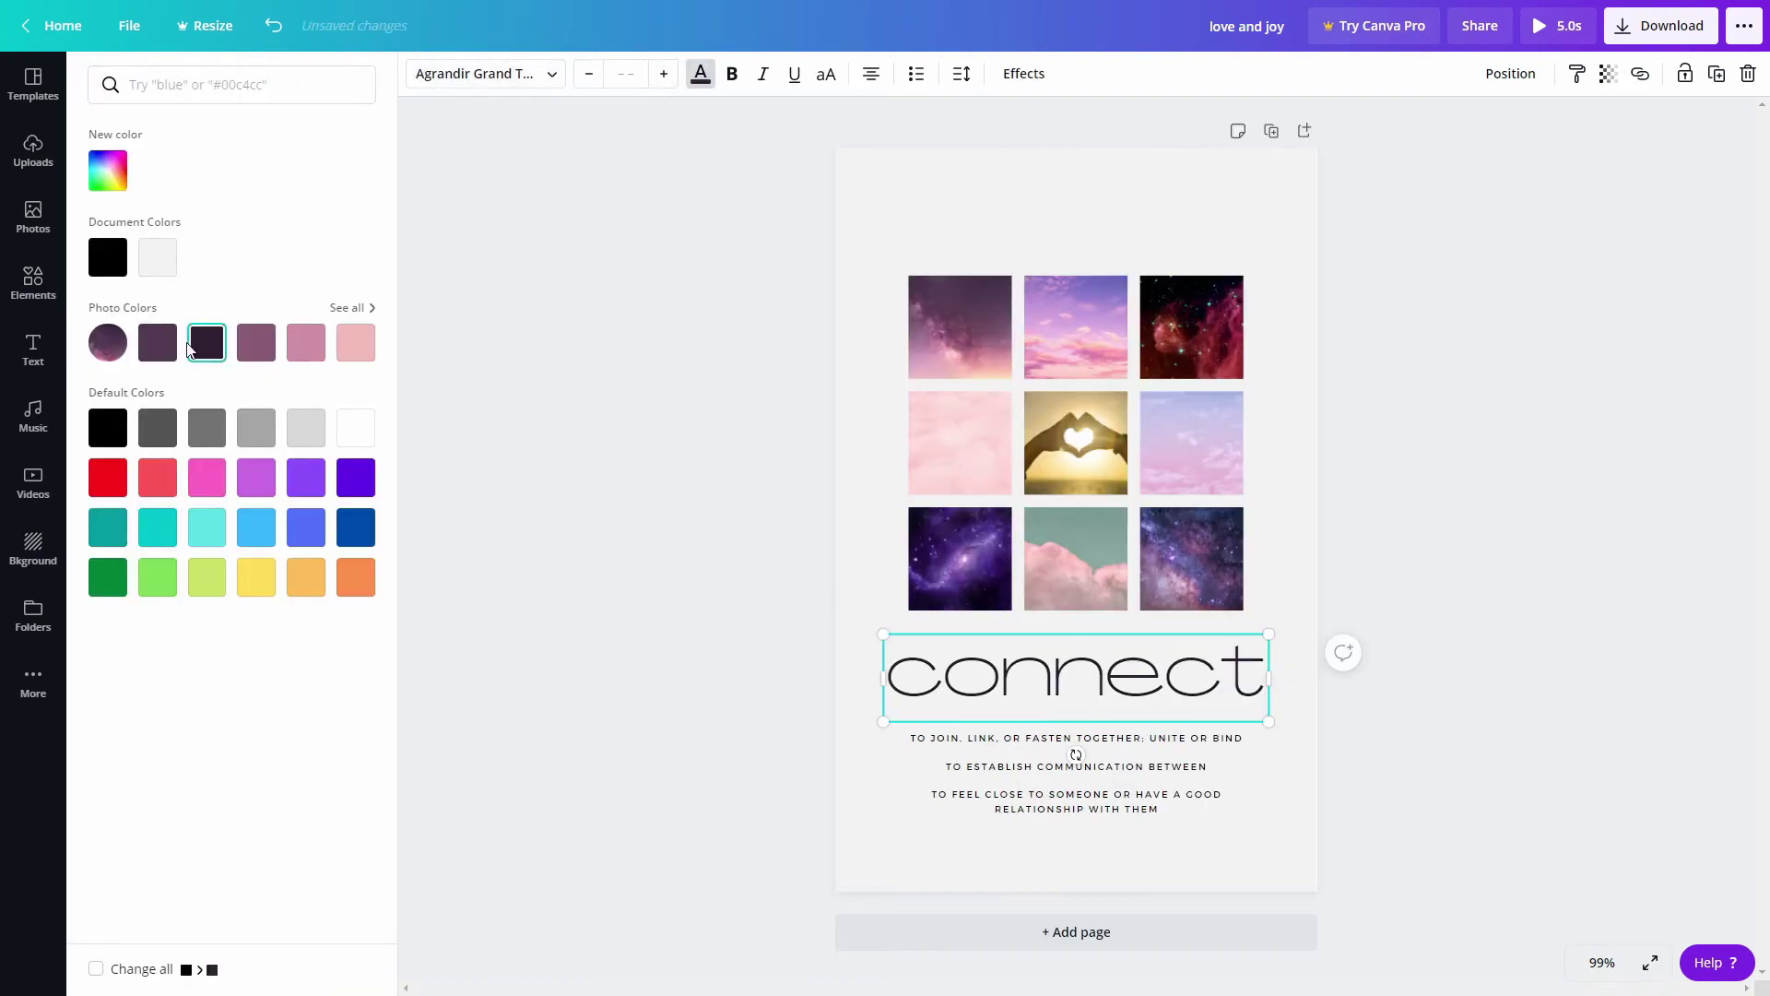
{"action": "left_click", "coordinate": [163, 347]}
{"action": "left_click", "coordinate": [262, 348]}
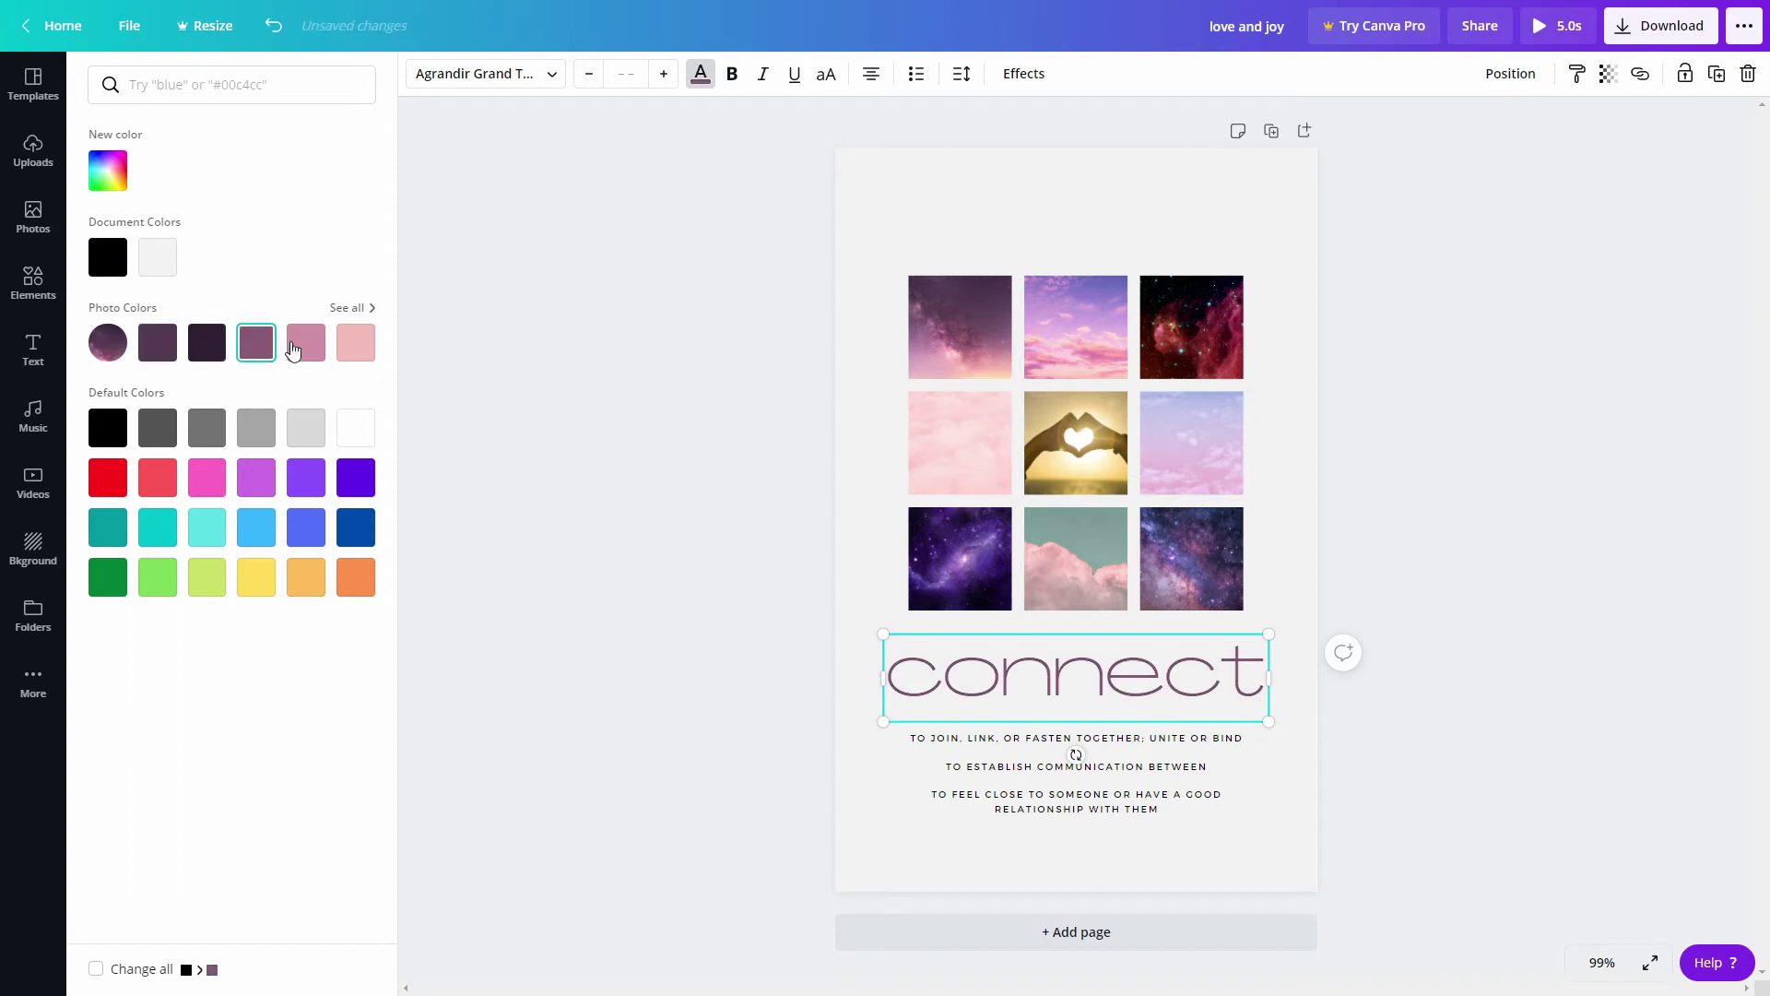
{"action": "left_click", "coordinate": [302, 347]}
{"action": "left_click", "coordinate": [206, 429]}
{"action": "left_click", "coordinate": [256, 476]}
{"action": "left_click", "coordinate": [206, 476]}
{"action": "left_click", "coordinate": [155, 531]}
{"action": "left_click", "coordinate": [118, 260]}
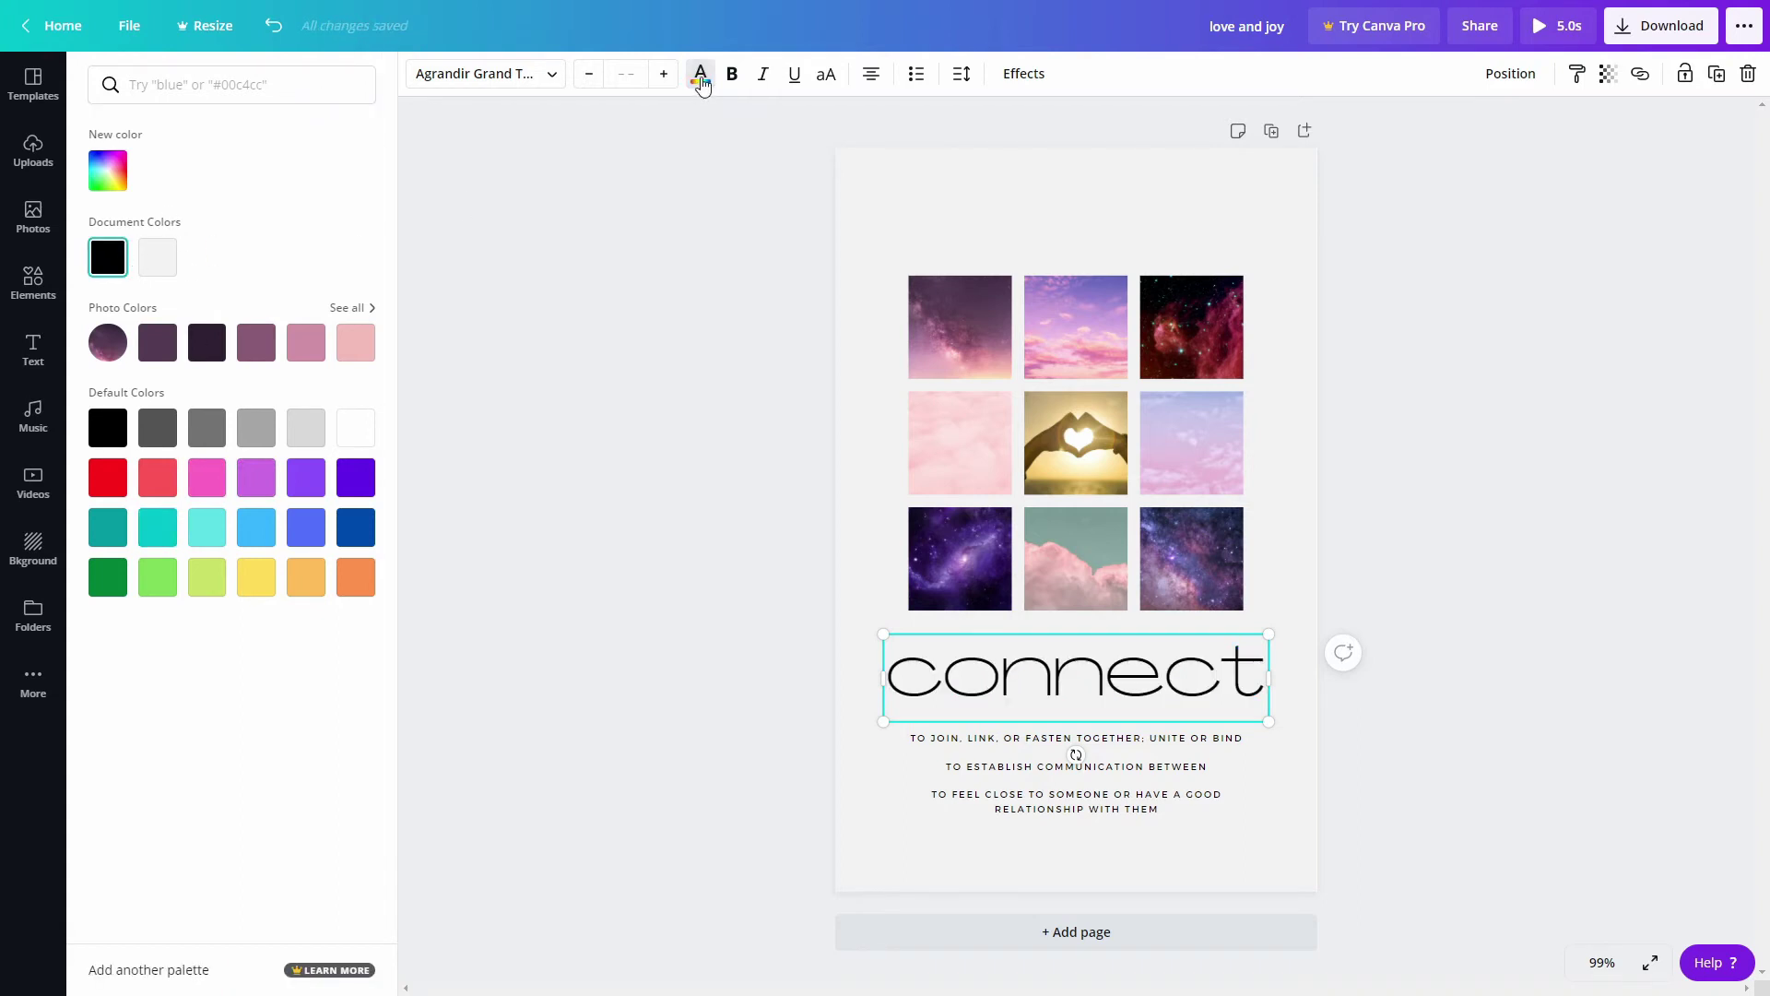
{"action": "left_click", "coordinate": [701, 74]}
Toggle bold on and off and switch the heading between capitals and lowercase.
{"action": "left_click", "coordinate": [400, 76]}
{"action": "left_click", "coordinate": [400, 76]}
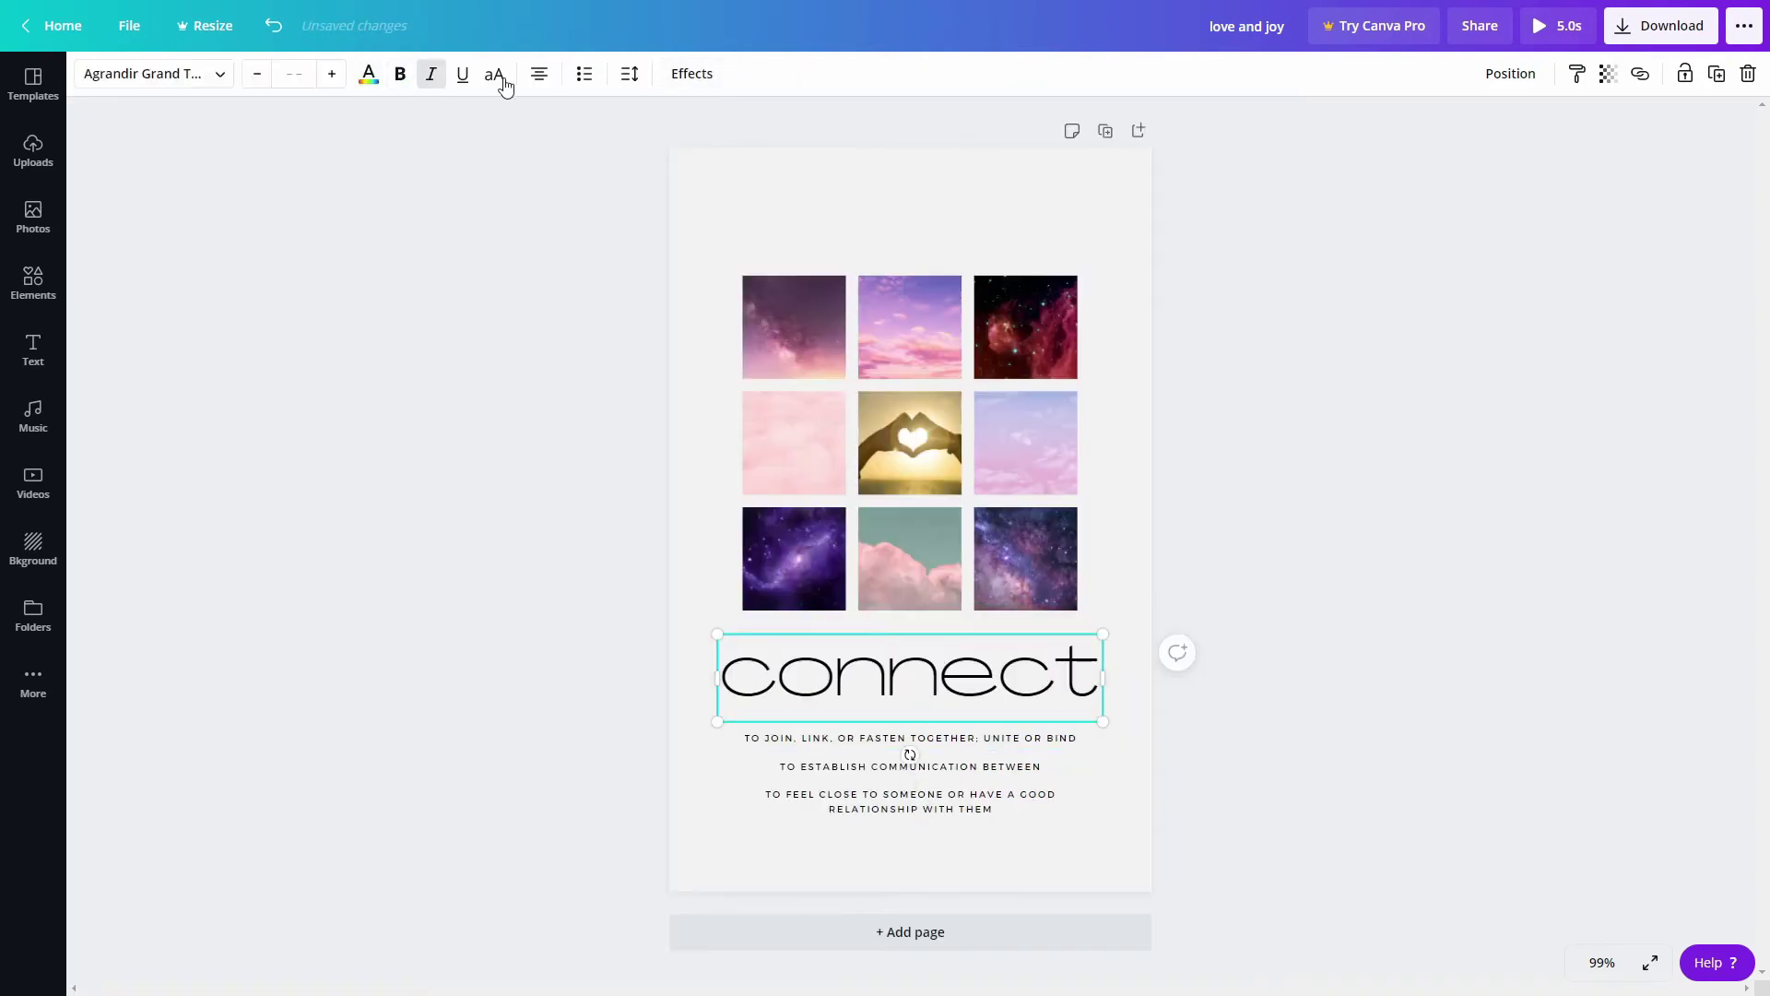
{"action": "left_click", "coordinate": [494, 76]}
{"action": "left_click", "coordinate": [495, 75]}
{"action": "left_click", "coordinate": [494, 76]}
{"action": "left_click", "coordinate": [494, 76]}
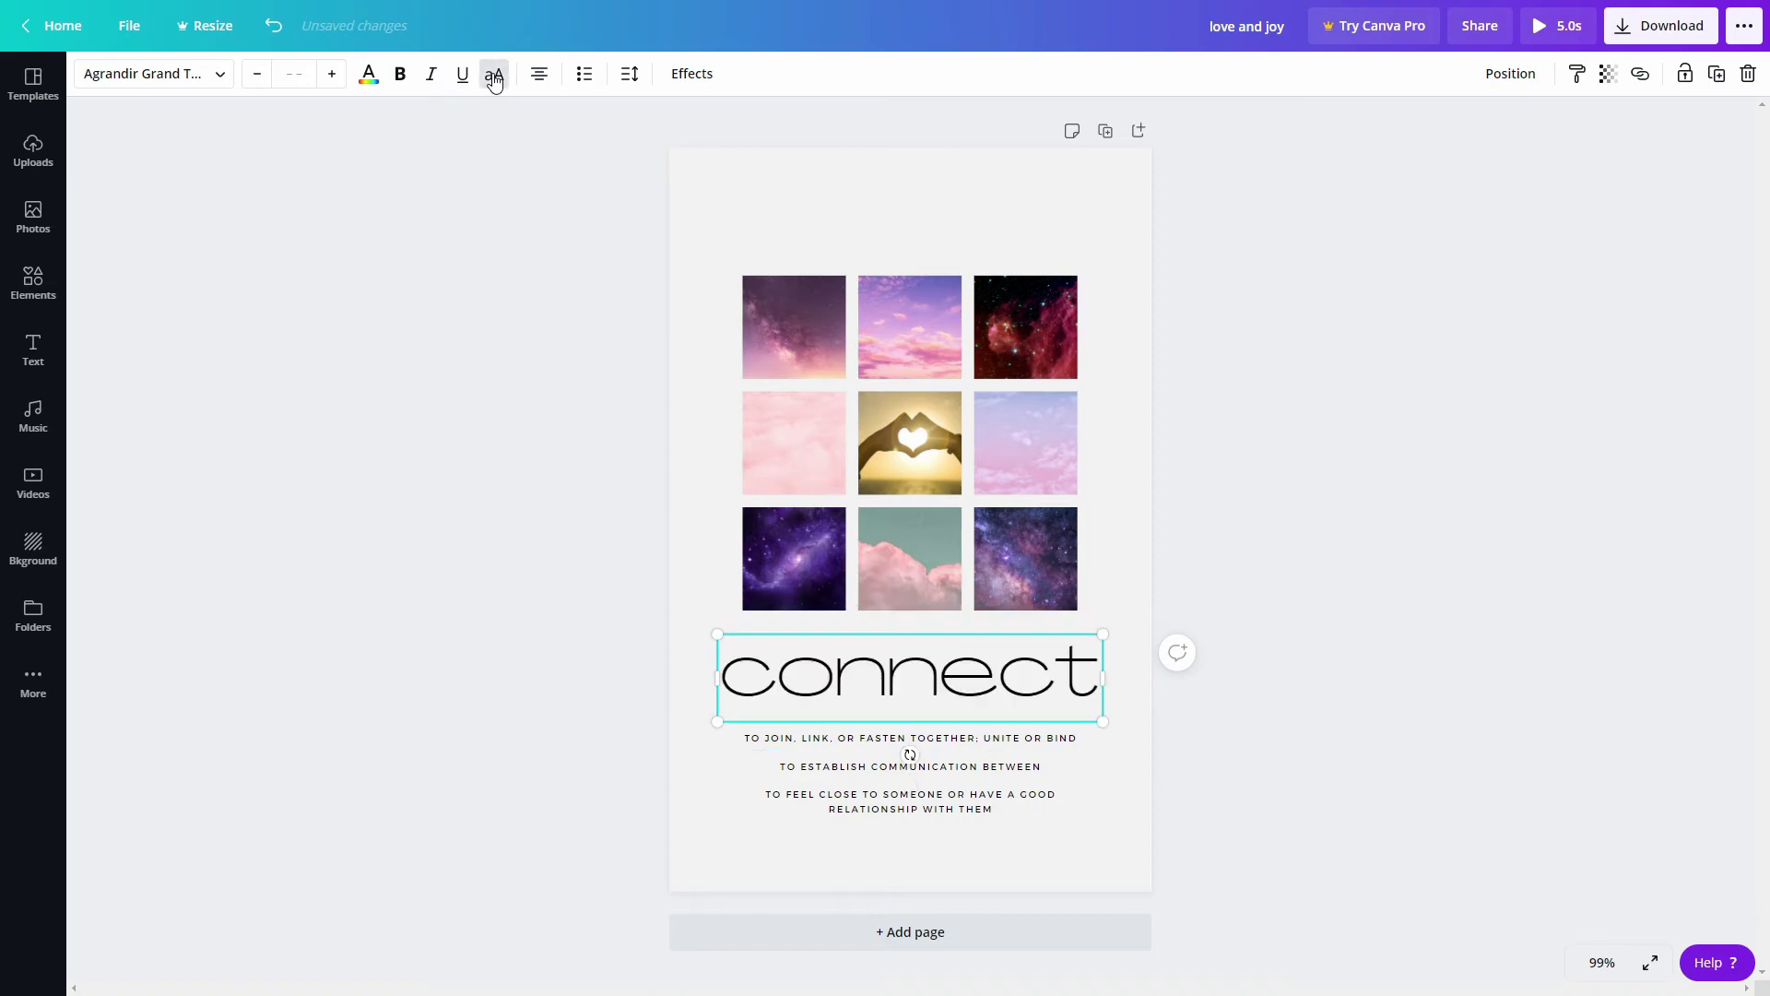
{"action": "left_click", "coordinate": [691, 74]}
{"action": "left_click", "coordinate": [241, 295]}
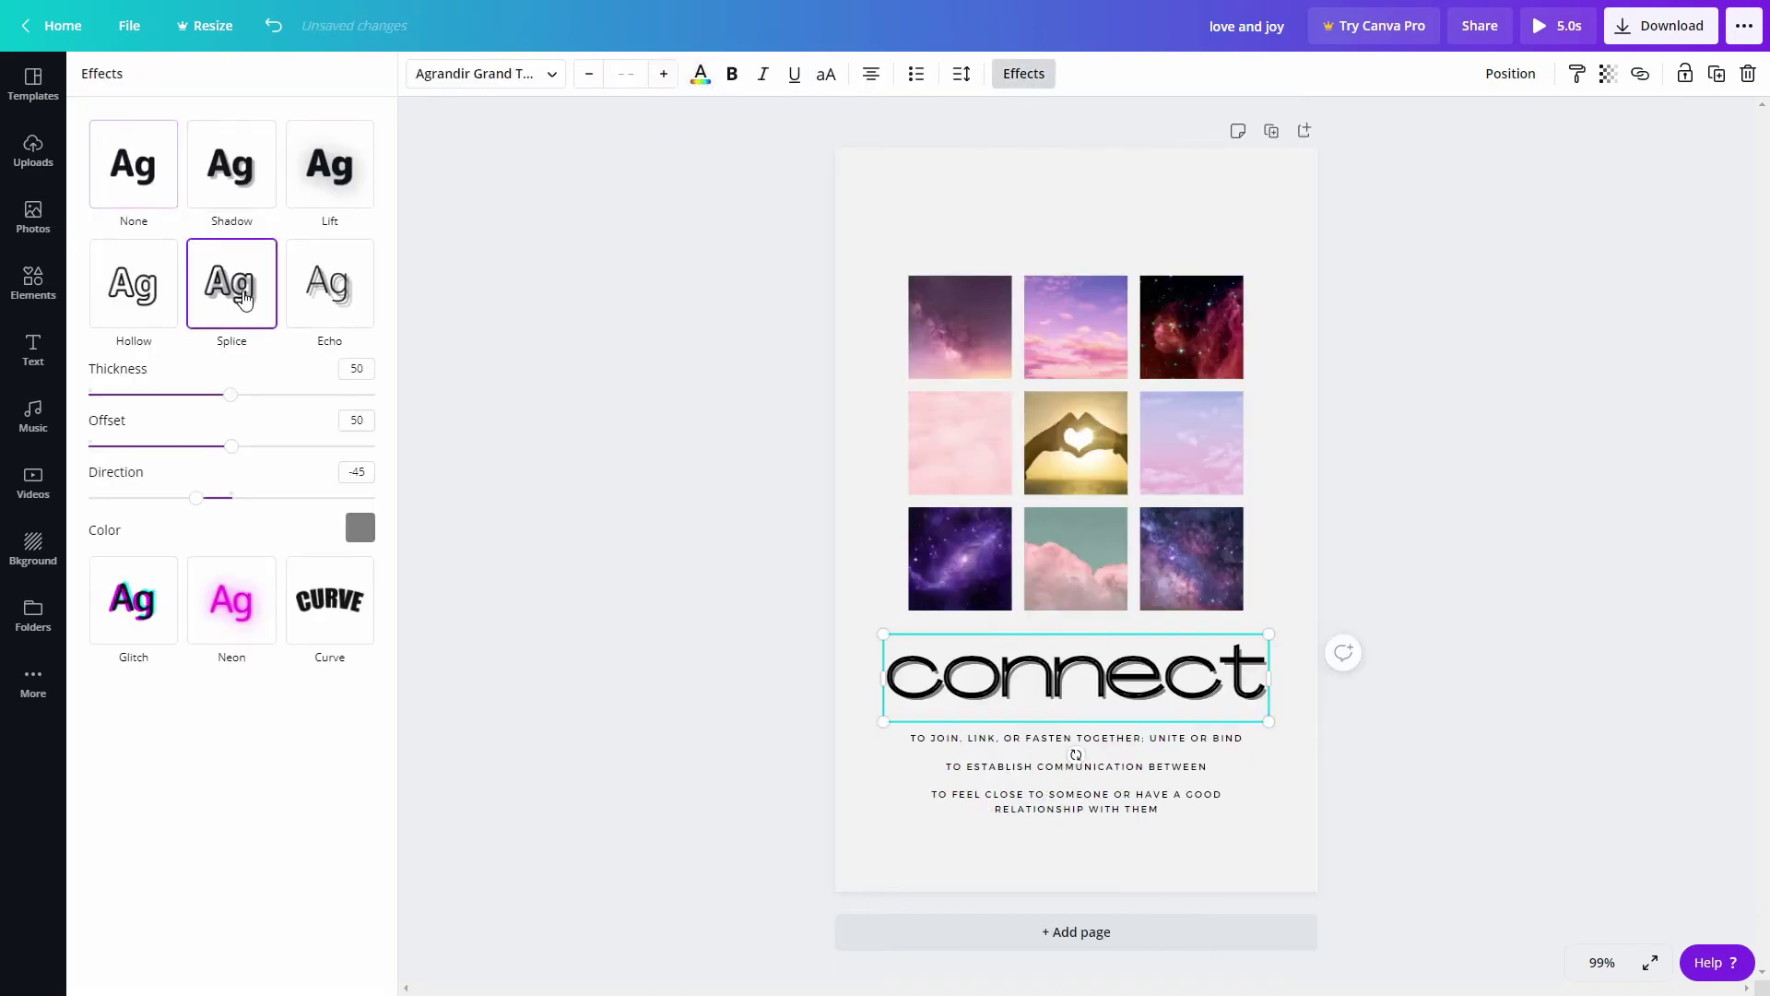
{"action": "left_click", "coordinate": [152, 175]}
{"action": "left_click", "coordinate": [233, 178]}
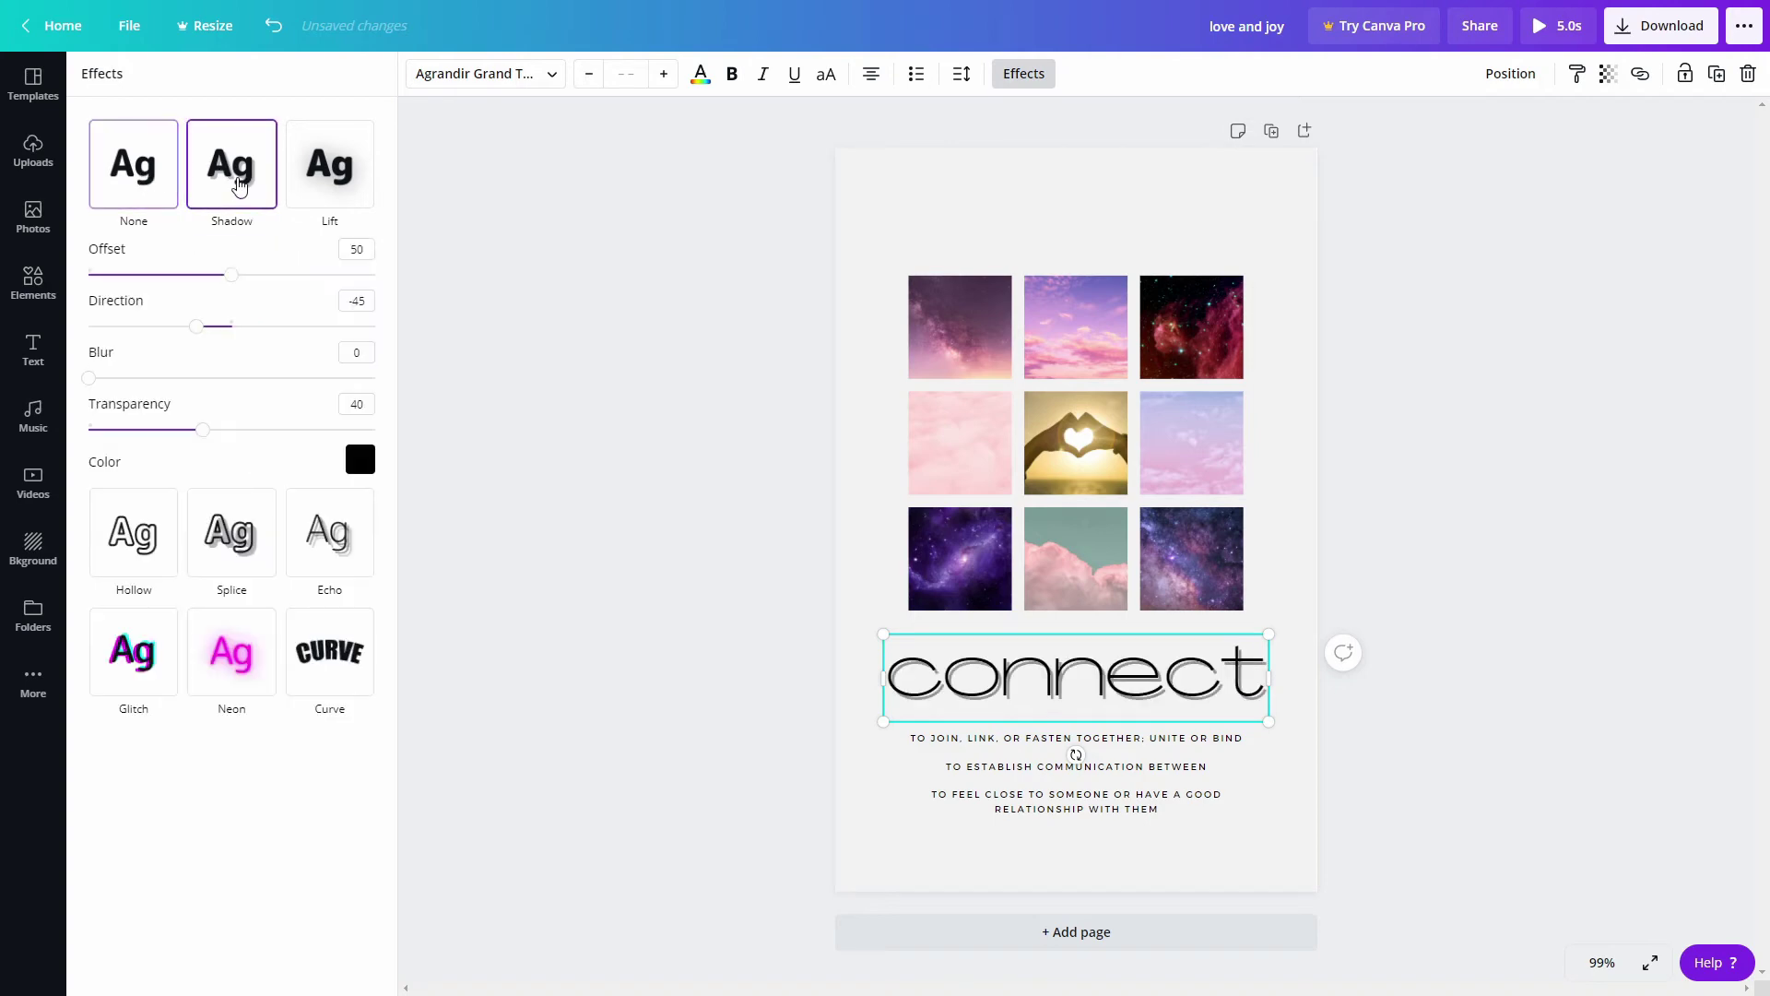
{"action": "left_click", "coordinate": [152, 183]}
{"action": "left_click", "coordinate": [1025, 76]}
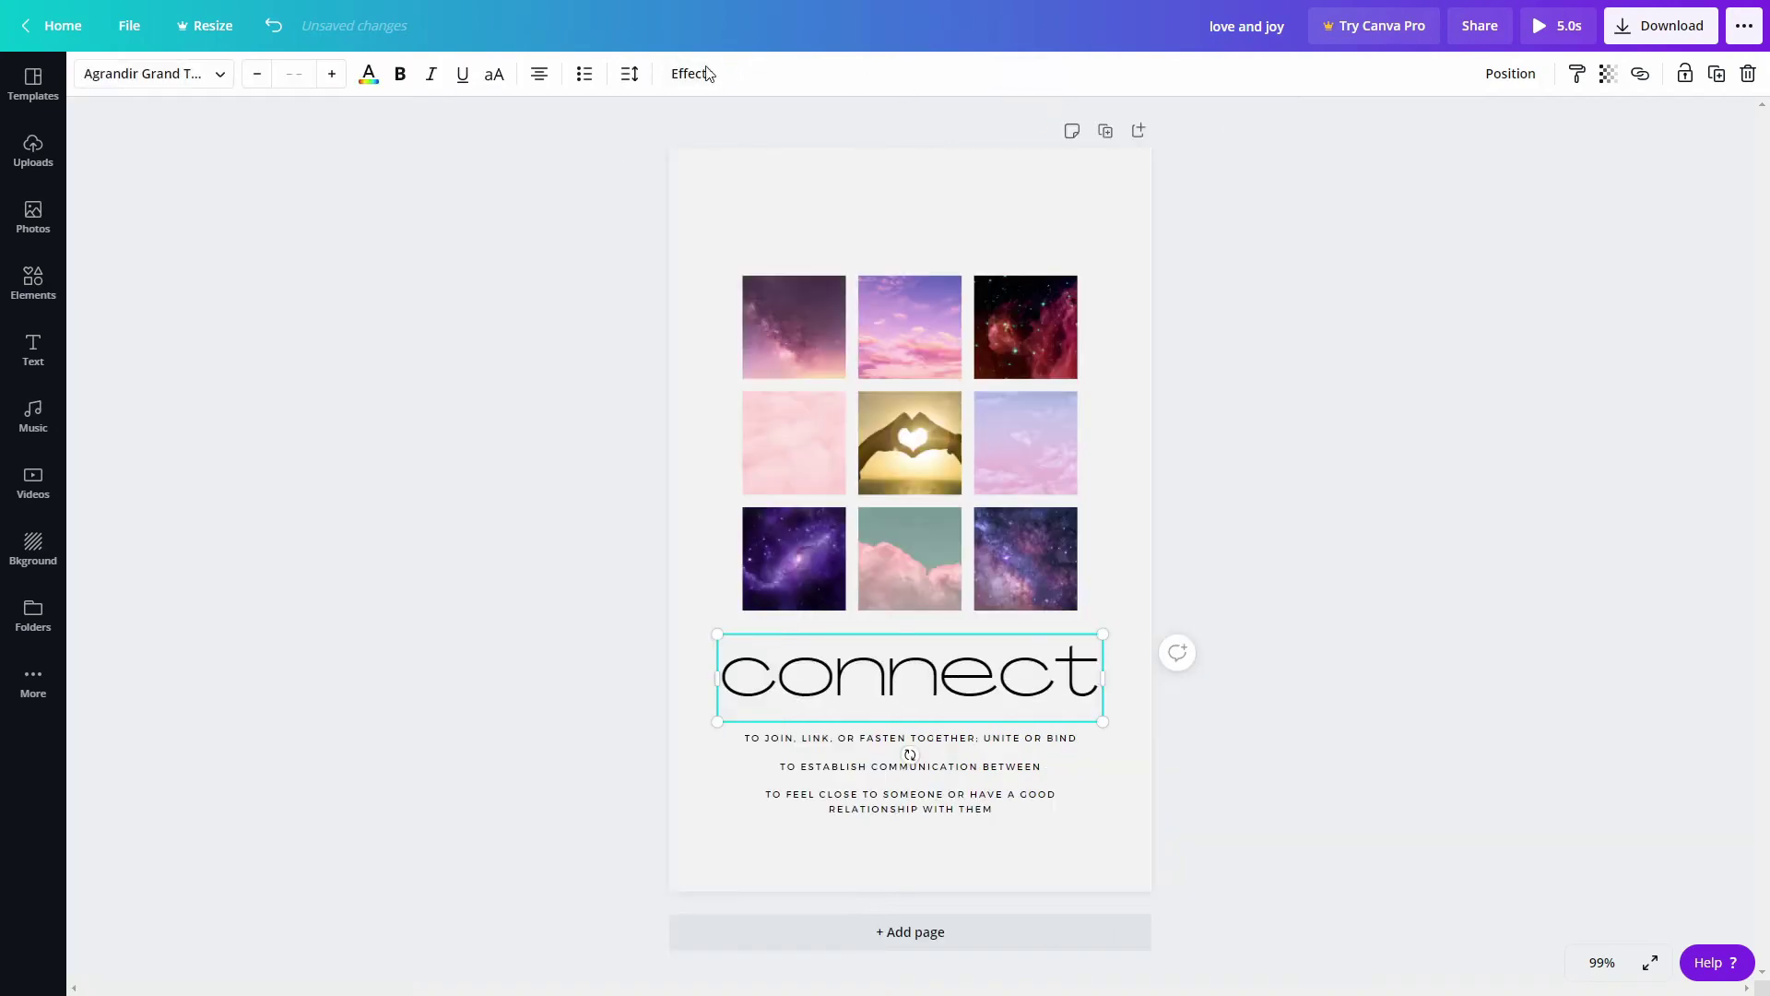
{"action": "left_click", "coordinate": [1062, 771]}
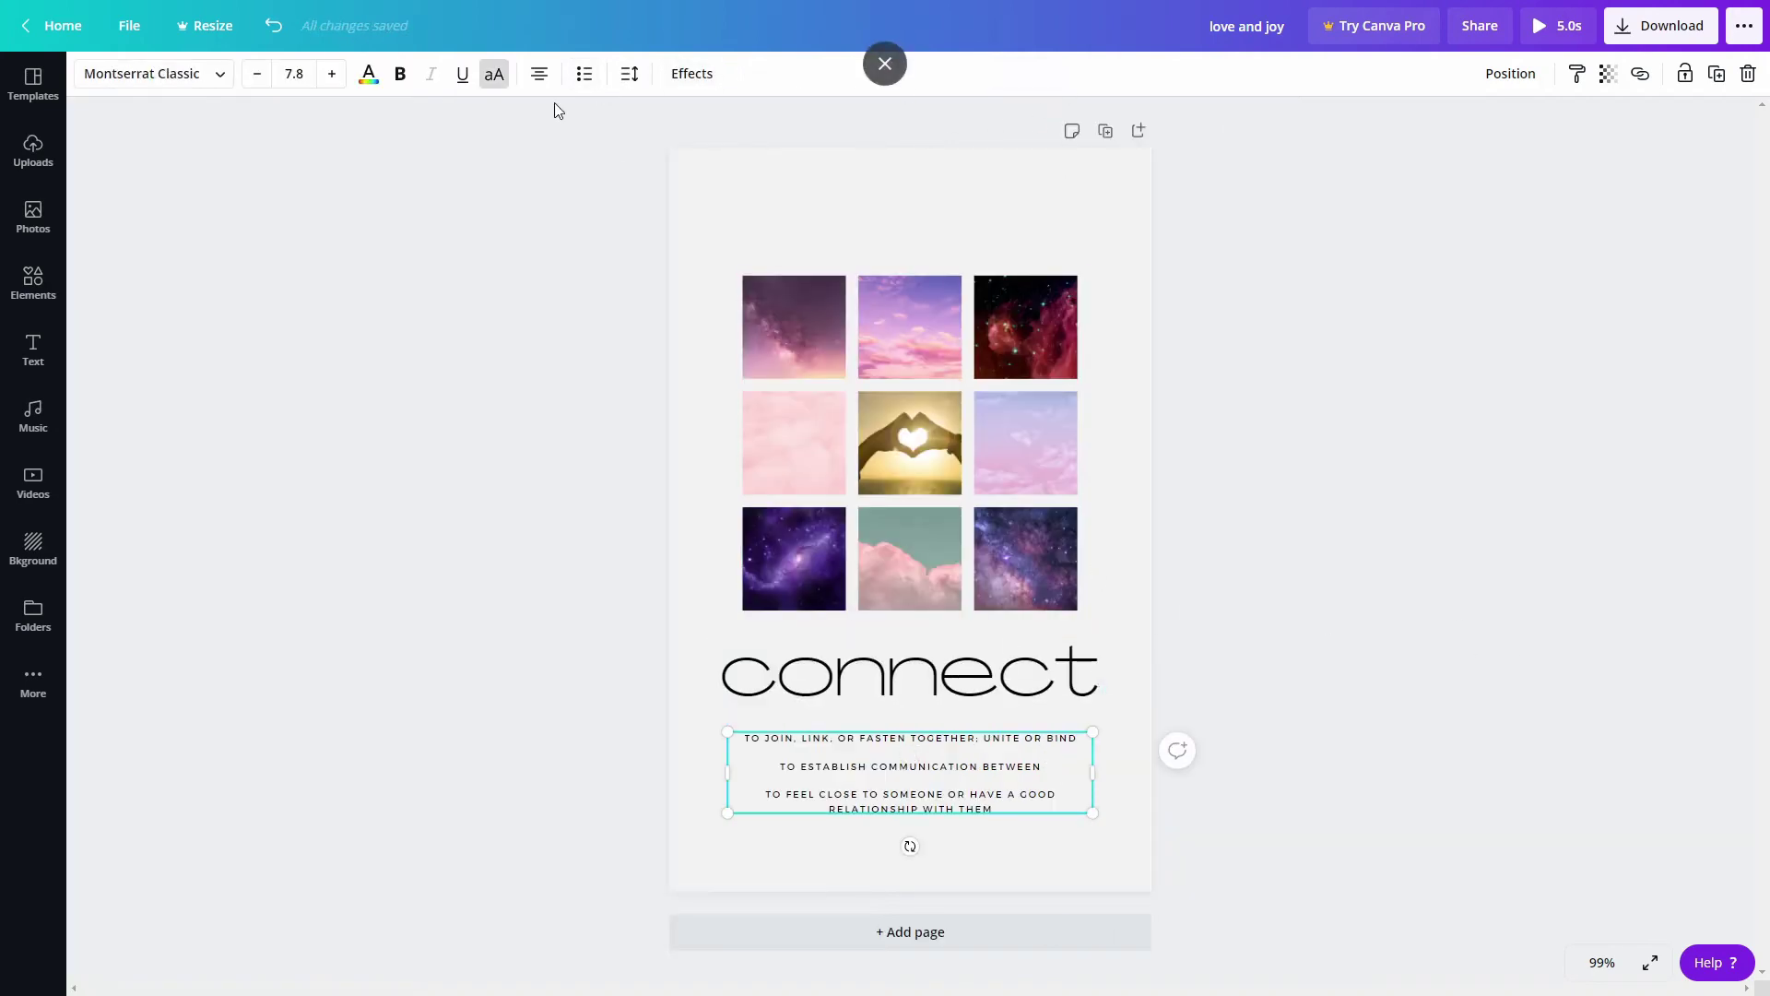
{"action": "left_click", "coordinate": [539, 78]}
{"action": "left_click", "coordinate": [540, 74]}
{"action": "left_click", "coordinate": [540, 73]}
{"action": "left_click", "coordinate": [539, 74]}
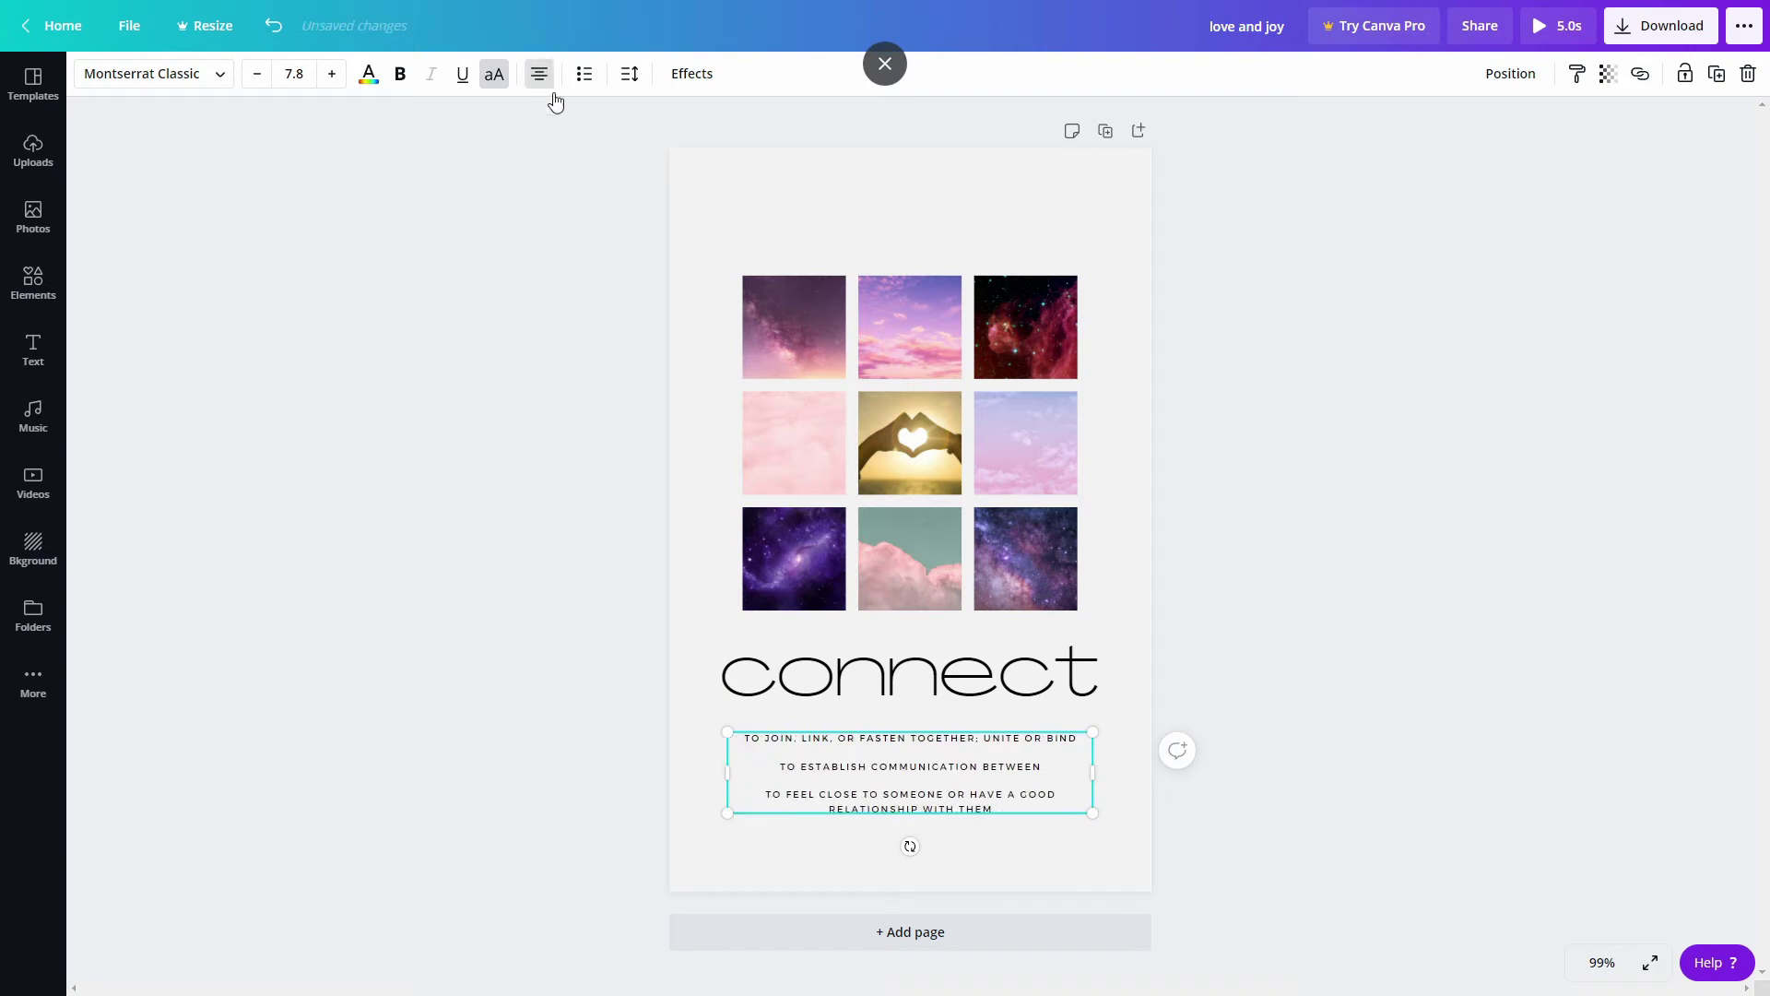
{"action": "left_click", "coordinate": [1417, 433]}
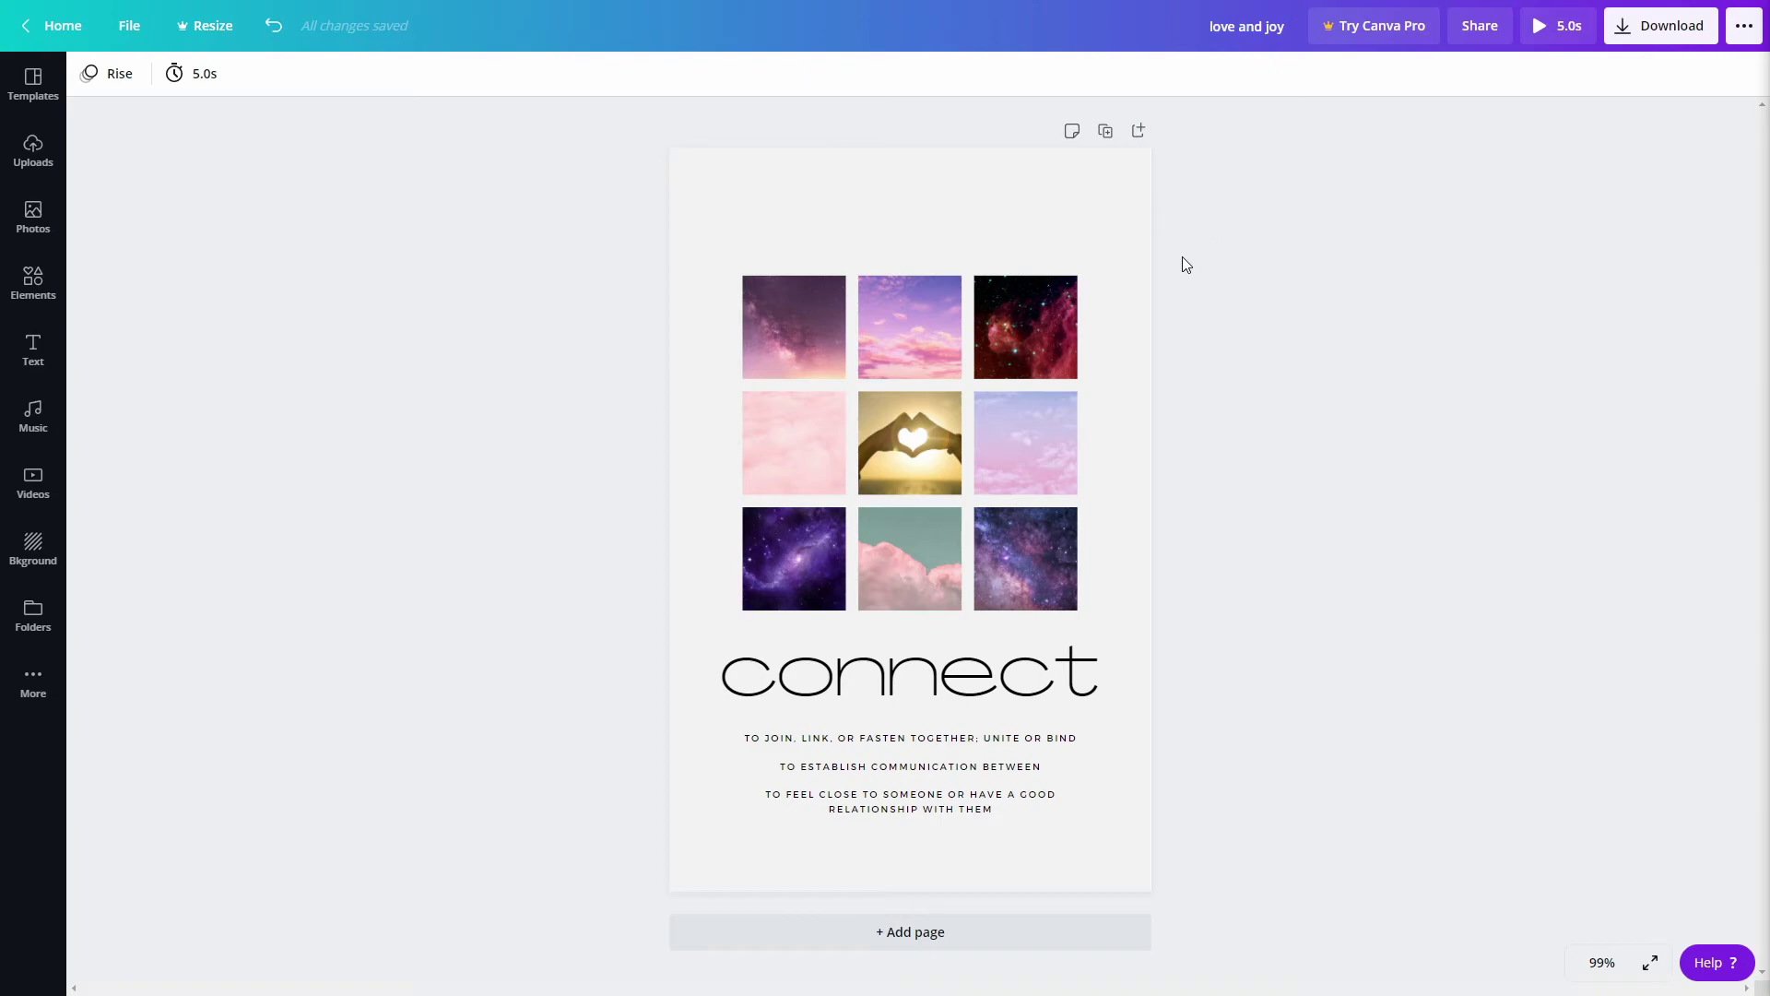
{"action": "left_click", "coordinate": [1106, 131]}
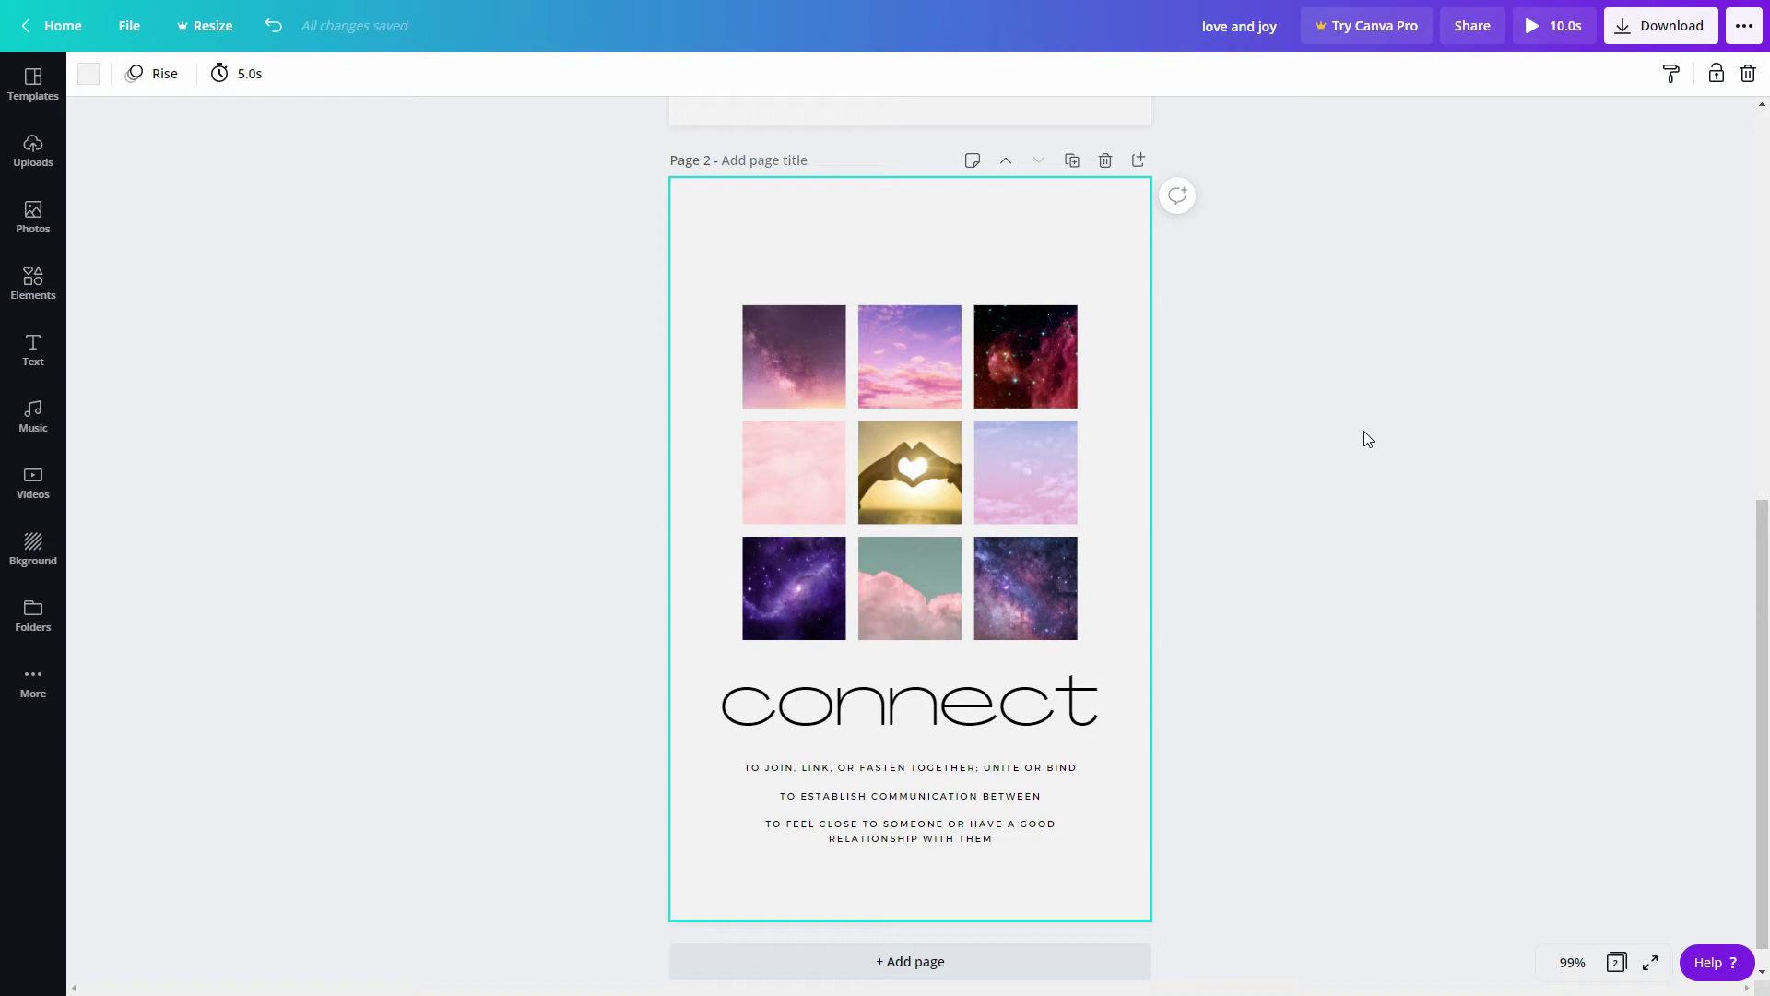
{"action": "left_click", "coordinate": [1005, 163]}
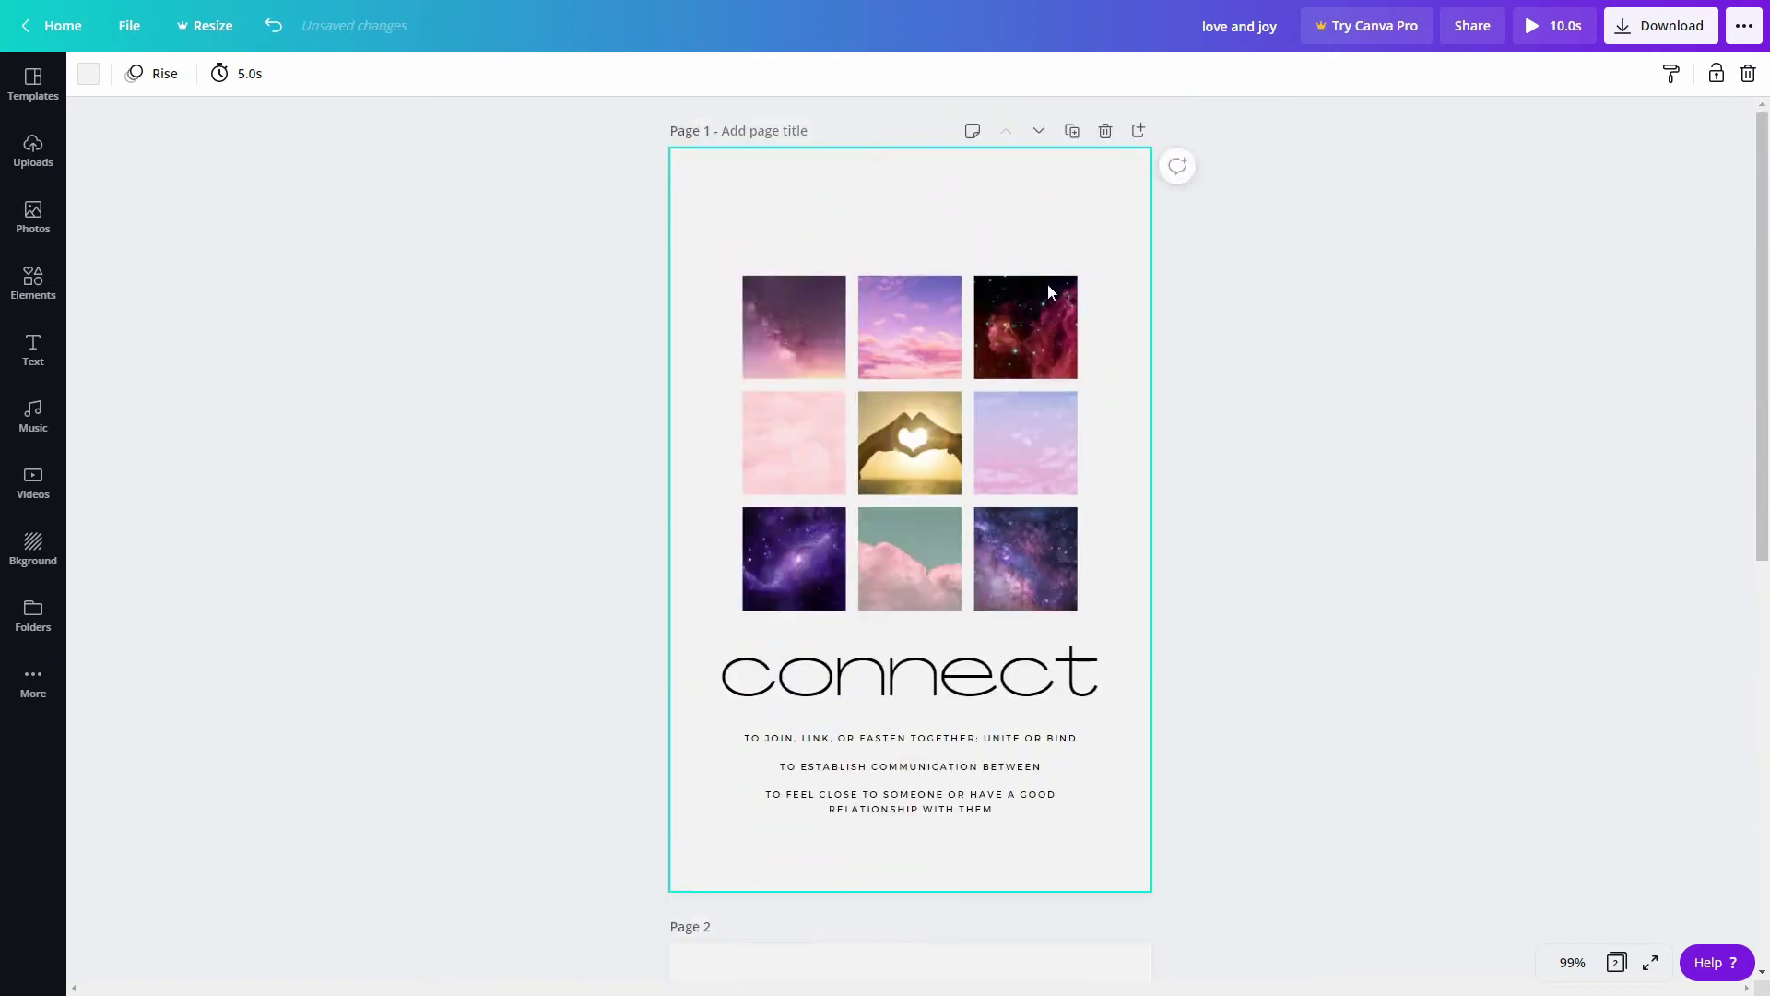
{"action": "left_click", "coordinate": [1040, 133]}
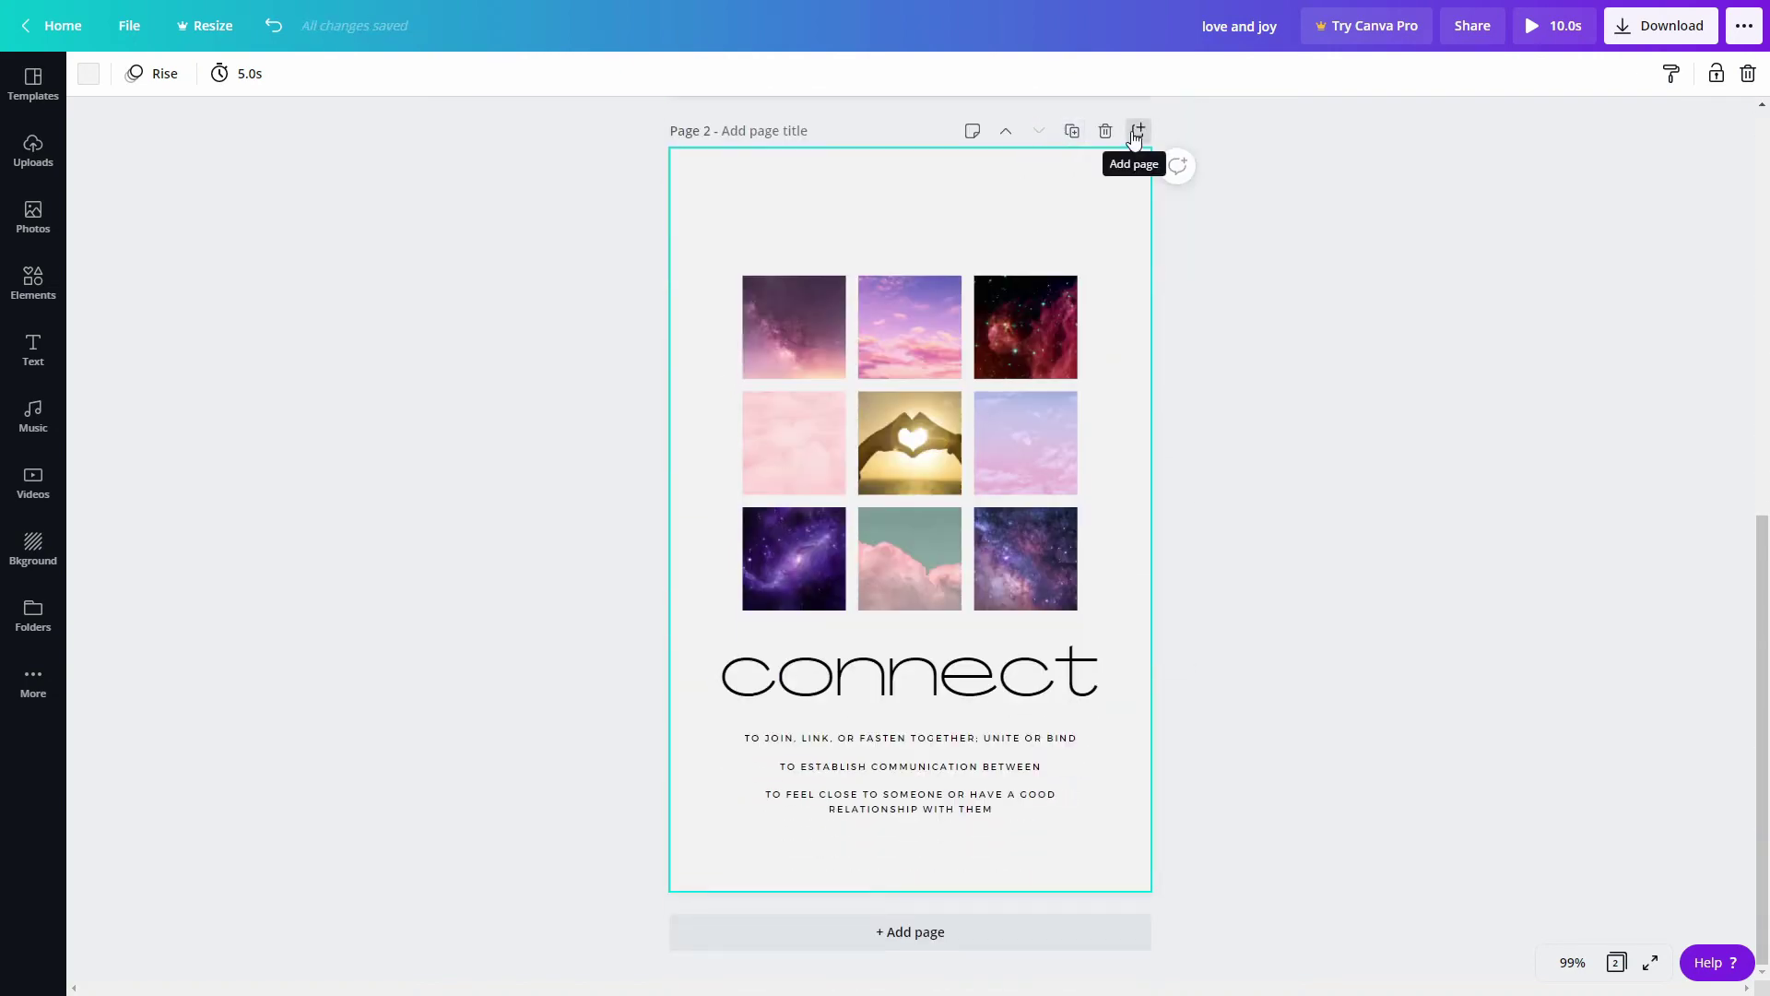
{"action": "left_click", "coordinate": [1105, 131]}
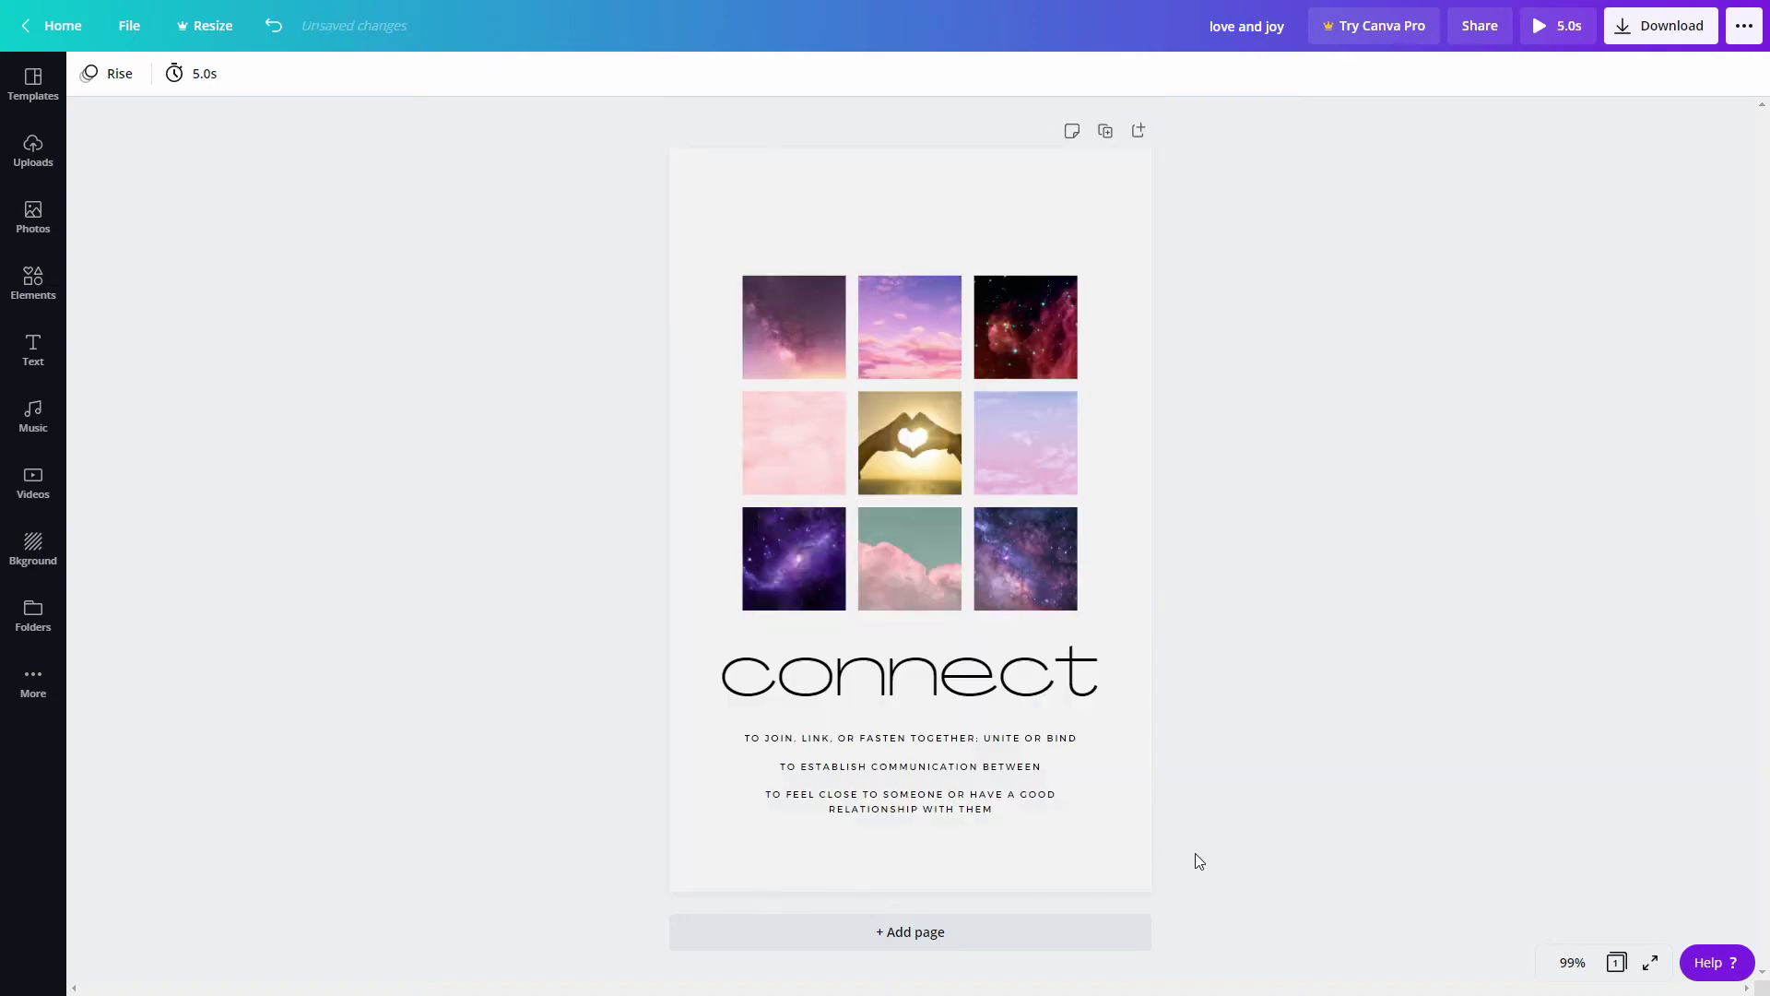
{"action": "left_click", "coordinate": [845, 940]}
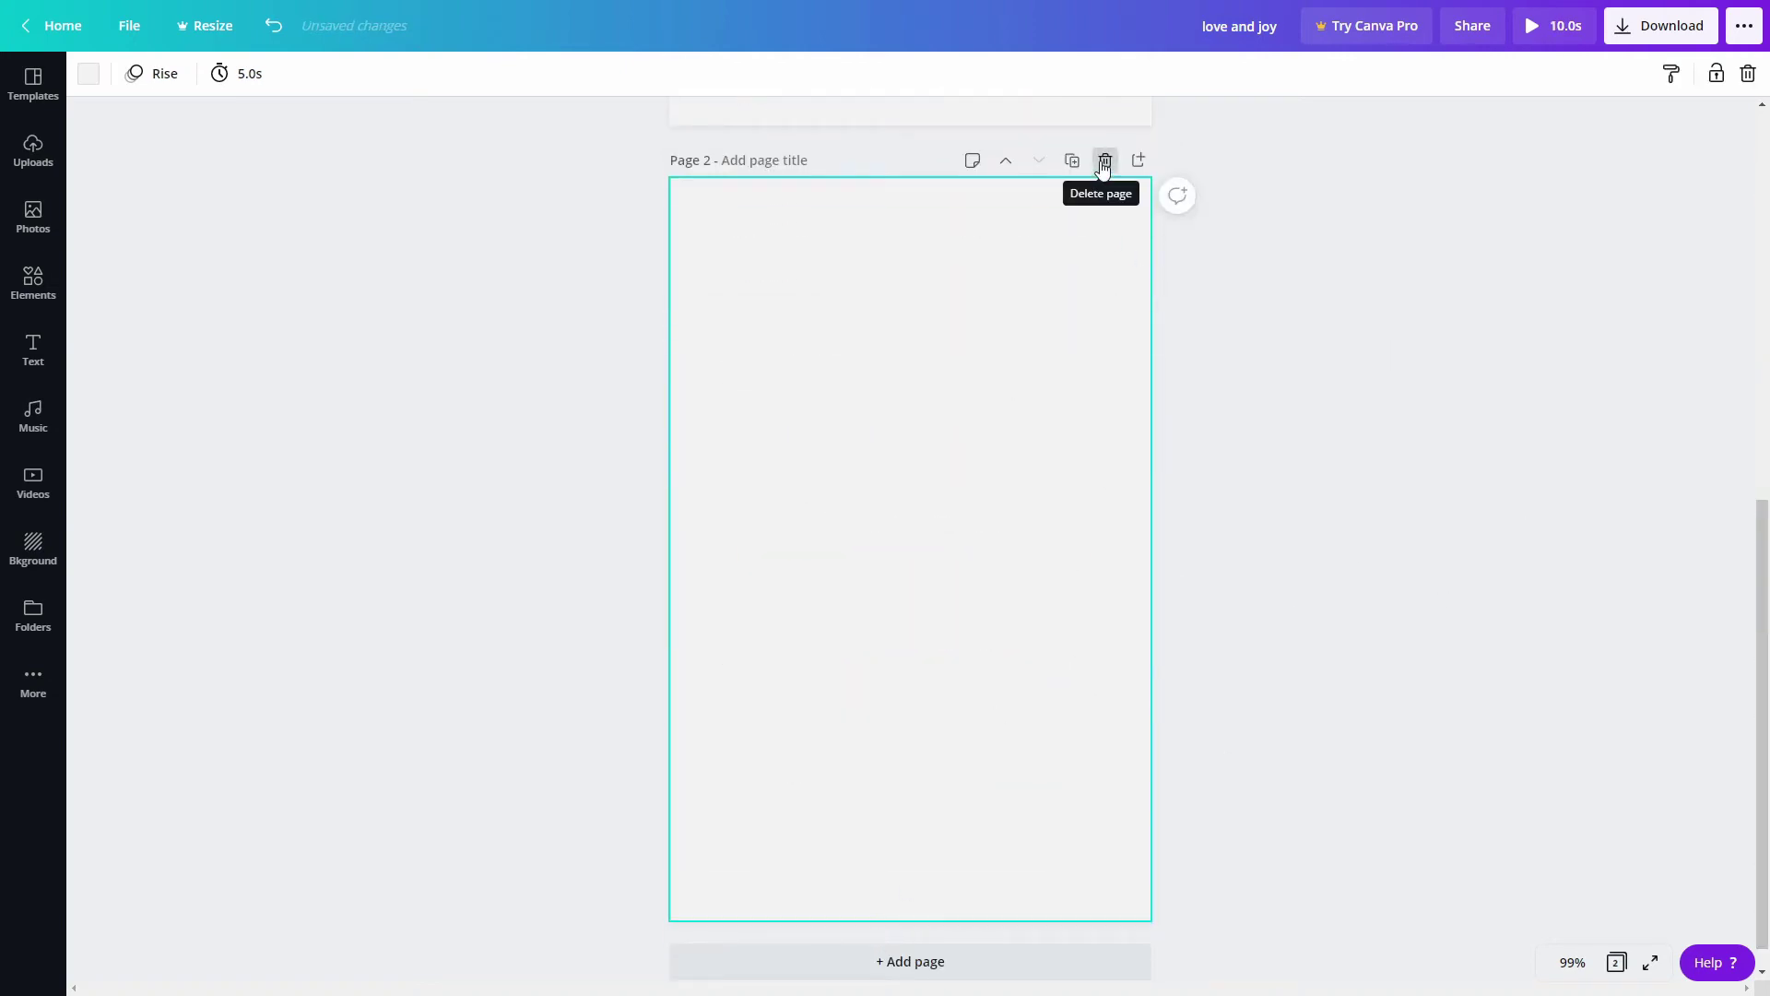
{"action": "left_click", "coordinate": [1104, 161]}
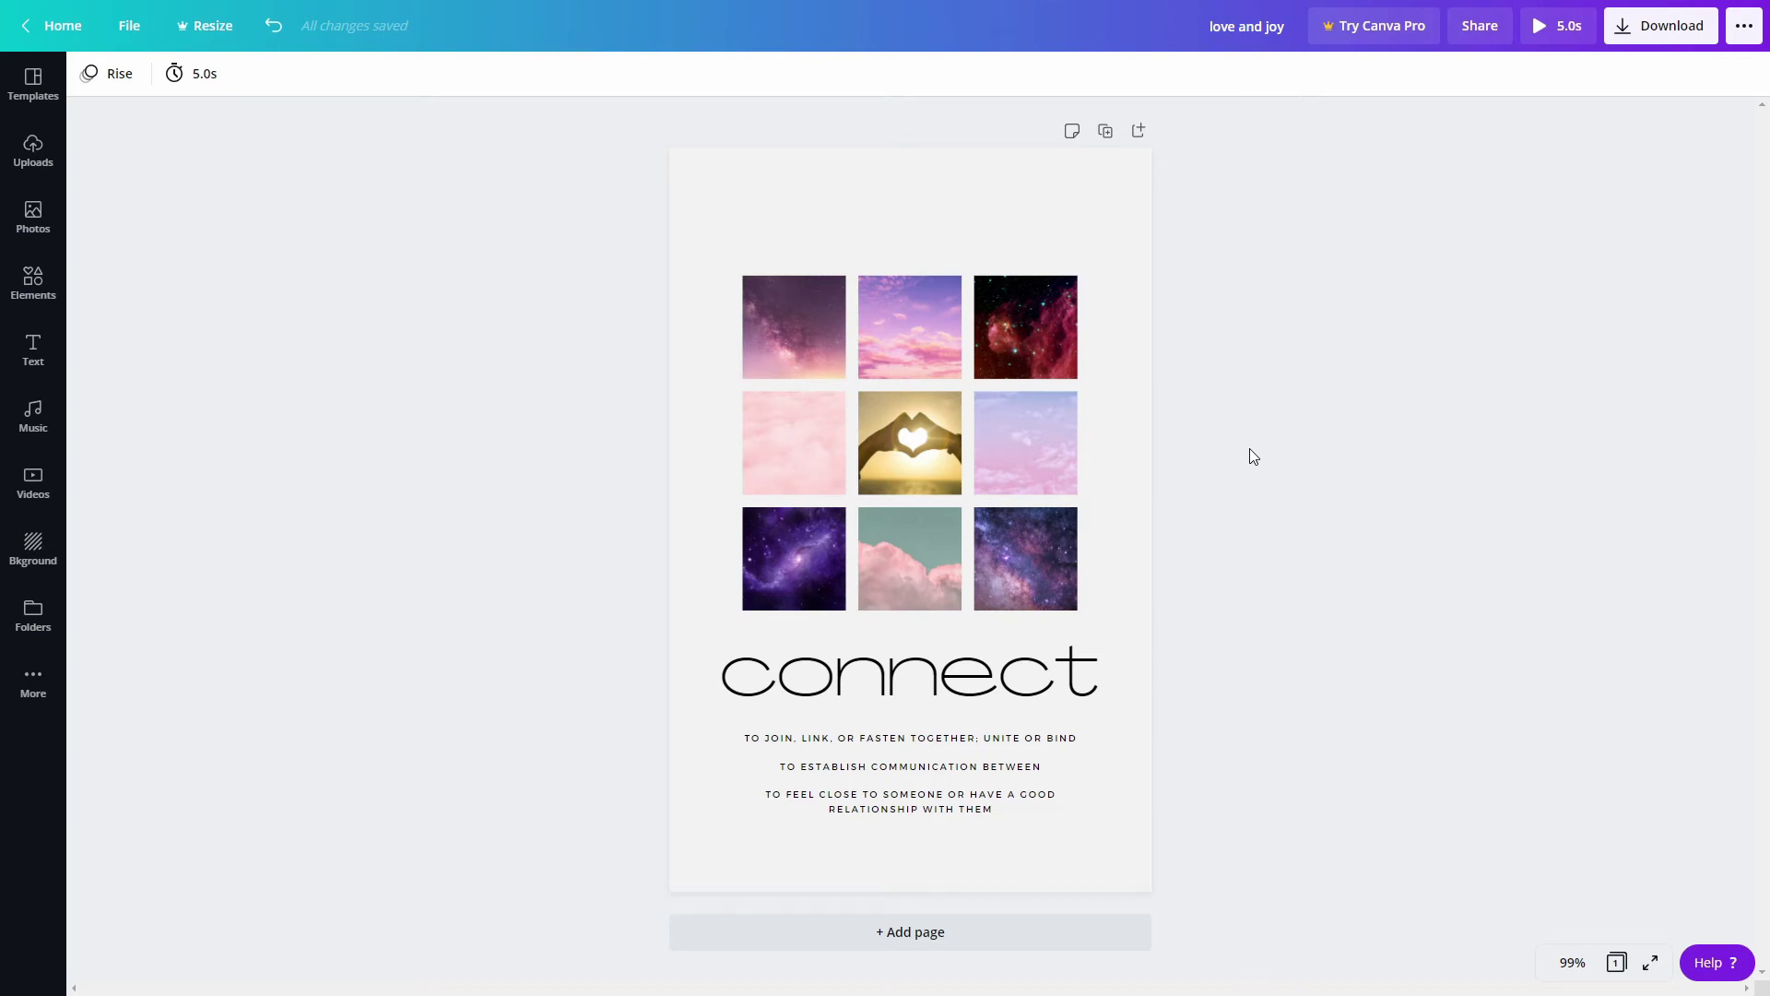
{"action": "key", "text": "ctrl+a"}
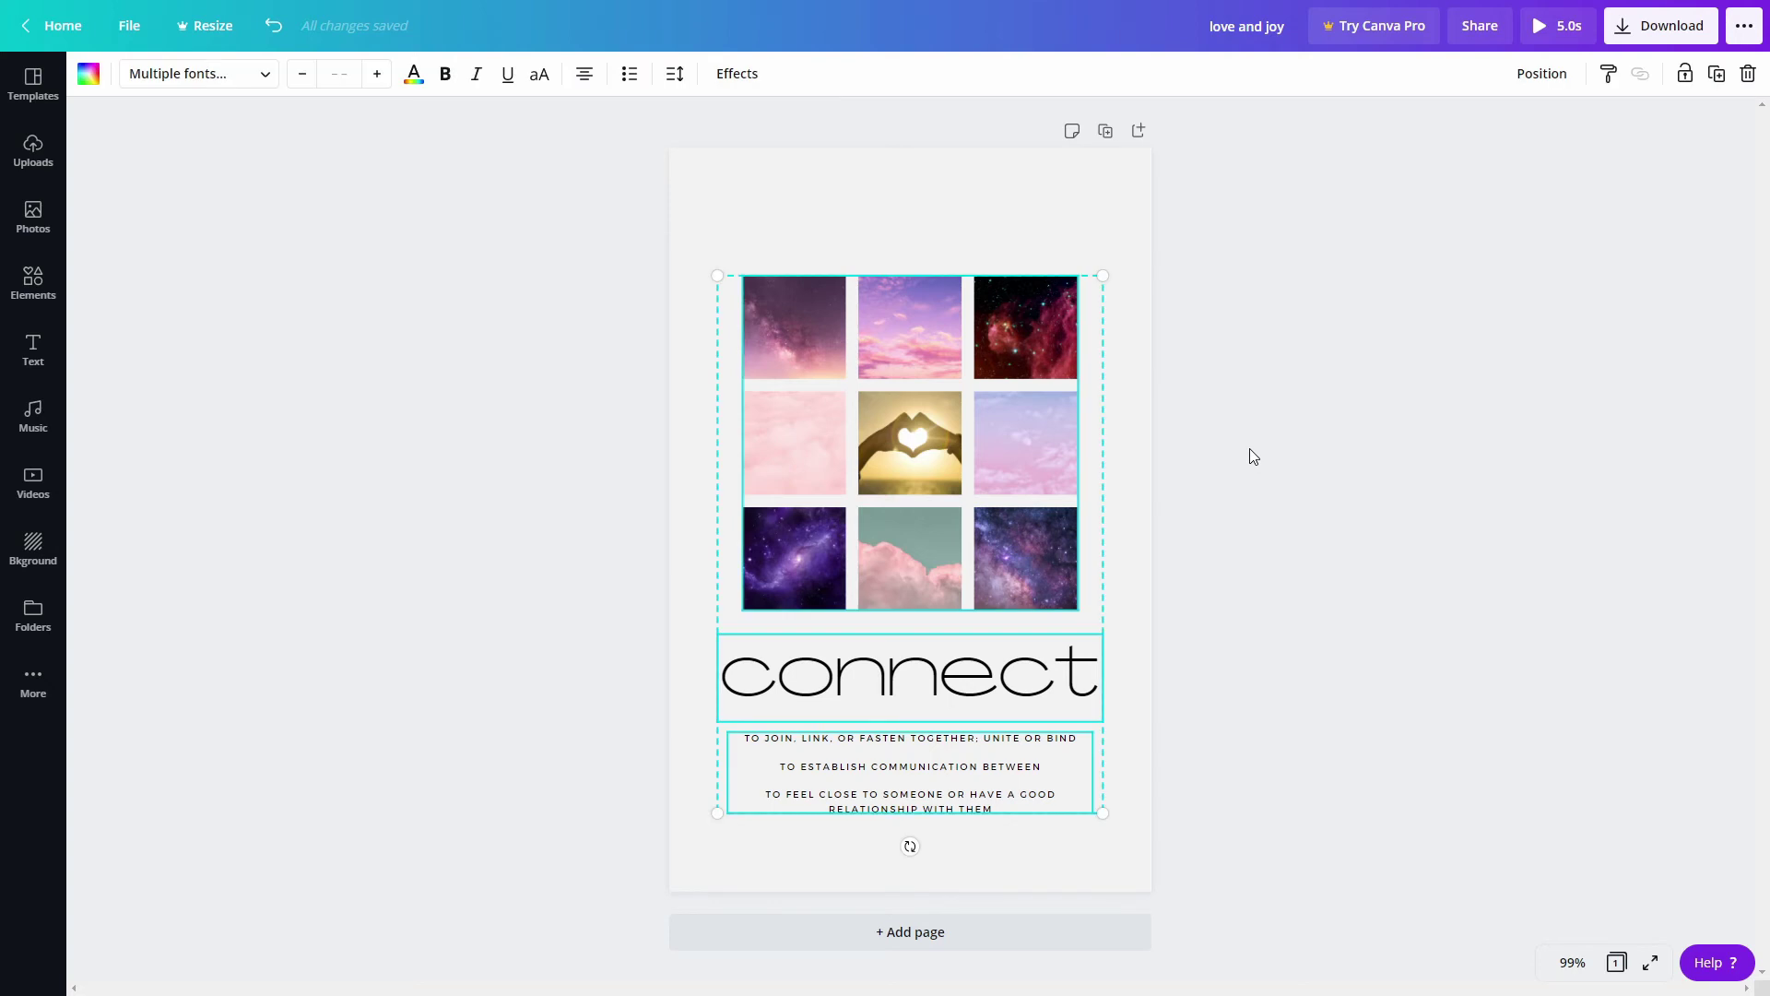
{"action": "right_click", "coordinate": [1044, 473]}
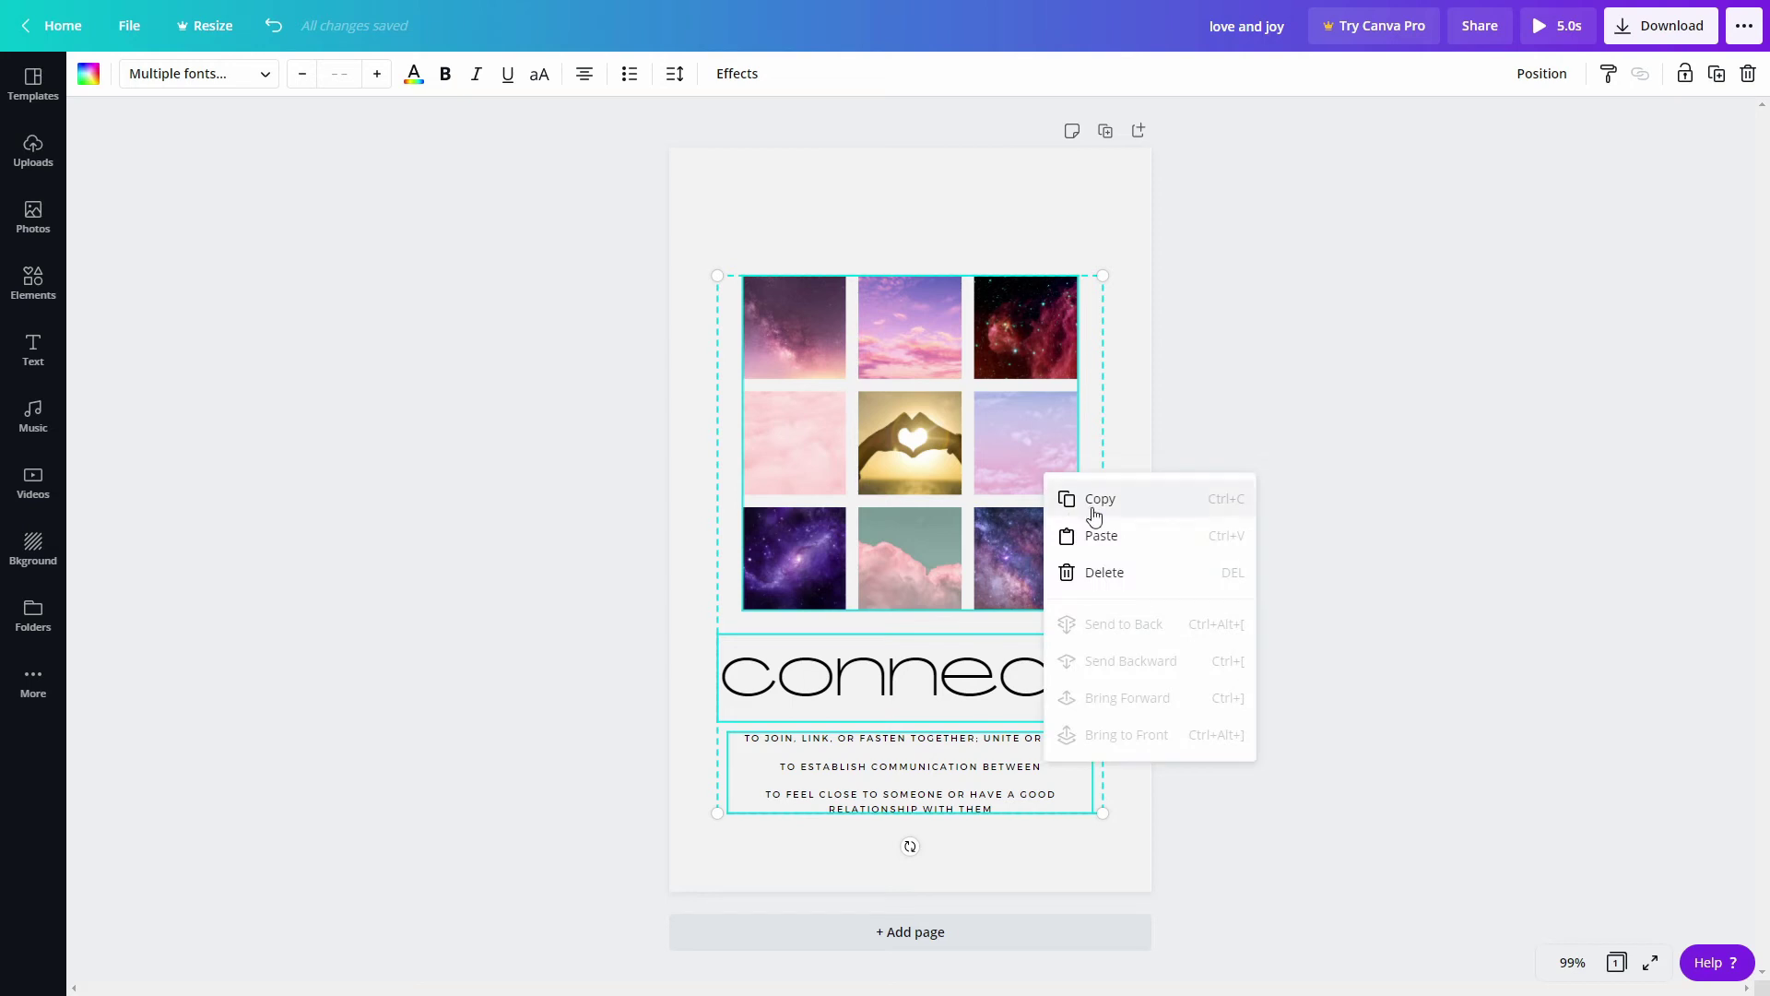
{"action": "left_click", "coordinate": [1443, 428]}
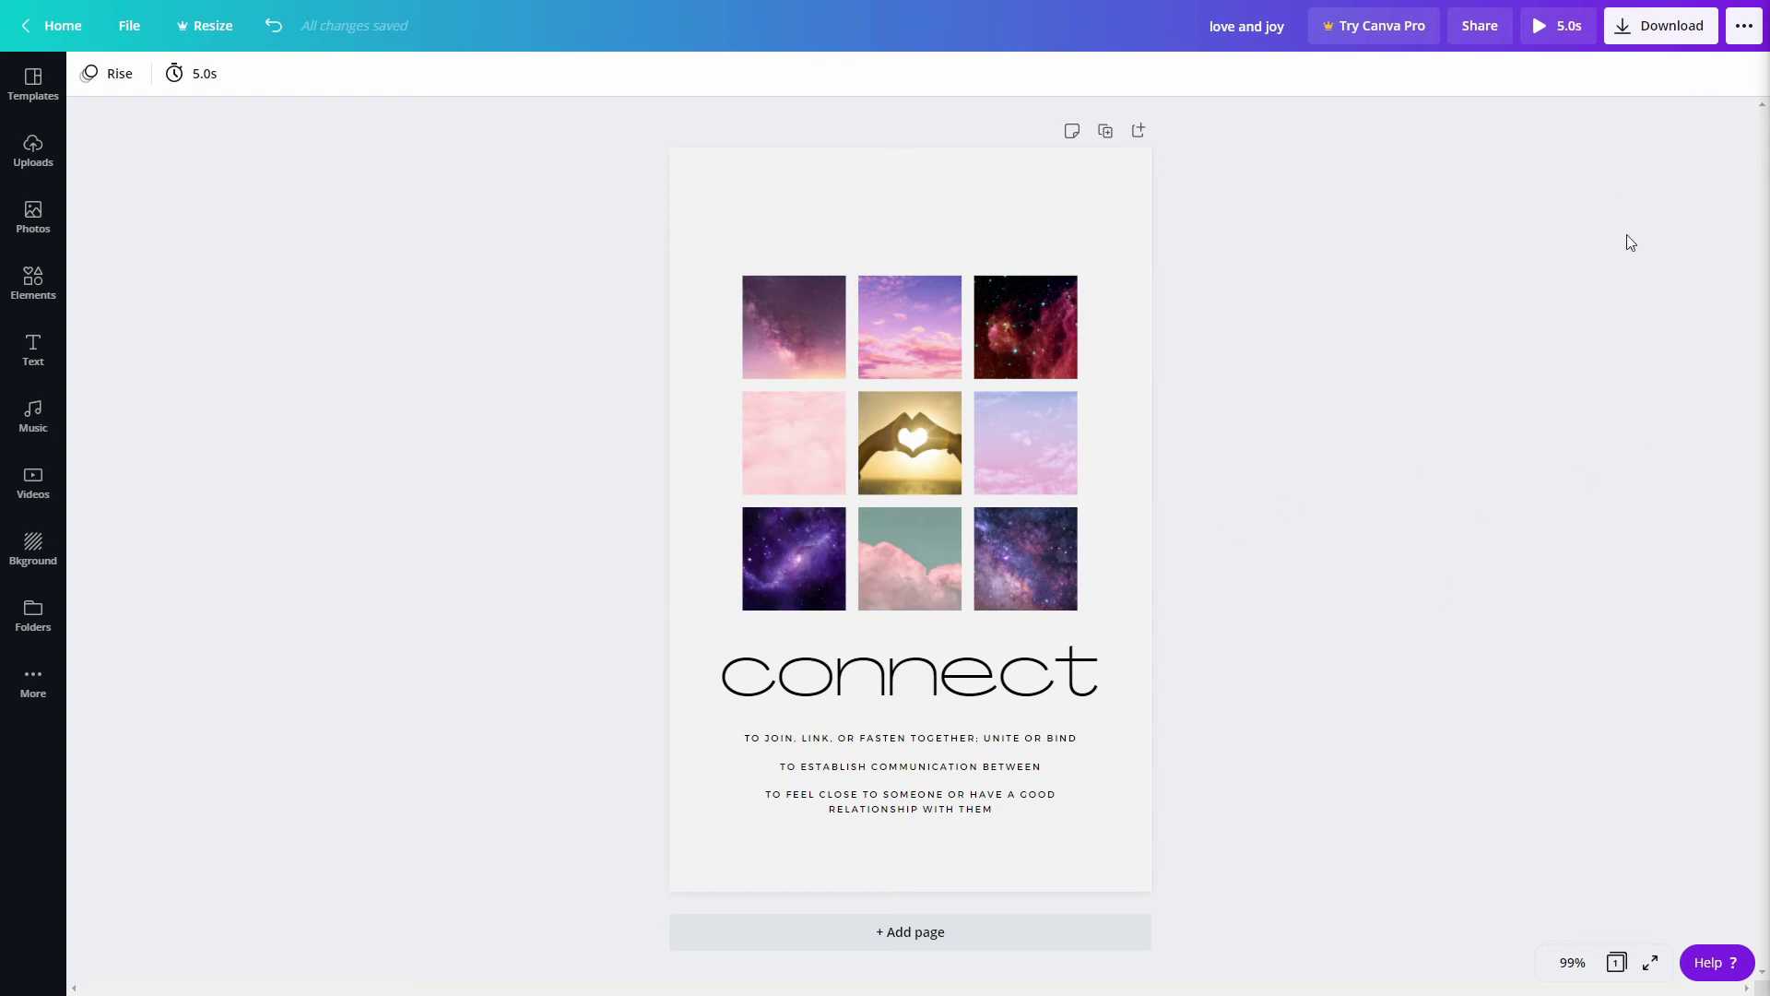
Browse the download file formats, keep PNG, and close the download options.
{"action": "left_click", "coordinate": [1673, 35]}
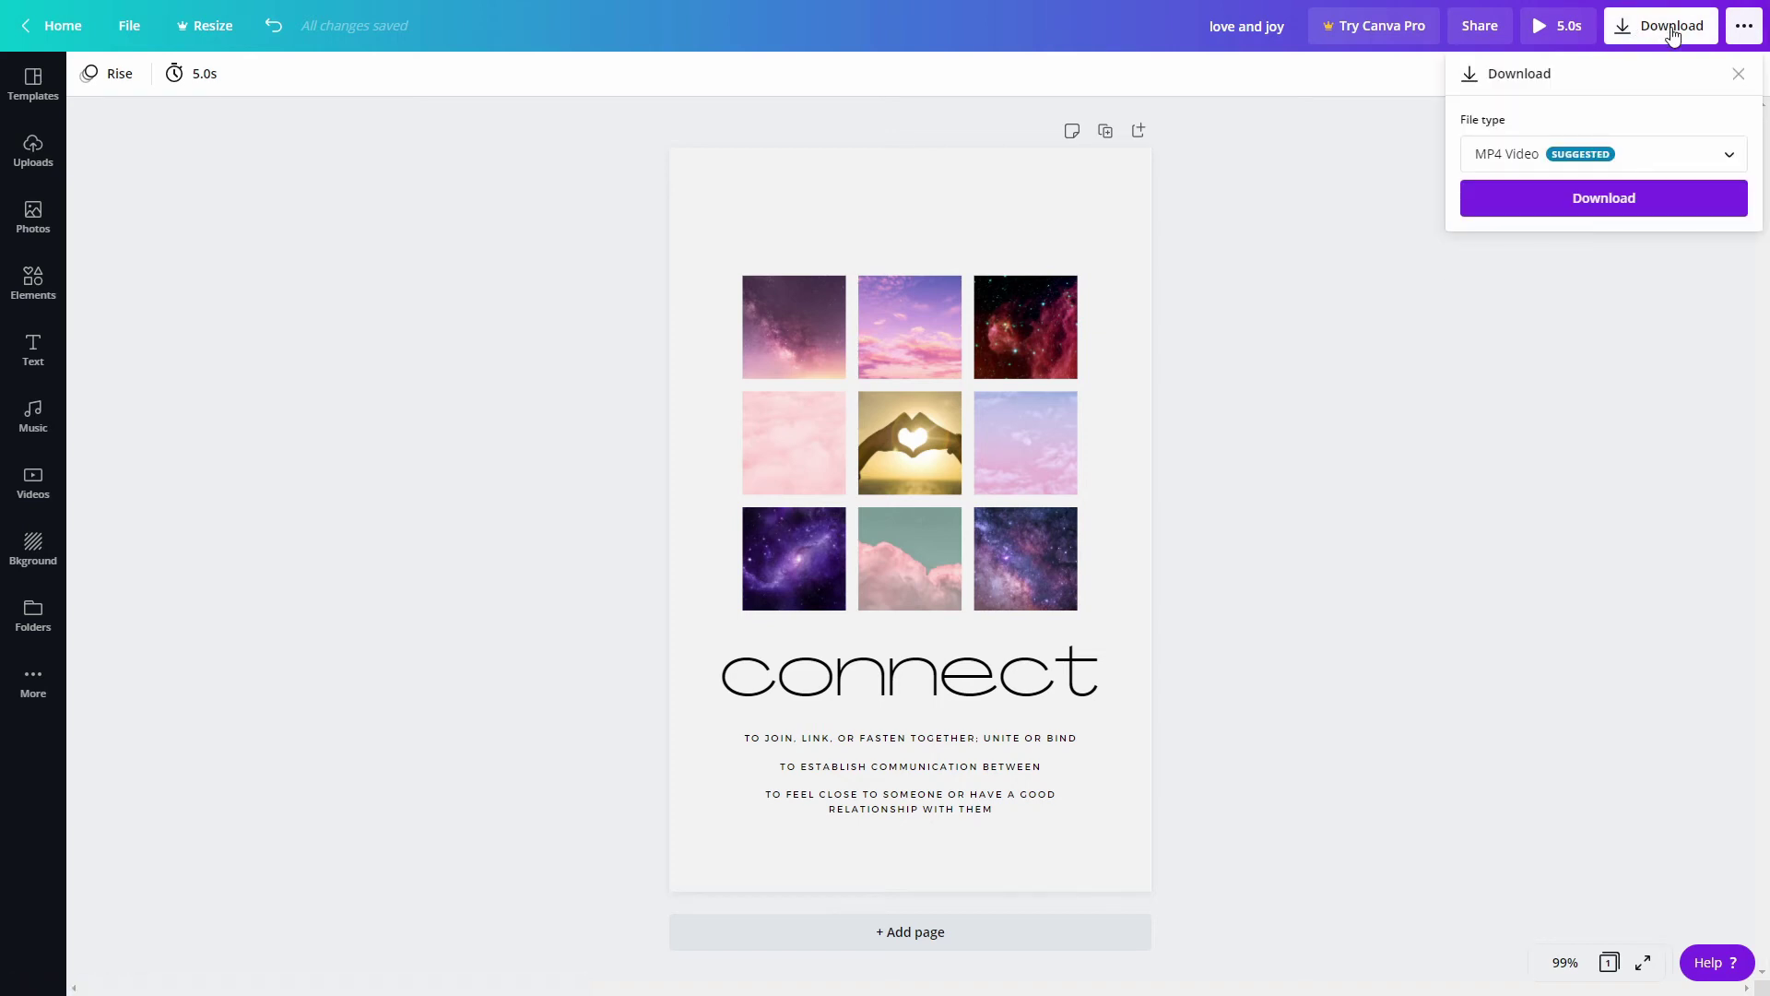
{"action": "left_click", "coordinate": [1622, 154]}
{"action": "scroll", "coordinate": [1650, 249], "scroll_direction": "up", "scroll_amount": 1}
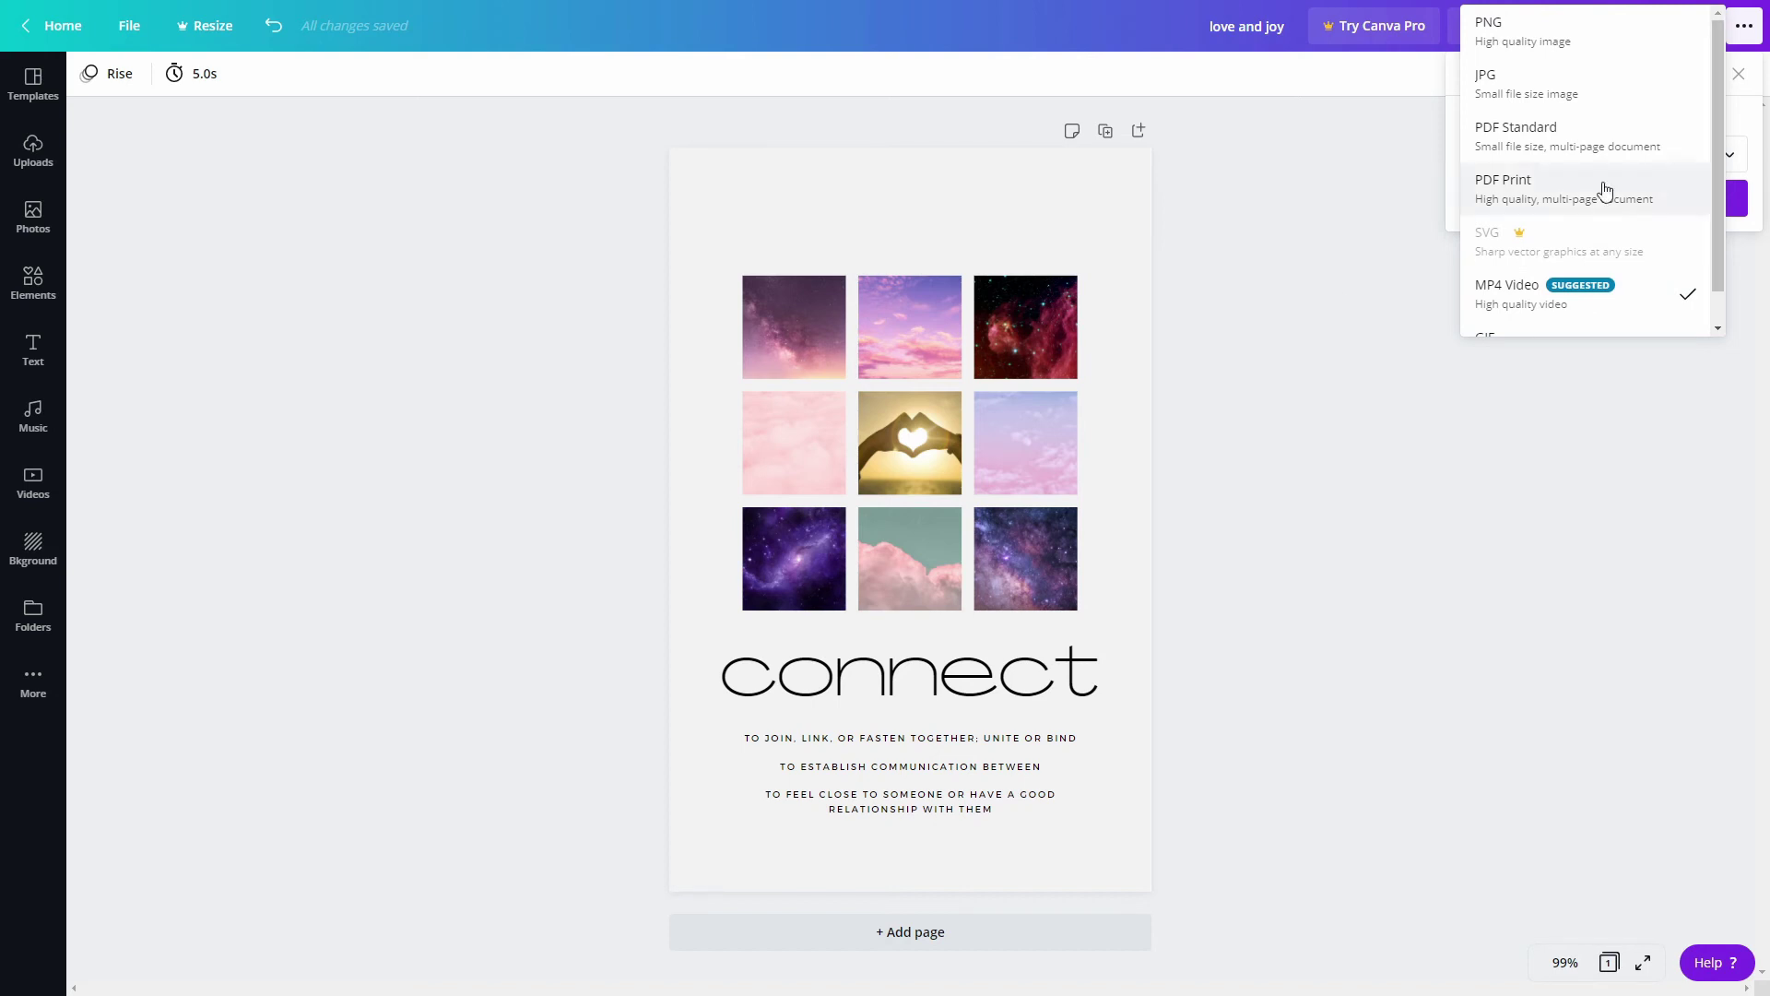
{"action": "left_click", "coordinate": [1572, 35]}
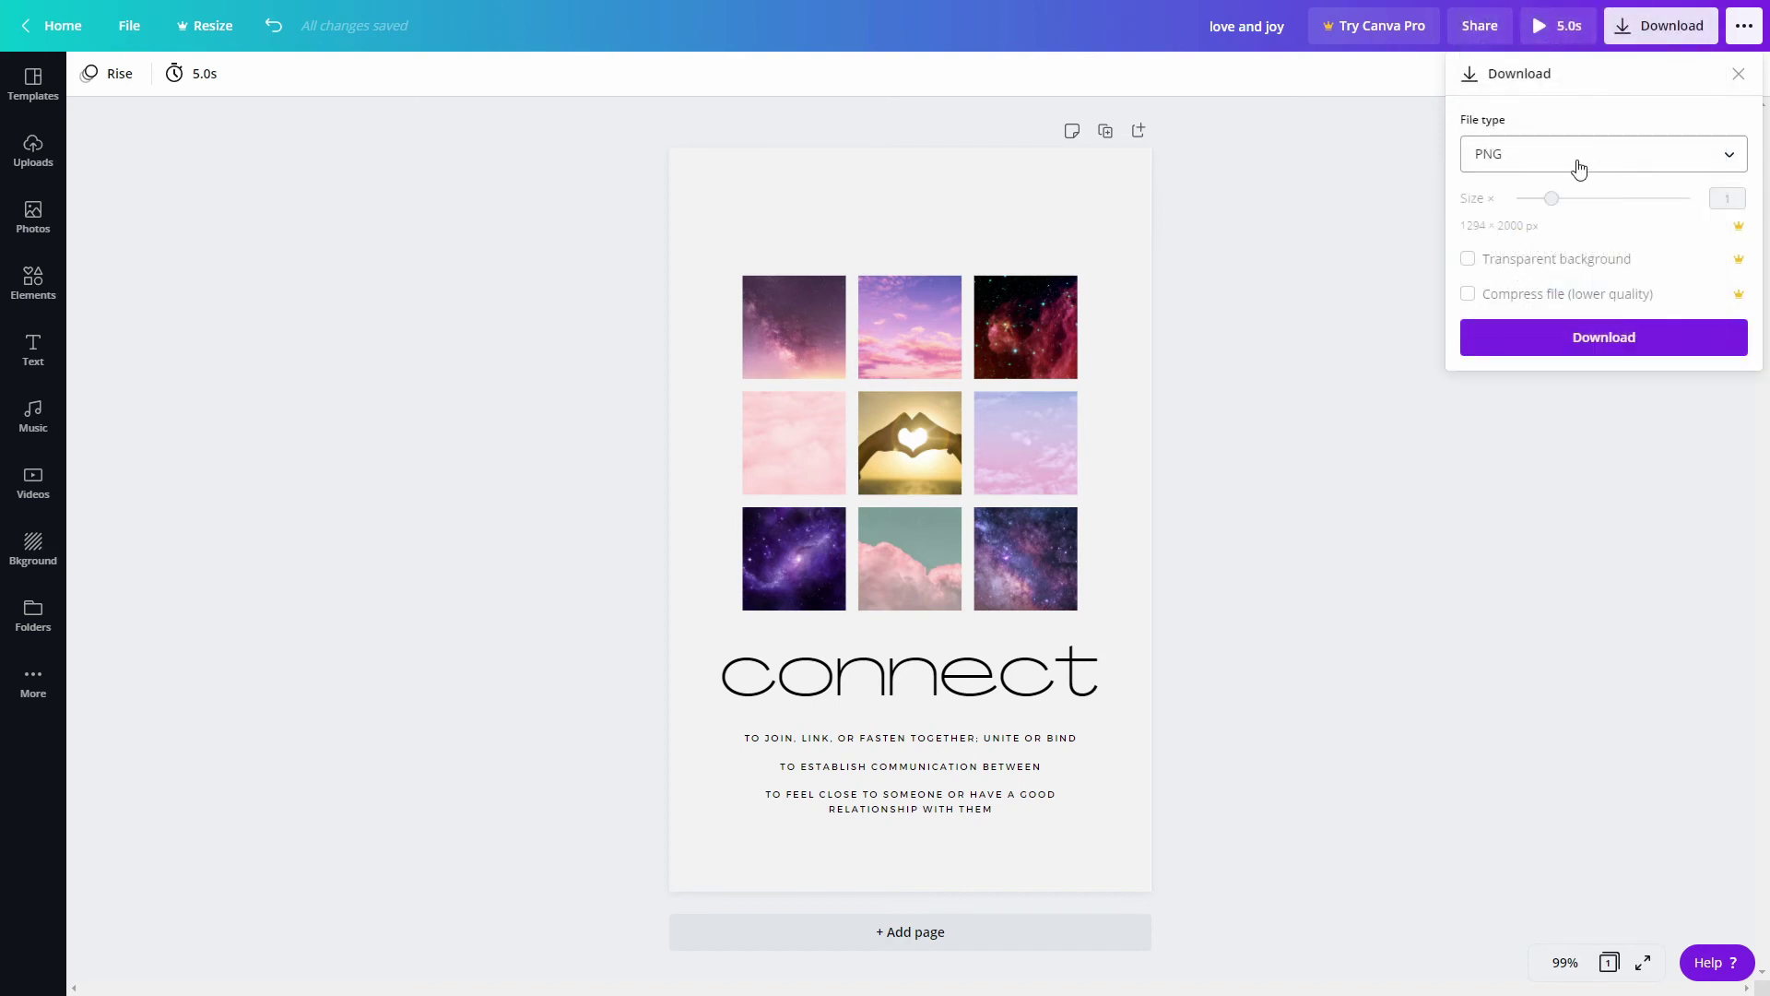
{"action": "left_click", "coordinate": [1577, 170]}
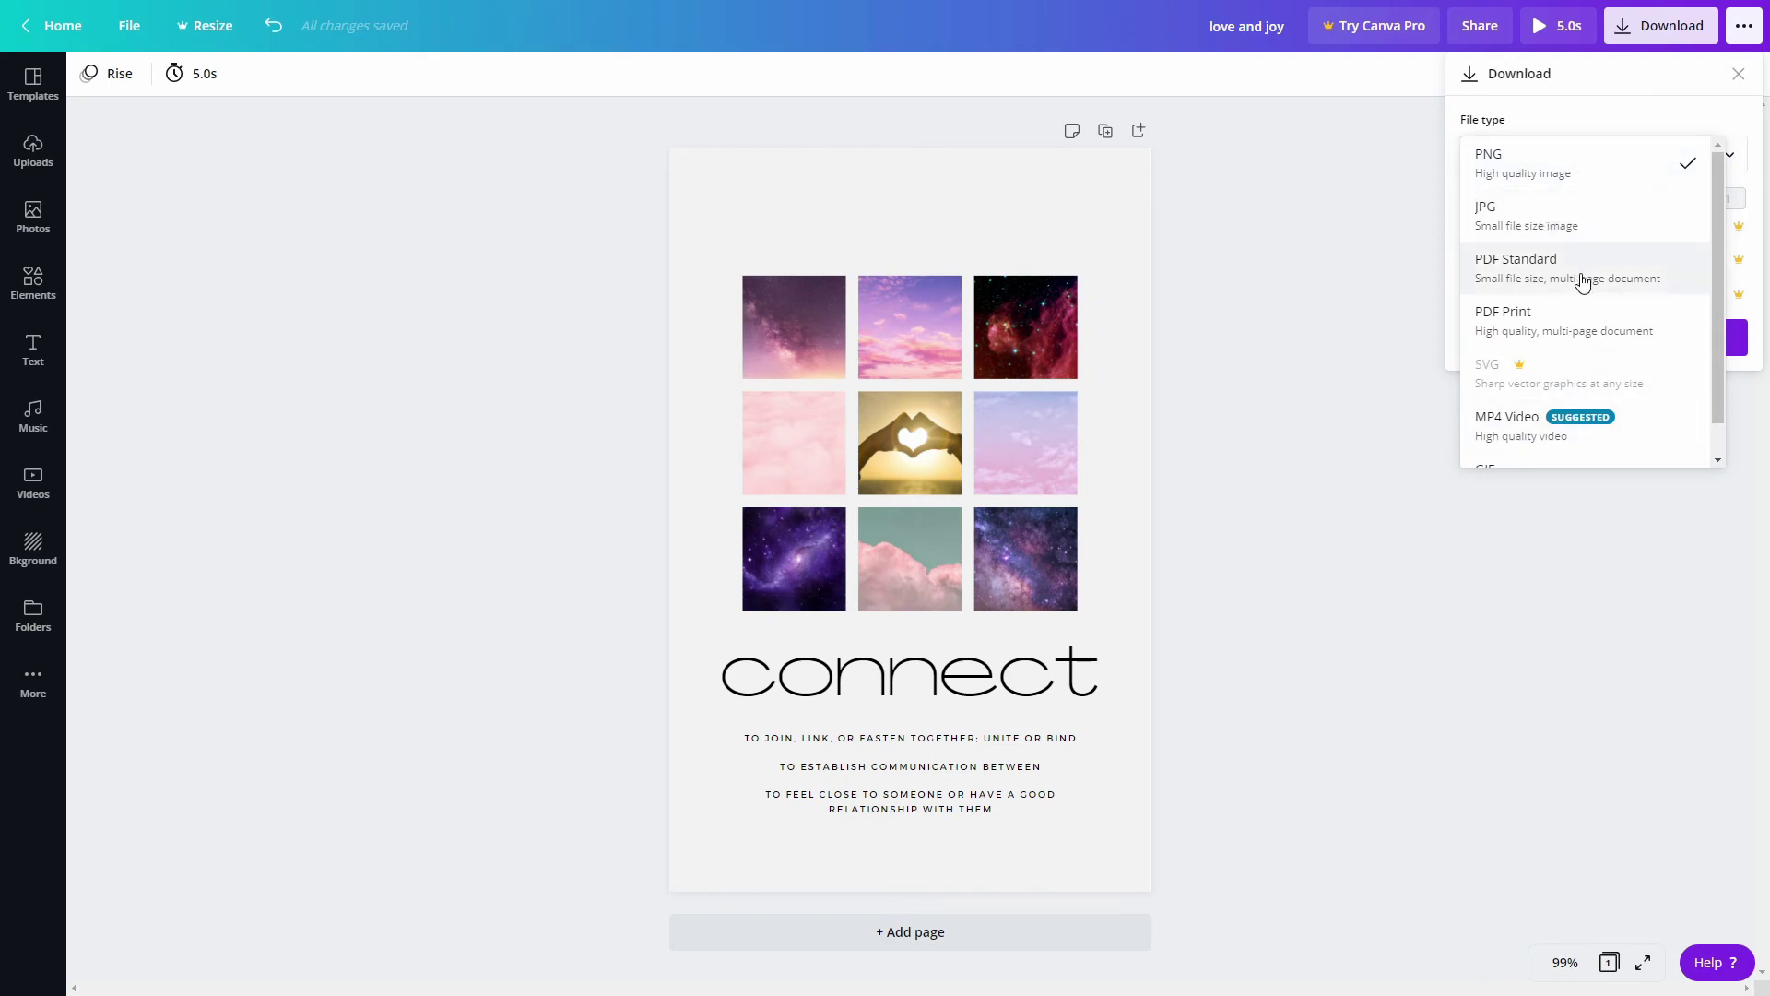
{"action": "scroll", "coordinate": [1584, 277], "scroll_direction": "down", "scroll_amount": 1}
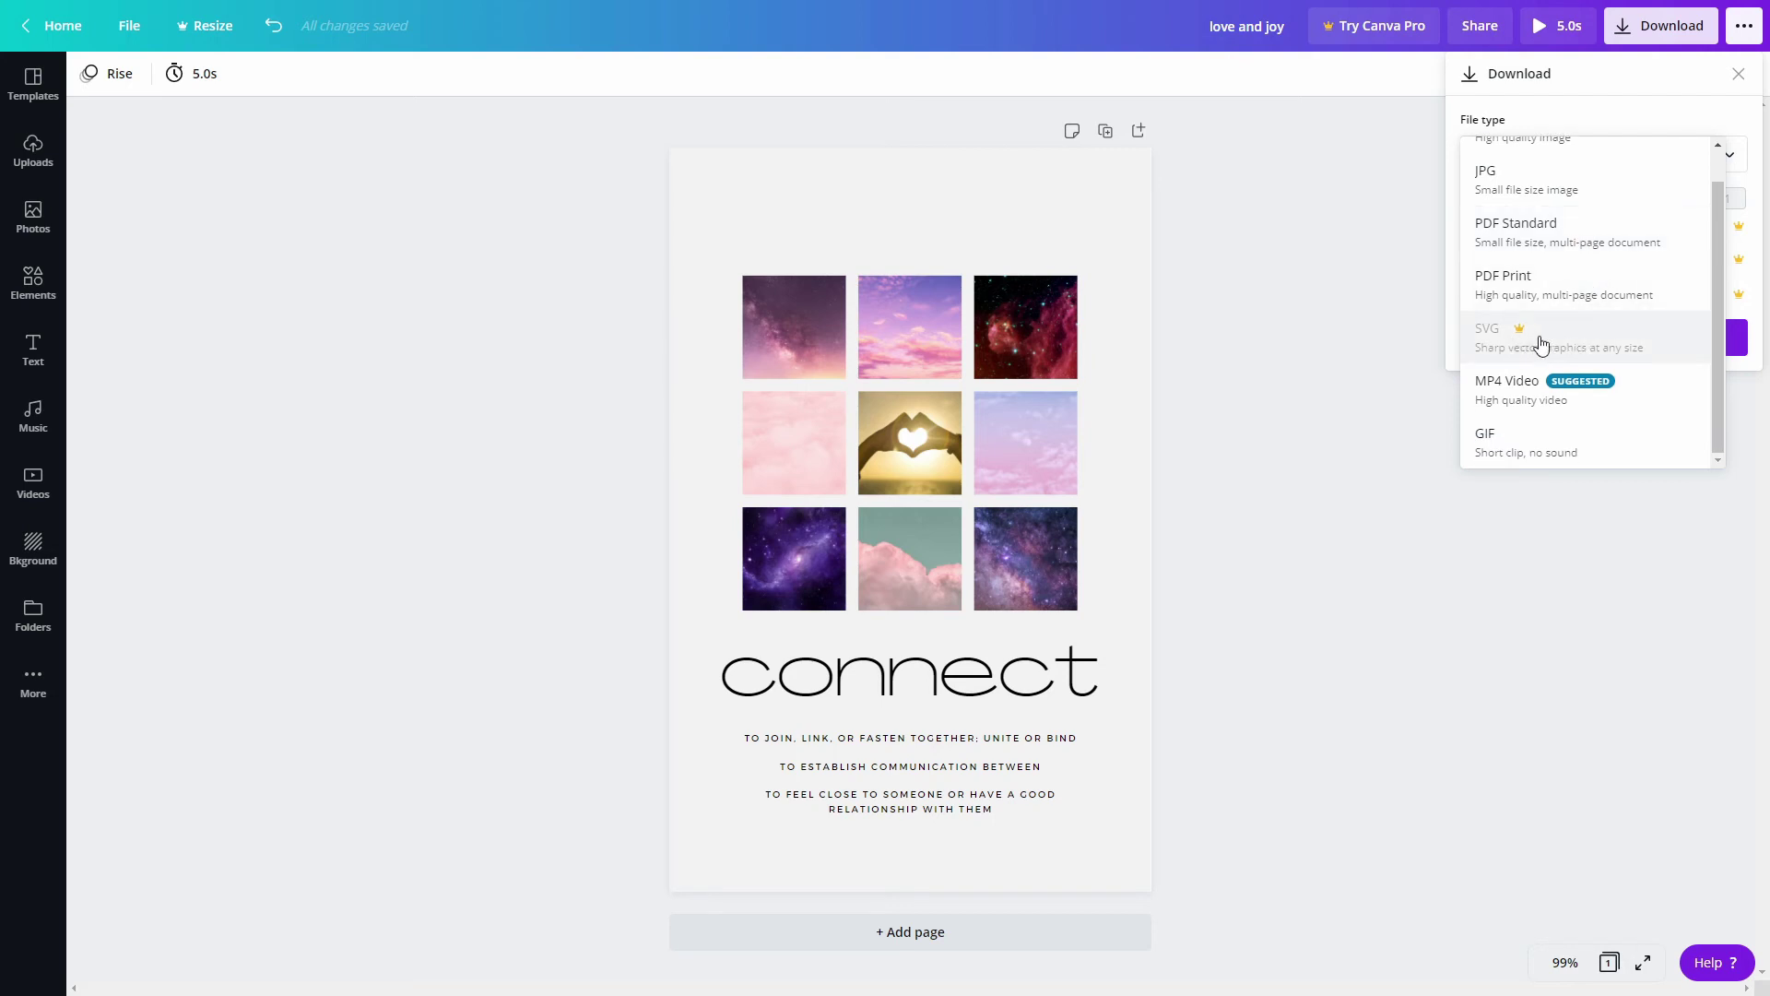
{"action": "scroll", "coordinate": [1539, 328], "scroll_direction": "up", "scroll_amount": 1}
{"action": "left_click", "coordinate": [1623, 161]}
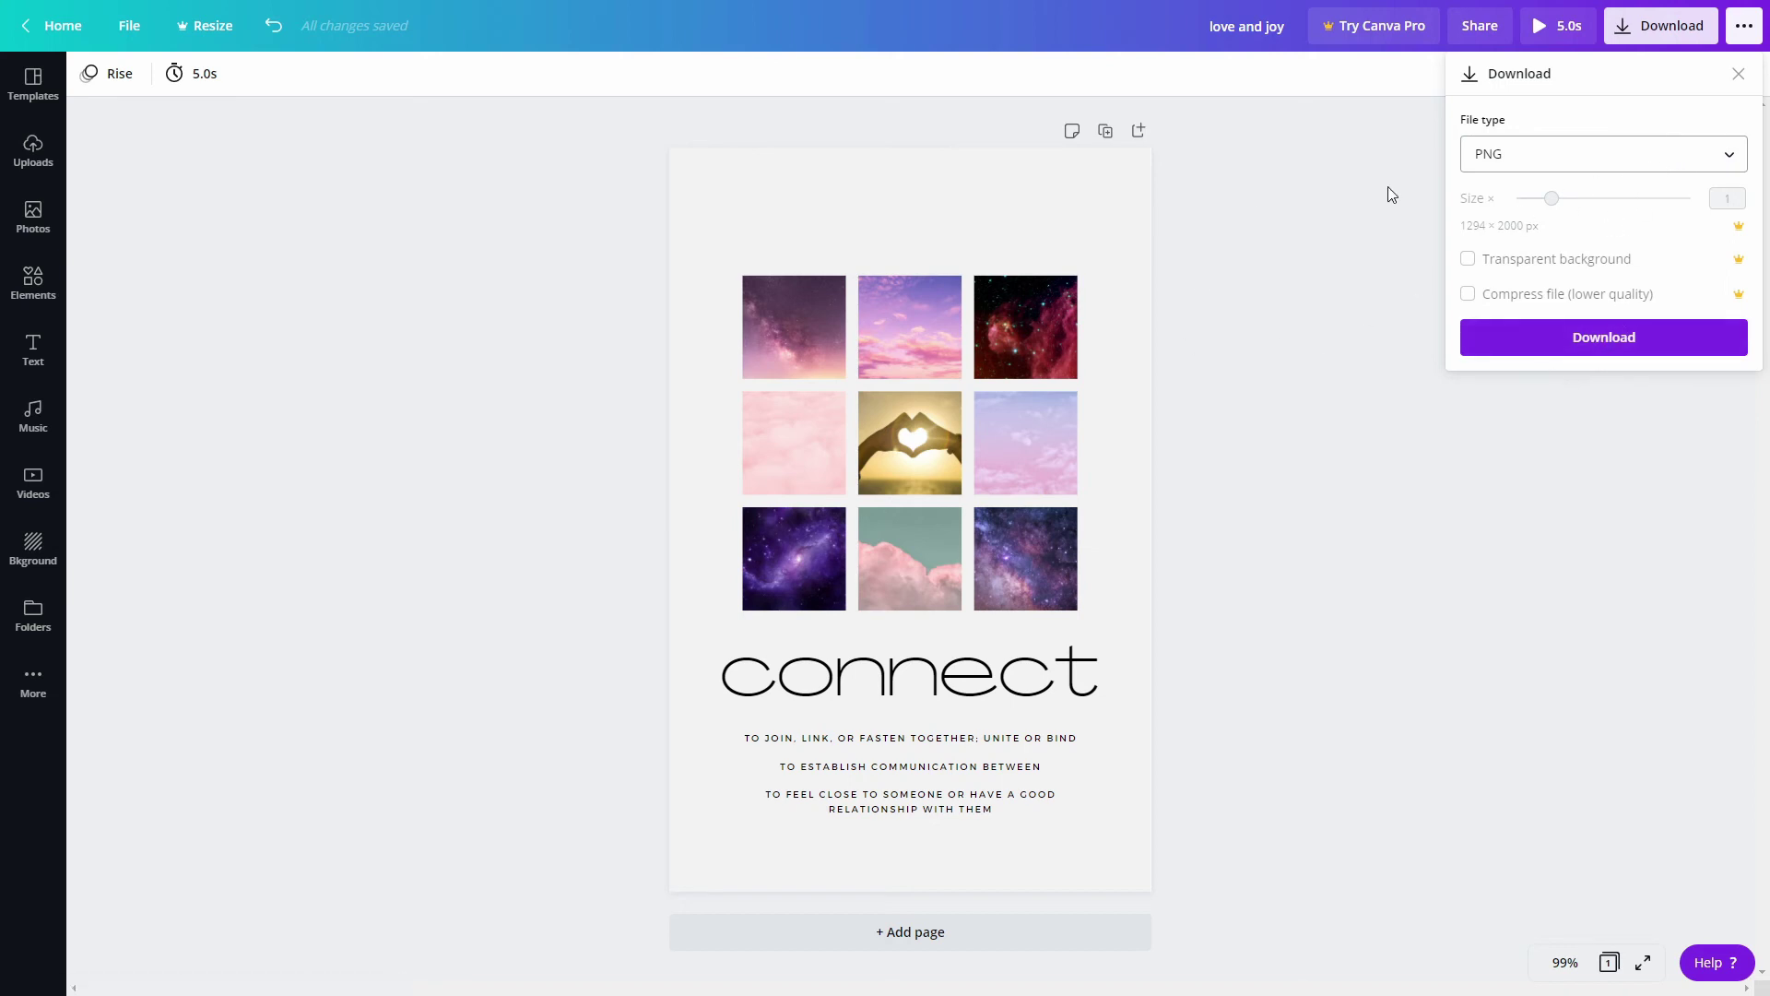
{"action": "left_click", "coordinate": [1739, 74]}
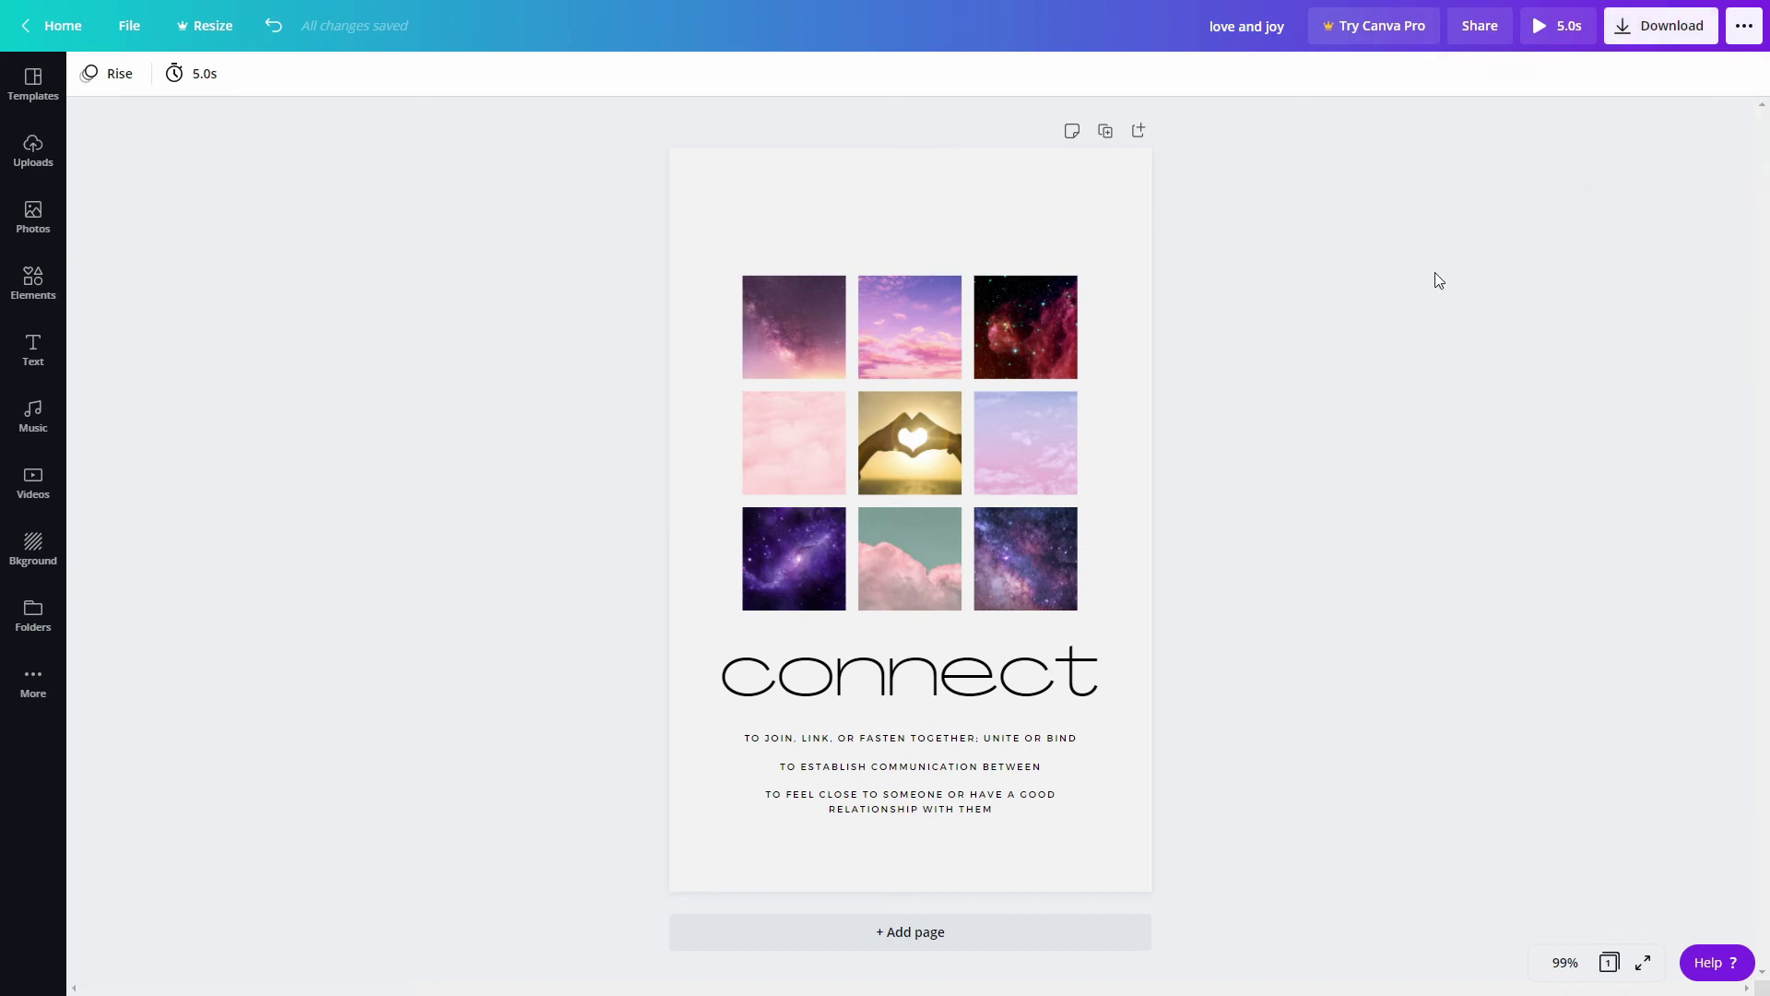
Reopen the download options, reconfirm PNG as the file type, and close them.
{"action": "left_click", "coordinate": [1664, 28]}
{"action": "left_click", "coordinate": [1567, 157]}
{"action": "scroll", "coordinate": [1558, 166], "scroll_direction": "up", "scroll_amount": 1}
{"action": "left_click", "coordinate": [1549, 37]}
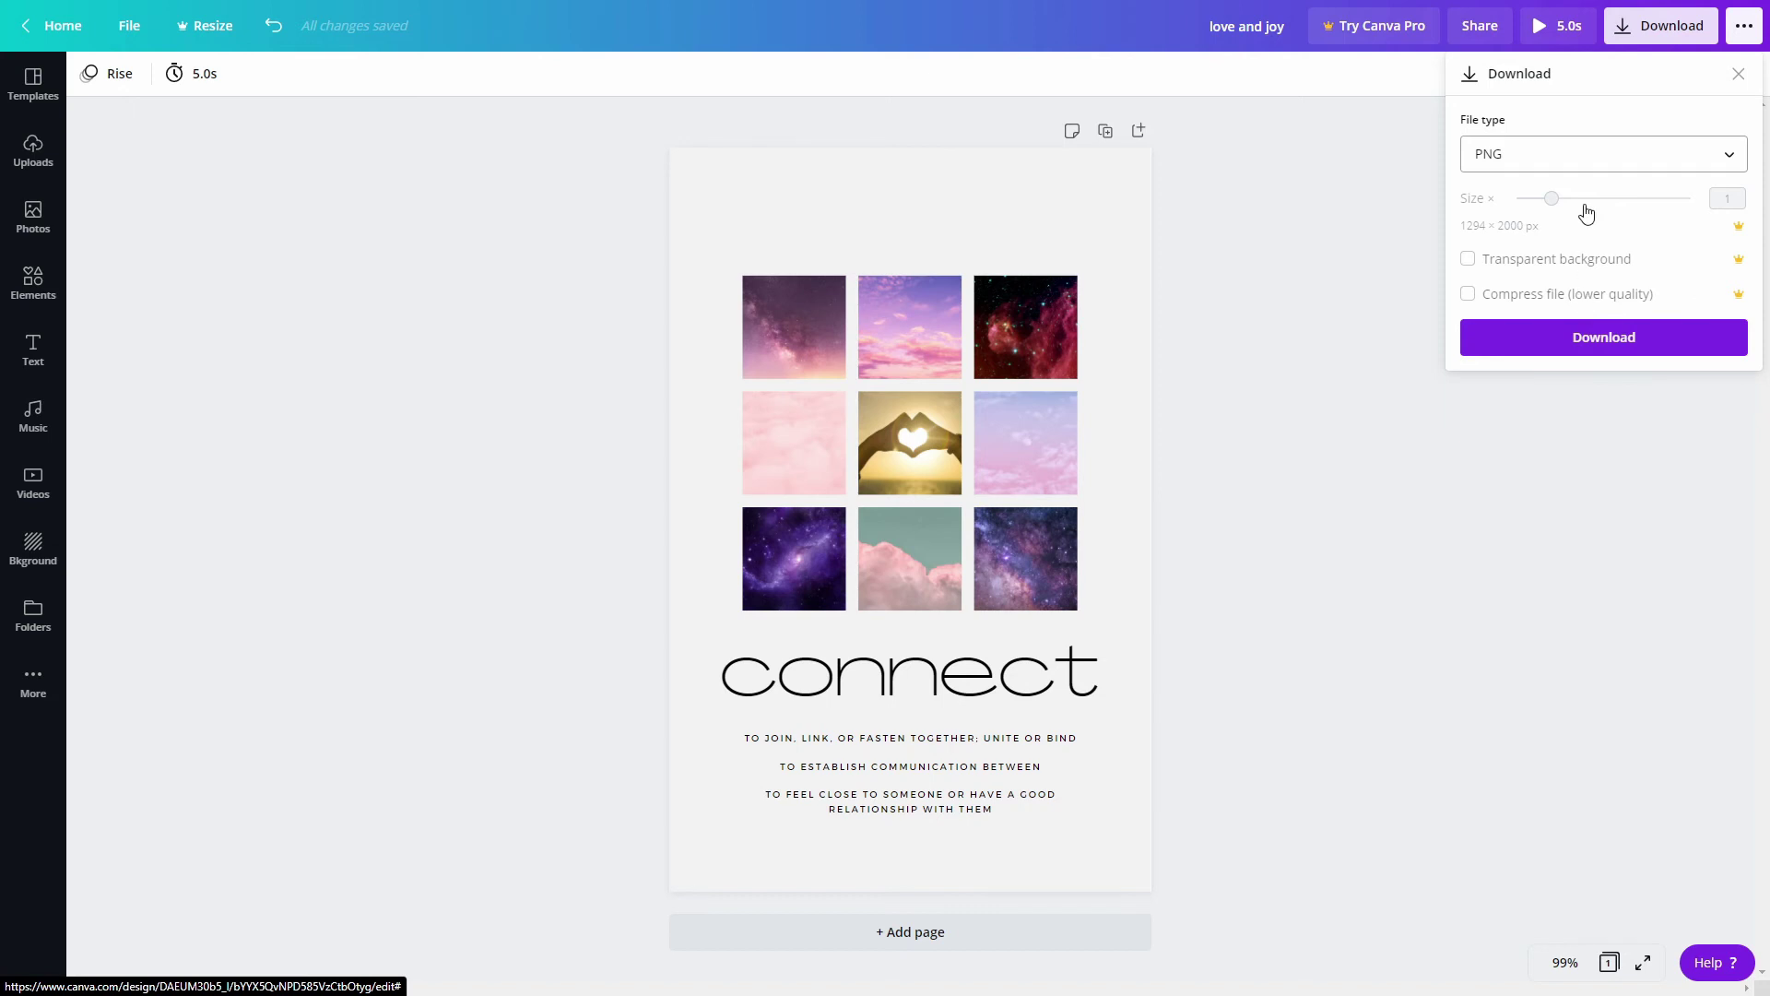
{"action": "left_click", "coordinate": [1350, 247]}
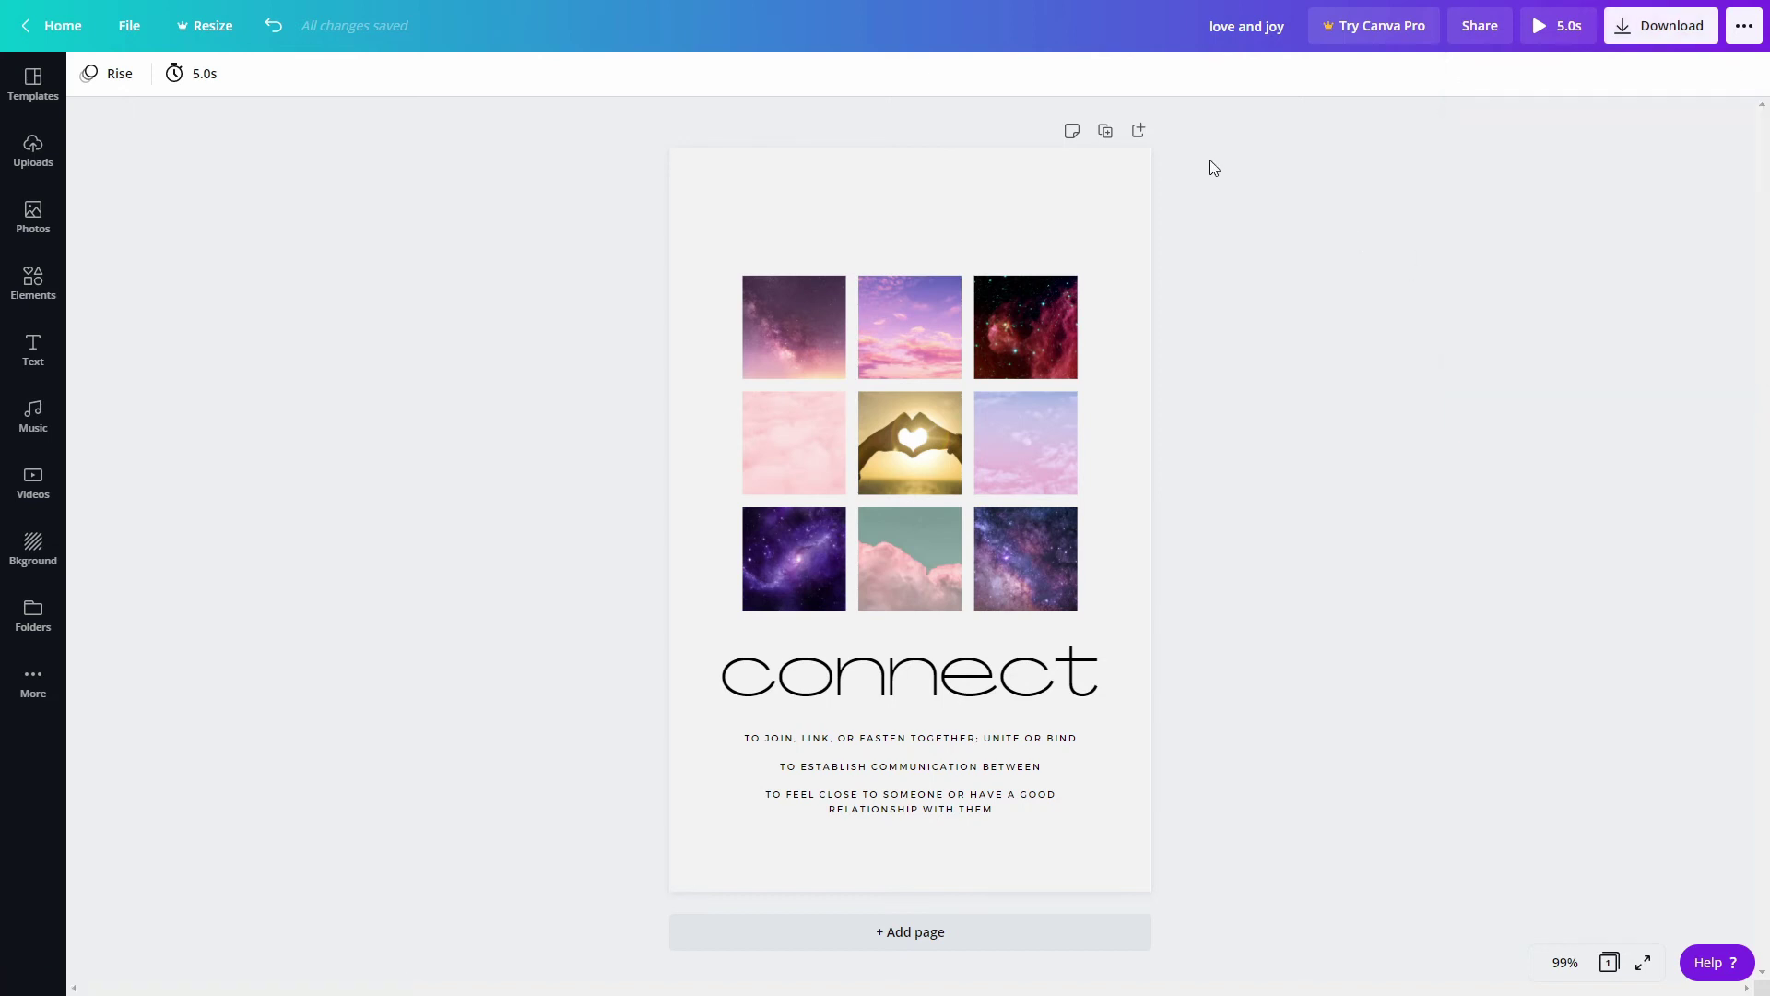
Duplicate the connect page and set the download file type to PNG.
{"action": "left_click", "coordinate": [1104, 131]}
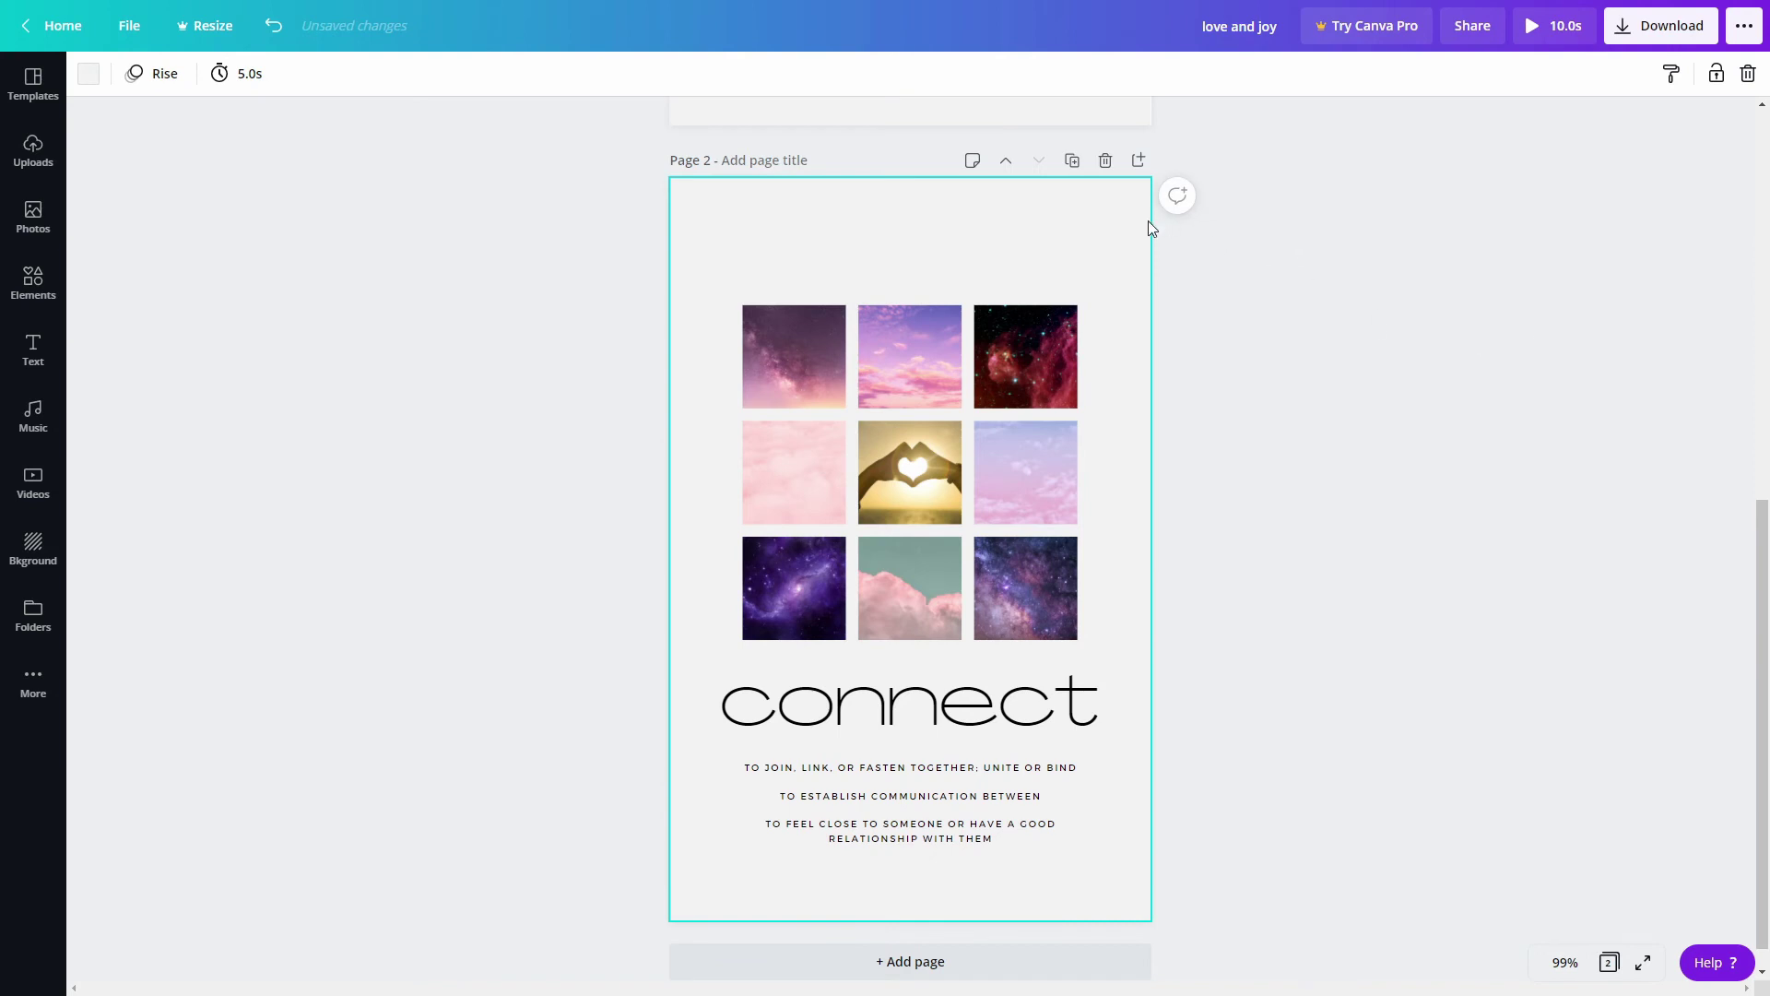
{"action": "left_click", "coordinate": [1657, 28]}
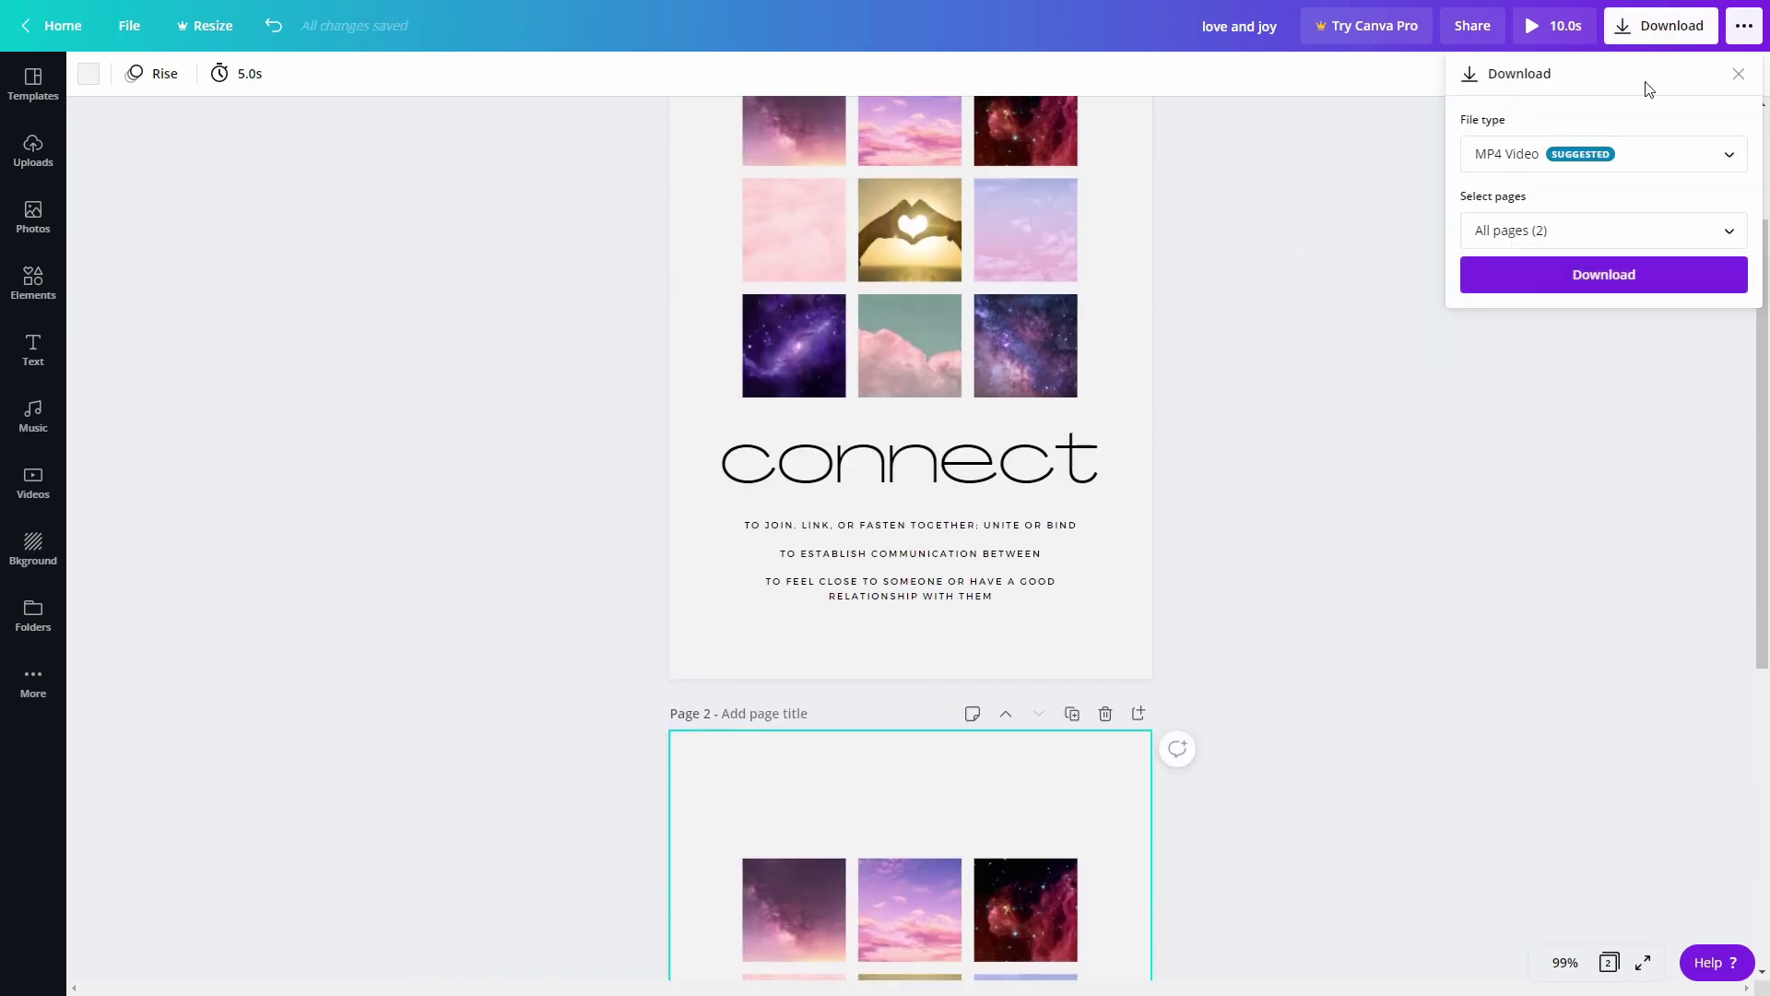
{"action": "left_click", "coordinate": [1633, 175]}
{"action": "scroll", "coordinate": [1620, 169], "scroll_direction": "up", "scroll_amount": 2}
{"action": "left_click", "coordinate": [1588, 44]}
Select only Page 2 and download it as 'love and joy.png'.
{"action": "left_click", "coordinate": [1591, 380]}
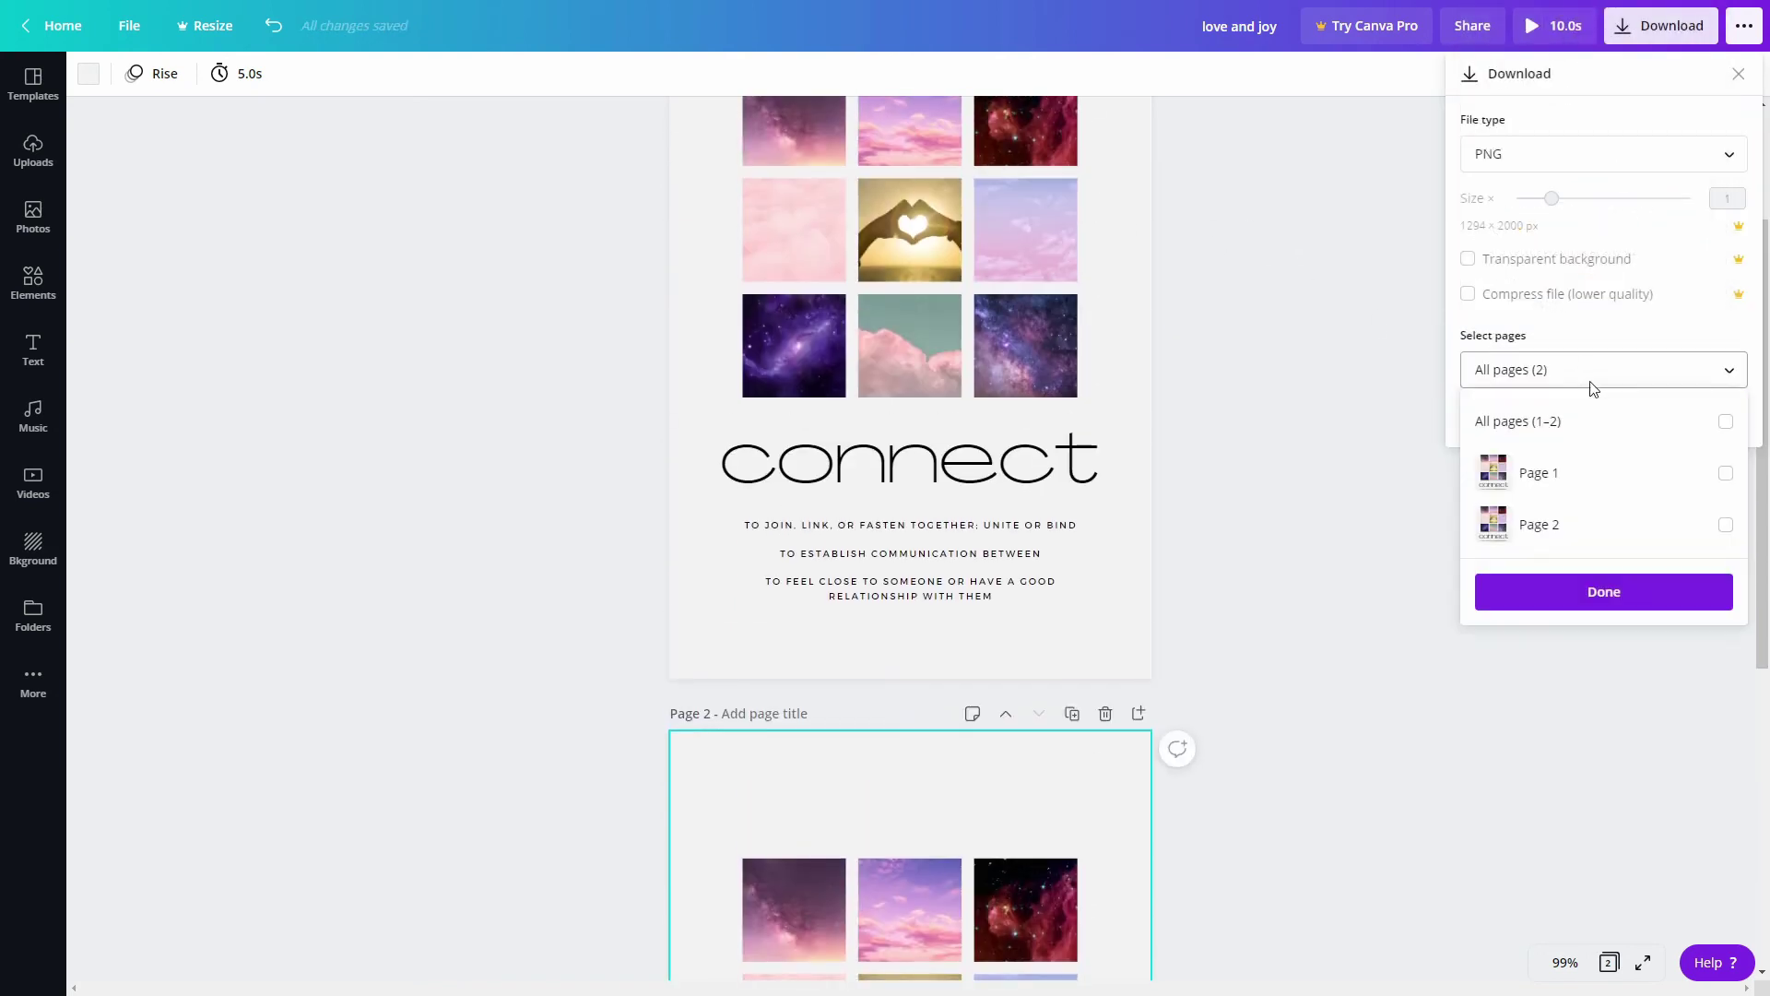
{"action": "left_click", "coordinate": [1725, 424]}
{"action": "left_click", "coordinate": [1725, 424]}
{"action": "left_click", "coordinate": [1725, 527]}
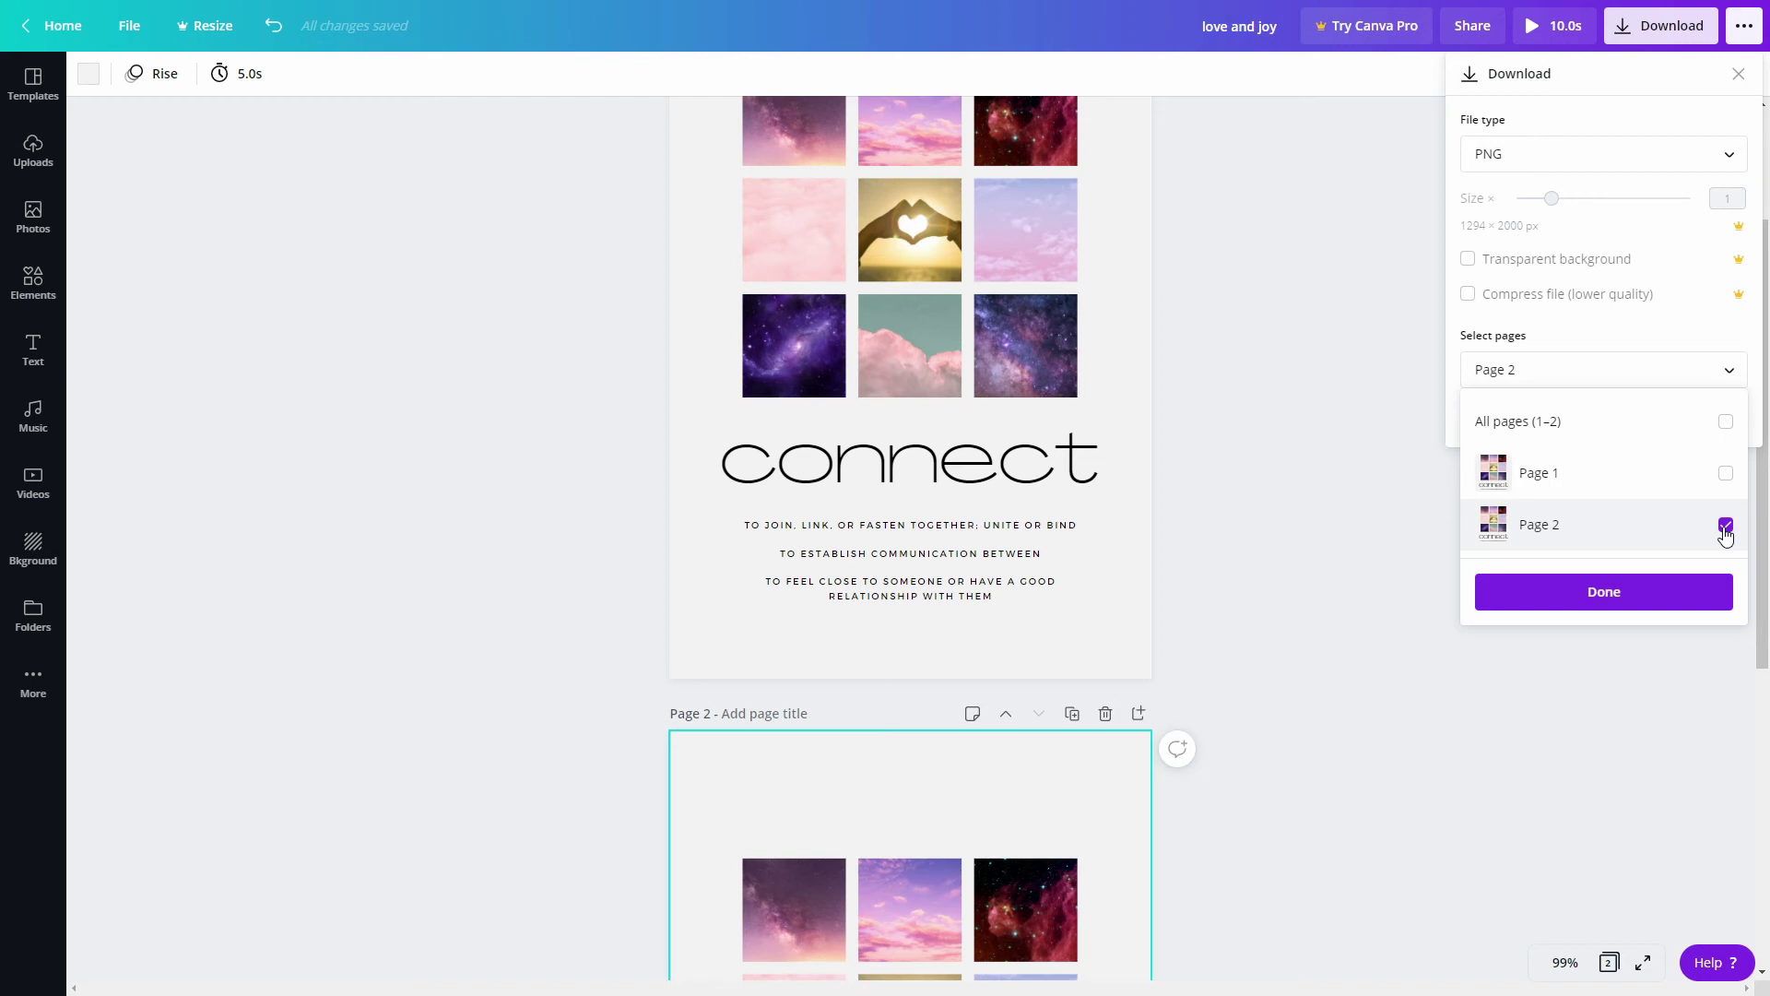
{"action": "left_click", "coordinate": [1633, 594]}
{"action": "left_click", "coordinate": [1580, 422]}
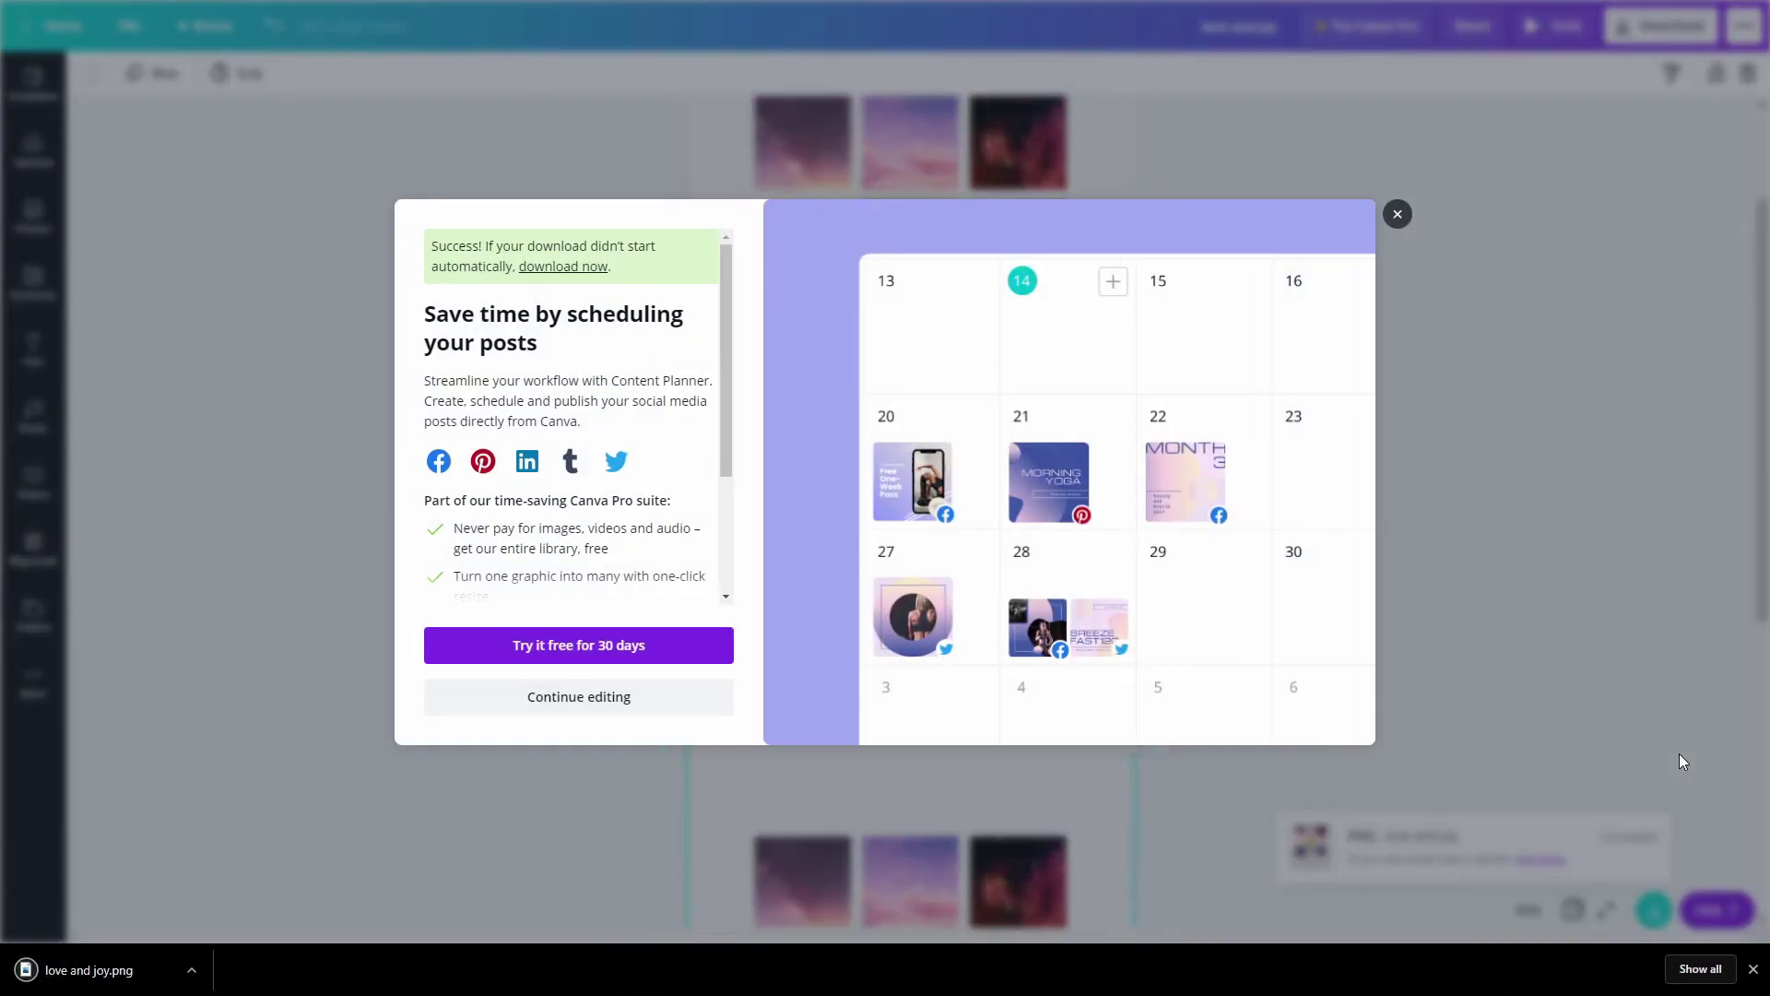
{"action": "left_click", "coordinate": [1753, 968]}
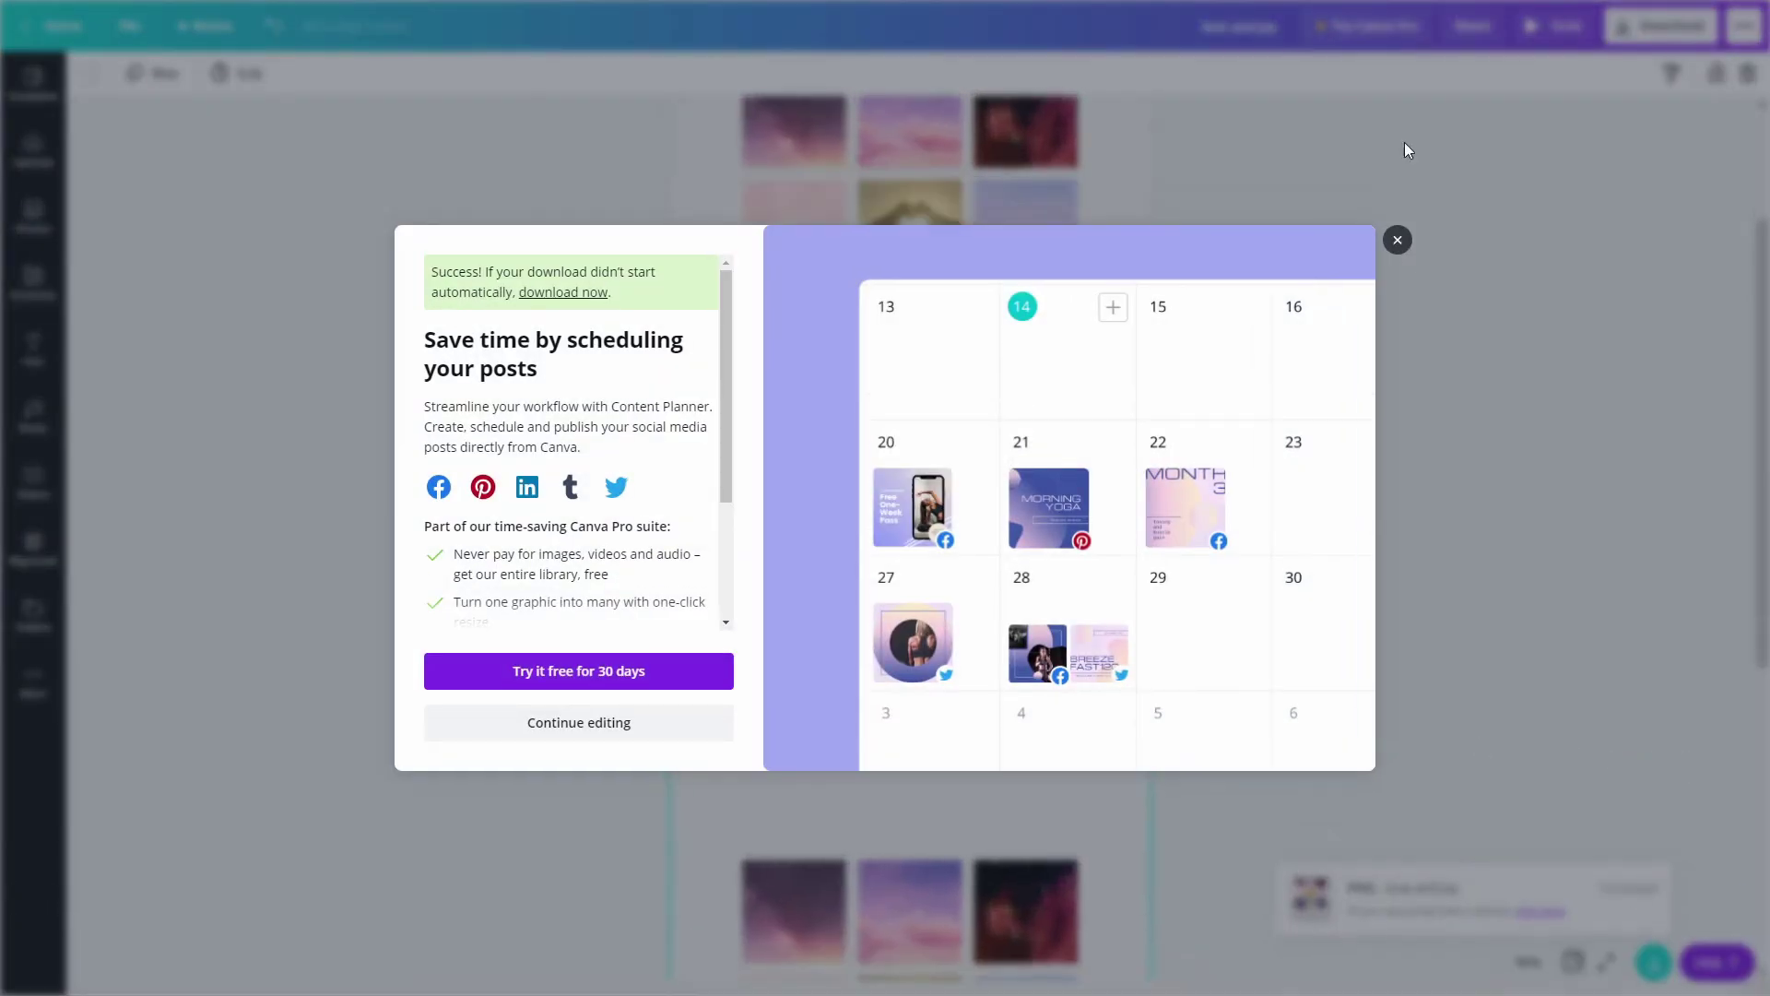
Dismiss the promo, delete the duplicate Page 2, and return to the Canva home page.
{"action": "left_click", "coordinate": [1397, 242]}
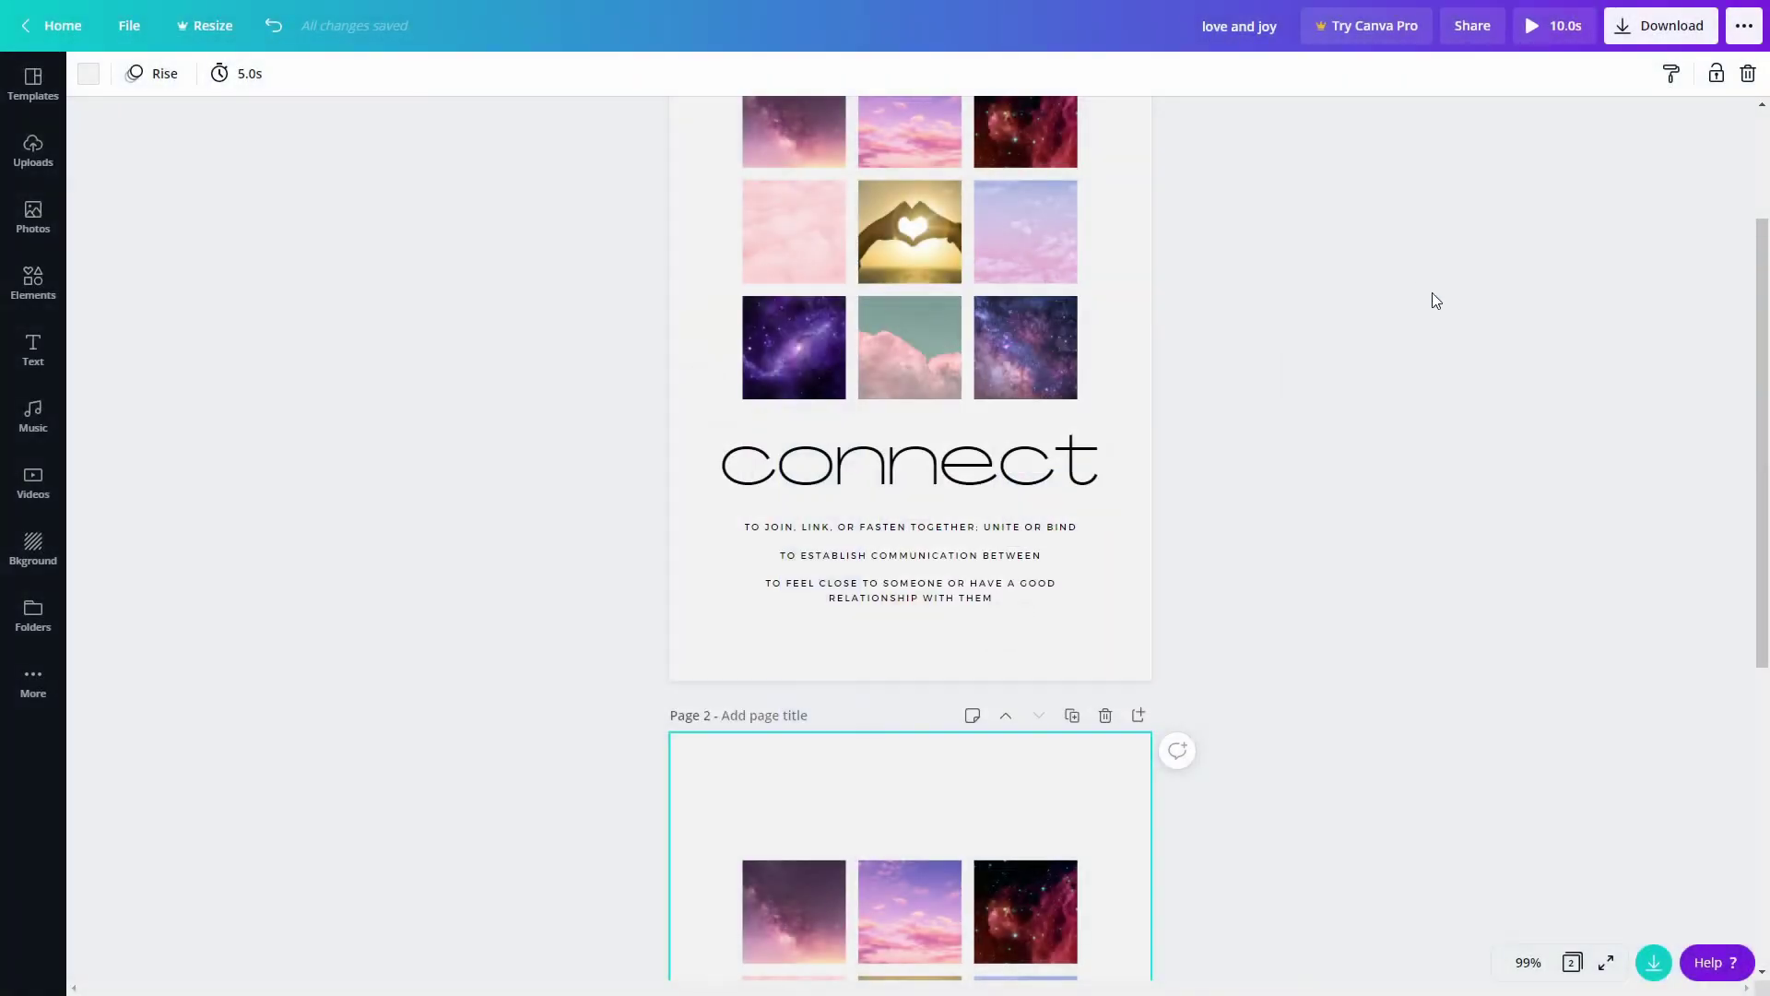
{"action": "scroll", "coordinate": [1380, 601], "scroll_direction": "up", "scroll_amount": 3}
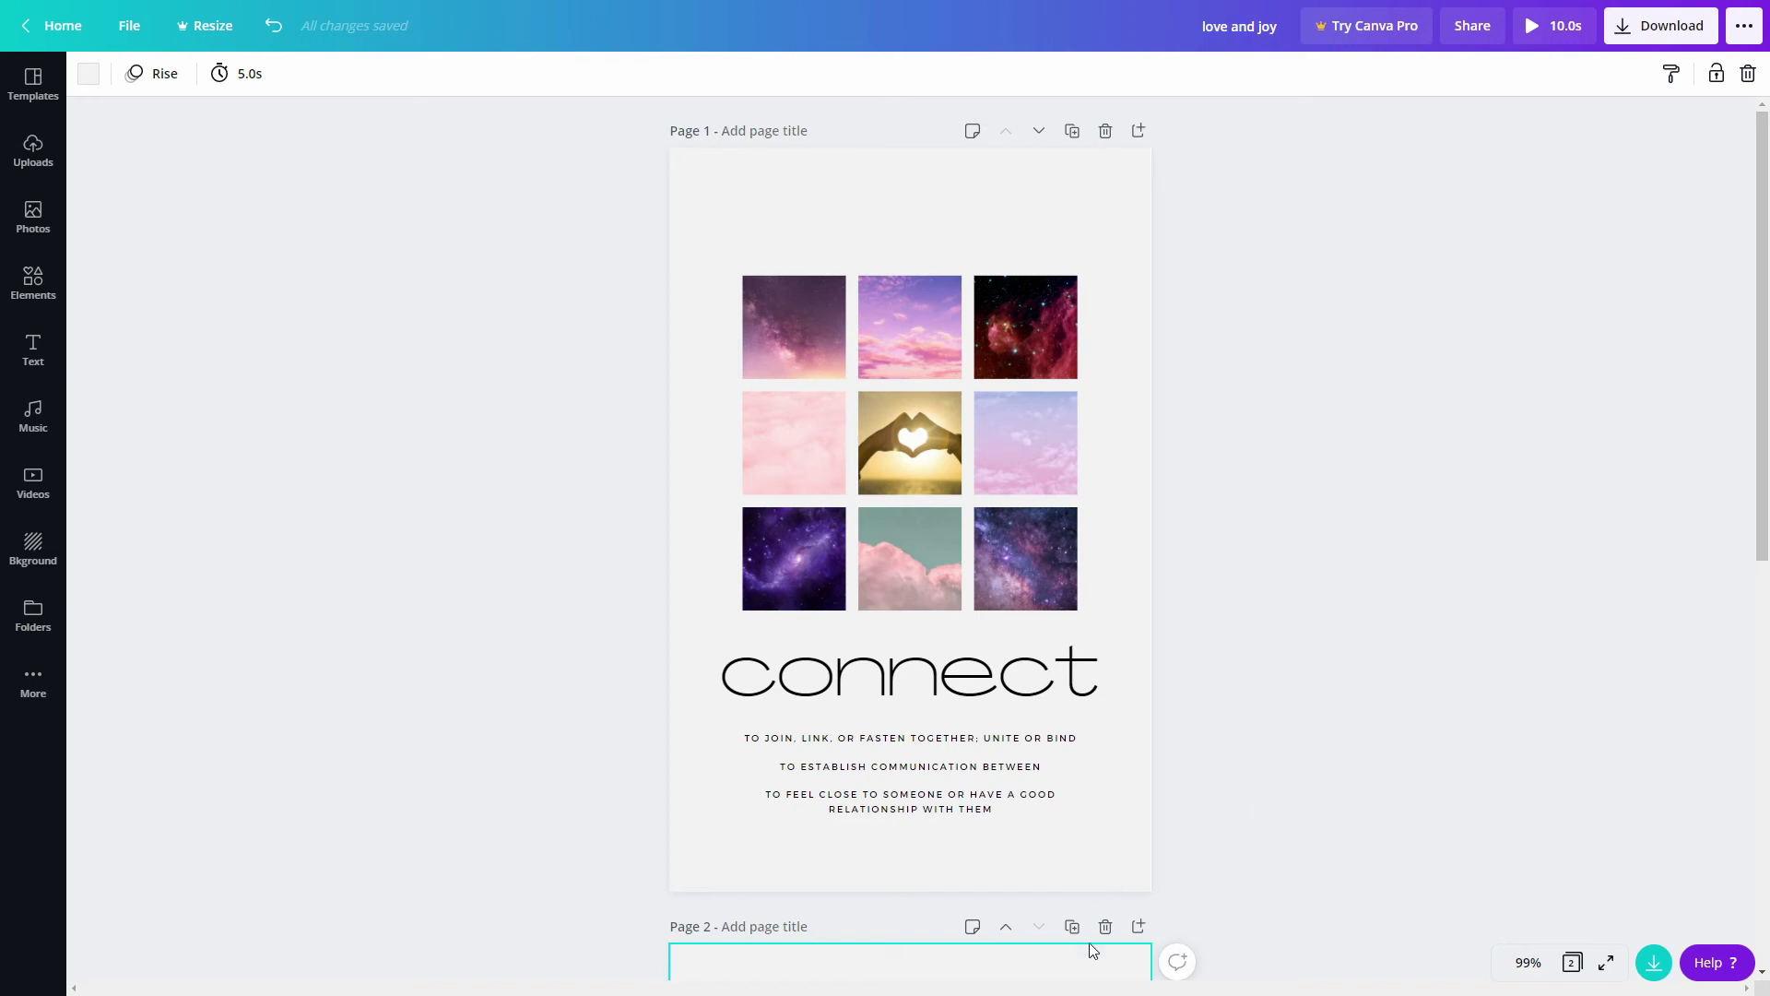
{"action": "left_click", "coordinate": [1106, 926]}
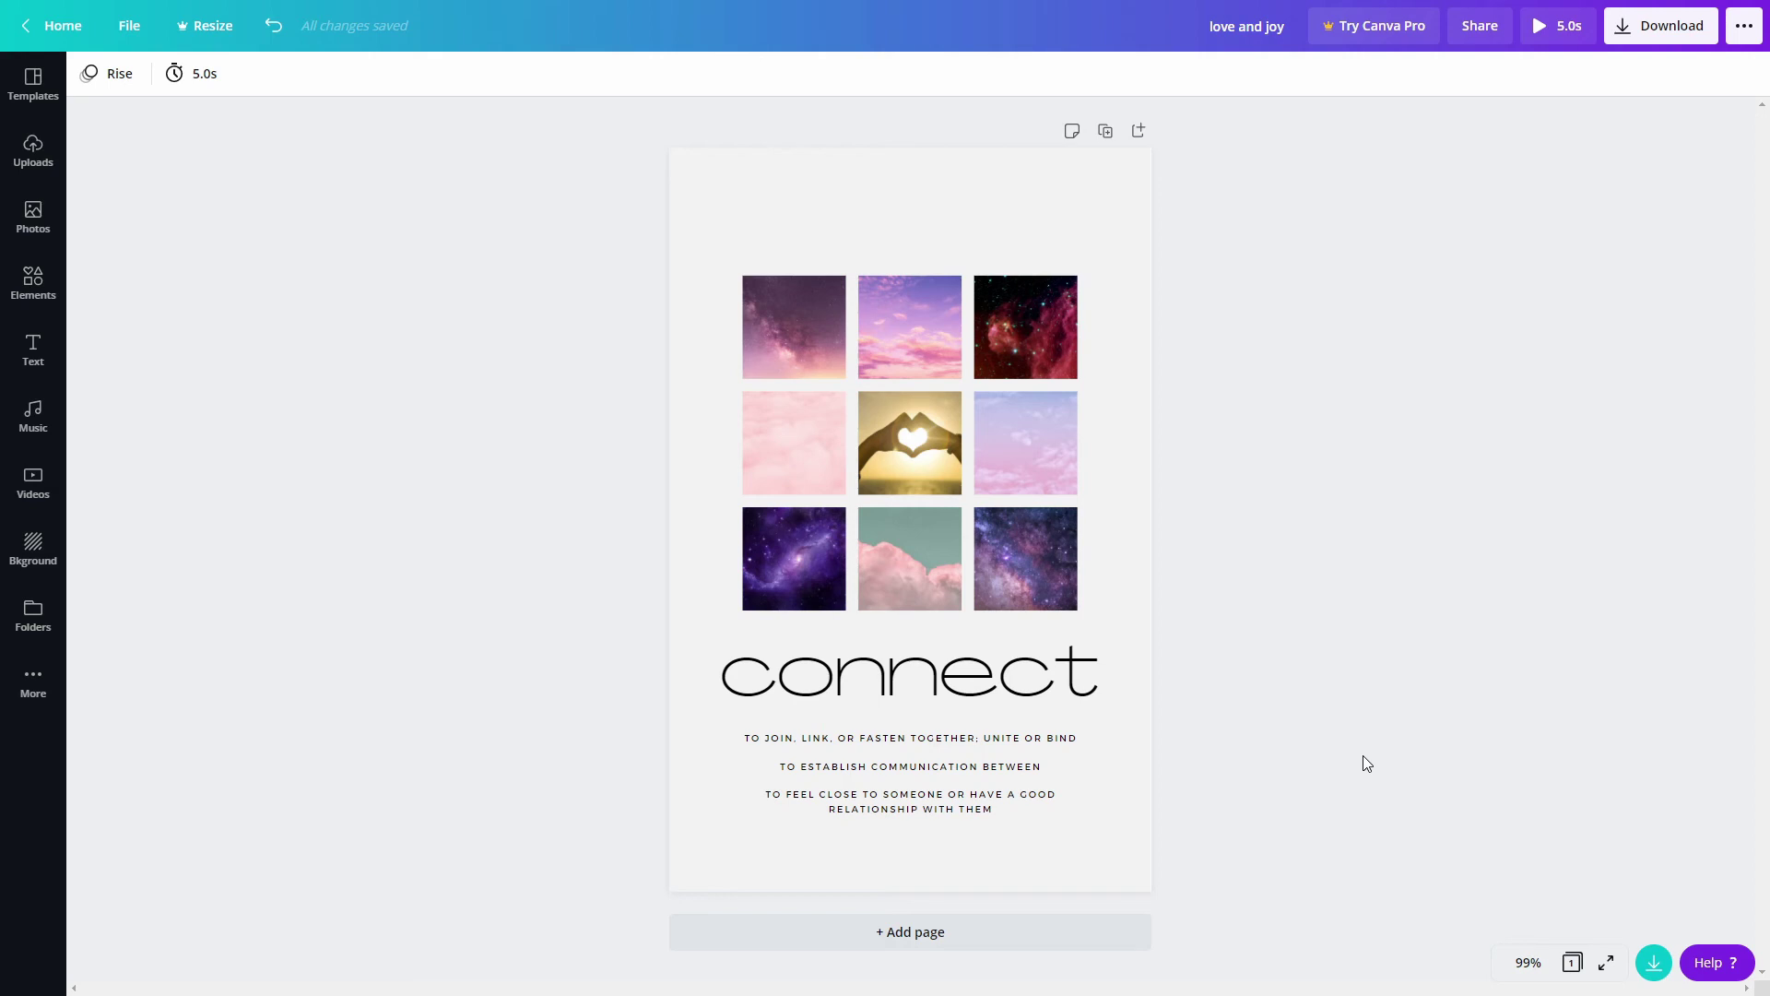
{"action": "key", "text": "alt+Left"}
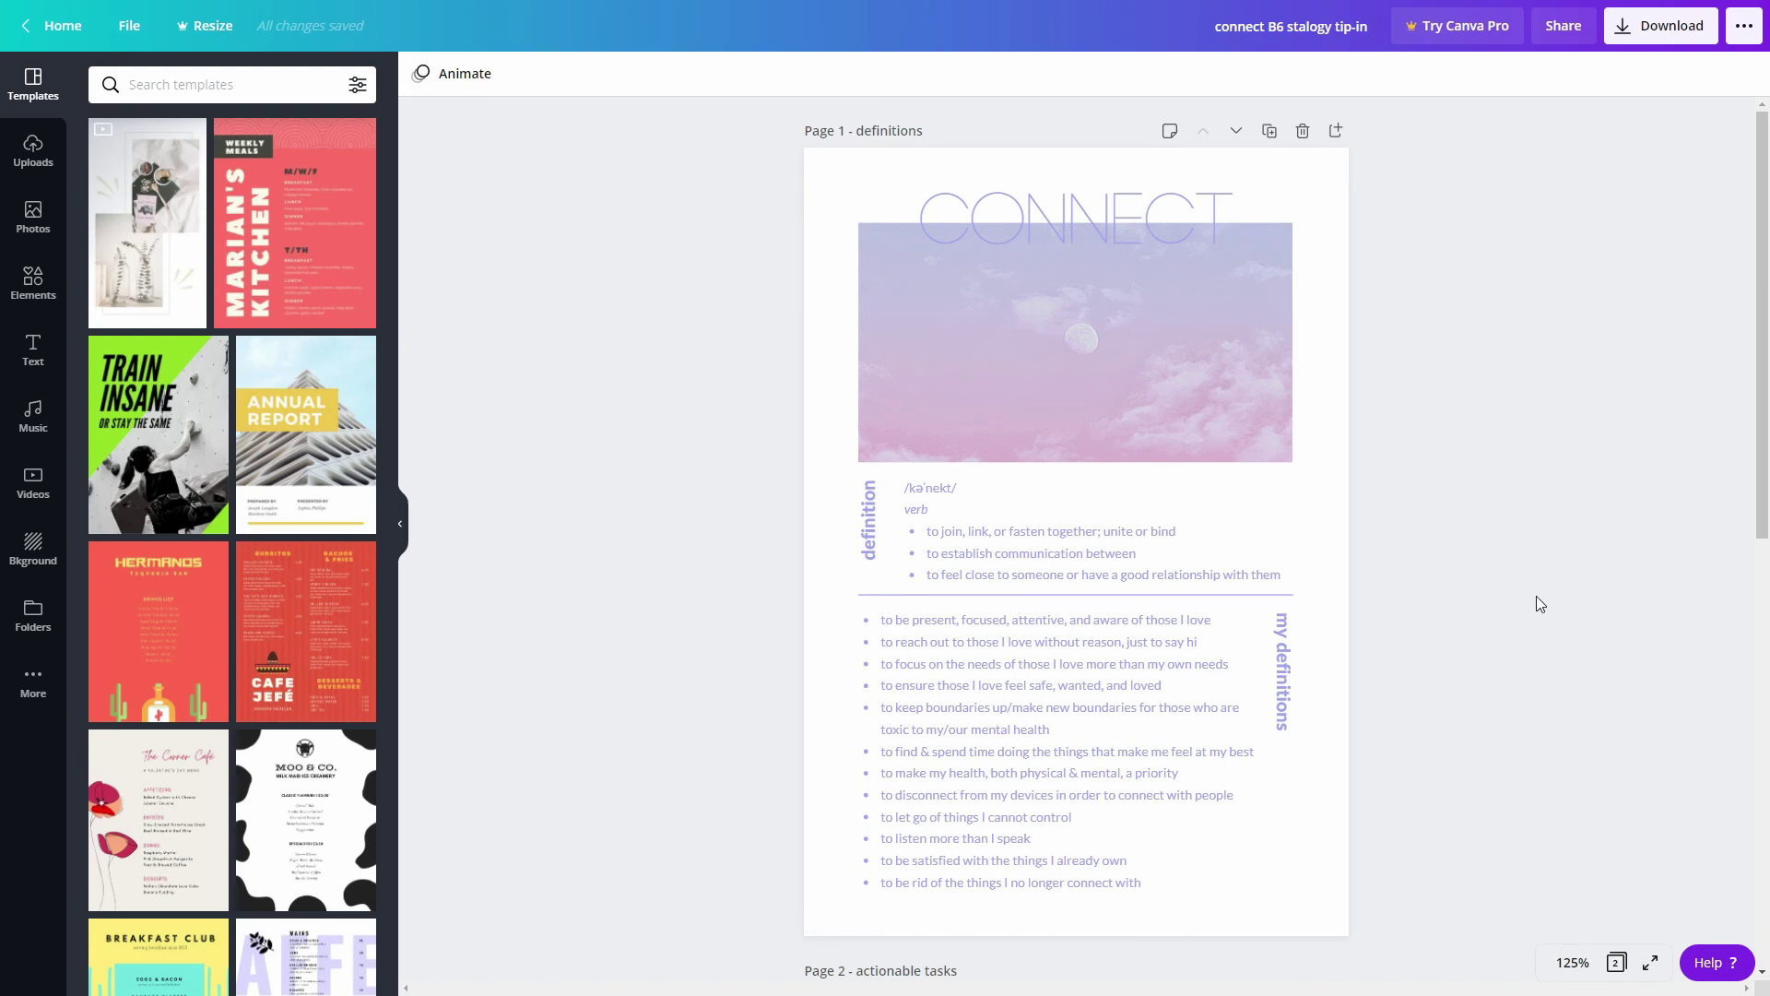
Search the templates for 'minimal' beside the connect B6 stalogy tip-in design.
{"action": "scroll", "coordinate": [1536, 596], "scroll_direction": "down", "scroll_amount": 10}
{"action": "scroll", "coordinate": [1534, 590], "scroll_direction": "up", "scroll_amount": 7}
{"action": "scroll", "coordinate": [1534, 594], "scroll_direction": "up", "scroll_amount": 3}
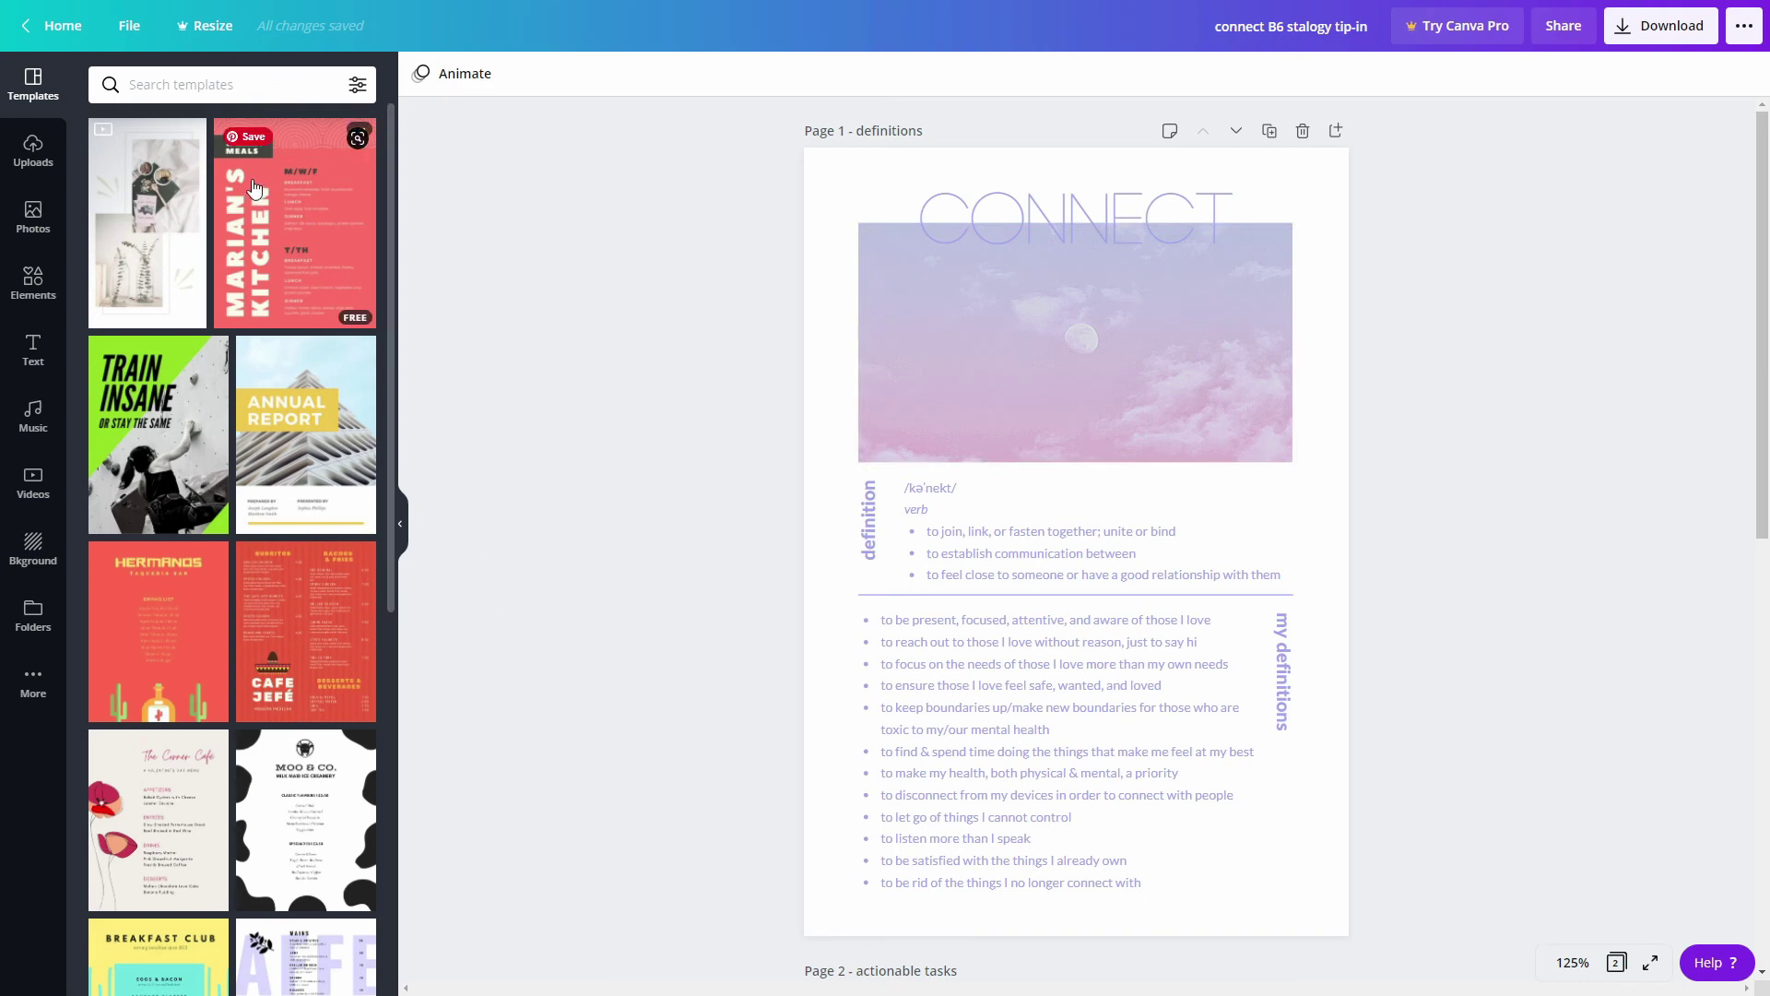
{"action": "left_click", "coordinate": [253, 95]}
{"action": "type", "text": "minimal"}
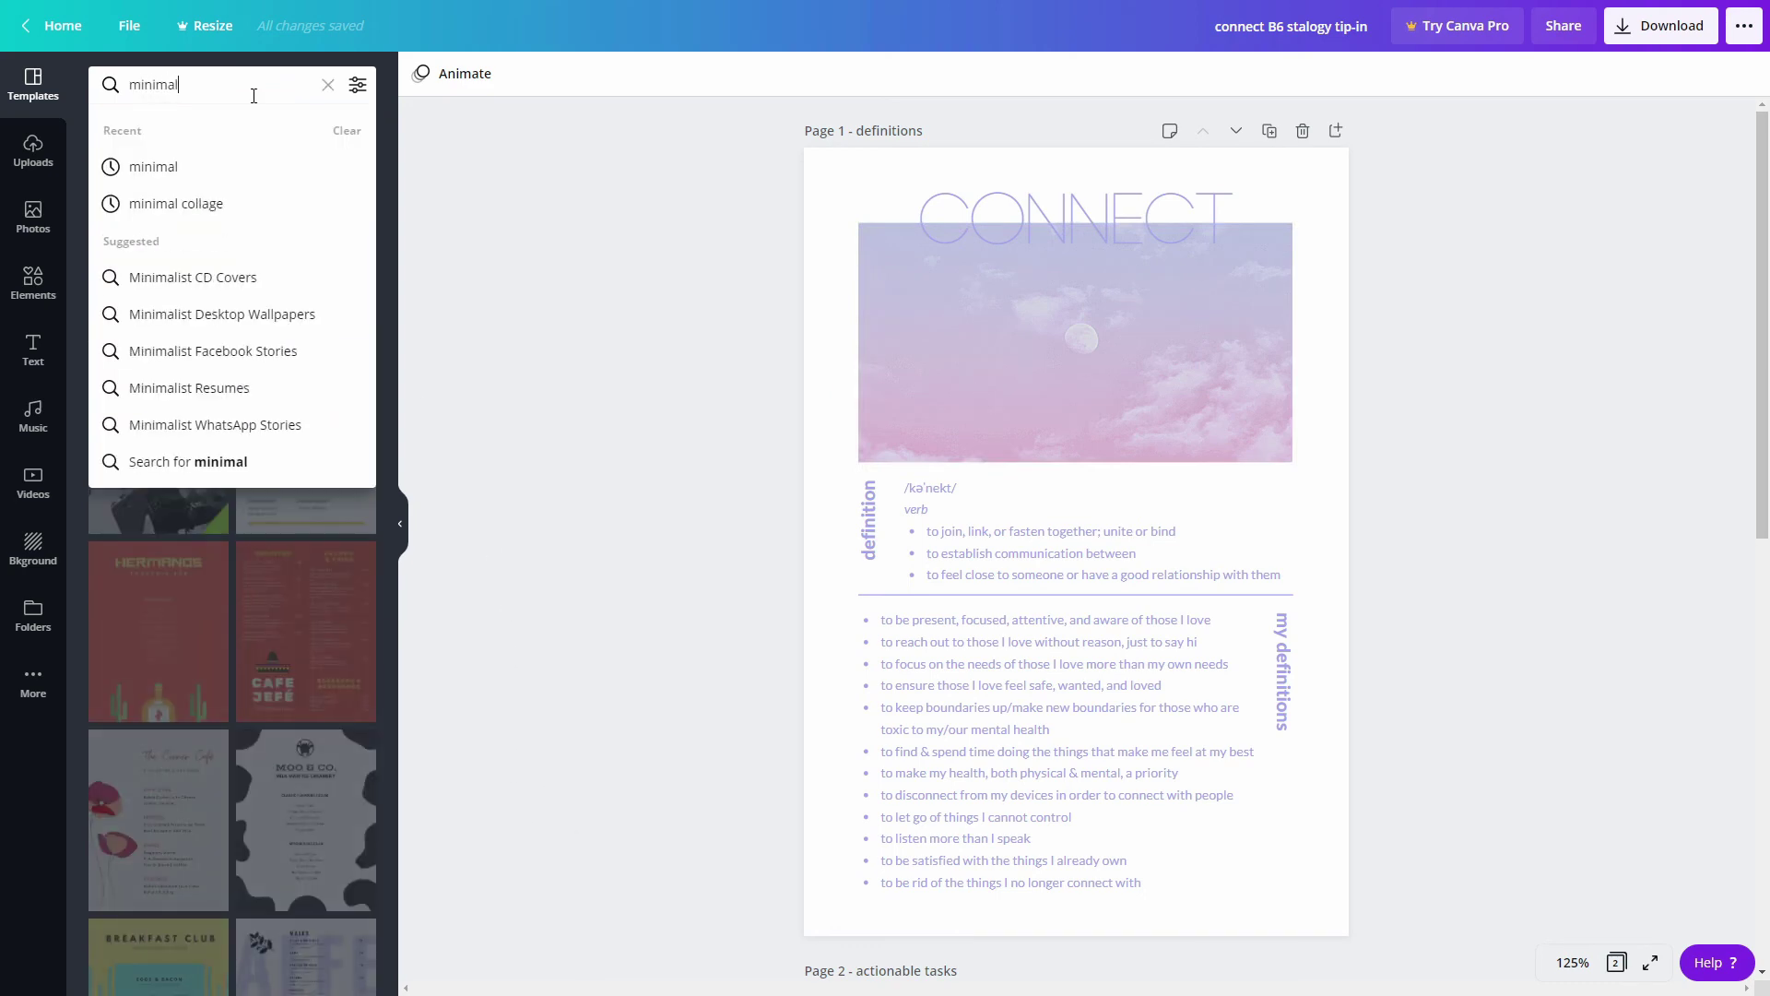
{"action": "left_click", "coordinate": [245, 159]}
Scroll through the minimal template results.
{"action": "scroll", "coordinate": [258, 461], "scroll_direction": "down", "scroll_amount": 10}
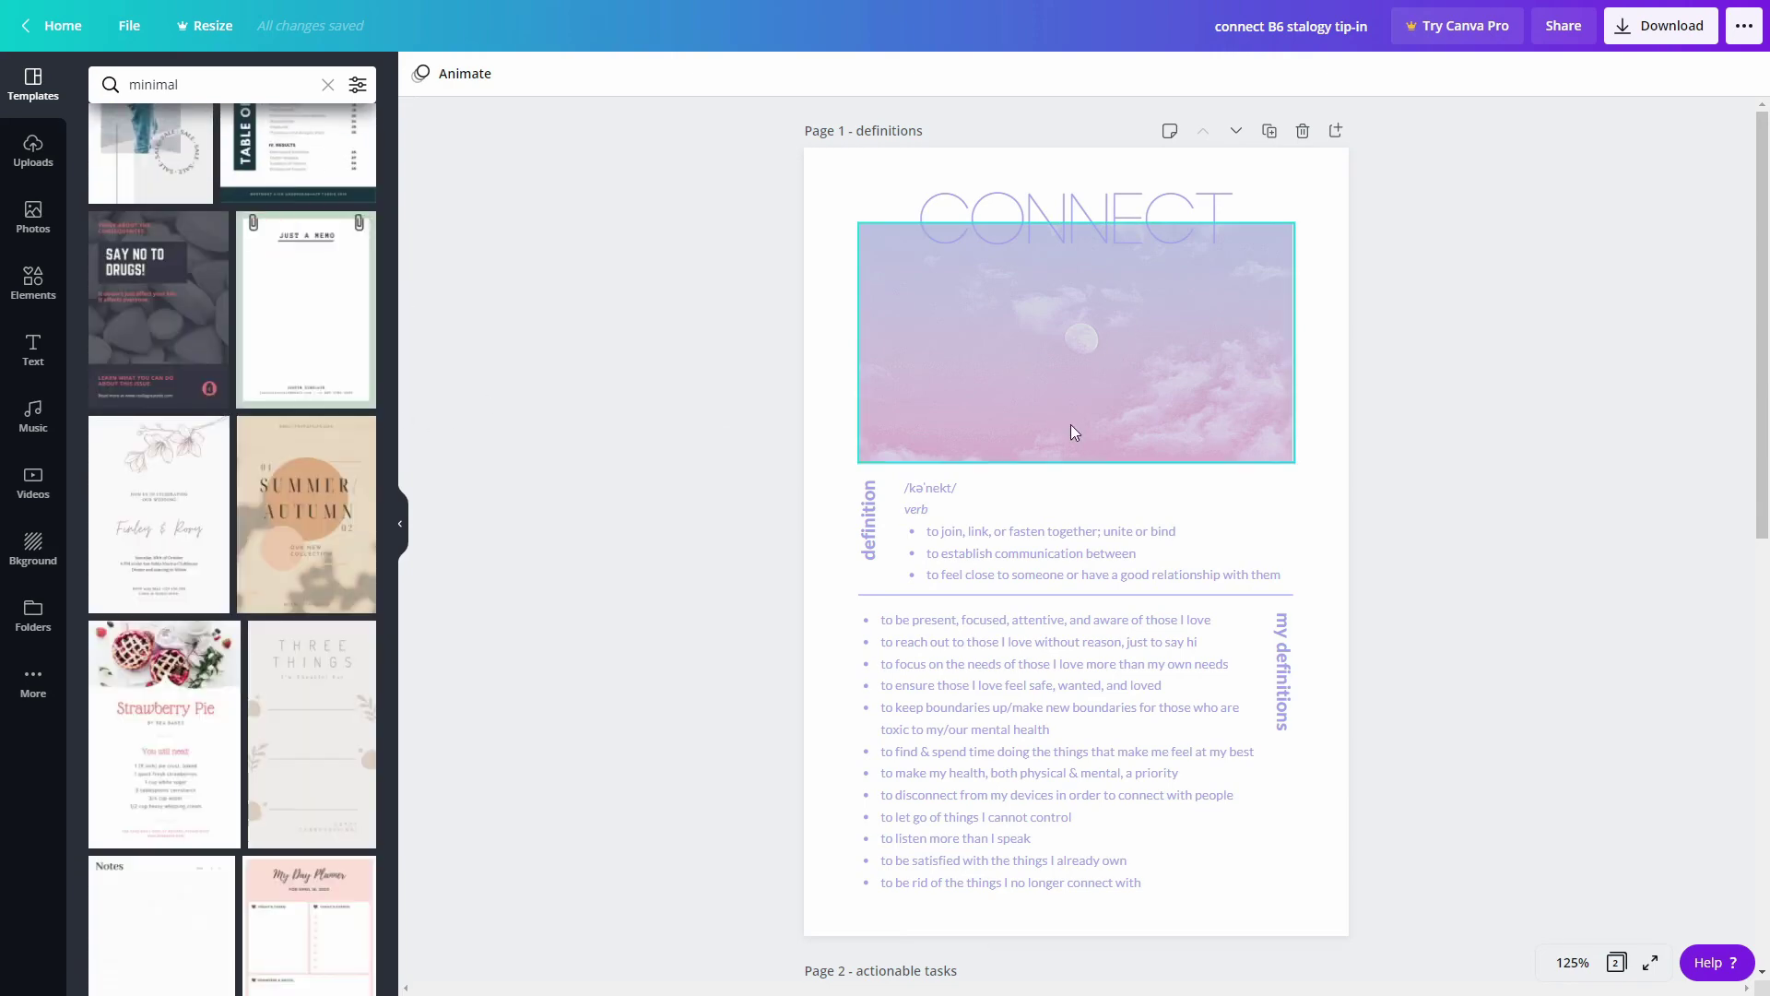
{"action": "scroll", "coordinate": [245, 479], "scroll_direction": "down", "scroll_amount": 4}
{"action": "scroll", "coordinate": [244, 494], "scroll_direction": "down", "scroll_amount": 8}
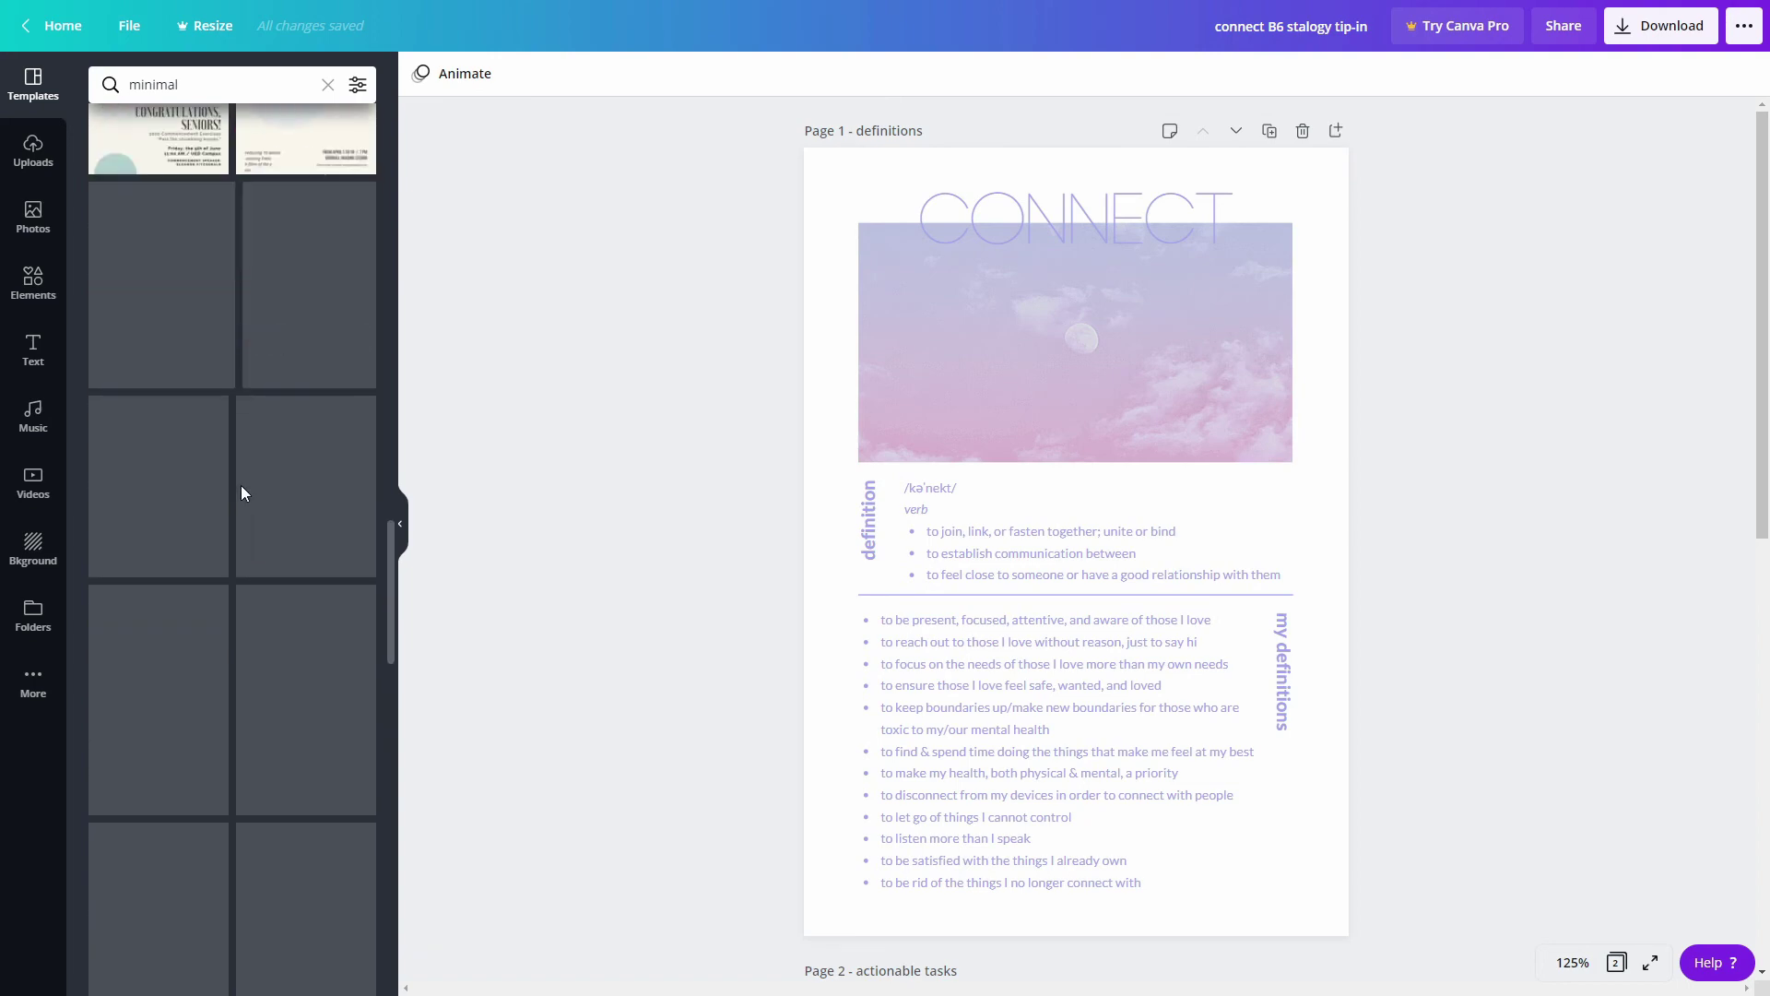
{"action": "scroll", "coordinate": [229, 490], "scroll_direction": "down", "scroll_amount": 5}
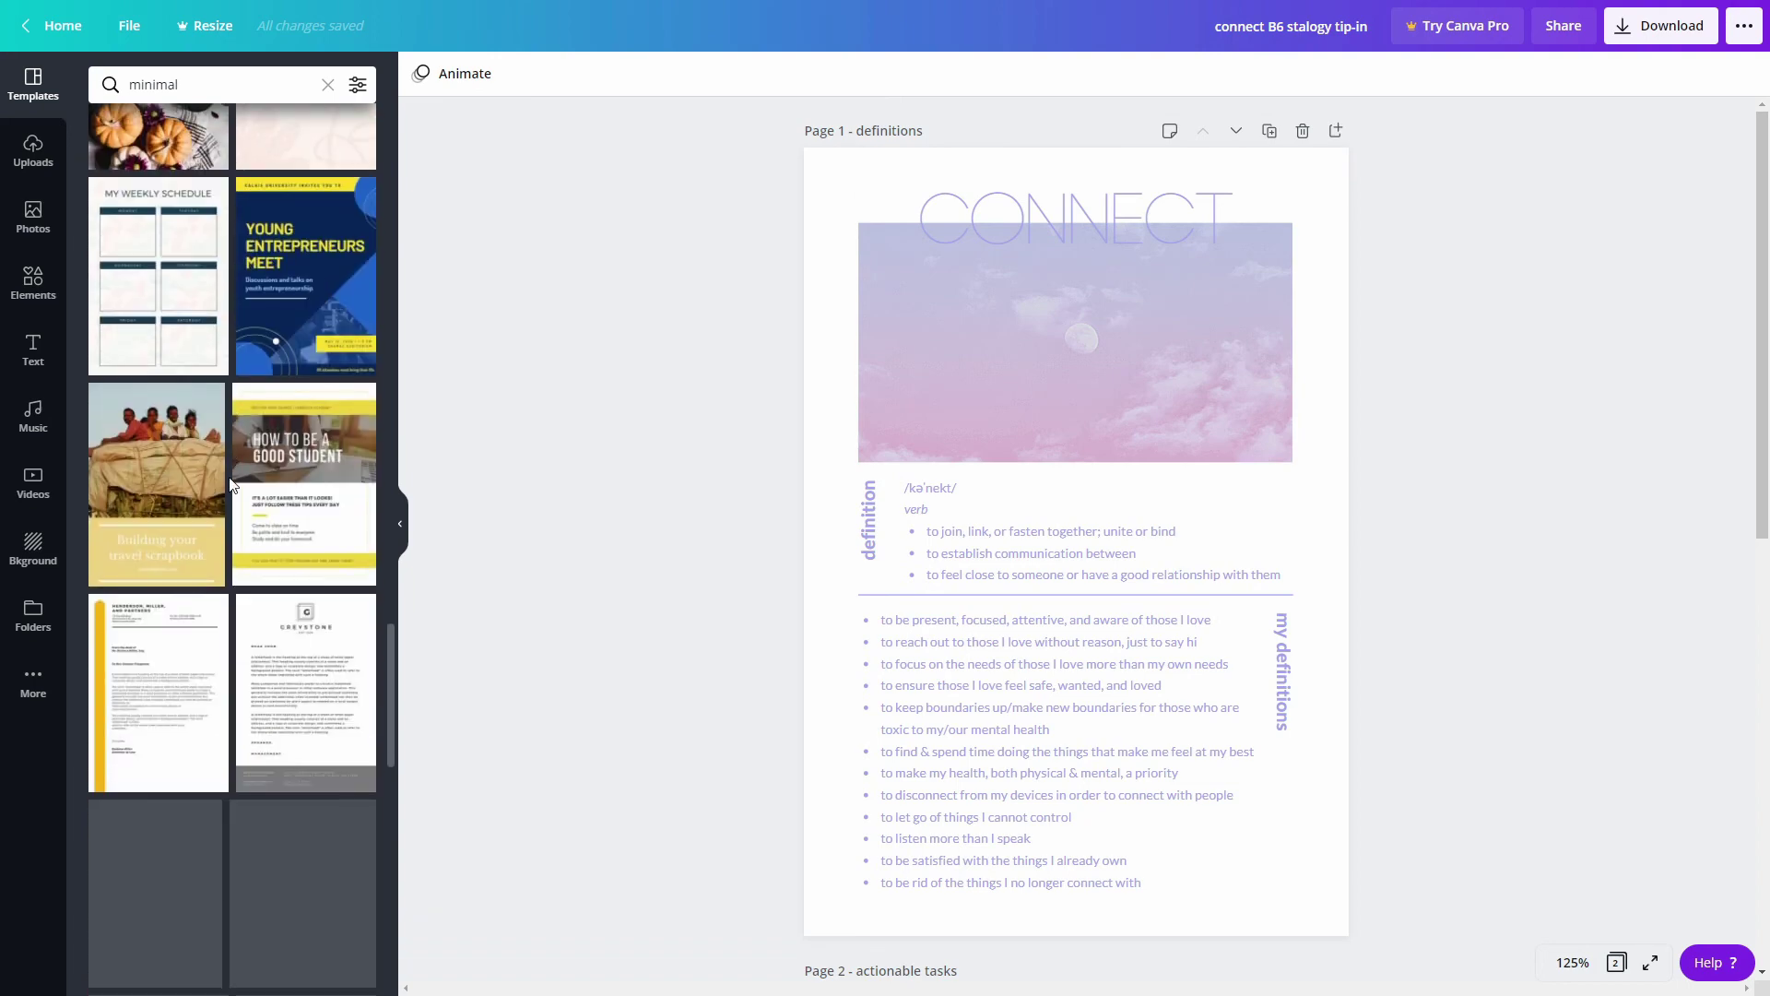
{"action": "scroll", "coordinate": [225, 472], "scroll_direction": "down", "scroll_amount": 5}
{"action": "scroll", "coordinate": [227, 481], "scroll_direction": "down", "scroll_amount": 10}
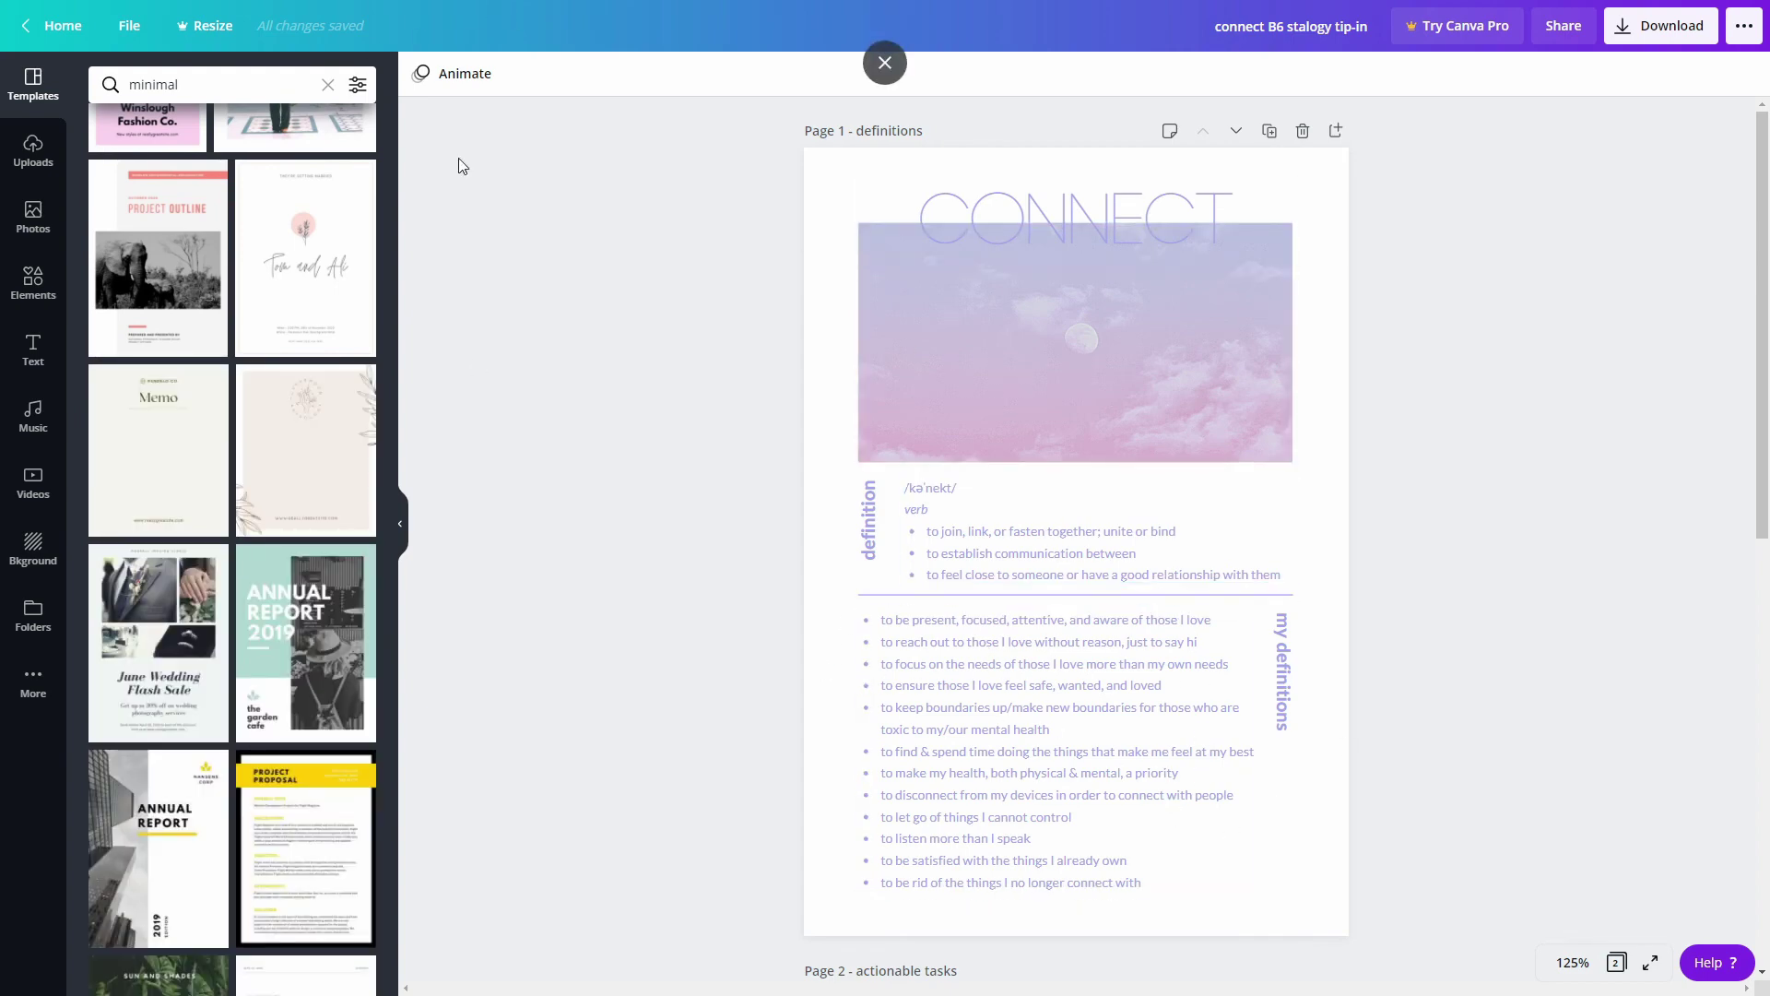
{"action": "scroll", "coordinate": [1197, 305], "scroll_direction": "down", "scroll_amount": 9}
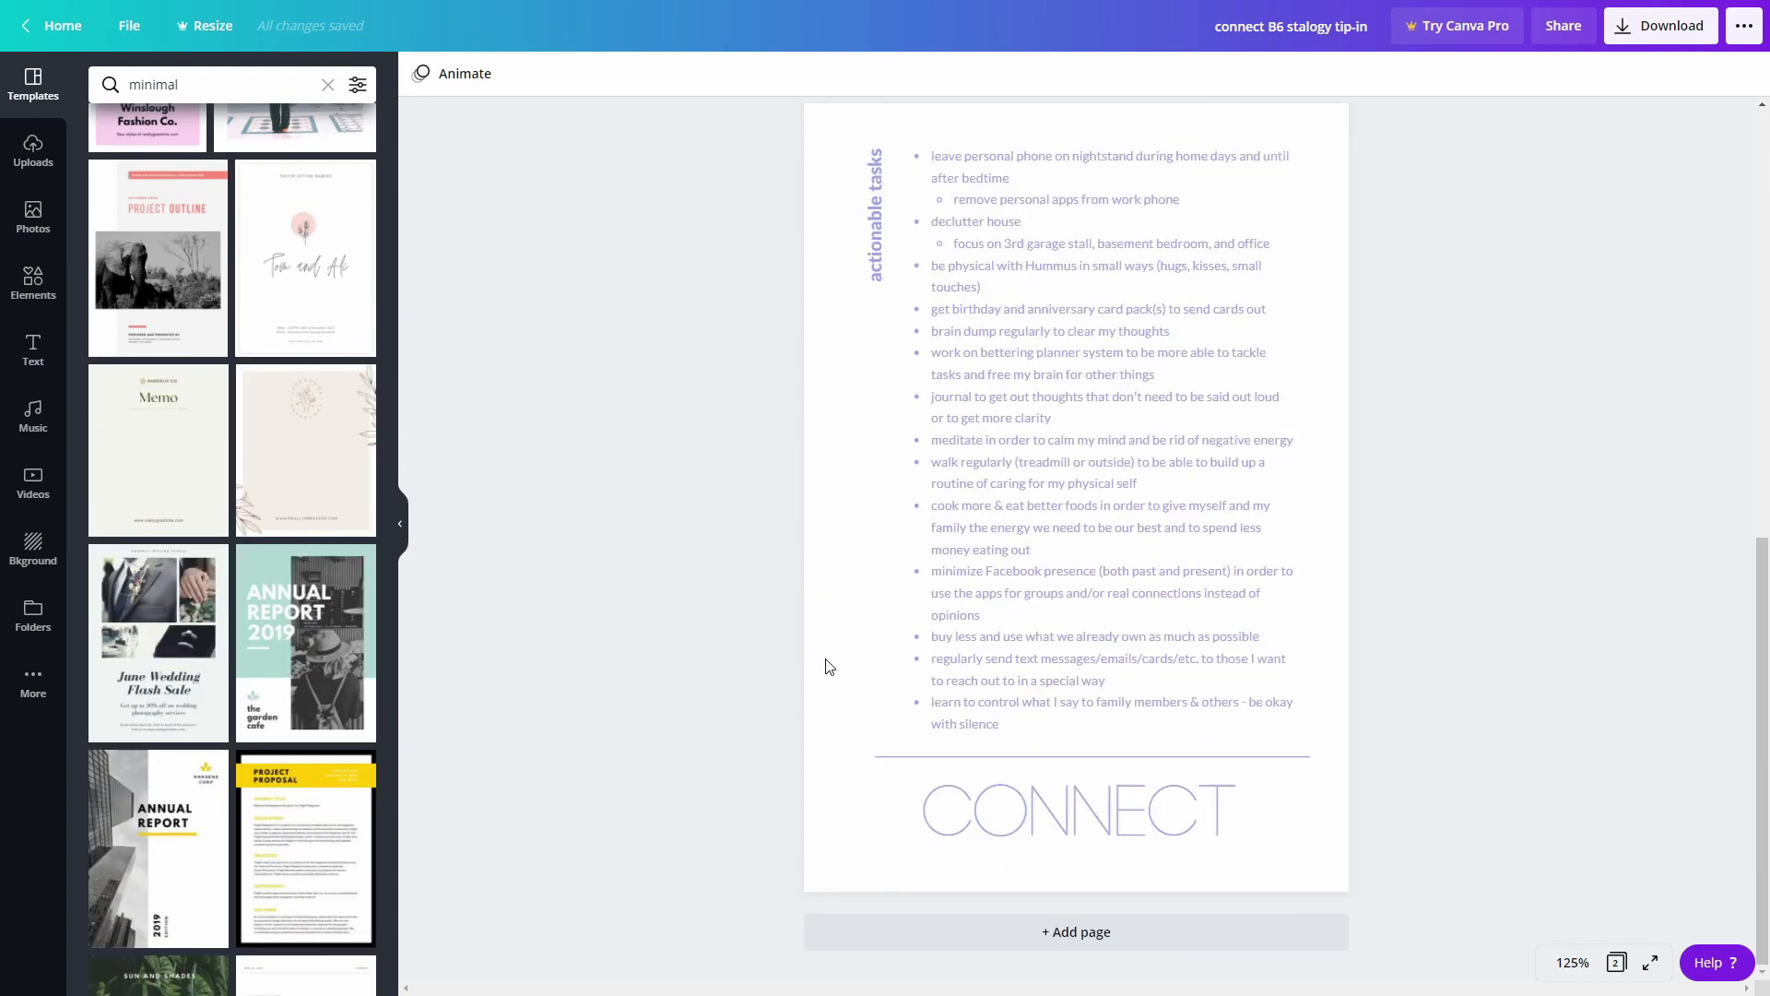
{"action": "scroll", "coordinate": [832, 598], "scroll_direction": "up", "scroll_amount": 2}
{"action": "scroll", "coordinate": [832, 597], "scroll_direction": "up", "scroll_amount": 7}
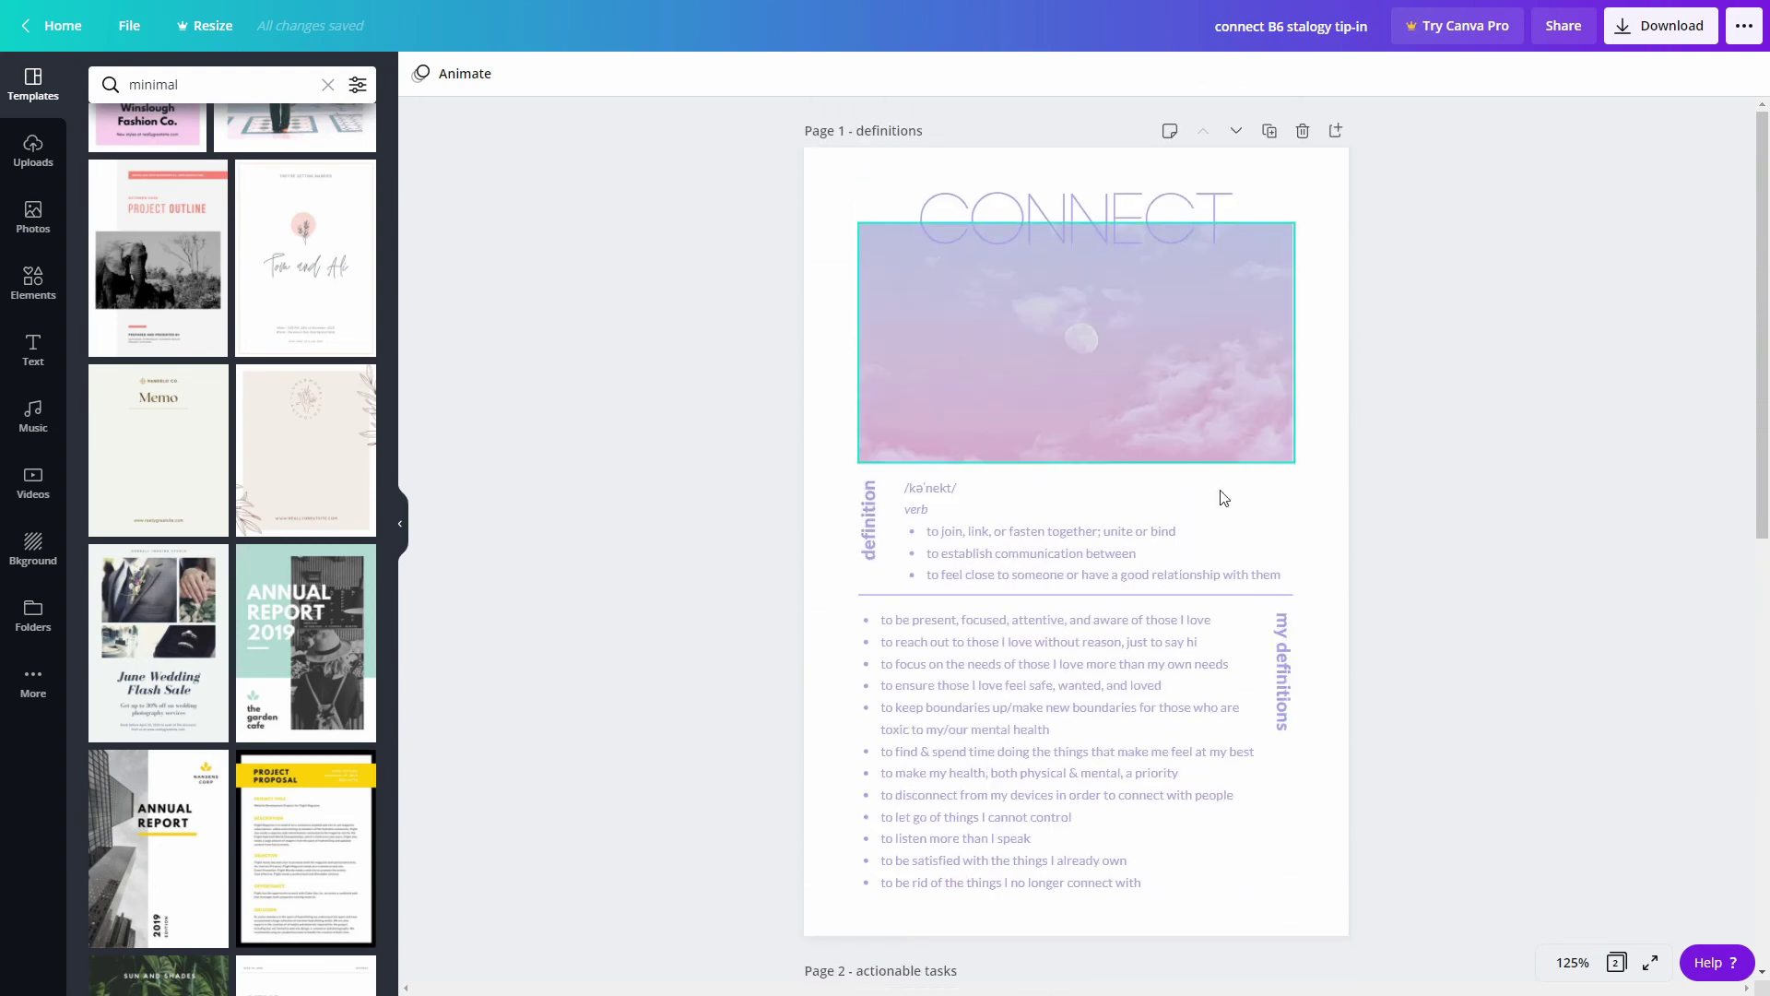
Open my planner B6 from home, return home, and page Your designs forward to older designs.
{"action": "left_click", "coordinate": [77, 28]}
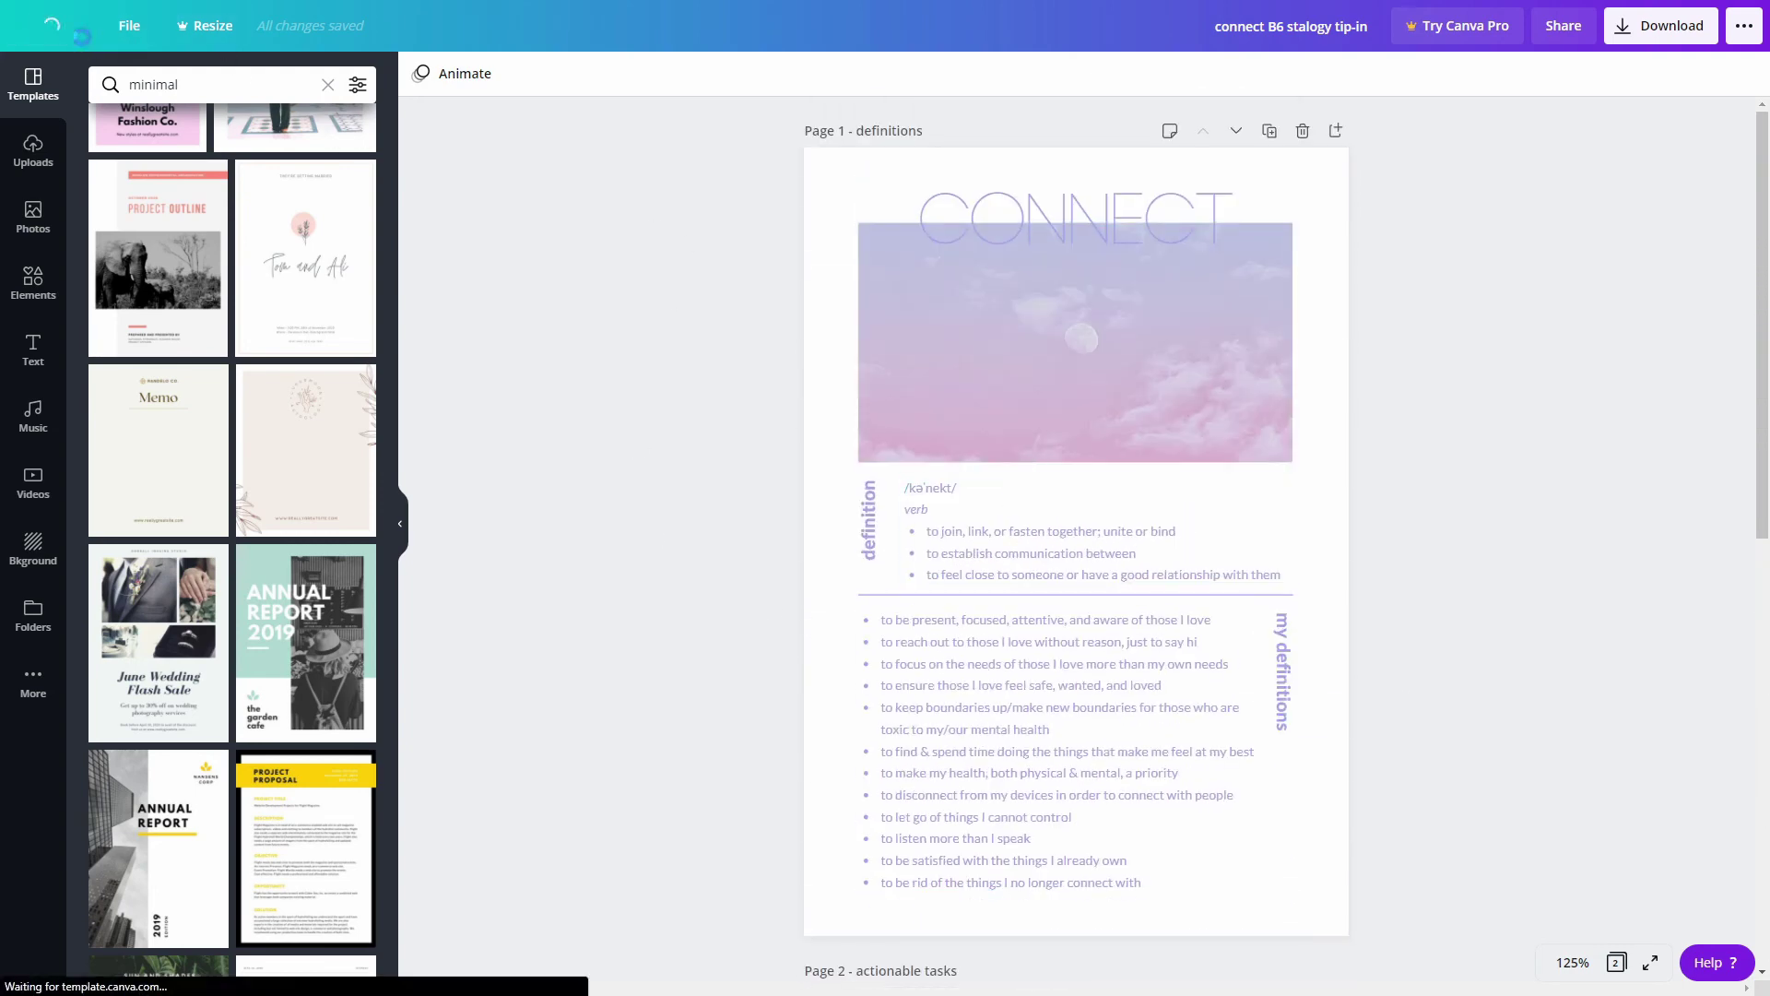
{"action": "scroll", "coordinate": [1337, 682], "scroll_direction": "right", "scroll_amount": 5}
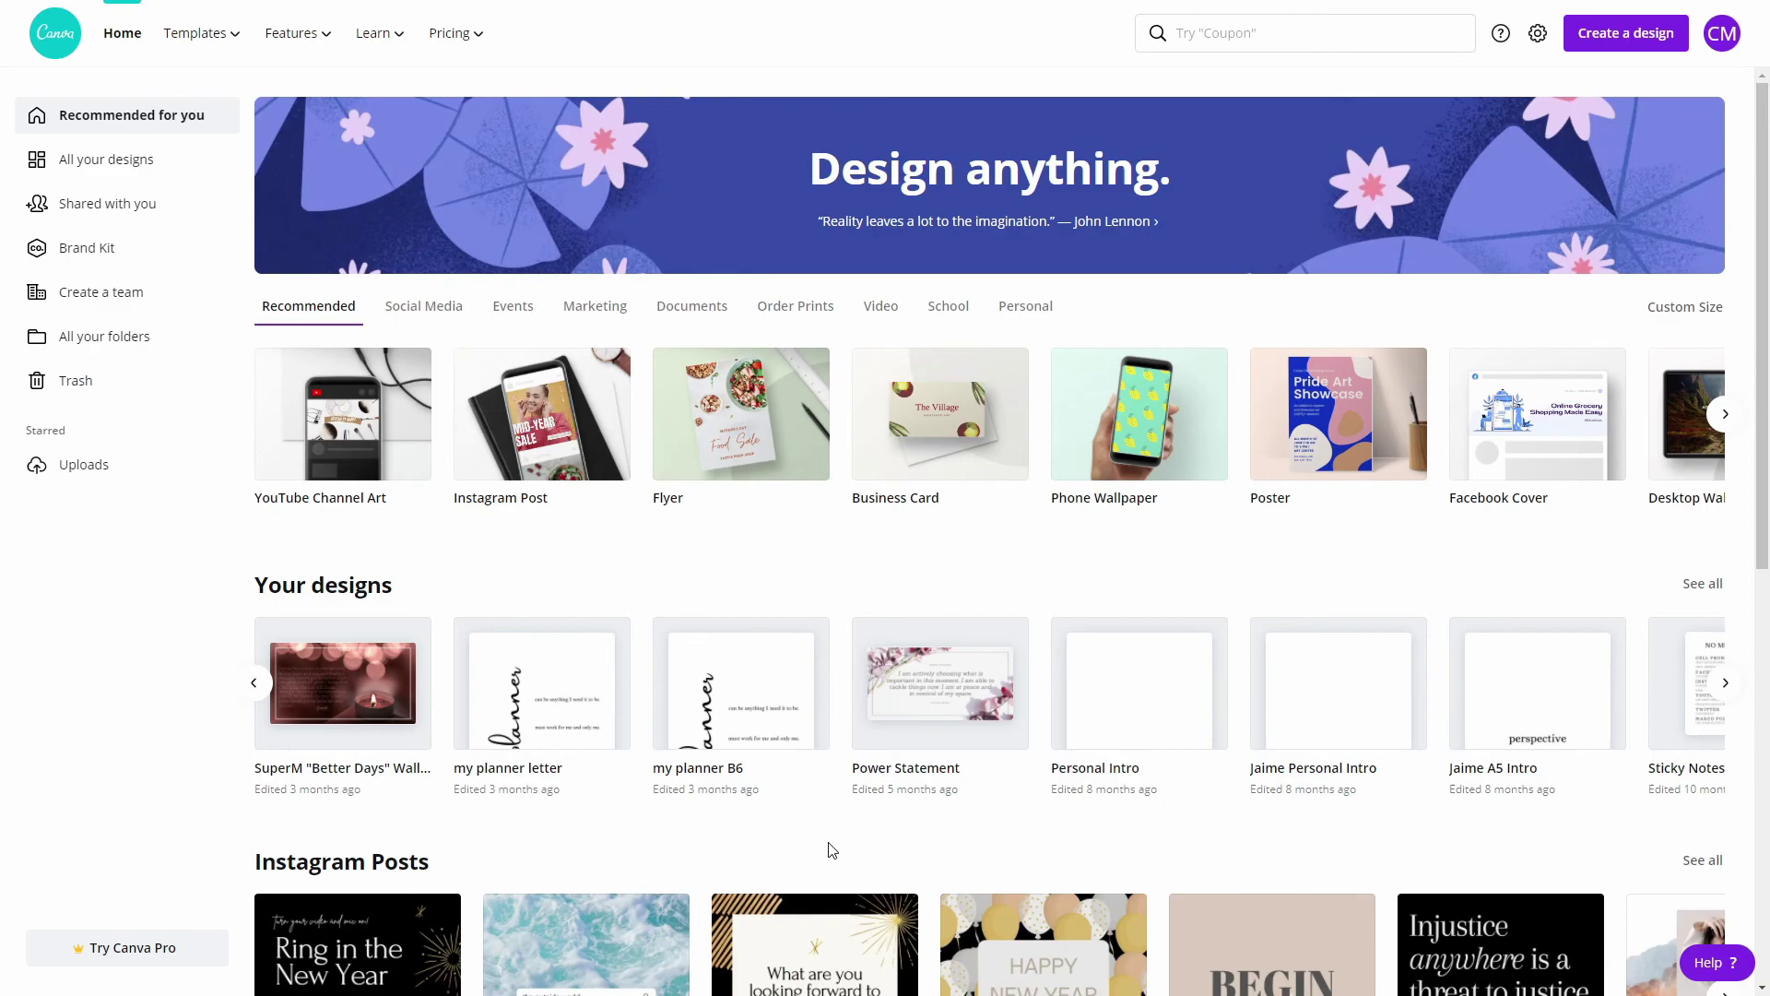
{"action": "left_click", "coordinate": [755, 742]}
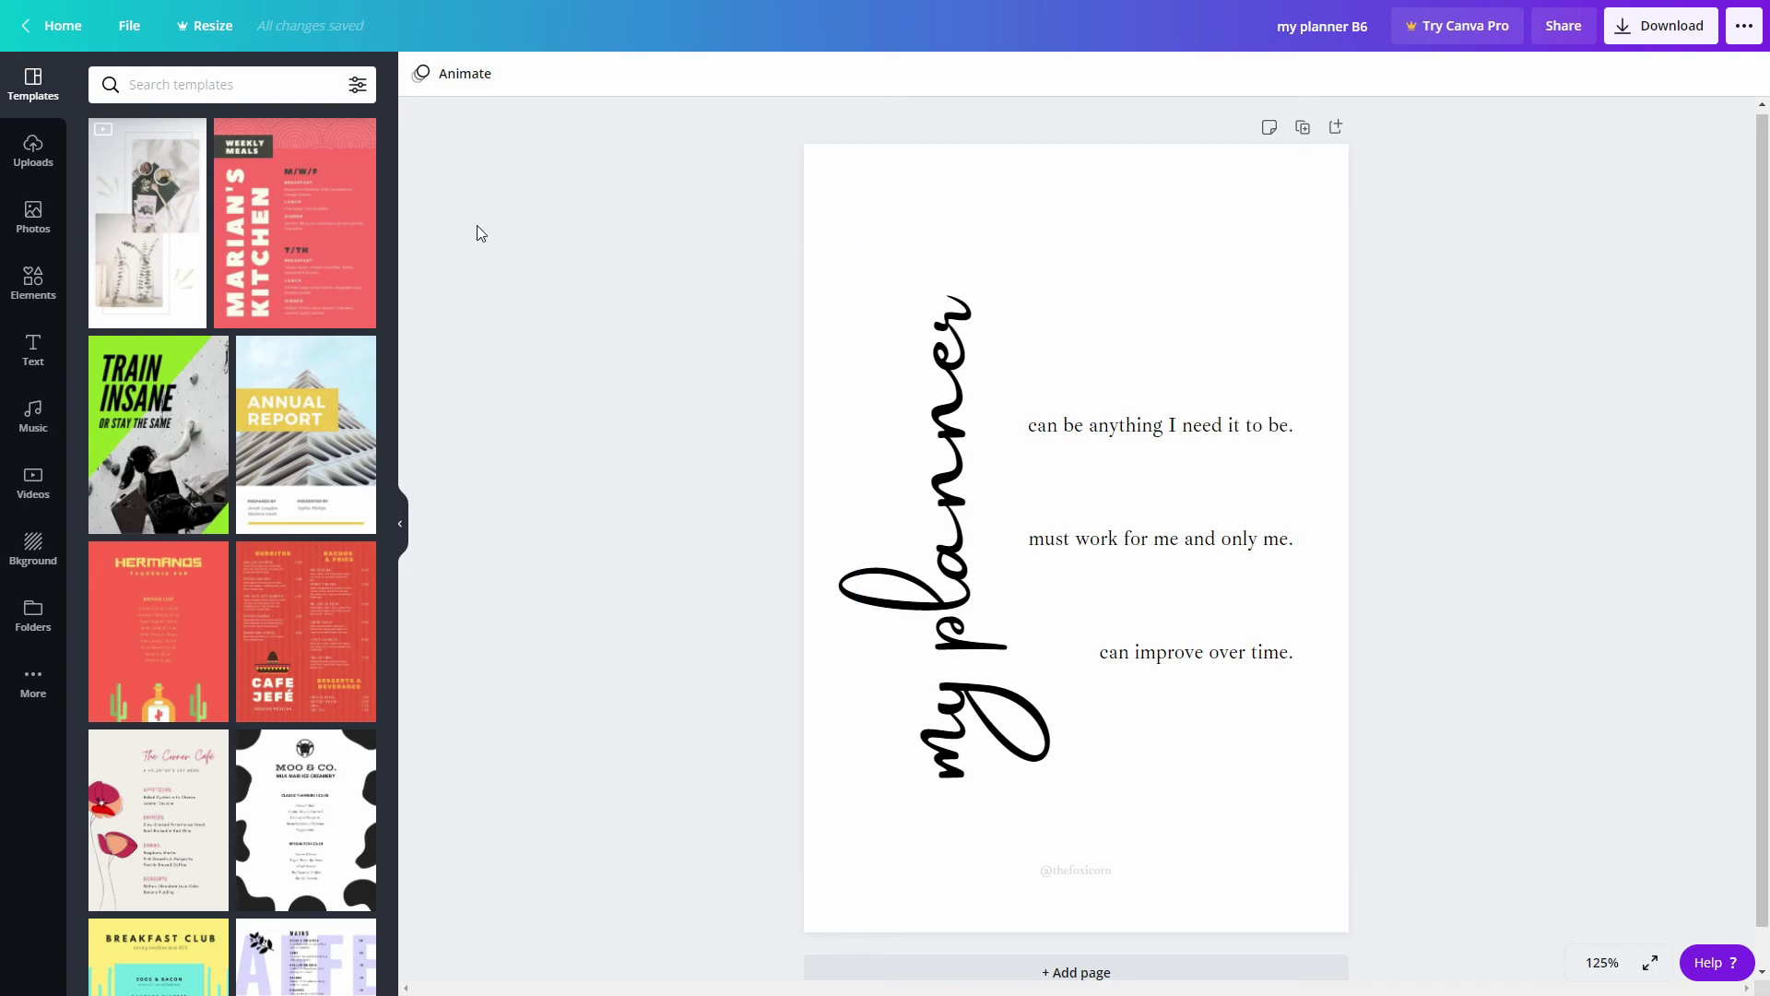
{"action": "left_click", "coordinate": [56, 24]}
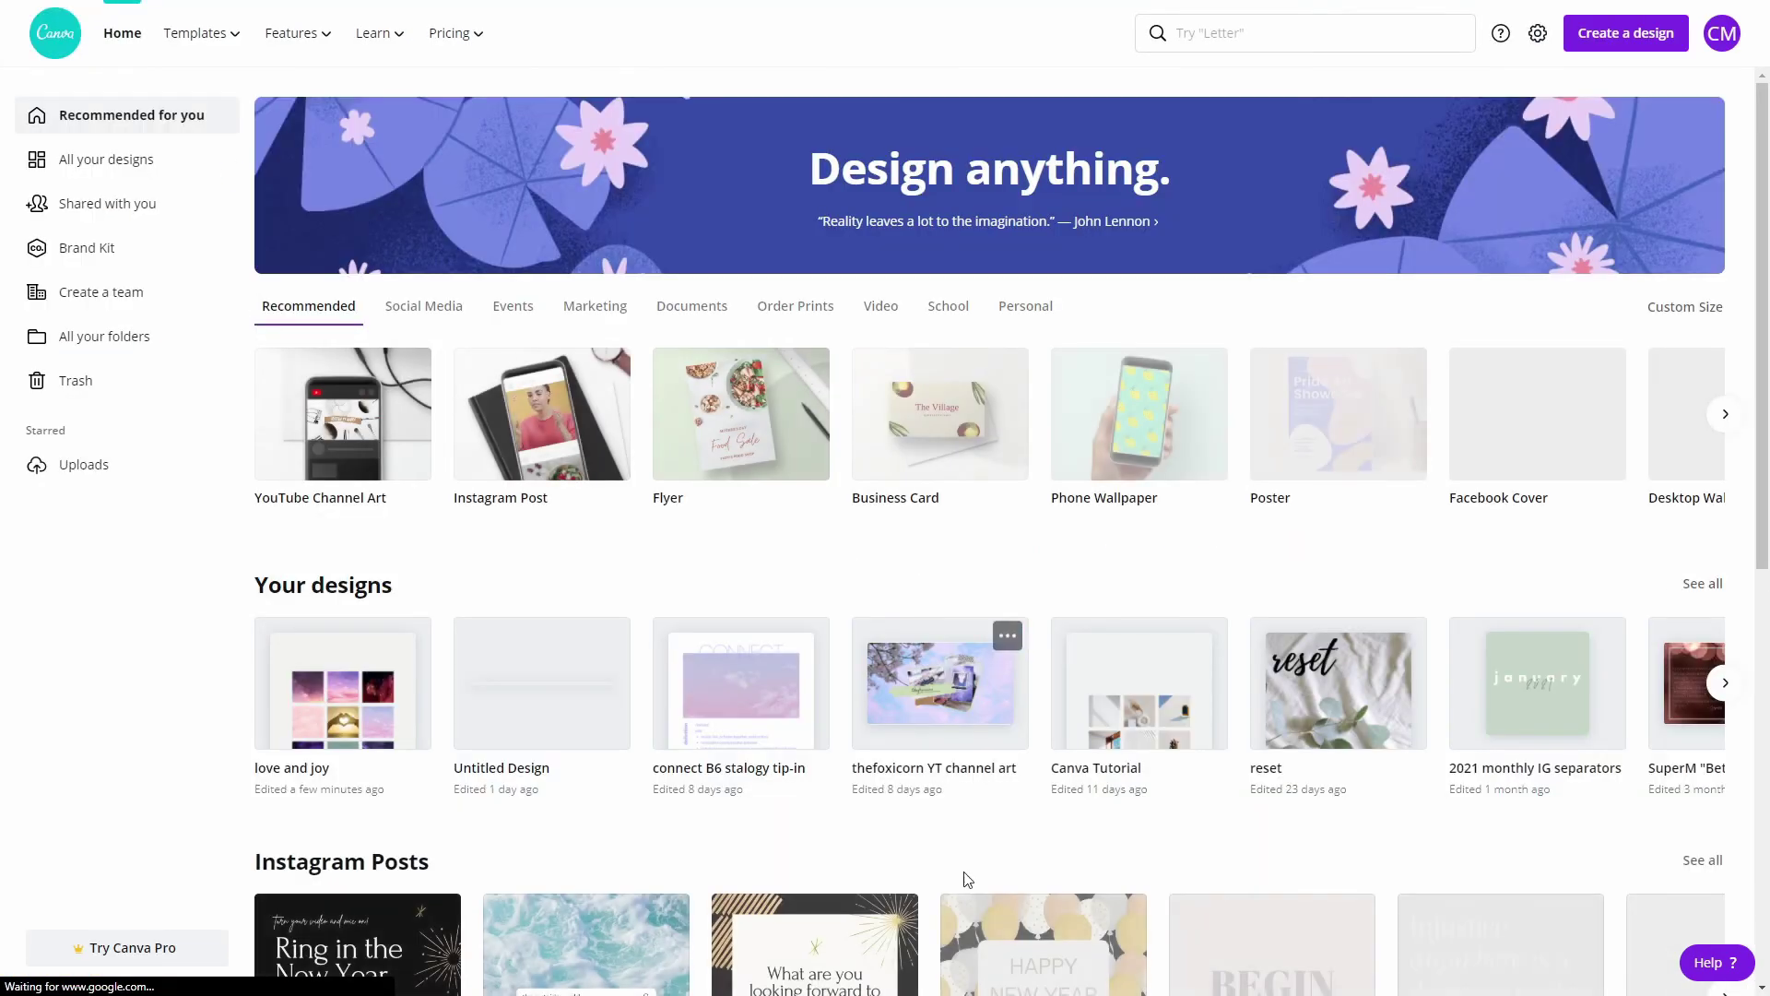
{"action": "left_click", "coordinate": [1725, 683]}
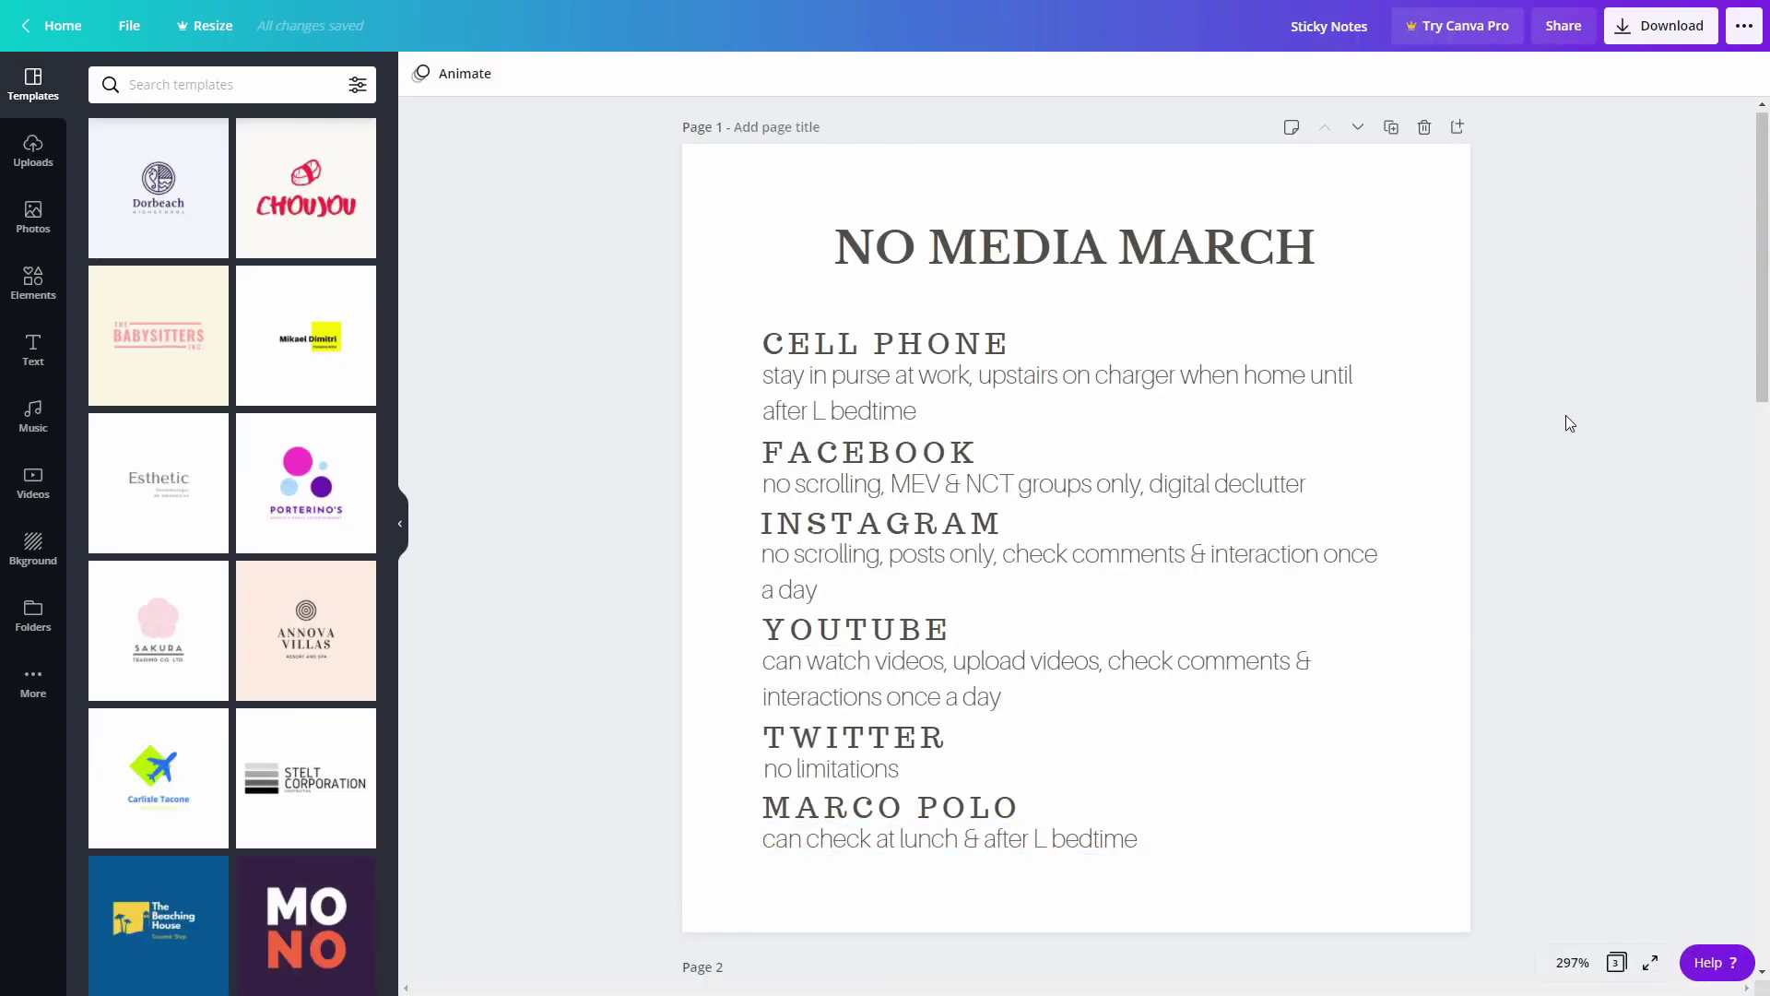
Scroll through the Sticky Notes design's pages, including the NO MEDIA MARCH usage list.
{"action": "scroll", "coordinate": [1565, 415], "scroll_direction": "down", "scroll_amount": 2}
{"action": "scroll", "coordinate": [1565, 415], "scroll_direction": "up", "scroll_amount": 2}
{"action": "scroll", "coordinate": [1575, 415], "scroll_direction": "down", "scroll_amount": 3}
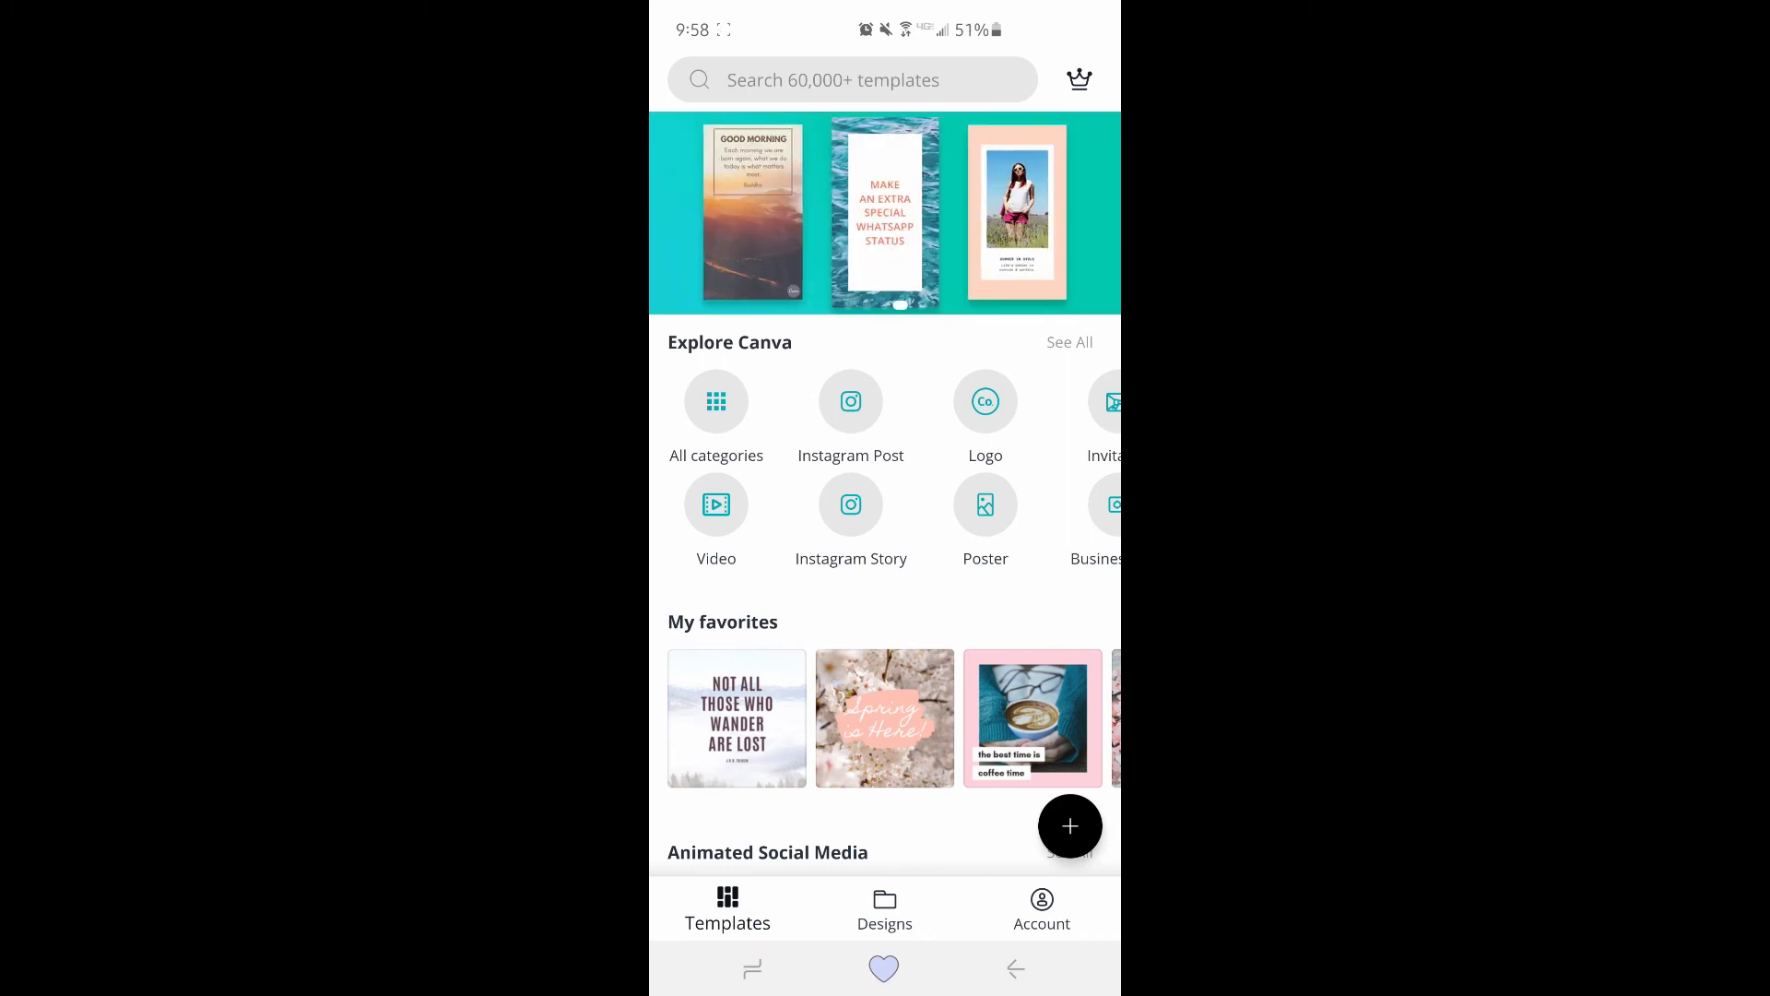
Start a new design and browse the preset sizes, settling back on Instagram Post.
{"action": "left_click", "coordinate": [1069, 825]}
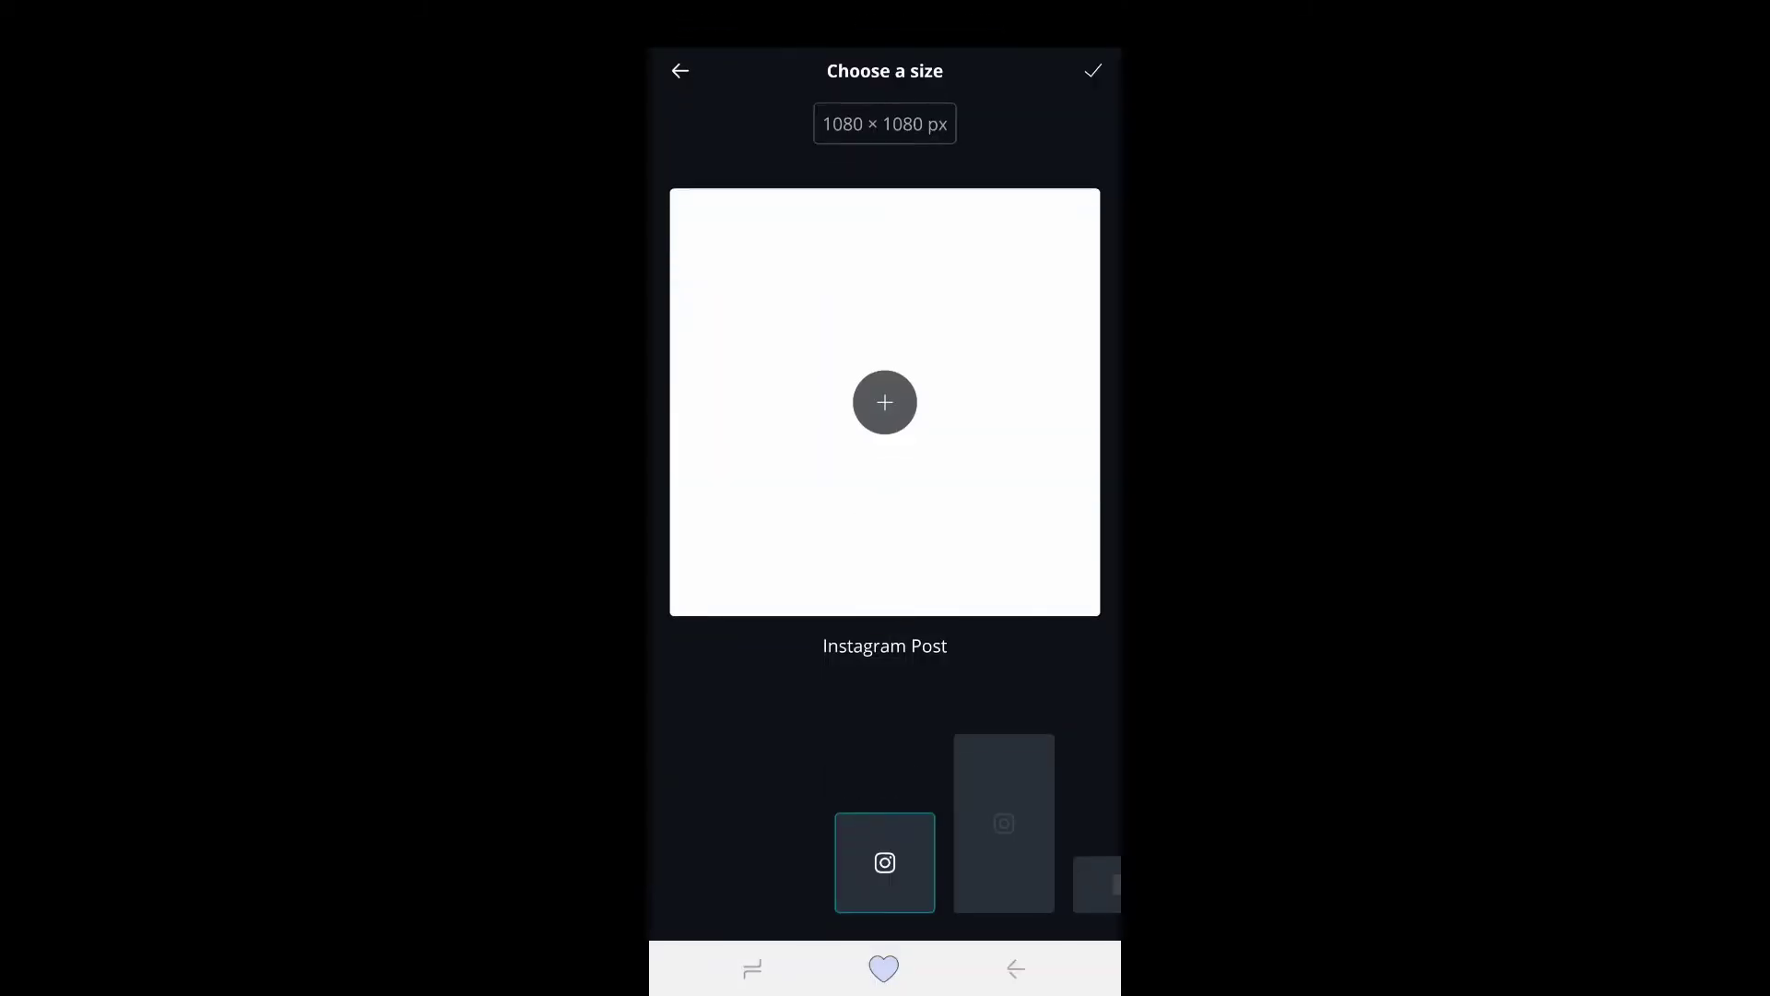
{"action": "left_click", "coordinate": [1004, 823]}
{"action": "left_click", "coordinate": [1003, 882]}
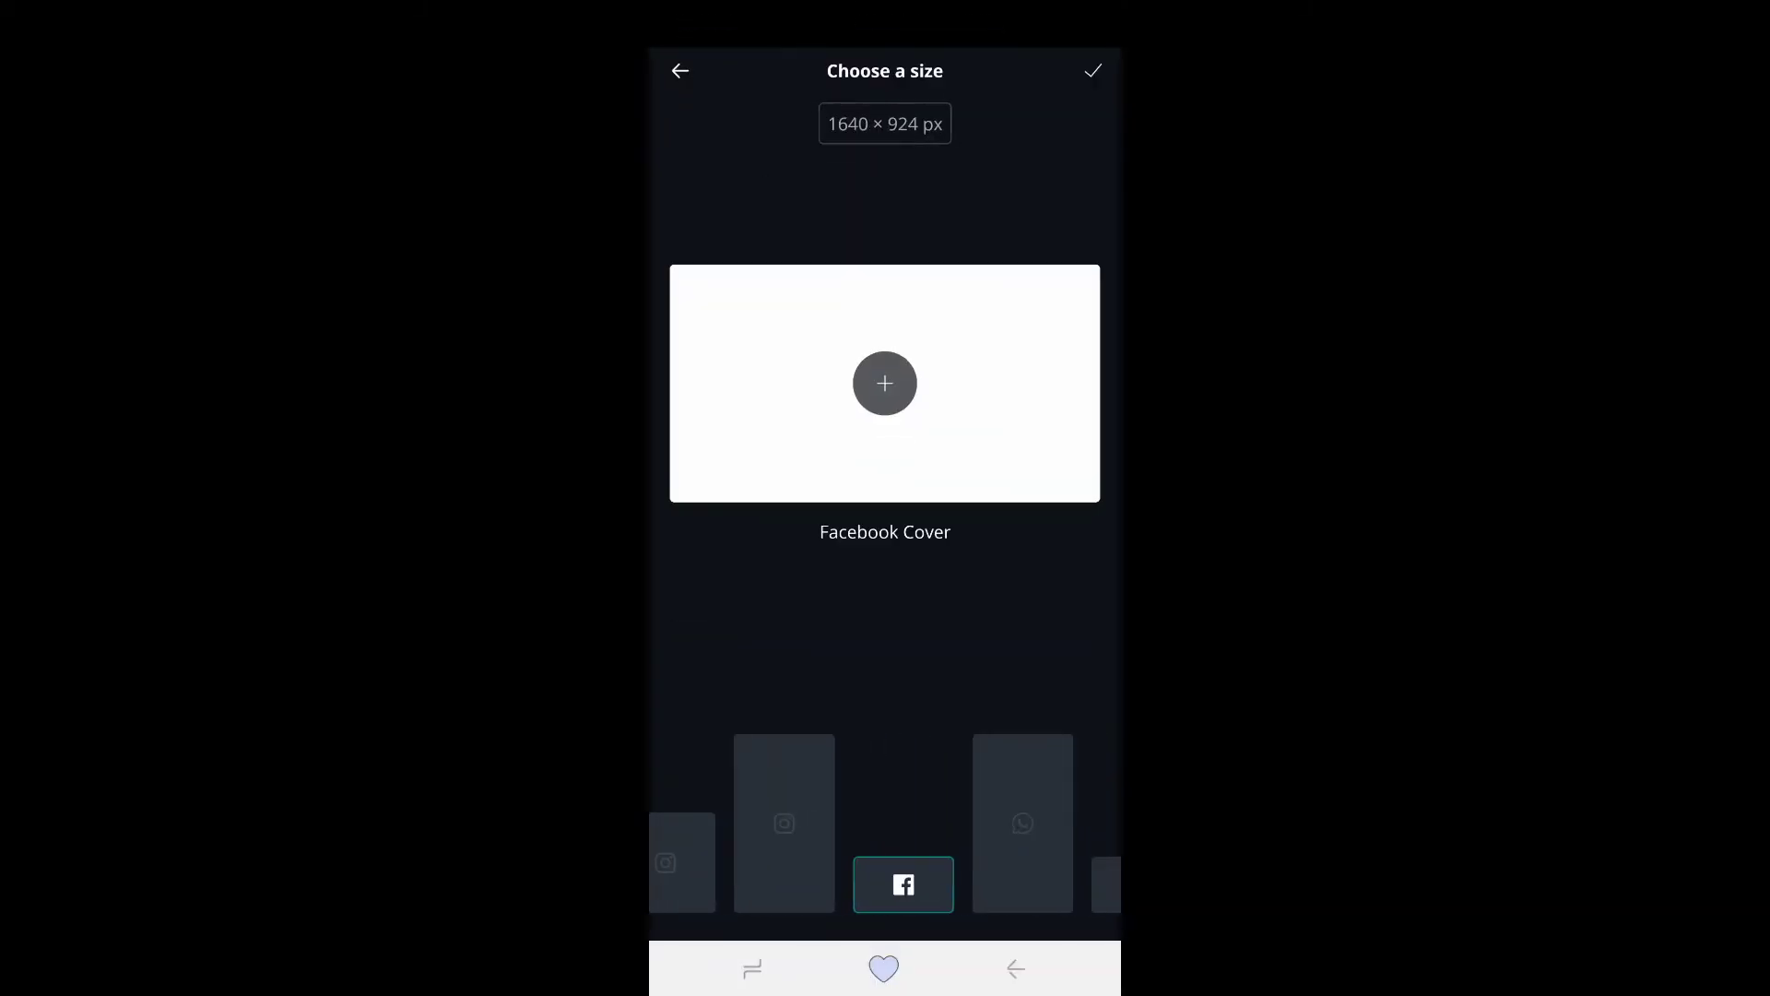
{"action": "left_click", "coordinate": [1012, 823]}
{"action": "left_click_drag", "start_coordinate": [889, 830], "coordinate": [1097, 830]}
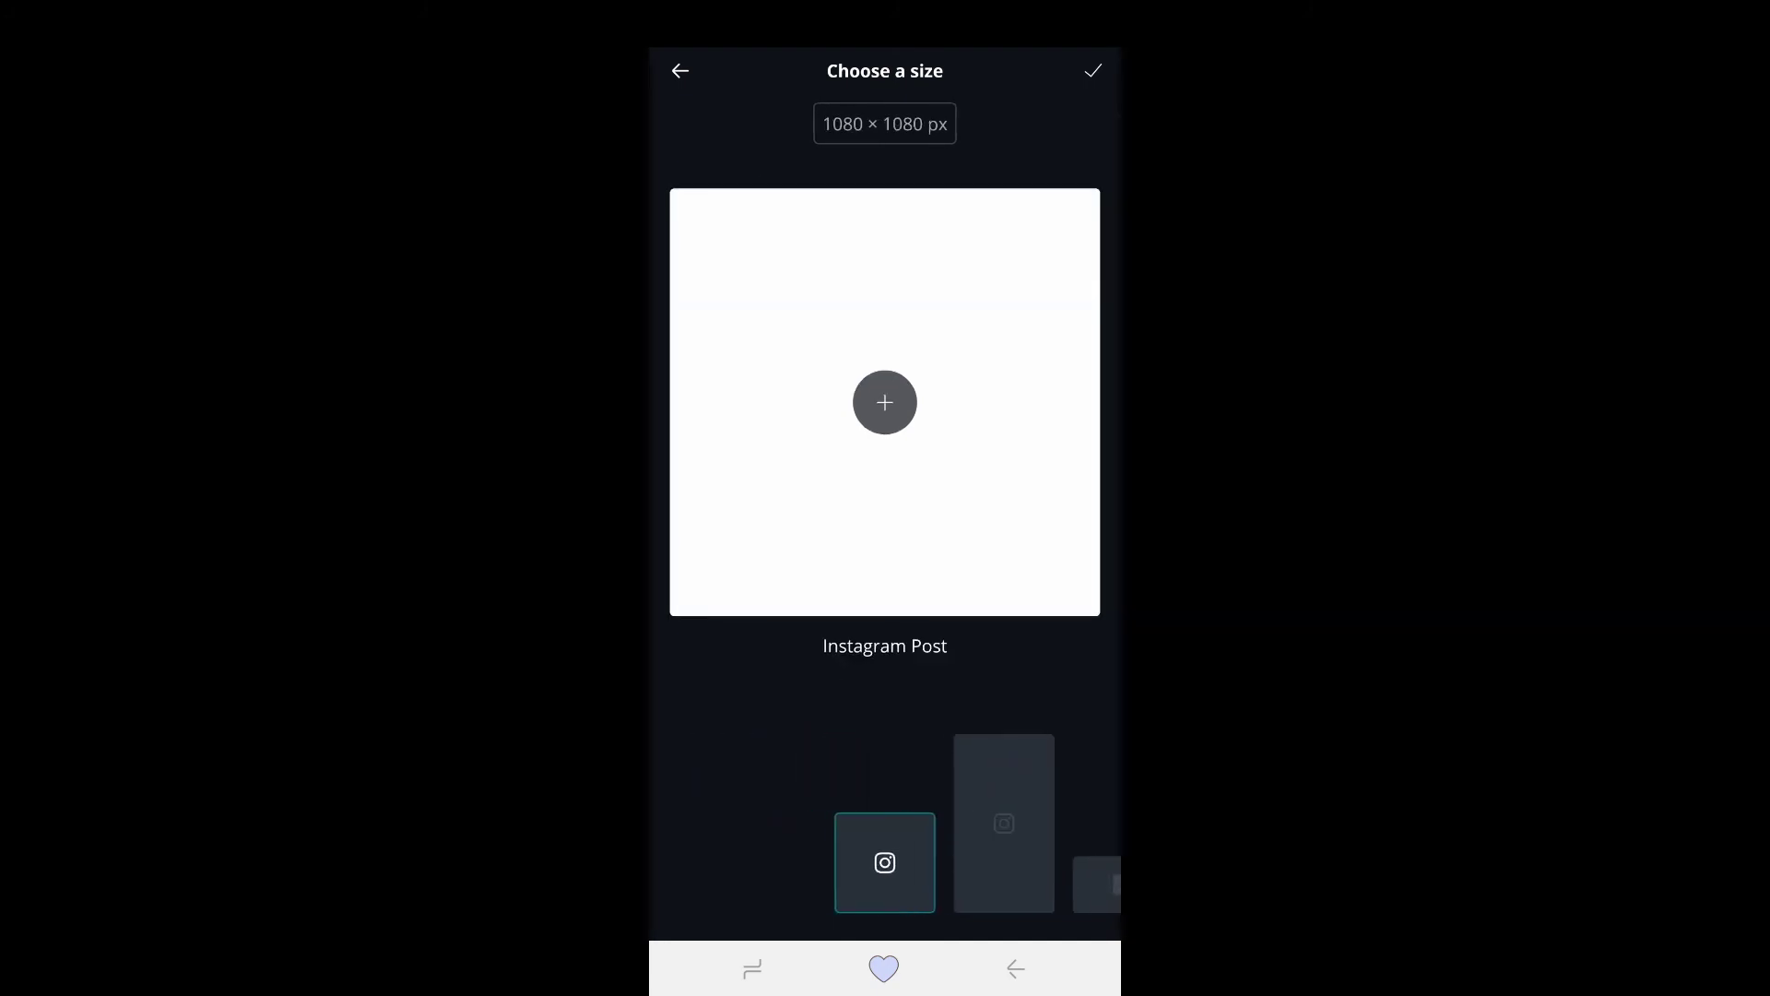
Set a custom size in inches: width 5.5 and height 8.5.
{"action": "left_click", "coordinate": [885, 124]}
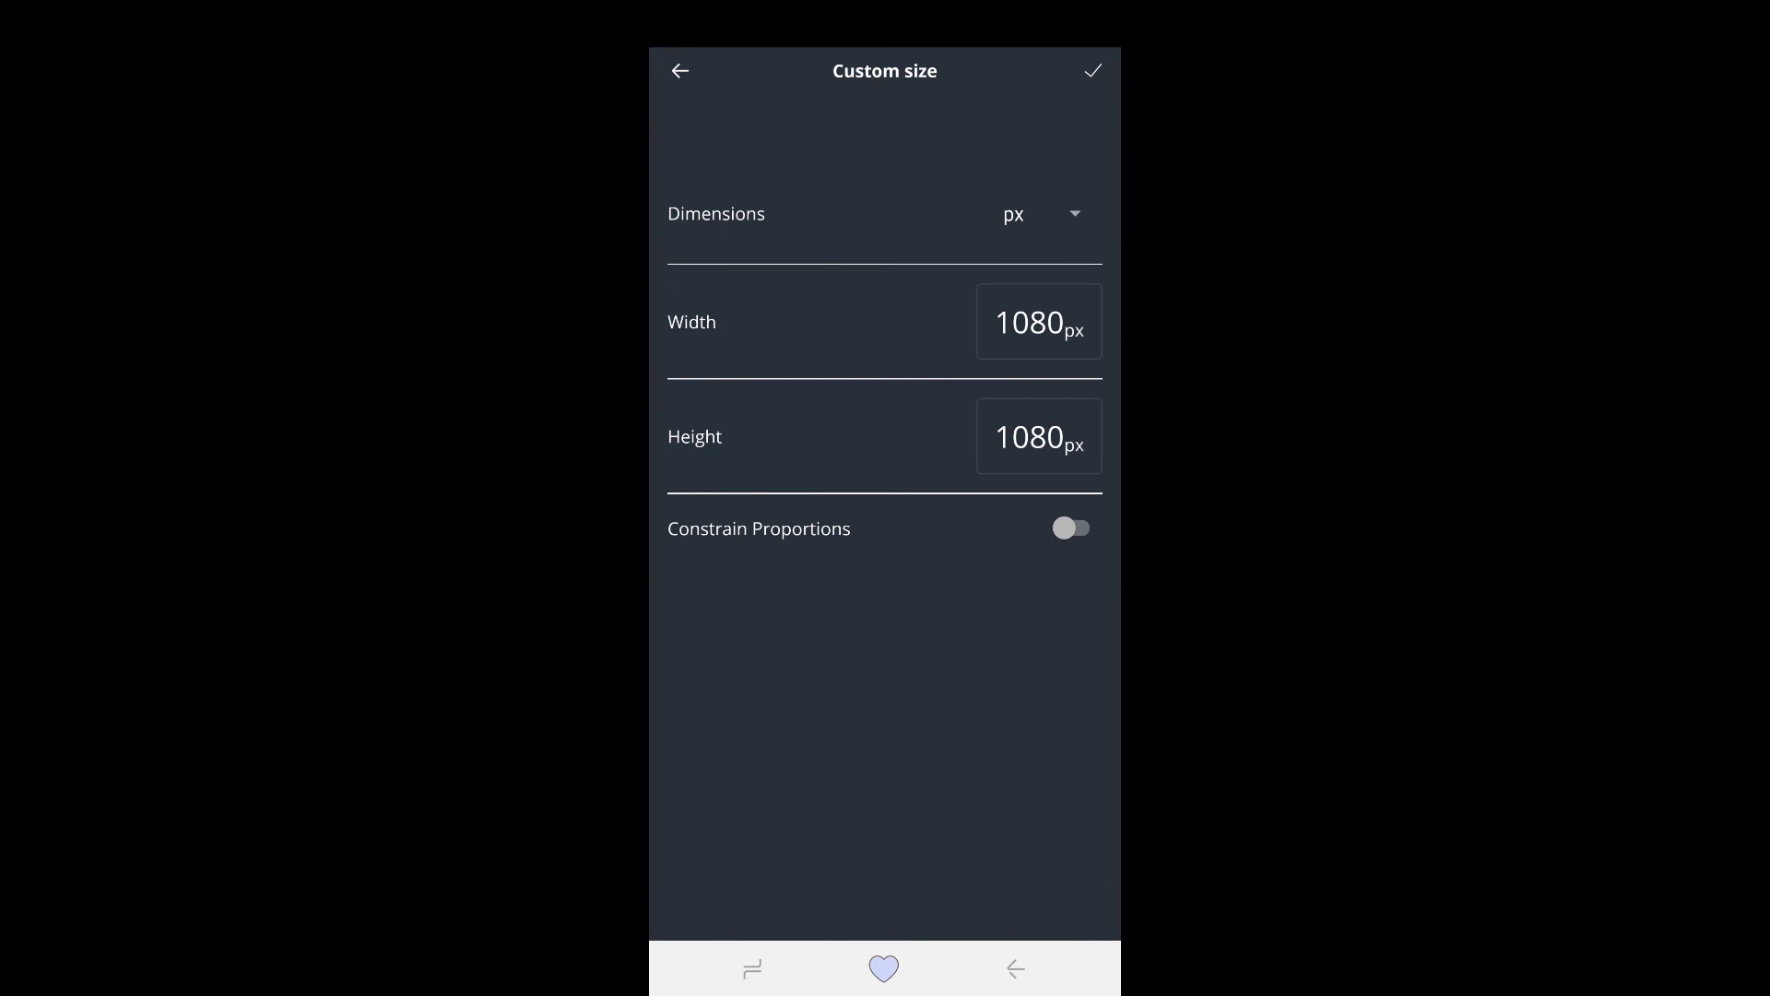
{"action": "left_click", "coordinate": [1075, 213]}
{"action": "left_click", "coordinate": [1011, 282]}
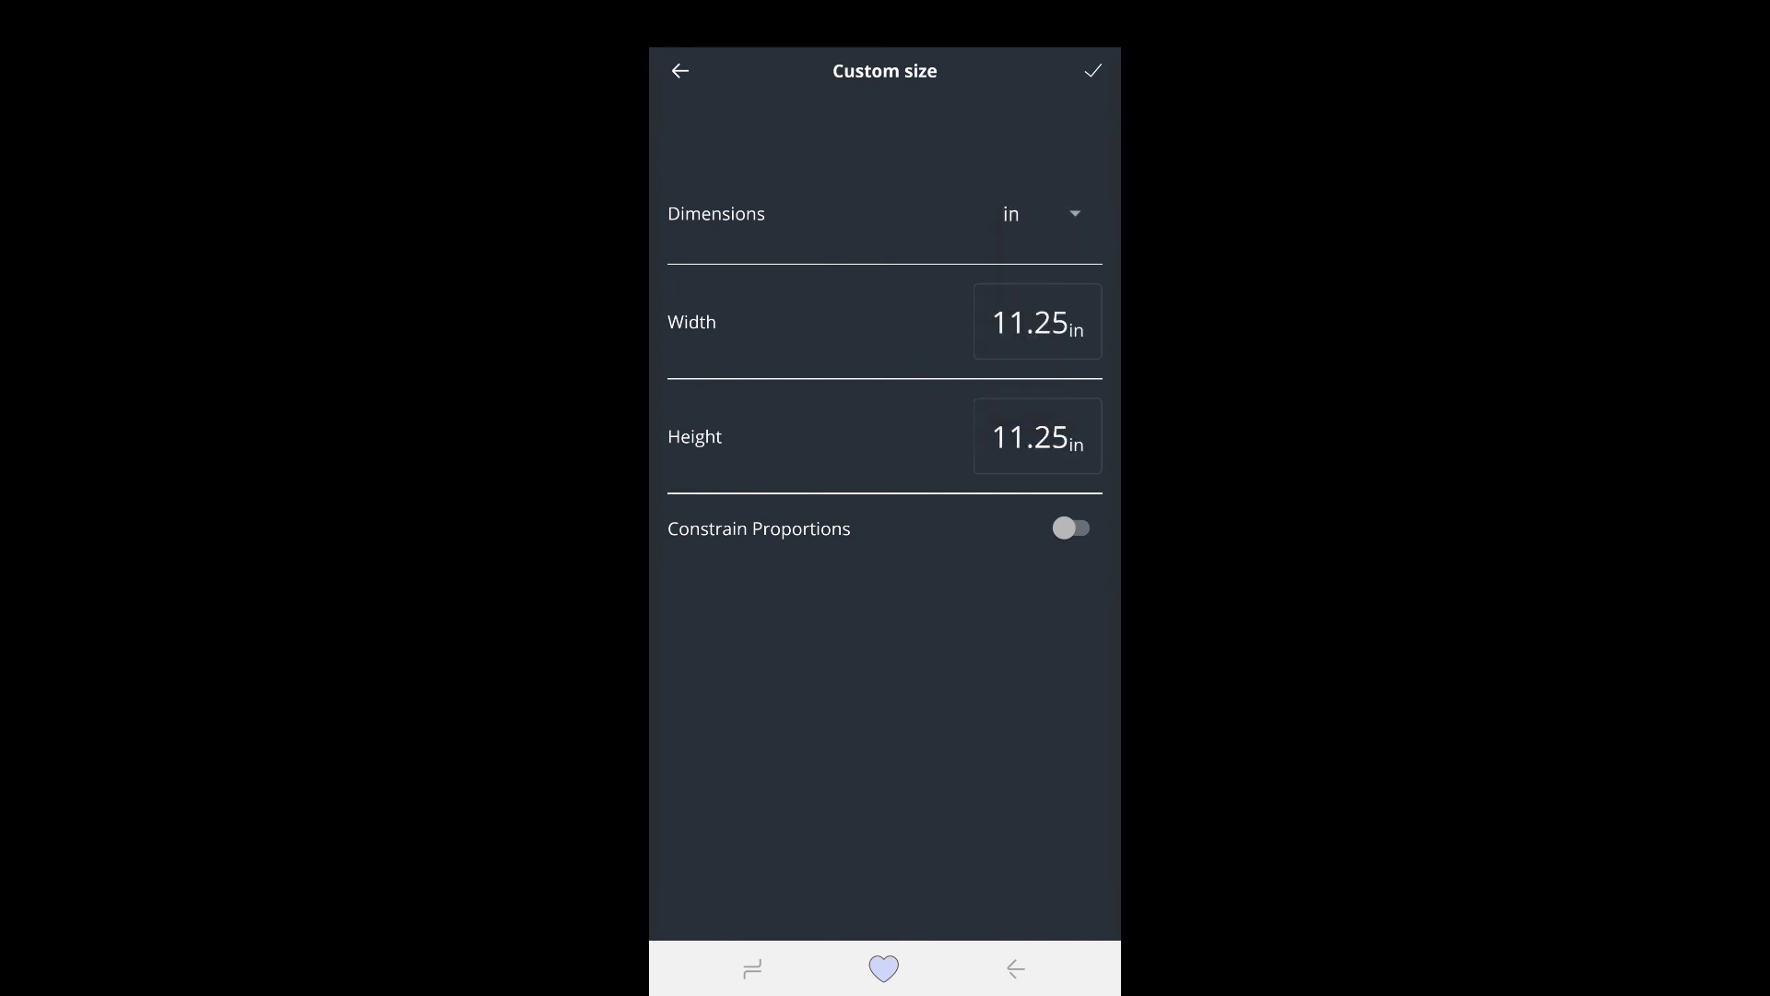
{"action": "left_click", "coordinate": [1037, 322]}
{"action": "key", "text": "BackSpace"}
{"action": "key", "text": "BackSpace"}
{"action": "key", "text": "BackSpace"}
{"action": "key", "text": "BackSpace"}
{"action": "key", "text": "BackSpace"}
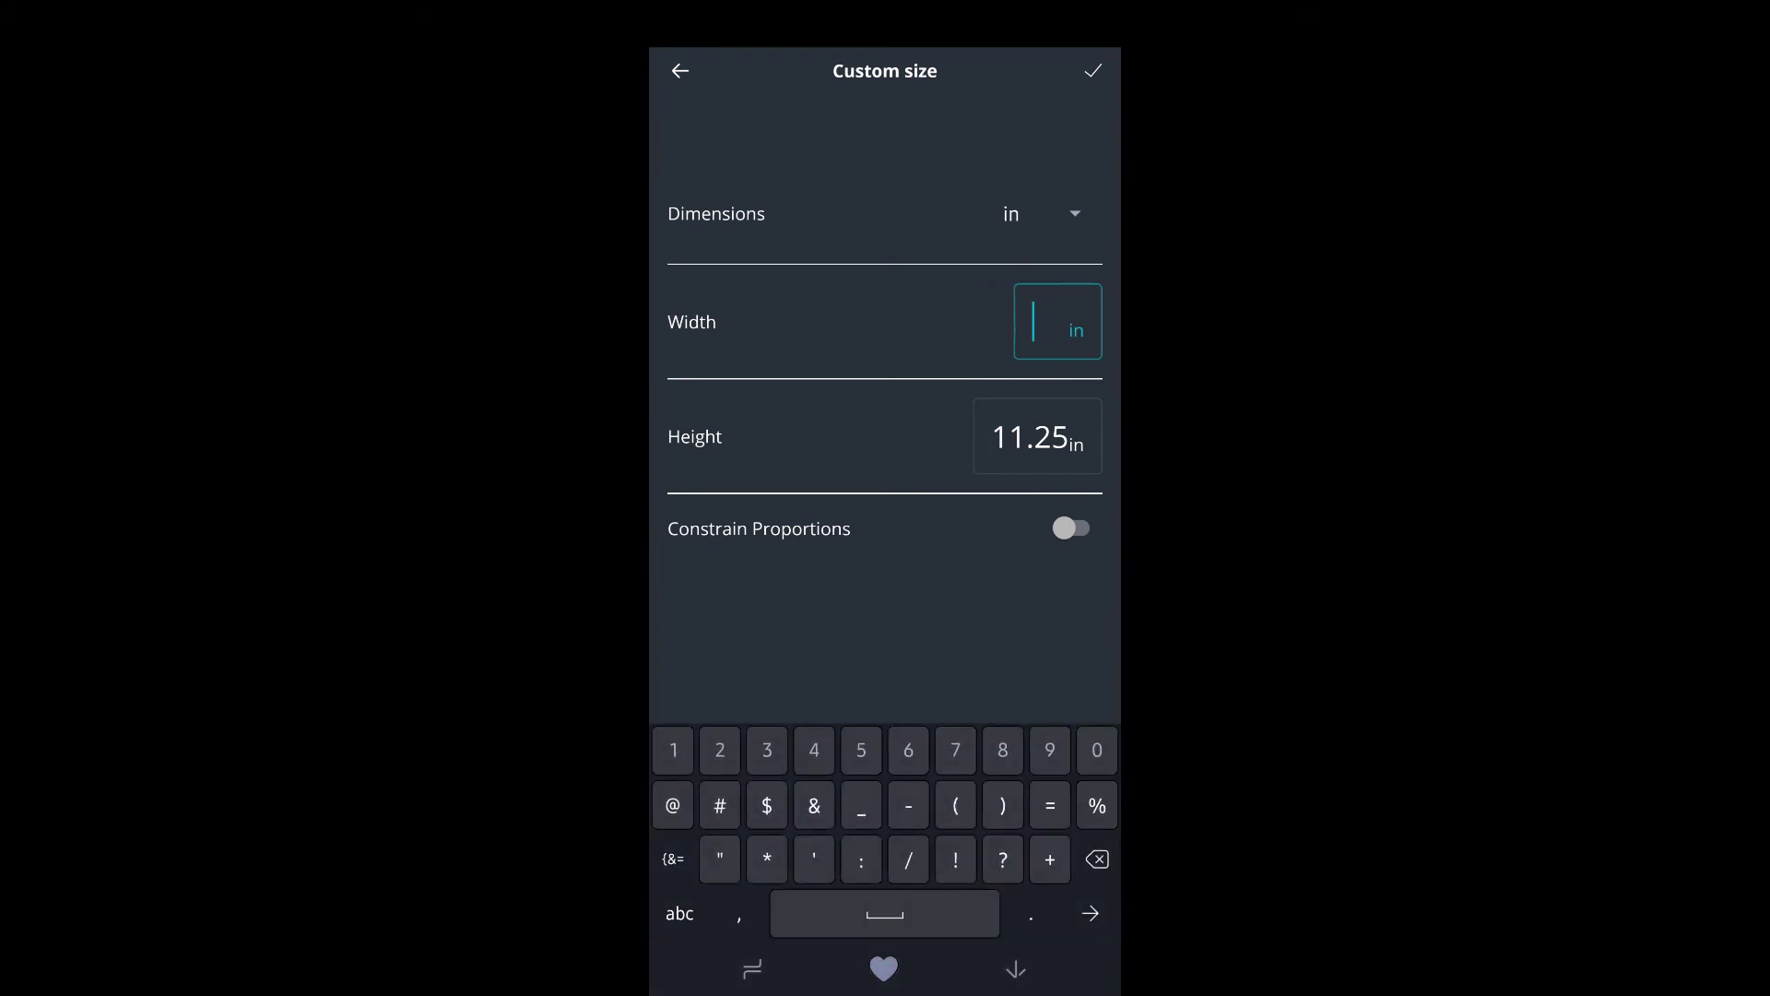
{"action": "type", "text": "5.5"}
{"action": "left_click", "coordinate": [1052, 437]}
{"action": "key", "text": "BackSpace"}
{"action": "key", "text": "BackSpace"}
{"action": "key", "text": "BackSpace"}
{"action": "key", "text": "BackSpace"}
{"action": "type", "text": "8."}
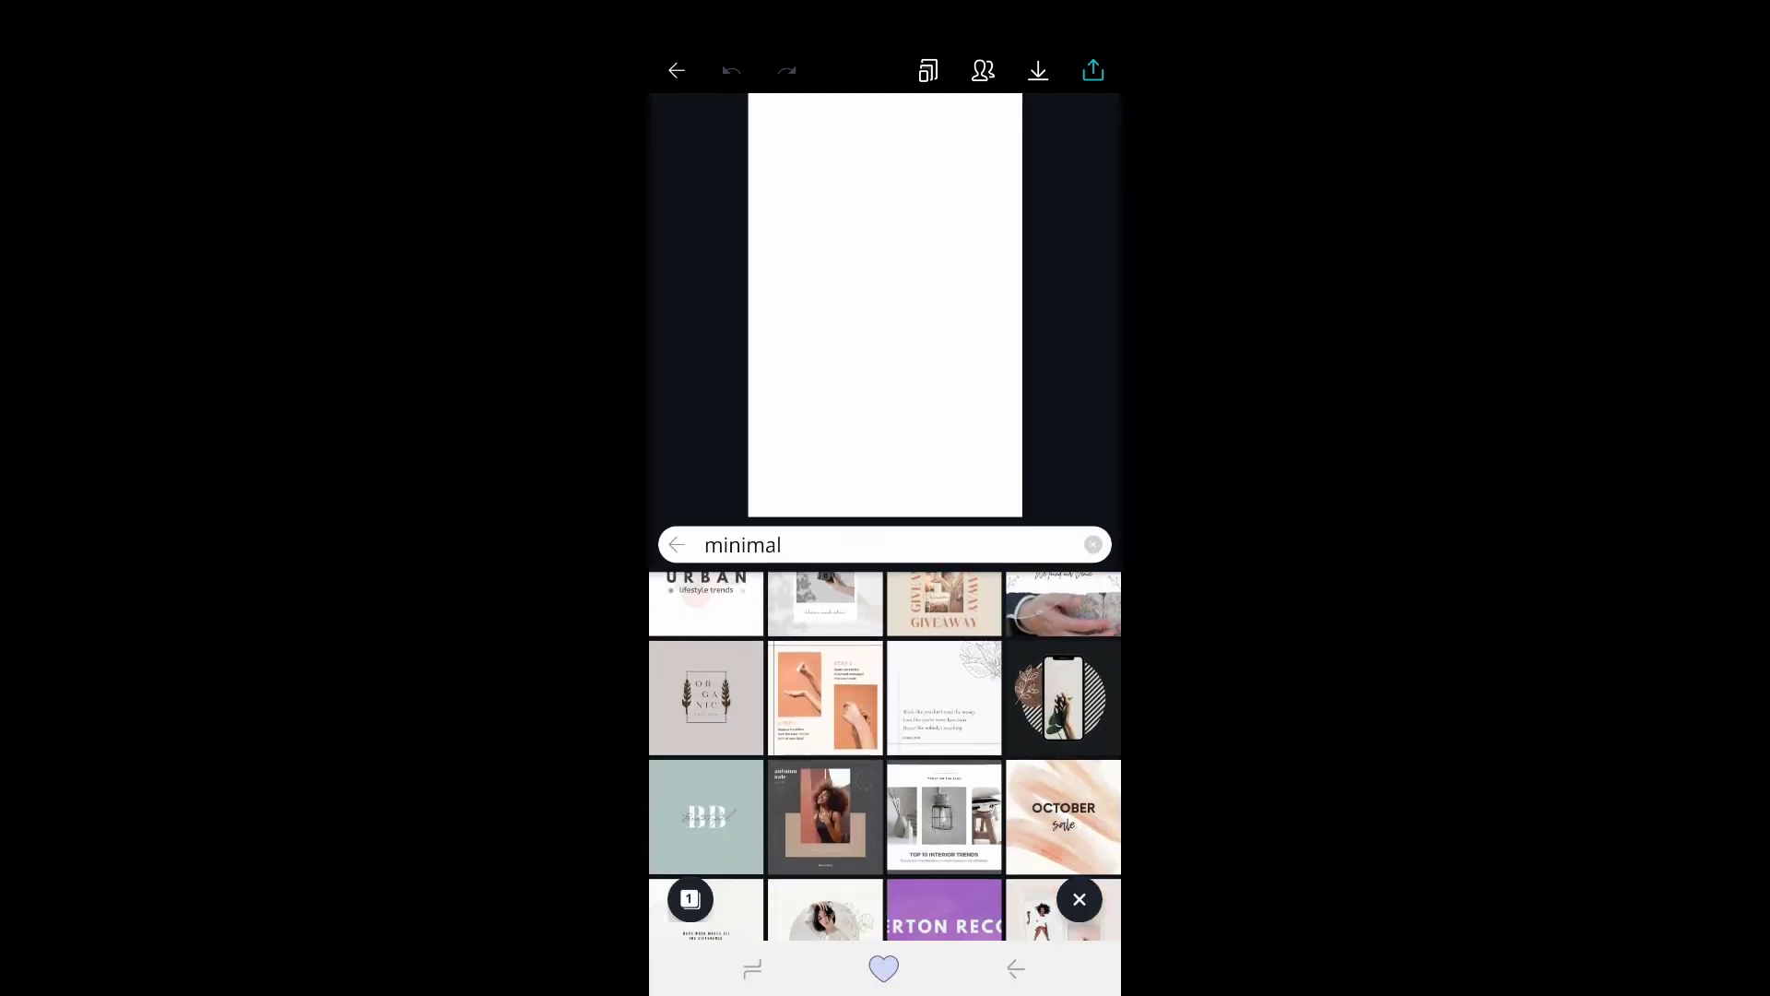
Apply the 3x3 photo-grid template from the 'minimal' search results to the page.
{"action": "scroll", "coordinate": [885, 737], "scroll_direction": "down", "scroll_amount": 4}
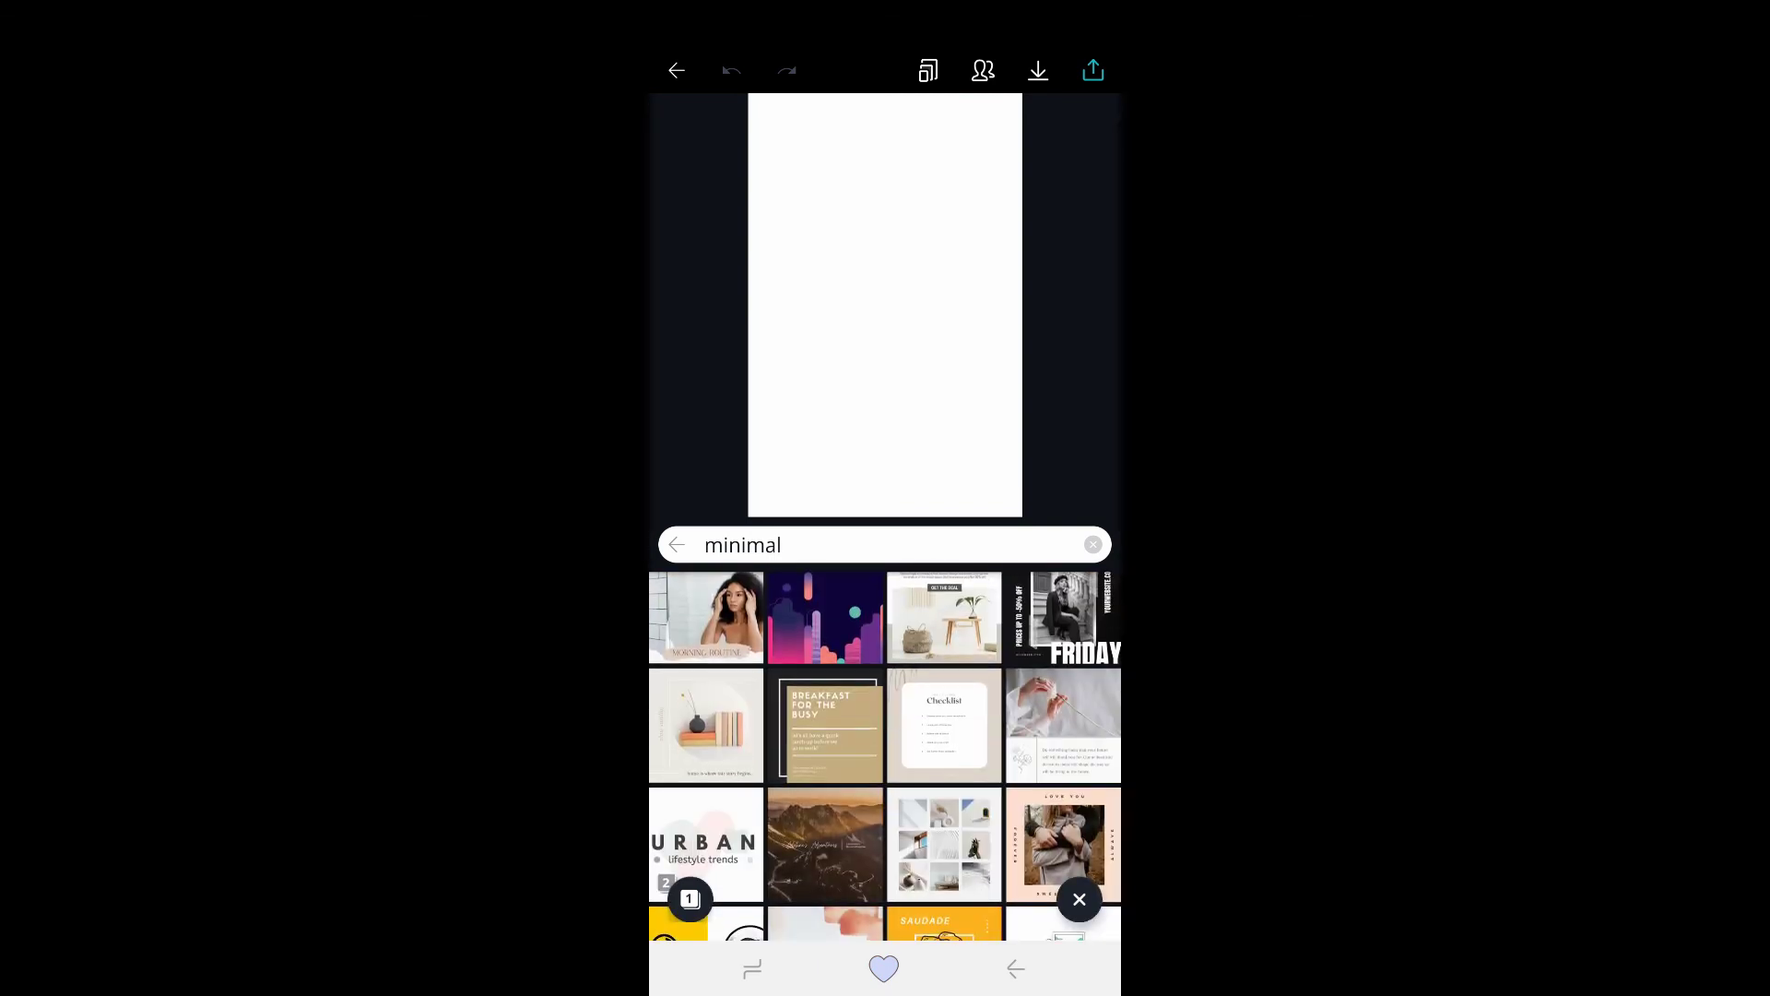
{"action": "left_click", "coordinate": [944, 844]}
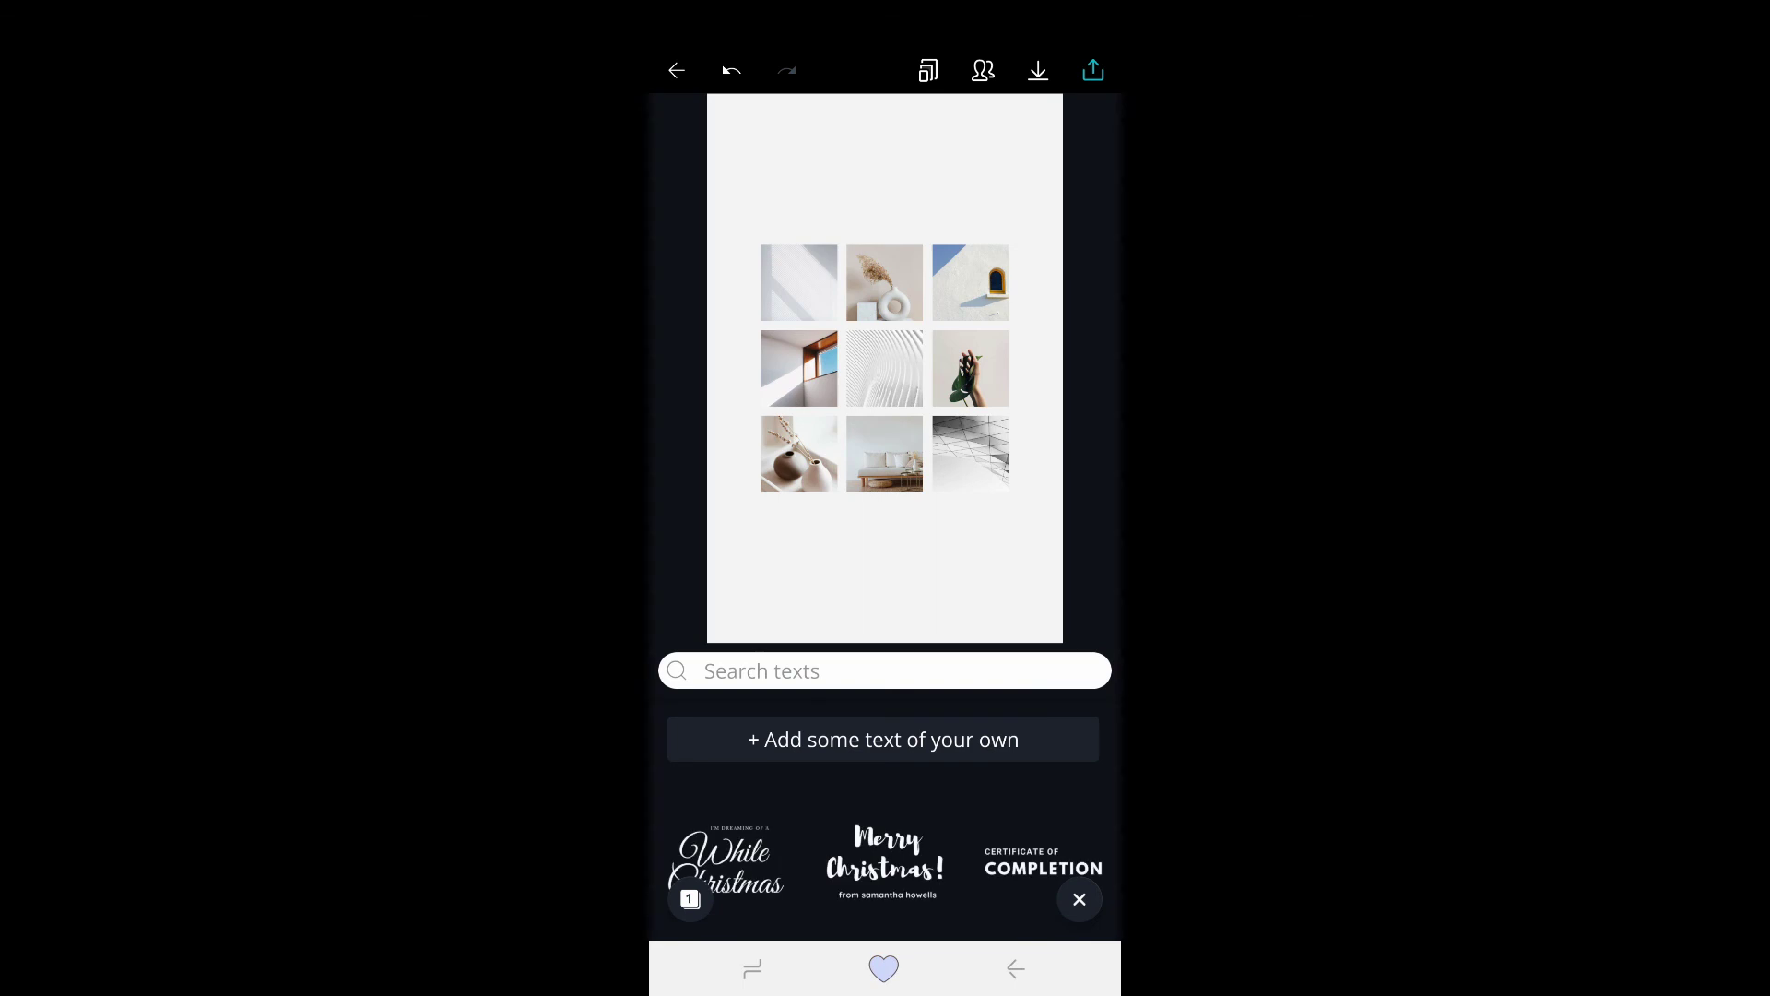
Add the EST. 2012 / DAPPER / Premium Quality Goods text style from the Text panel.
{"action": "scroll", "coordinate": [885, 811], "scroll_direction": "down", "scroll_amount": 3}
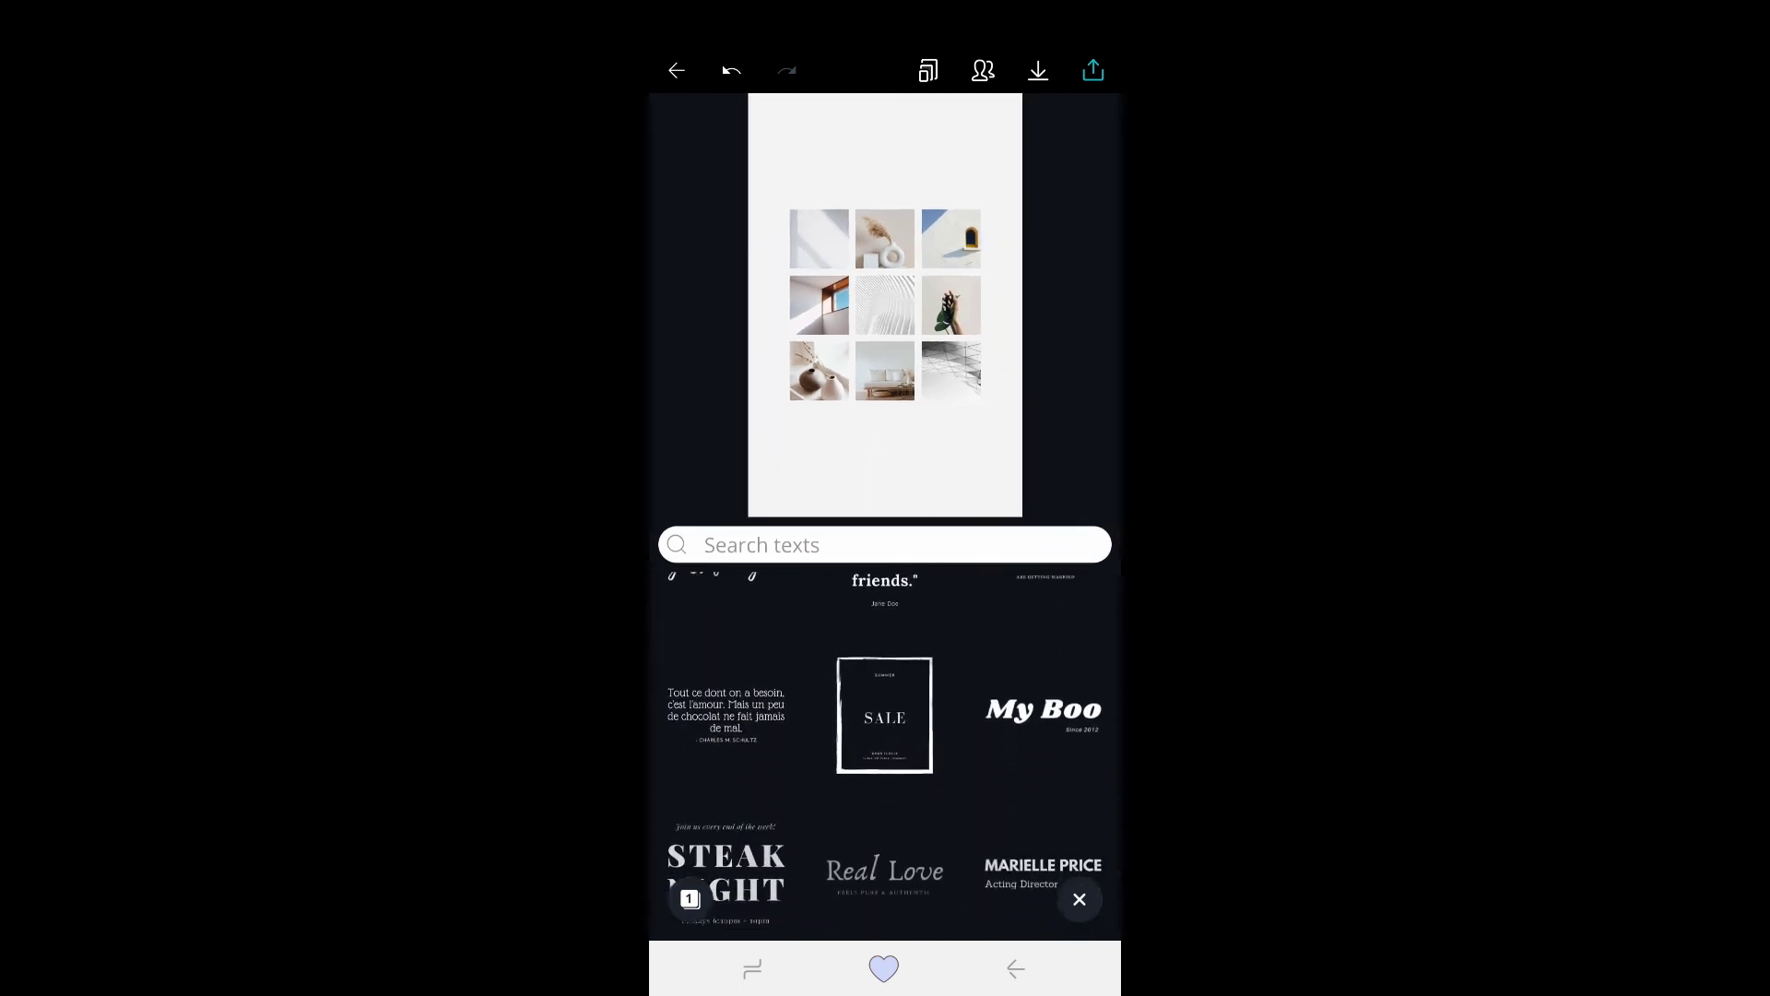
{"action": "scroll", "coordinate": [885, 737], "scroll_direction": "down", "scroll_amount": 10}
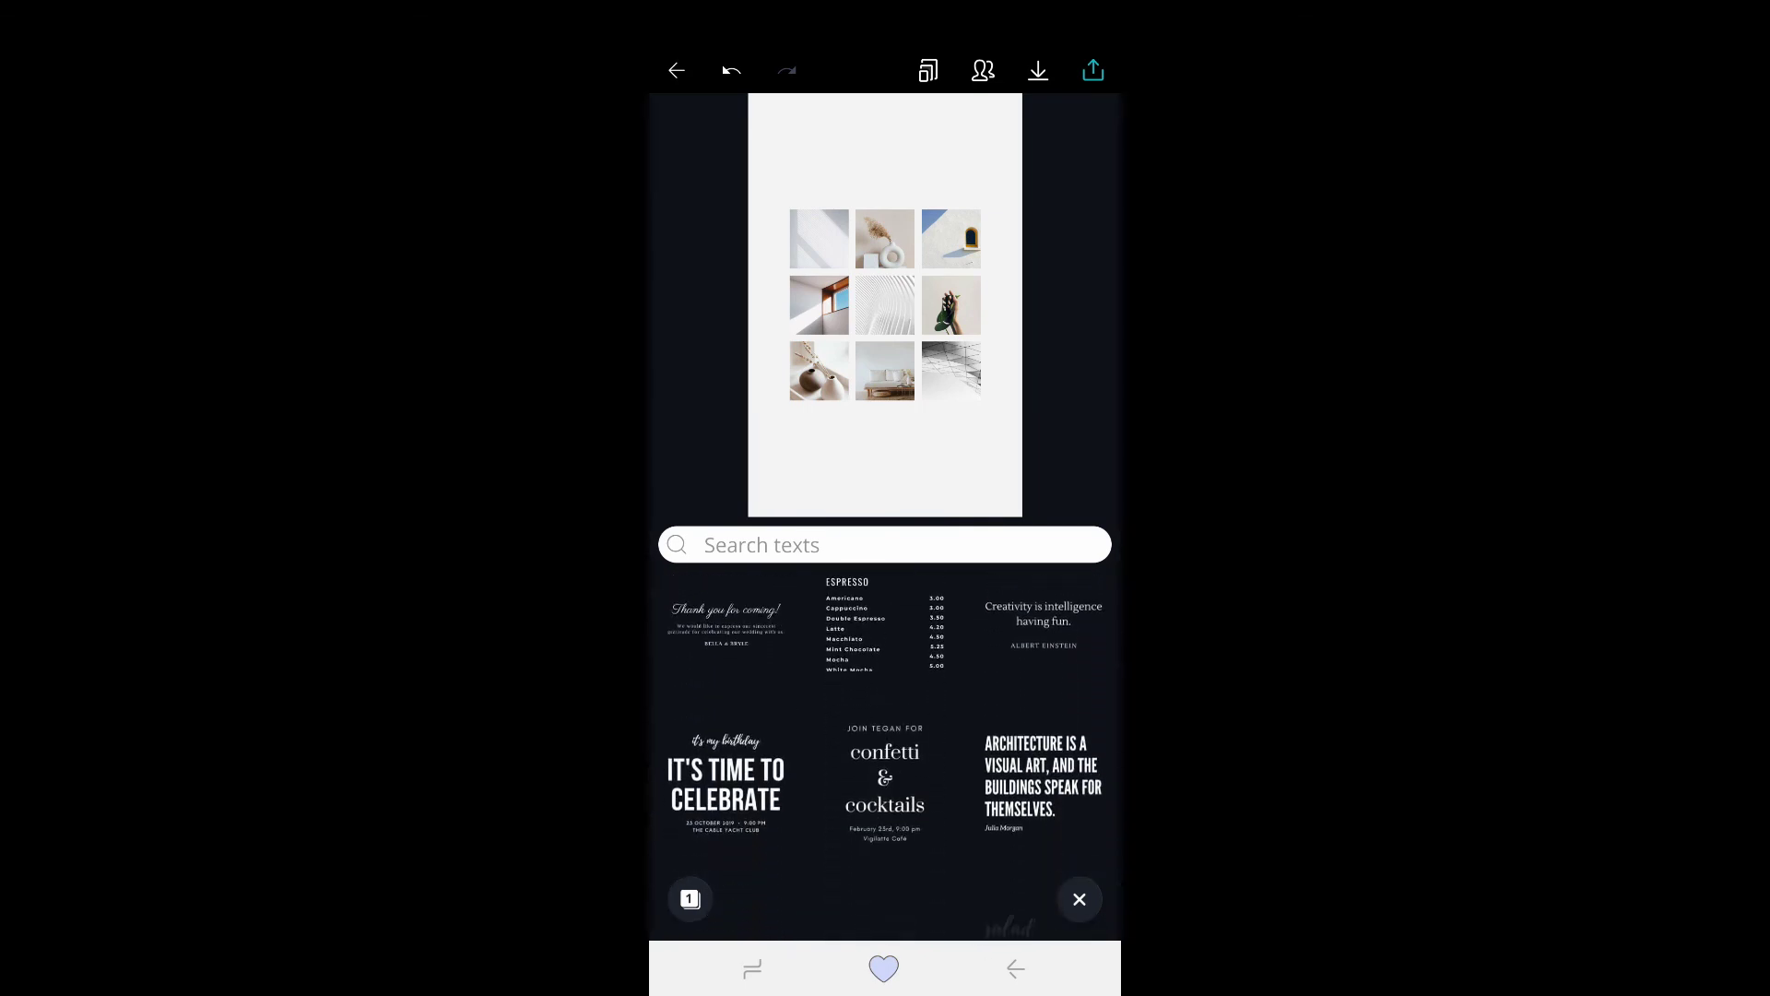
{"action": "scroll", "coordinate": [885, 756], "scroll_direction": "down", "scroll_amount": 5}
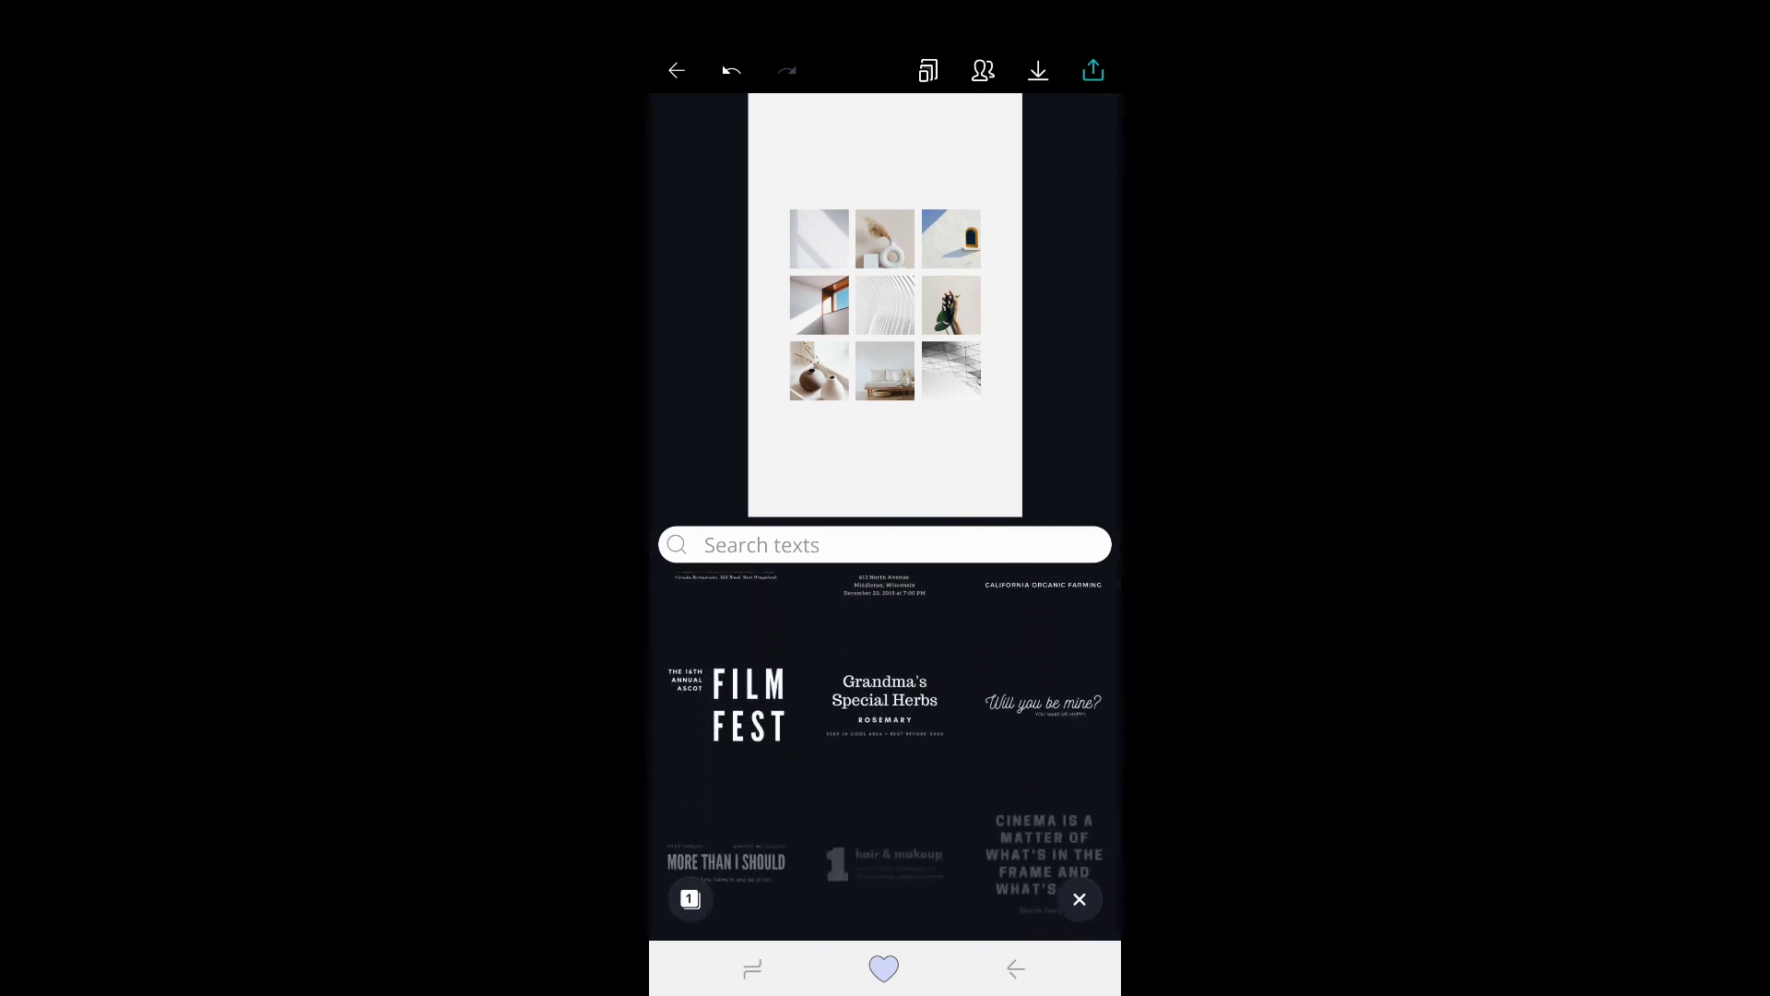
{"action": "scroll", "coordinate": [885, 756], "scroll_direction": "down", "scroll_amount": 5}
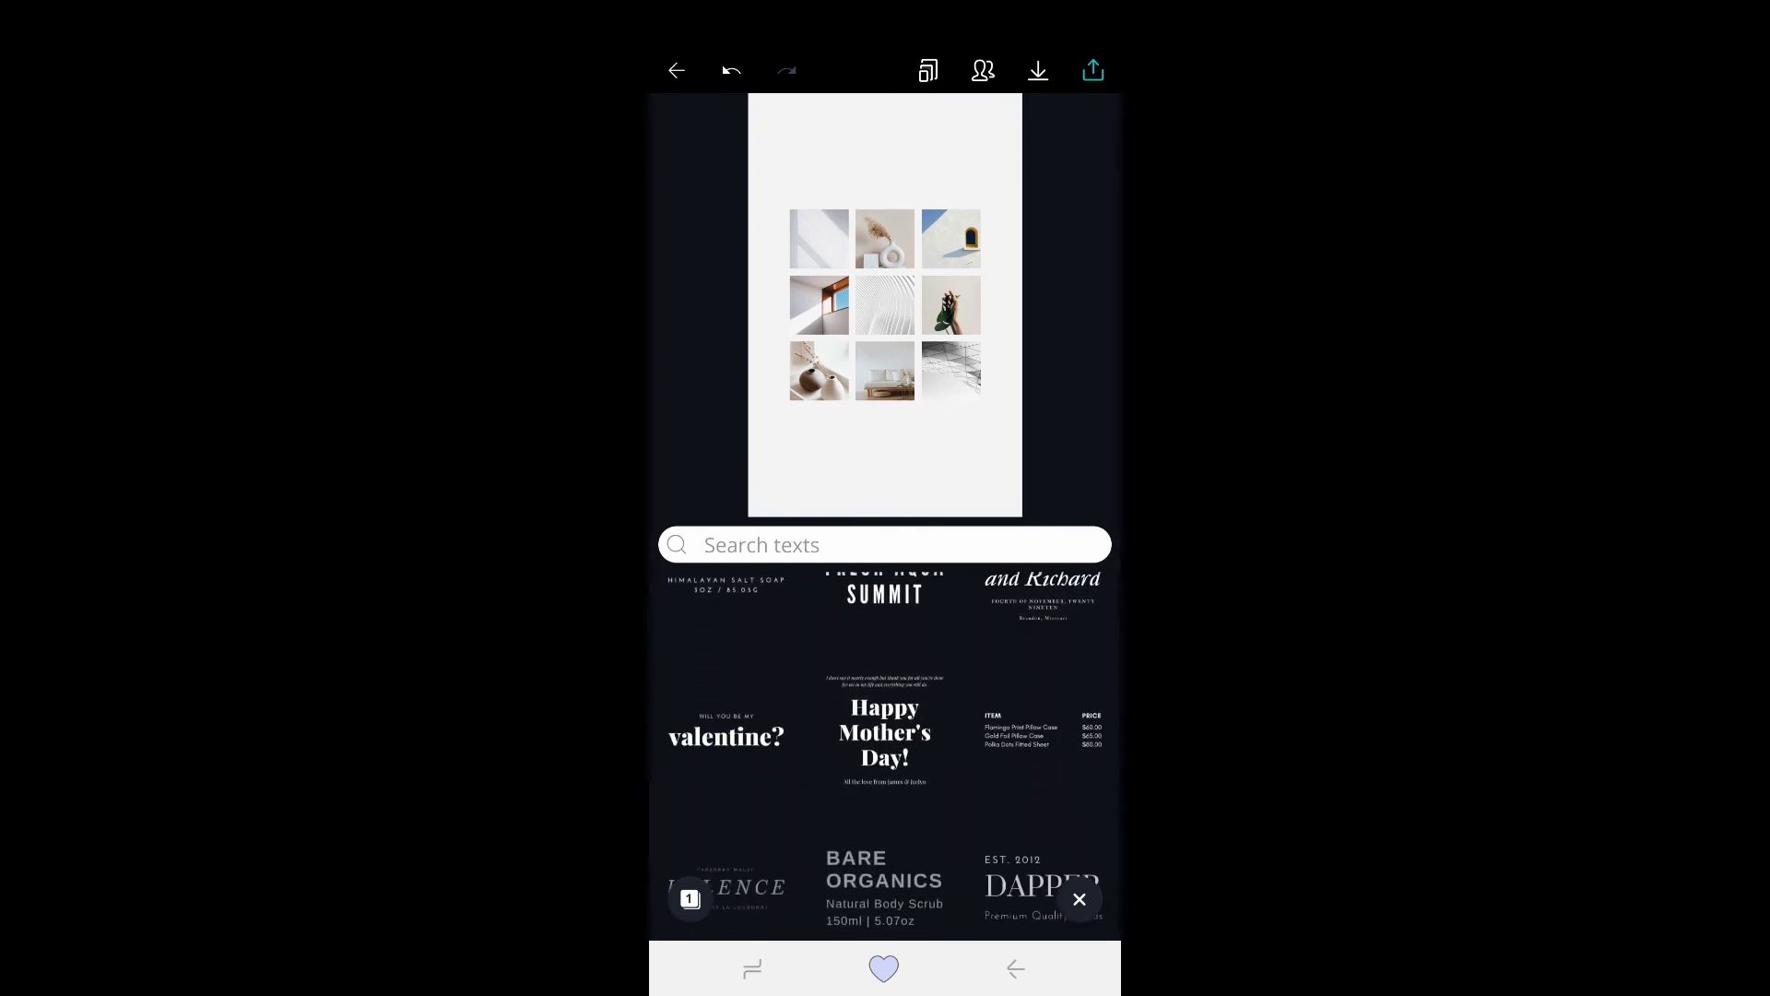
{"action": "left_click", "coordinate": [1043, 848]}
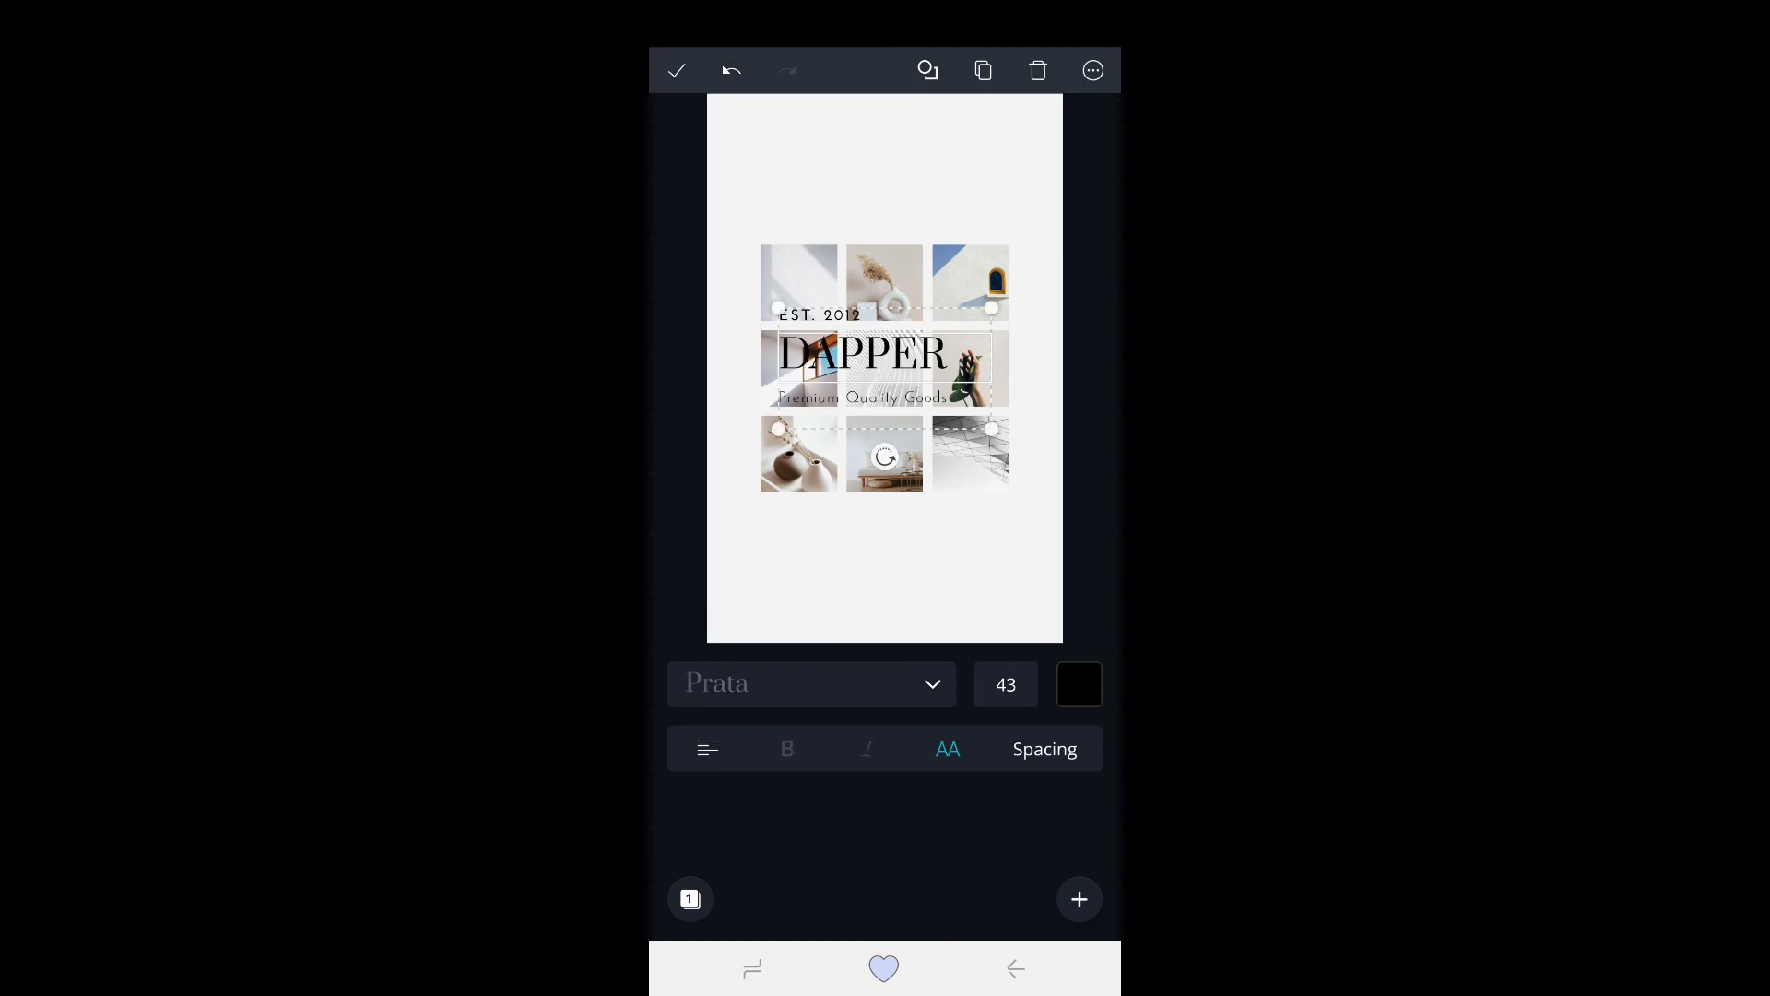
Position the DAPPER text block just beneath the nine-photo grid.
{"action": "left_click_drag", "start_coordinate": [881, 350], "coordinate": [851, 531]}
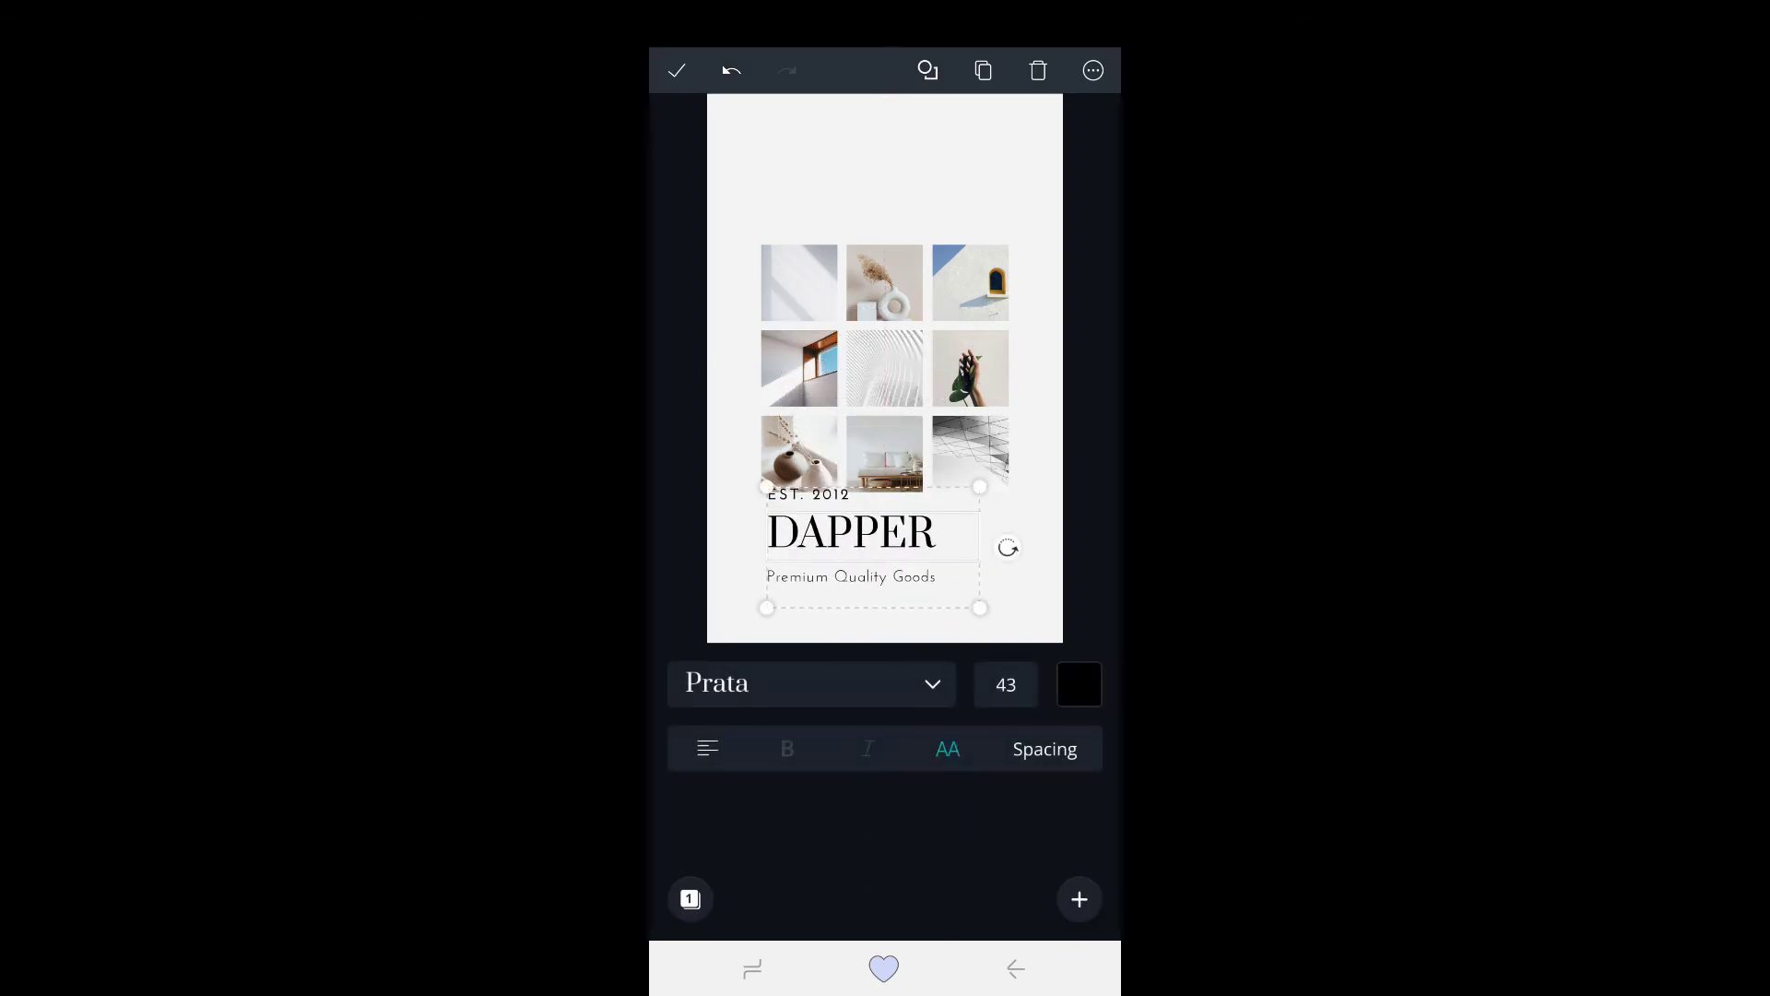
{"action": "left_click", "coordinate": [885, 166]}
{"action": "left_click", "coordinate": [851, 532]}
{"action": "left_click_drag", "start_coordinate": [850, 532], "coordinate": [851, 548]}
{"action": "left_click", "coordinate": [885, 166]}
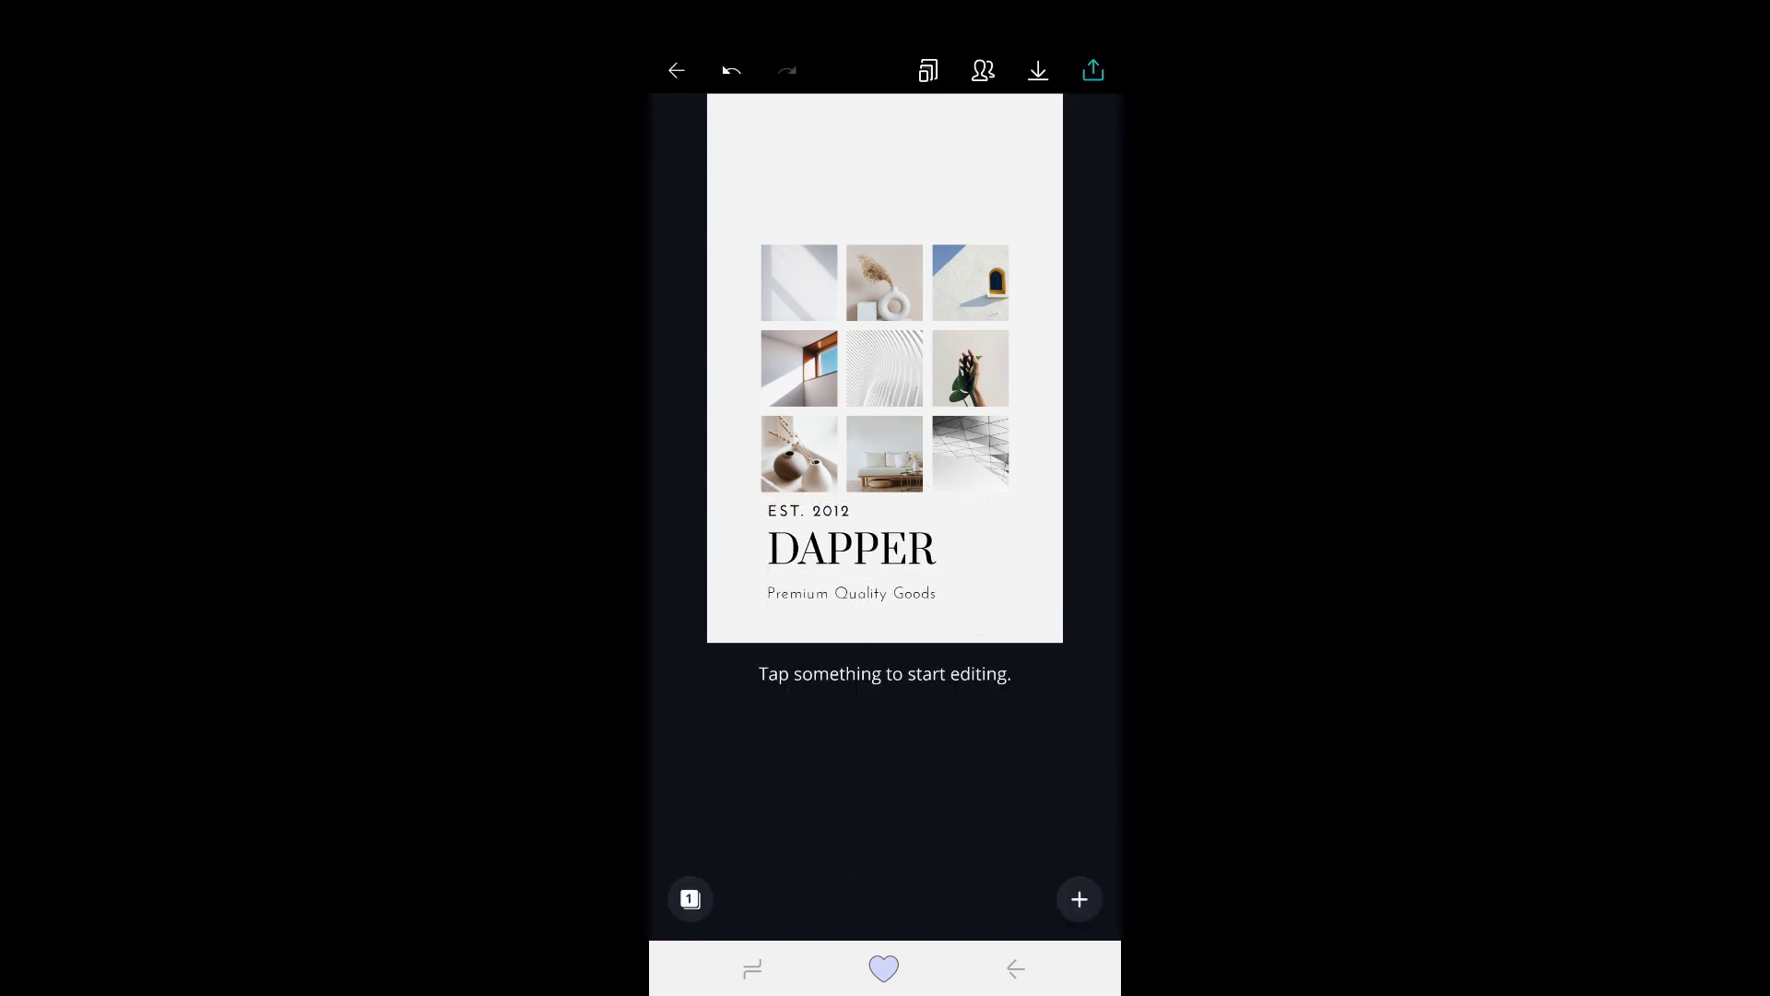
Browse the add-elements menu and close it without adding anything.
{"action": "left_click", "coordinate": [1079, 899]}
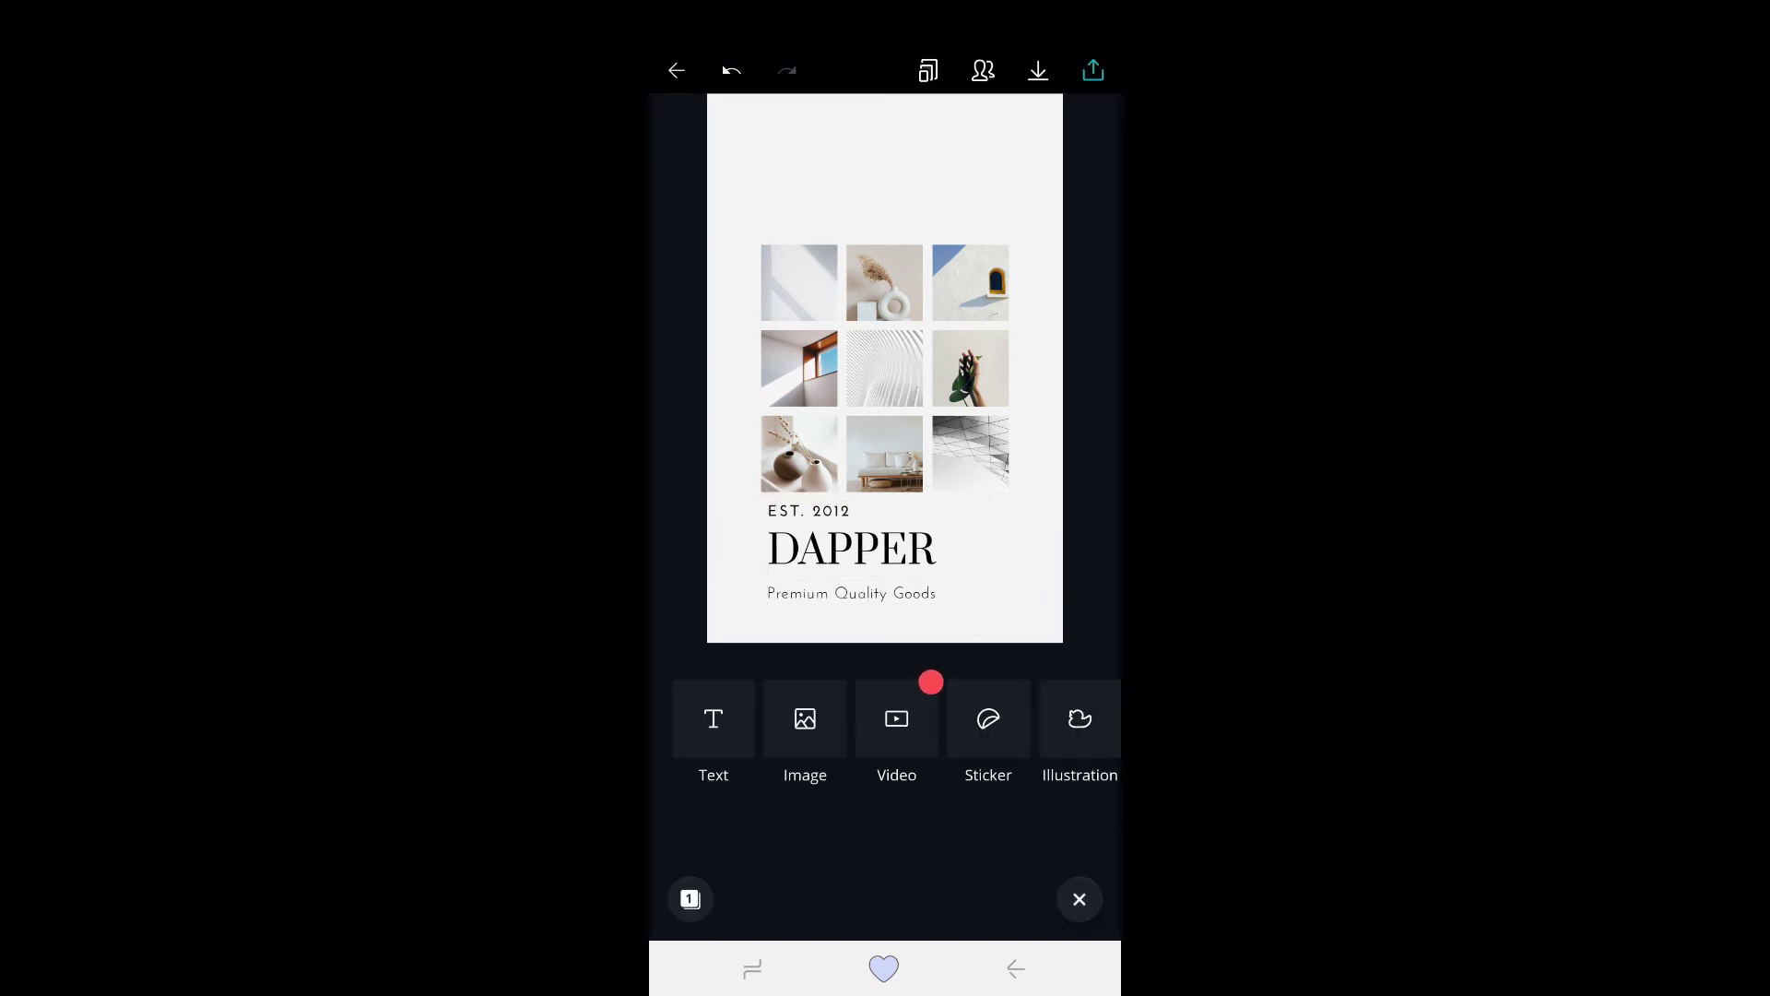
{"action": "left_click_drag", "start_coordinate": [931, 719], "coordinate": [636, 719]}
{"action": "left_click", "coordinate": [1080, 899]}
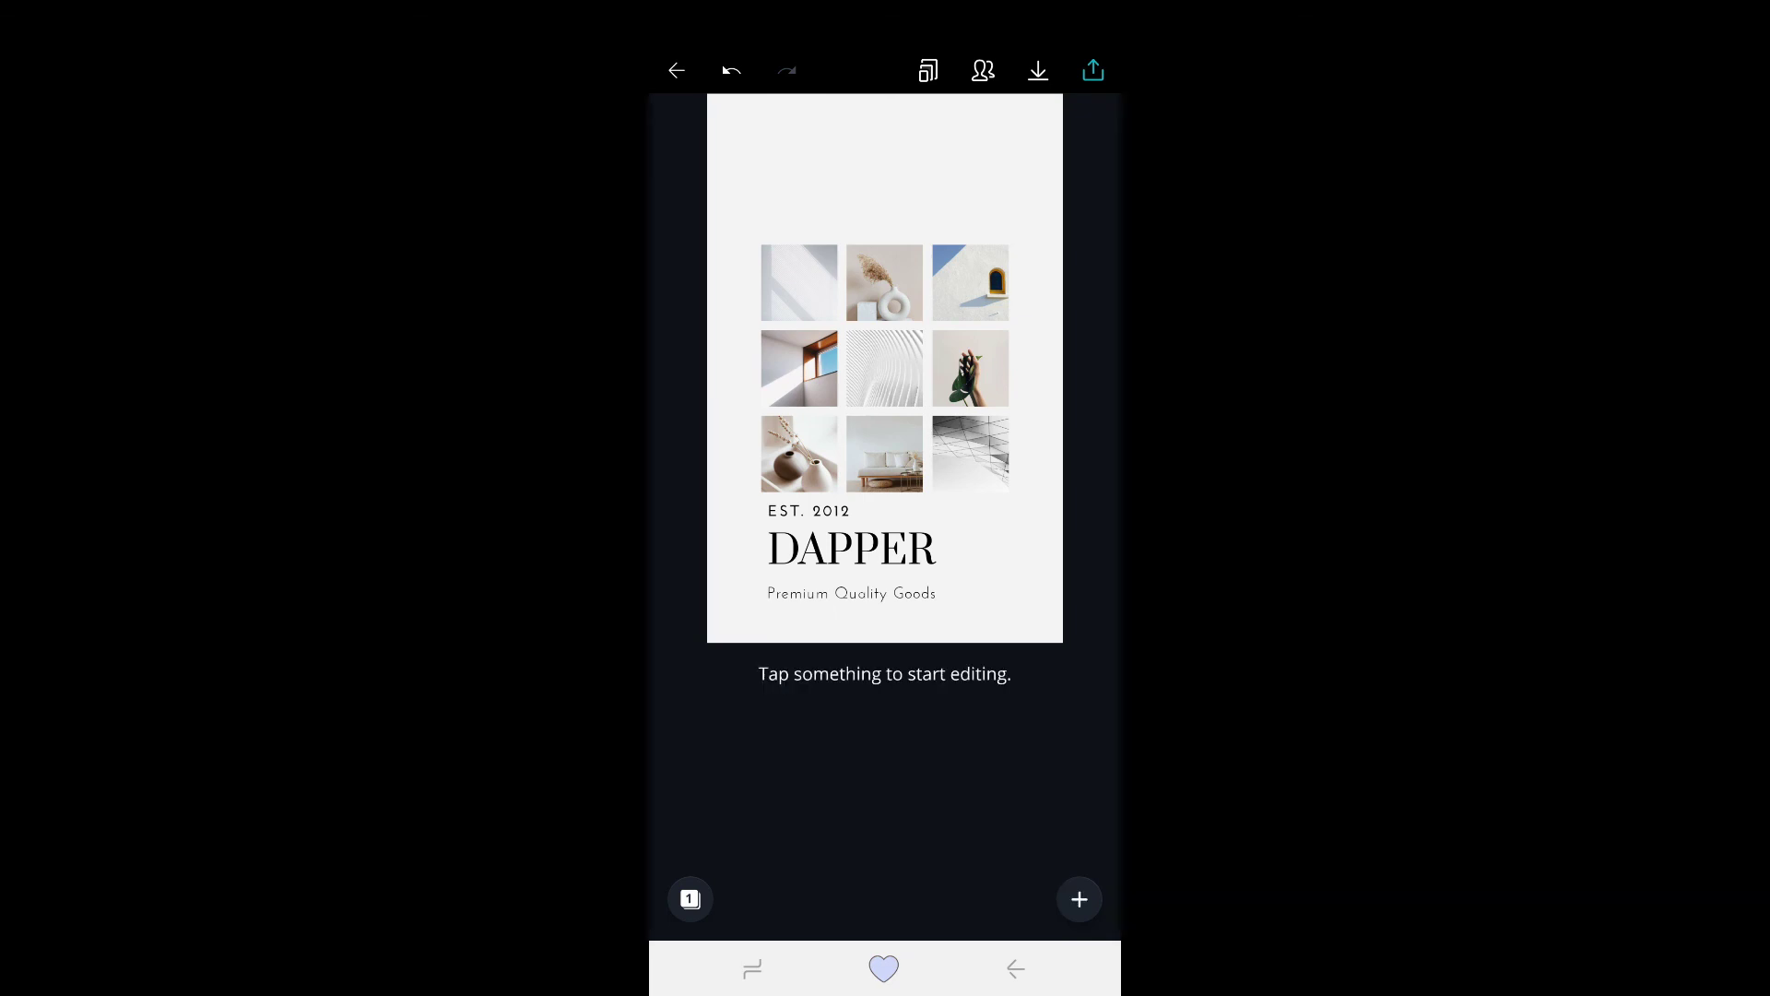
Confirm PNG as the file type under Share > Save as, then download the design.
{"action": "left_click", "coordinate": [1093, 70]}
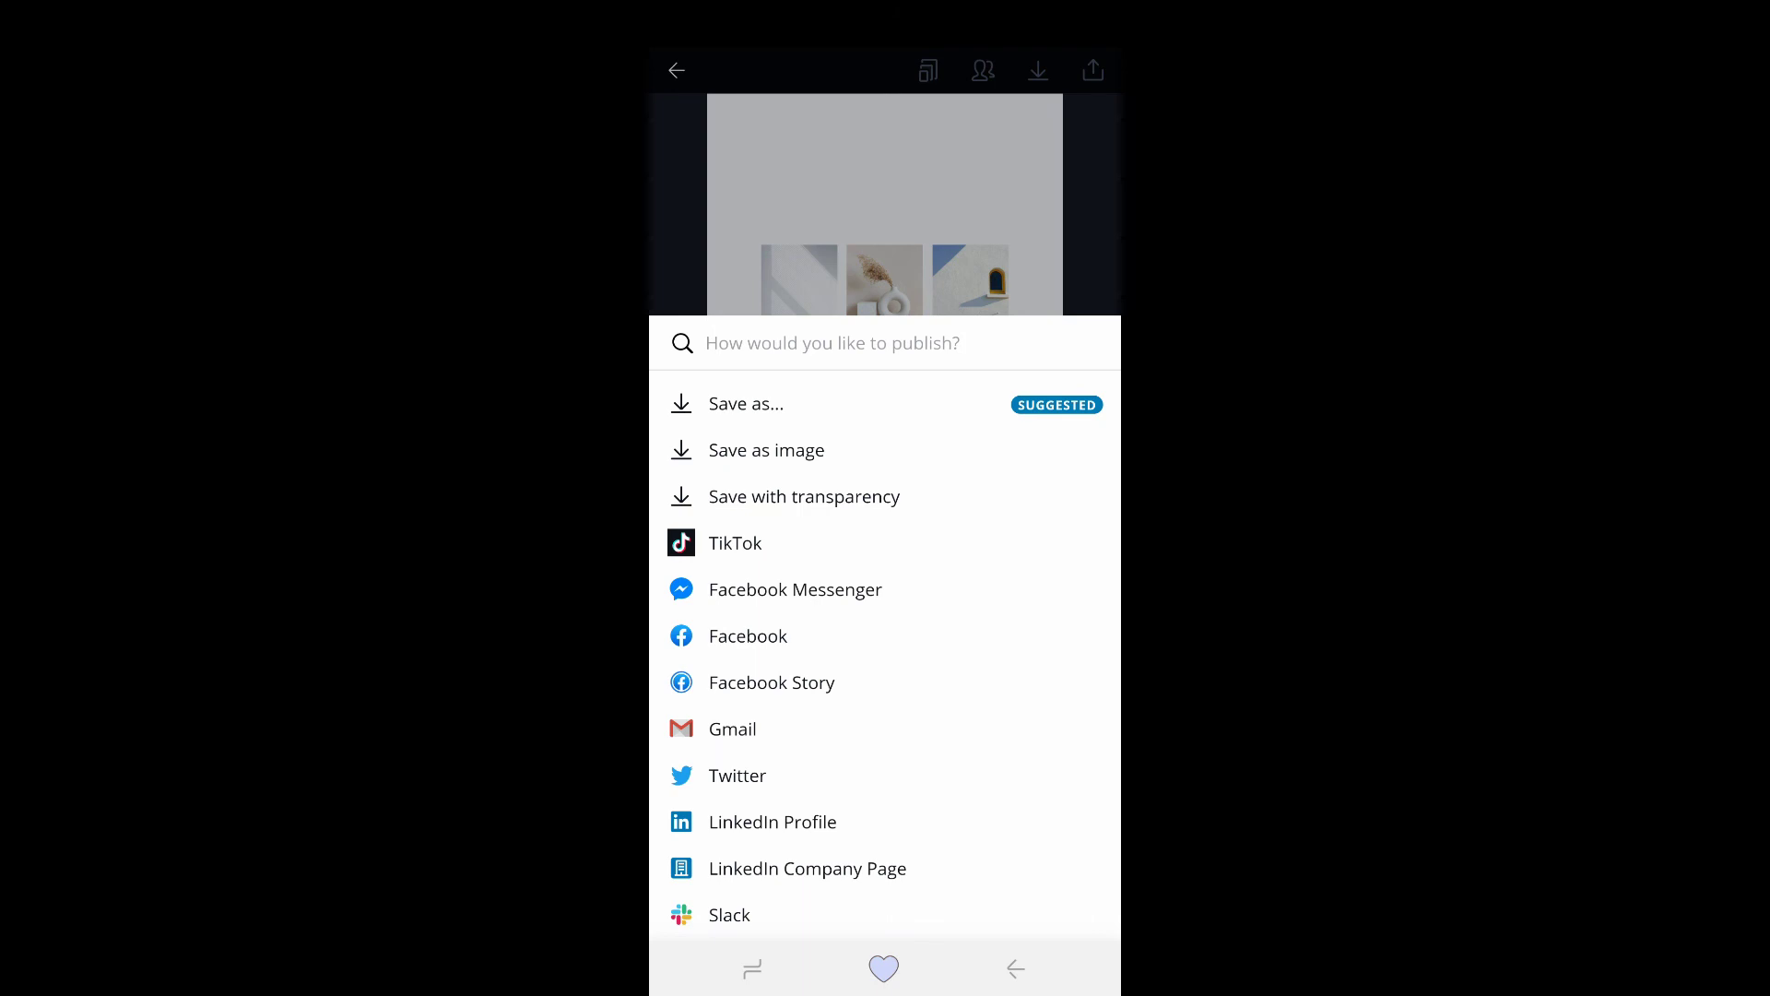
{"action": "left_click", "coordinate": [746, 403]}
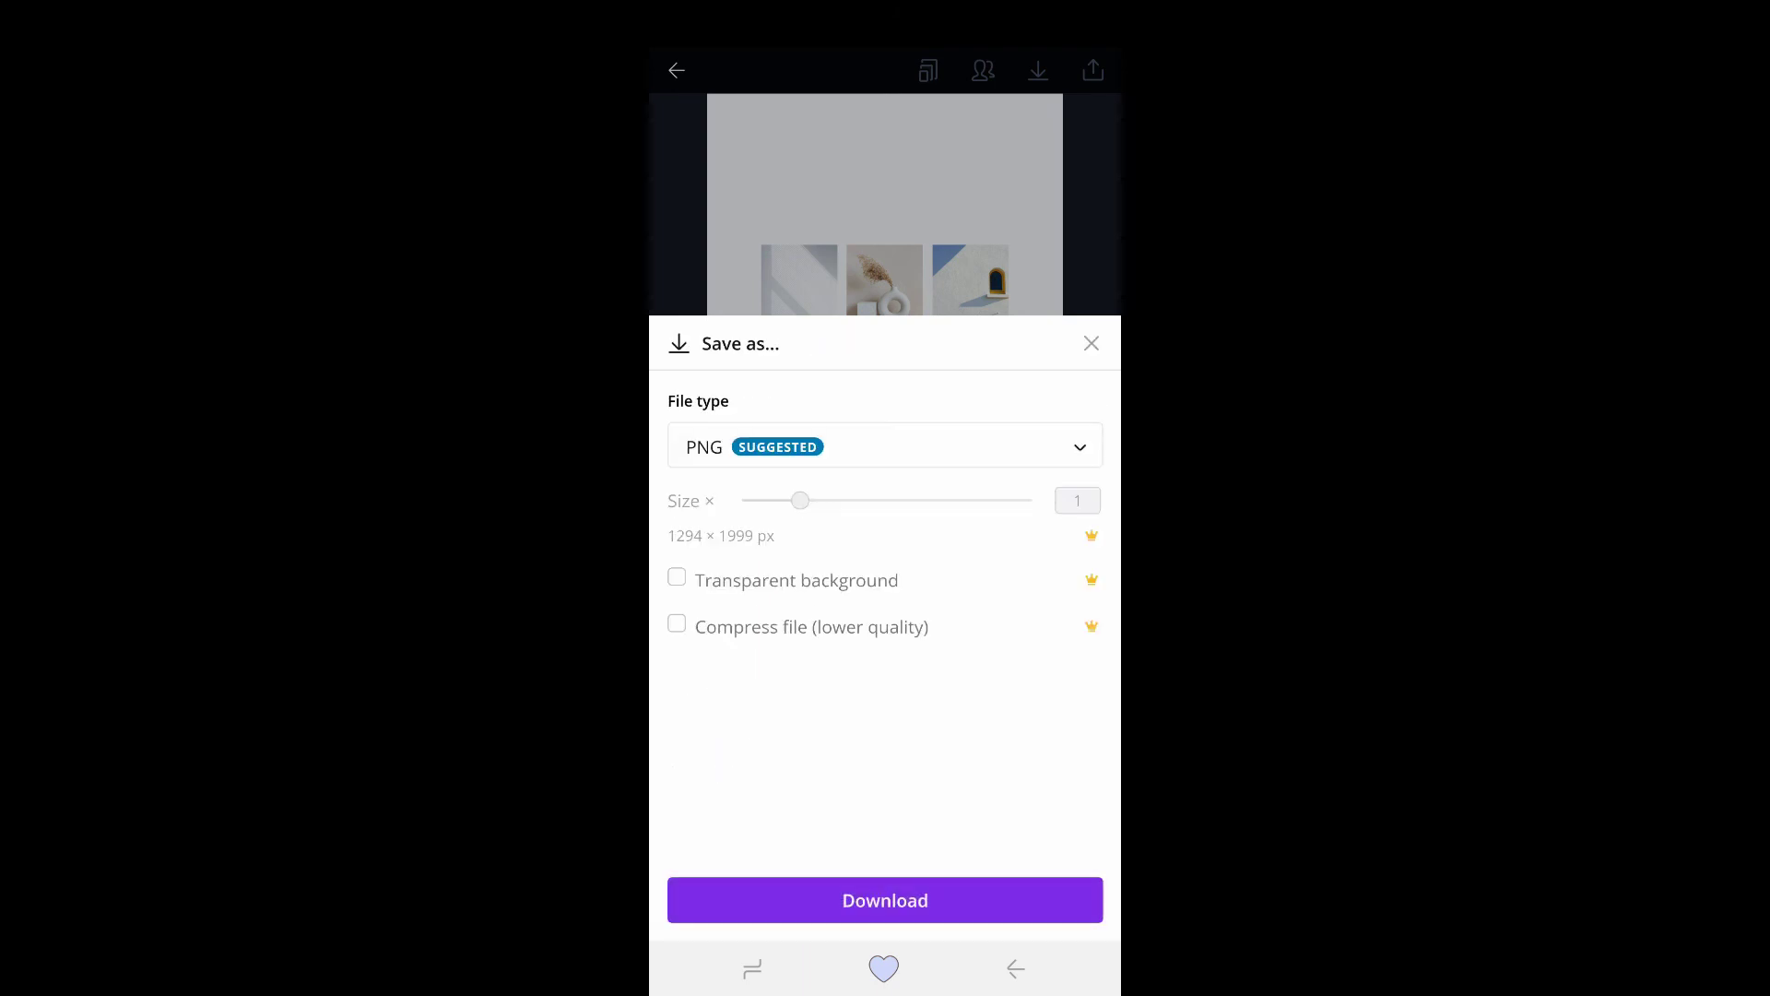
{"action": "left_click", "coordinate": [885, 446]}
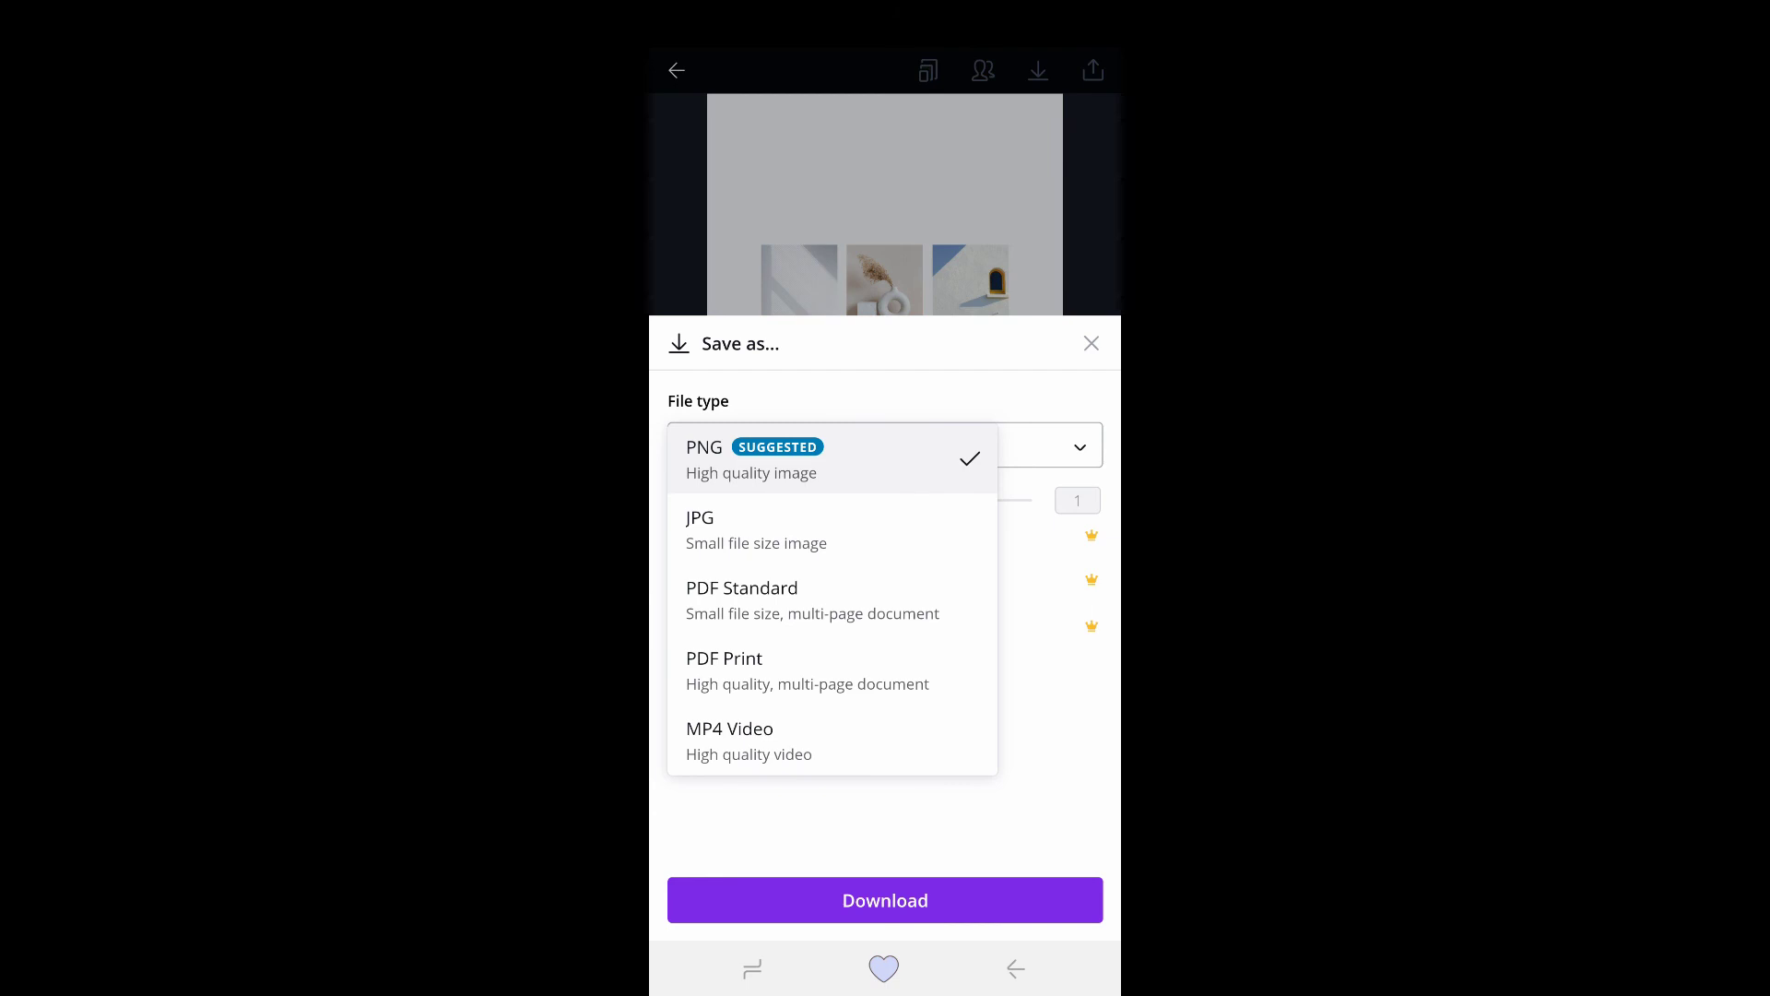
{"action": "key", "text": "Escape"}
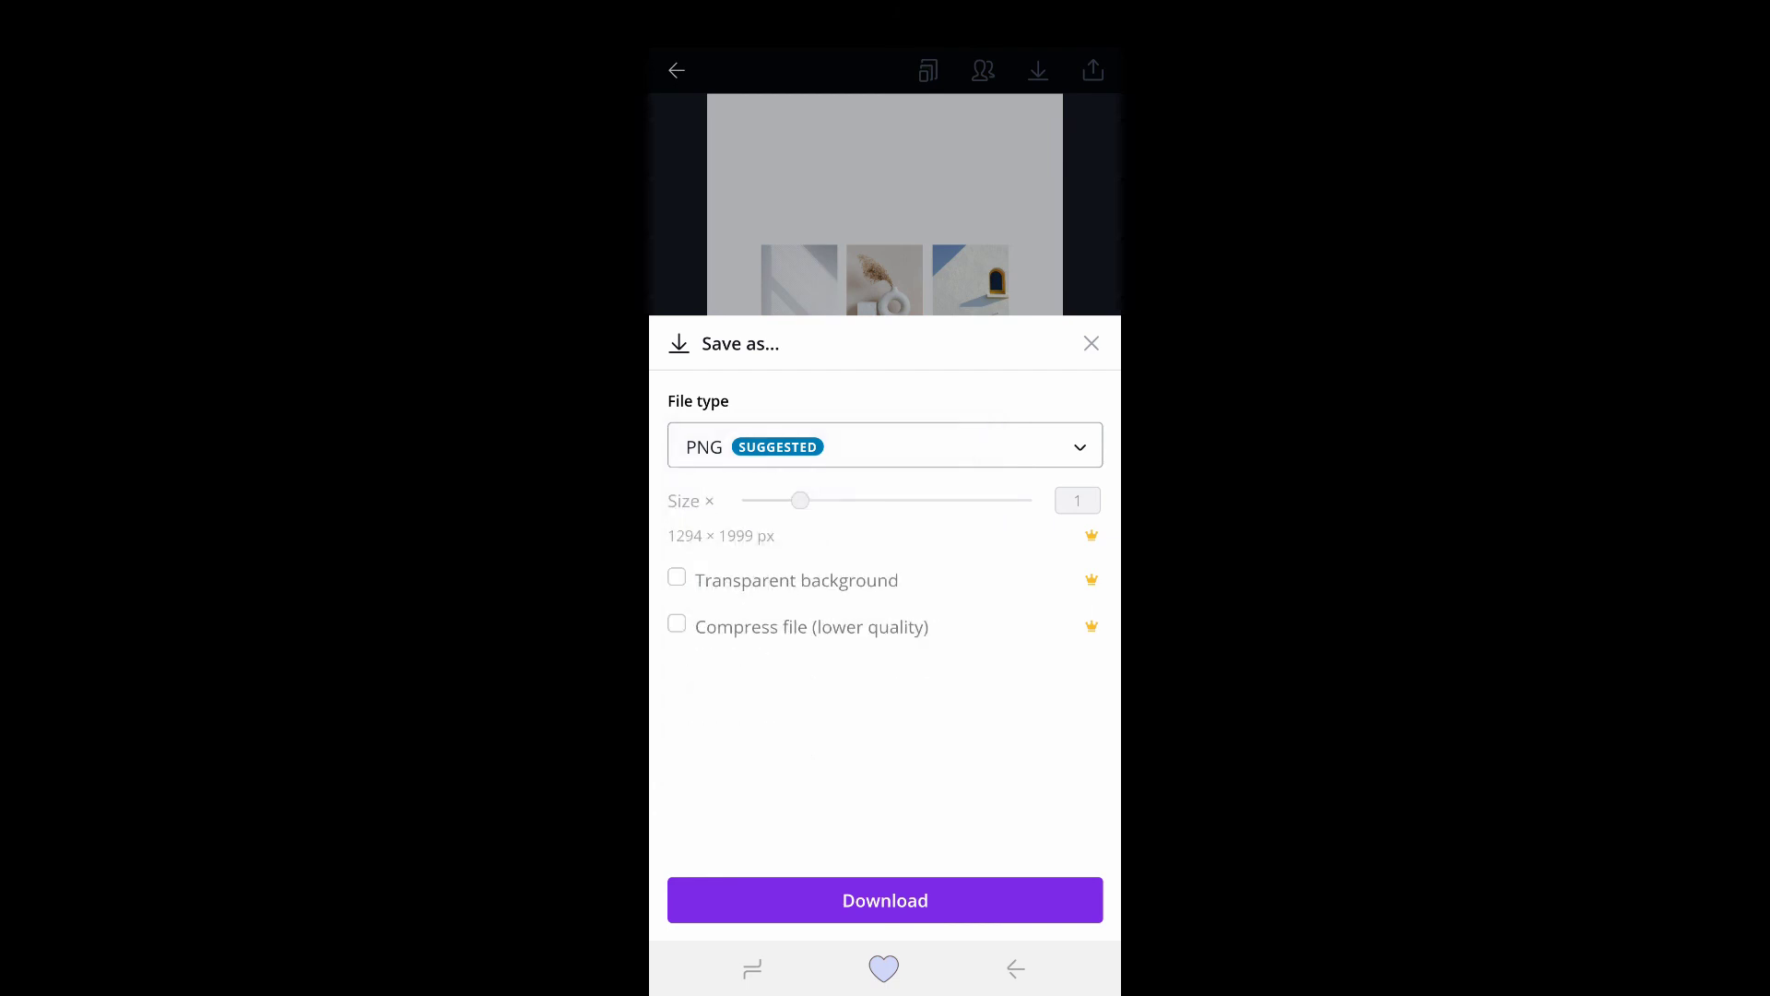
{"action": "key", "text": "Escape"}
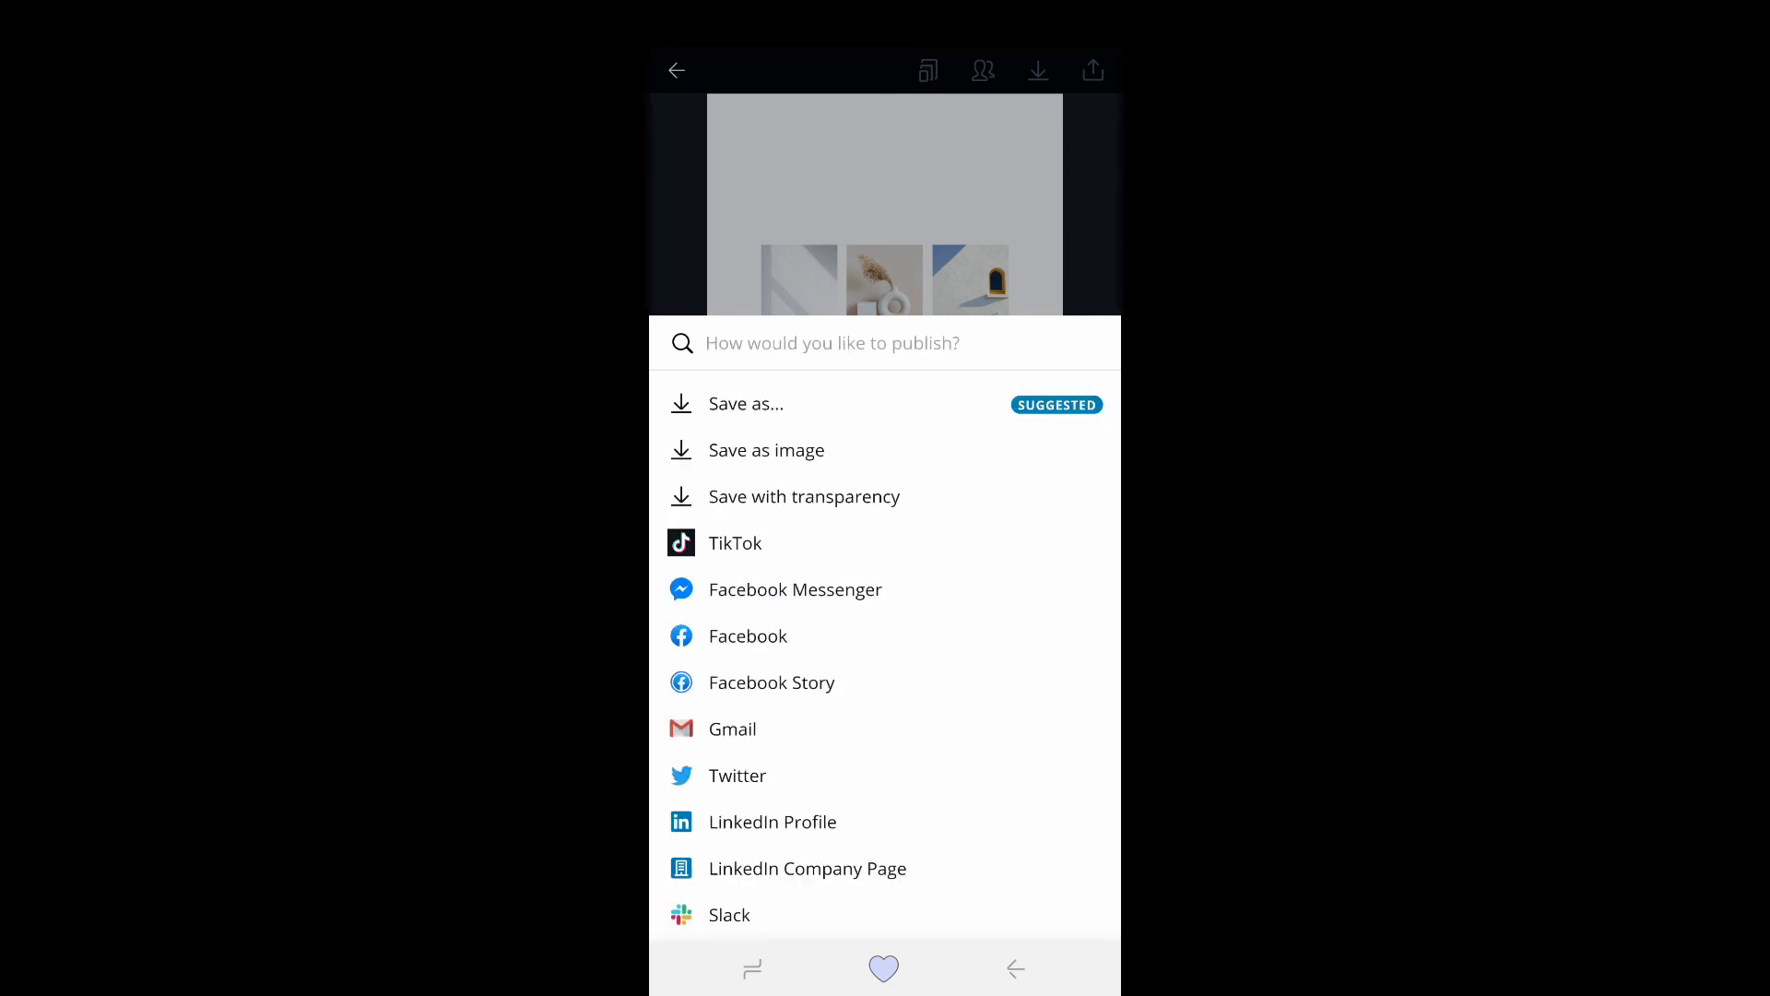
{"action": "key", "text": "Escape"}
{"action": "left_click", "coordinate": [1038, 70]}
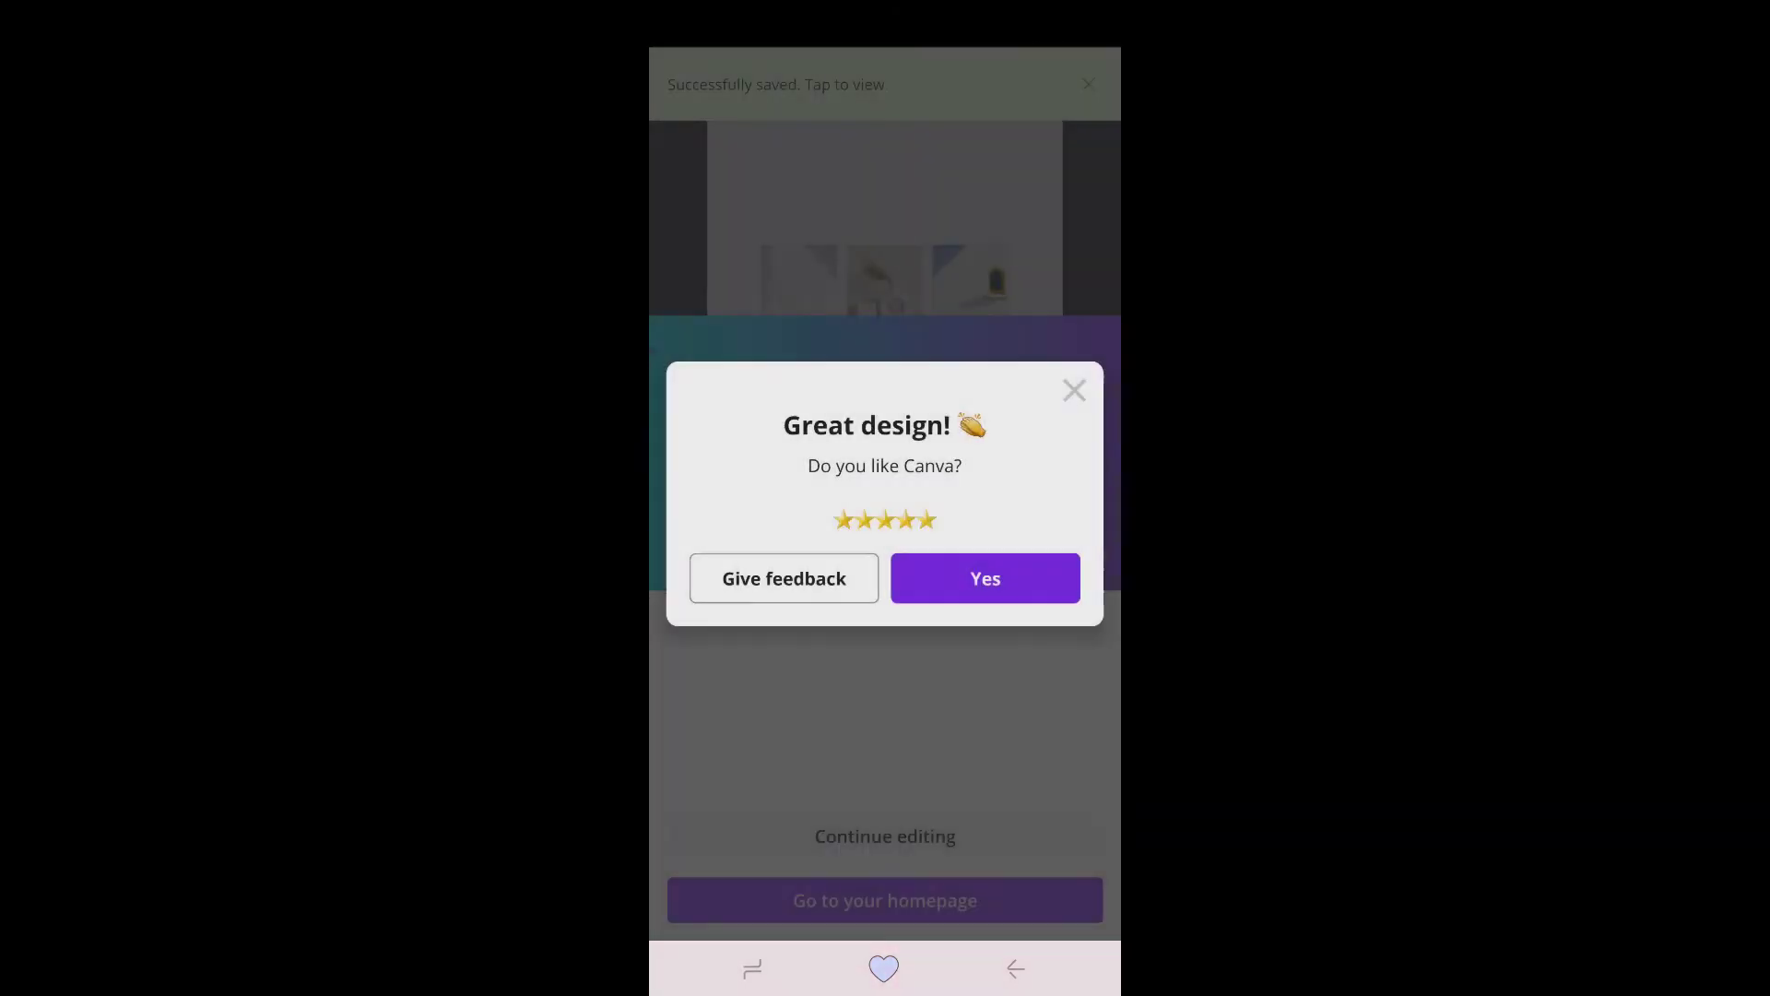
Dismiss the rating prompt to return to the DAPPER photo-grid design.
{"action": "key", "text": "Escape"}
{"action": "key", "text": "Escape"}
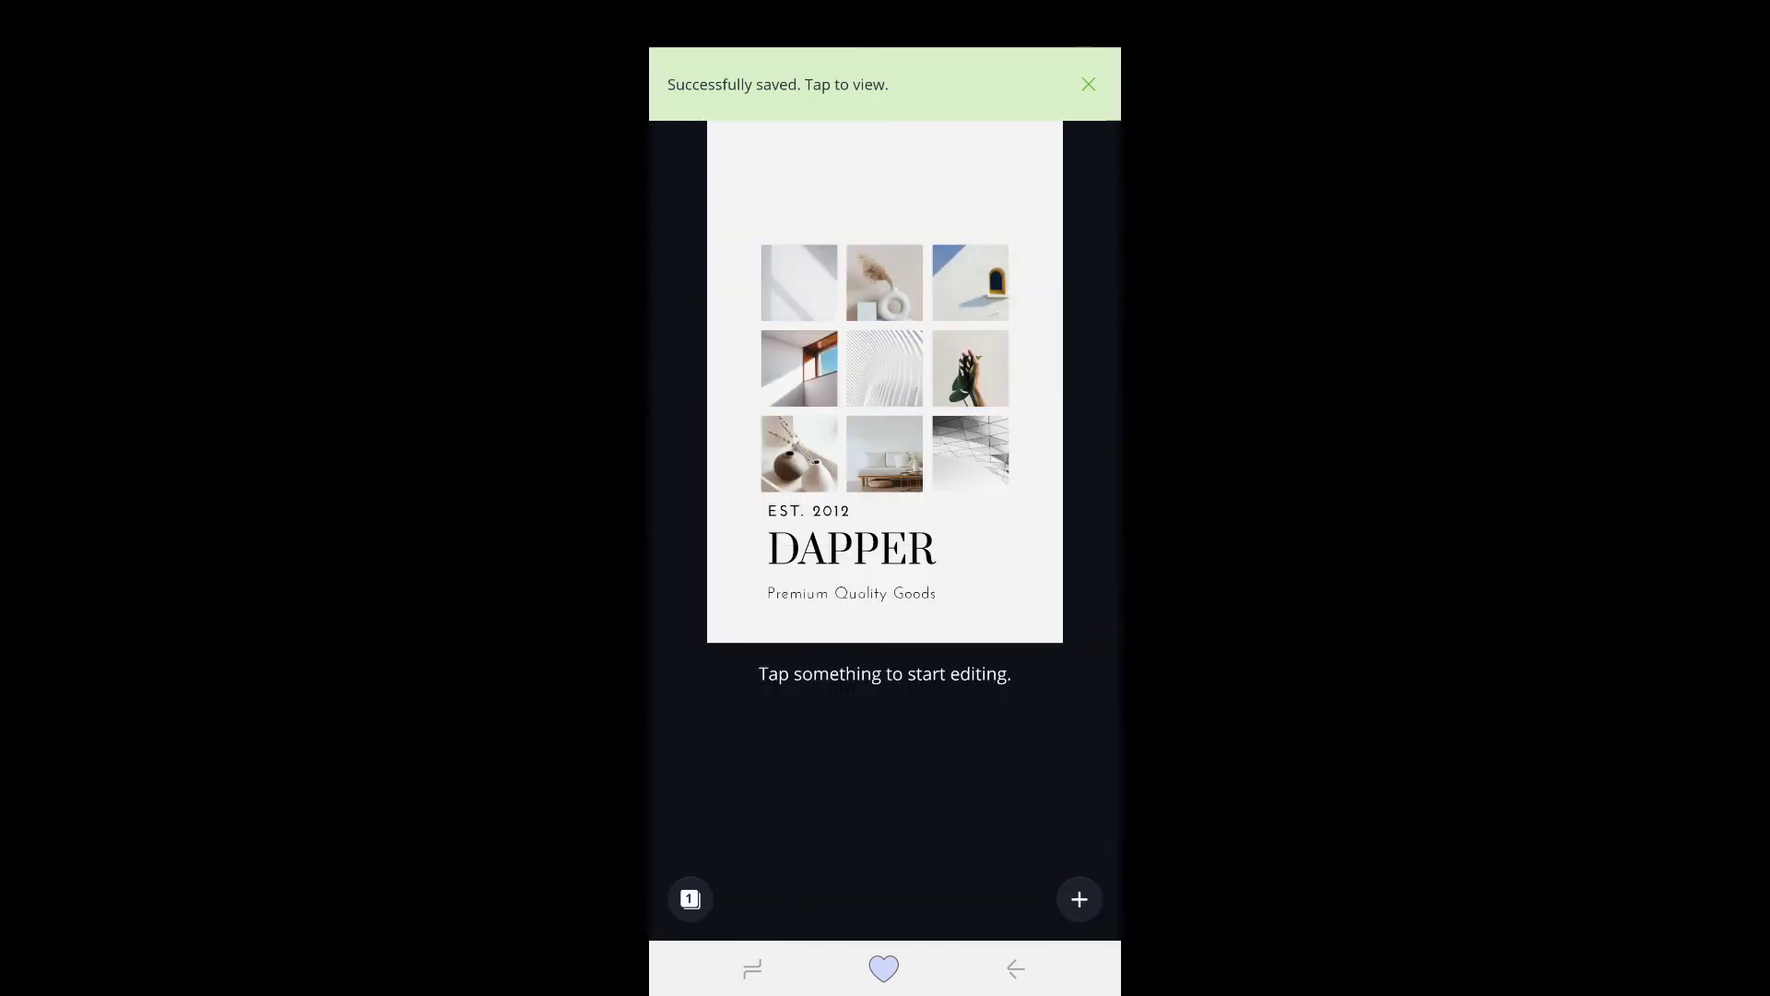